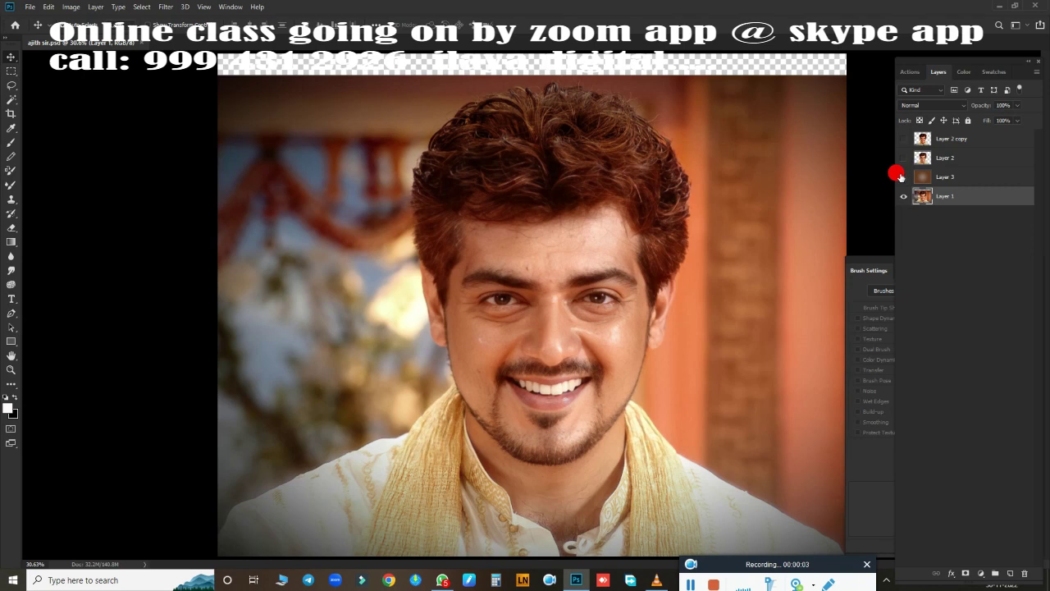
Step: Show the brown background and the darker-hair Layer 2 copy, then add an empty Layer 4
{"action": "left_click", "coordinate": [903, 176]}
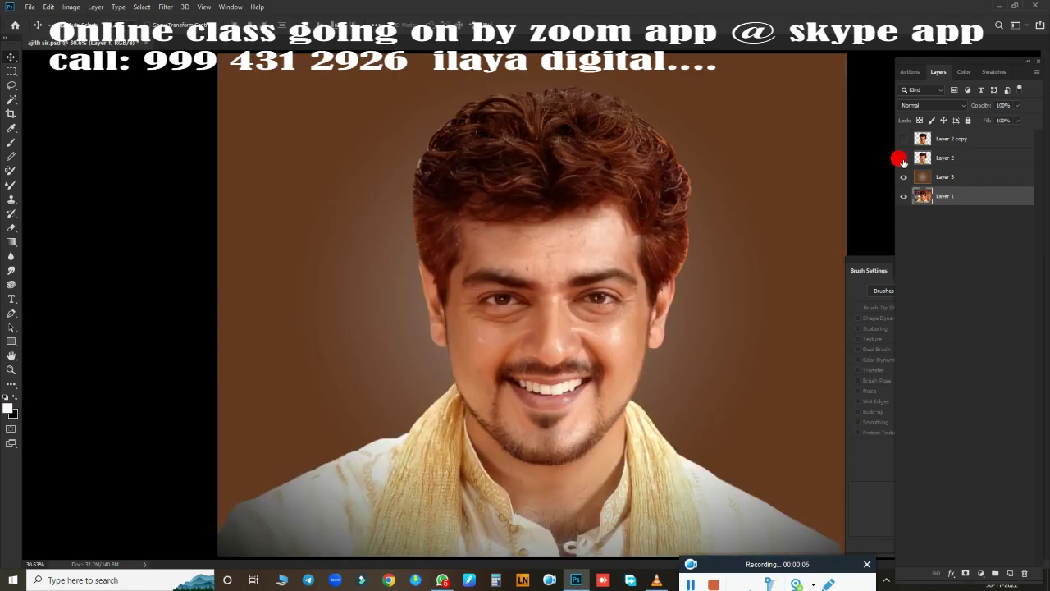
{"action": "left_click", "coordinate": [903, 138]}
{"action": "left_click", "coordinate": [961, 136]}
{"action": "key", "text": "ctrl+shift+alt+n"}
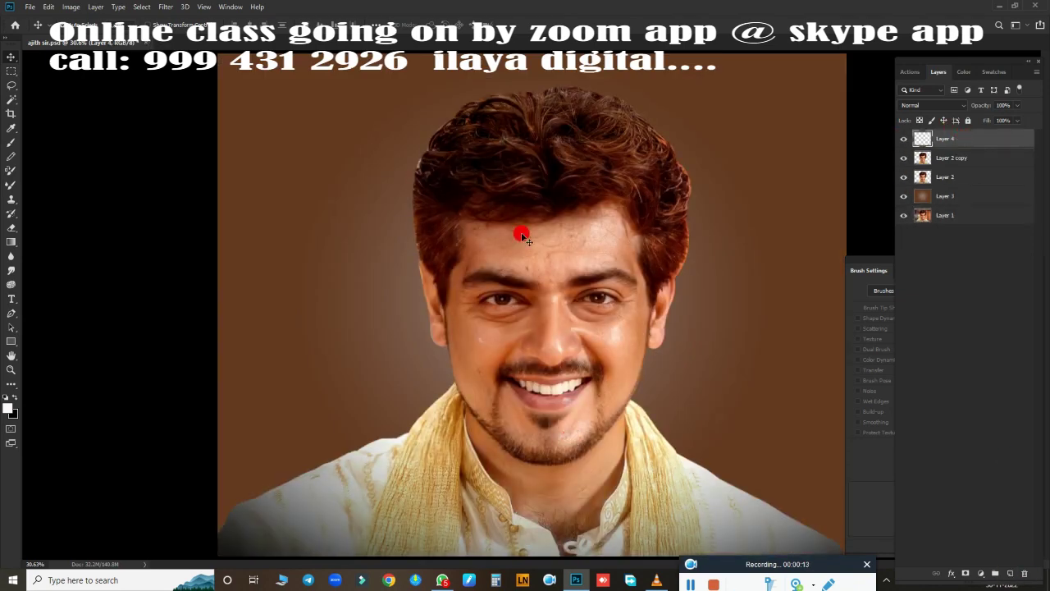
Step: Zoom in on the nose and start smoothing its skin with the Smudge tool
{"action": "scroll", "coordinate": [522, 237], "scroll_direction": "up", "scroll_amount": 5}
{"action": "scroll", "coordinate": [462, 104], "scroll_direction": "down", "scroll_amount": 5}
{"action": "scroll", "coordinate": [451, 230], "scroll_direction": "up", "scroll_amount": 10}
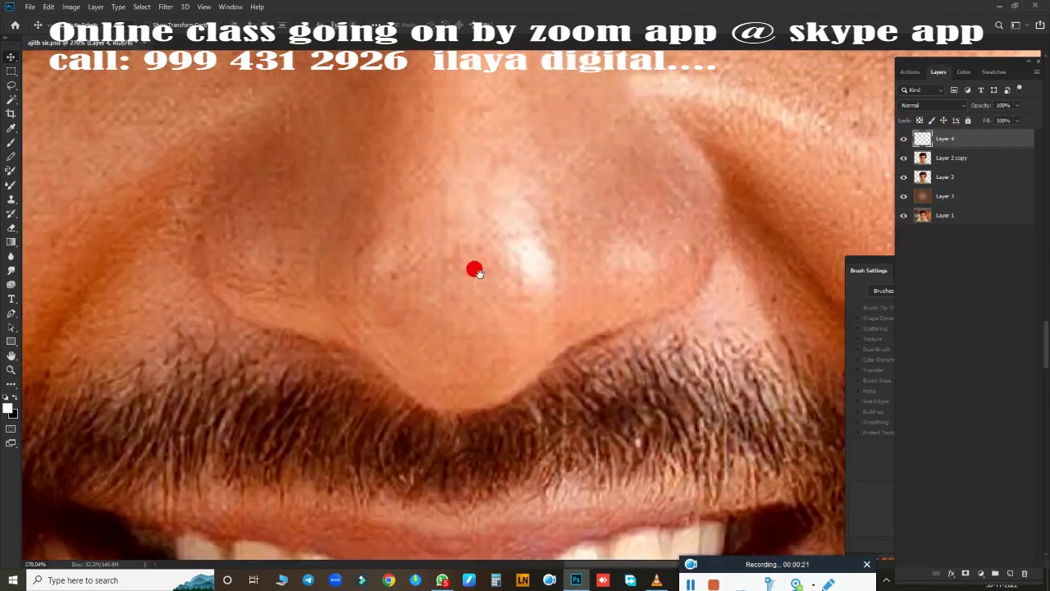
{"action": "scroll", "coordinate": [476, 271], "scroll_direction": "down", "scroll_amount": 2}
{"action": "key", "text": "j"}
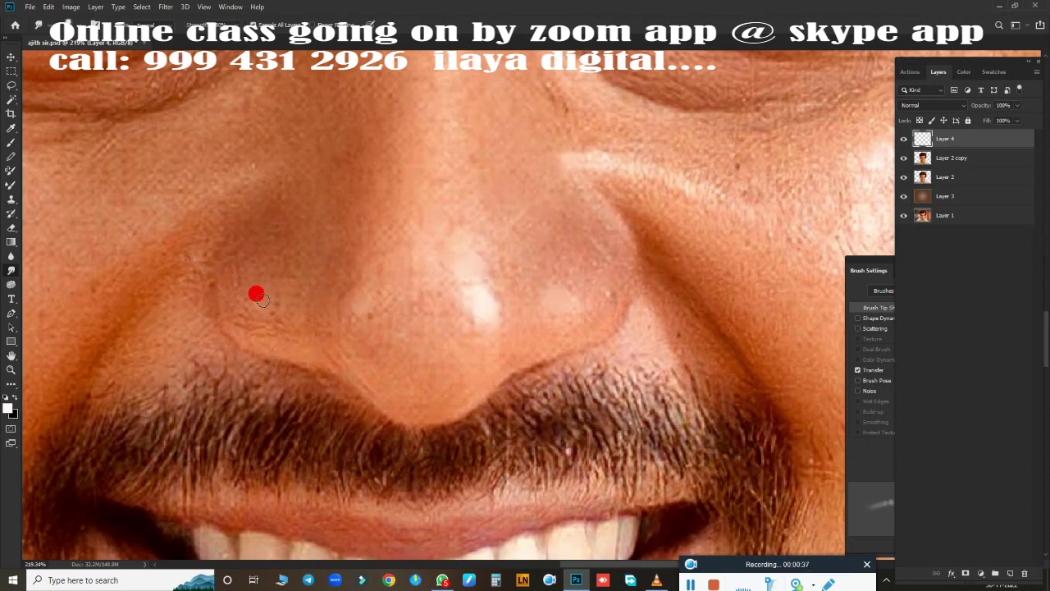
{"action": "scroll", "coordinate": [501, 258], "scroll_direction": "down", "scroll_amount": 5}
{"action": "scroll", "coordinate": [509, 221], "scroll_direction": "up", "scroll_amount": 8}
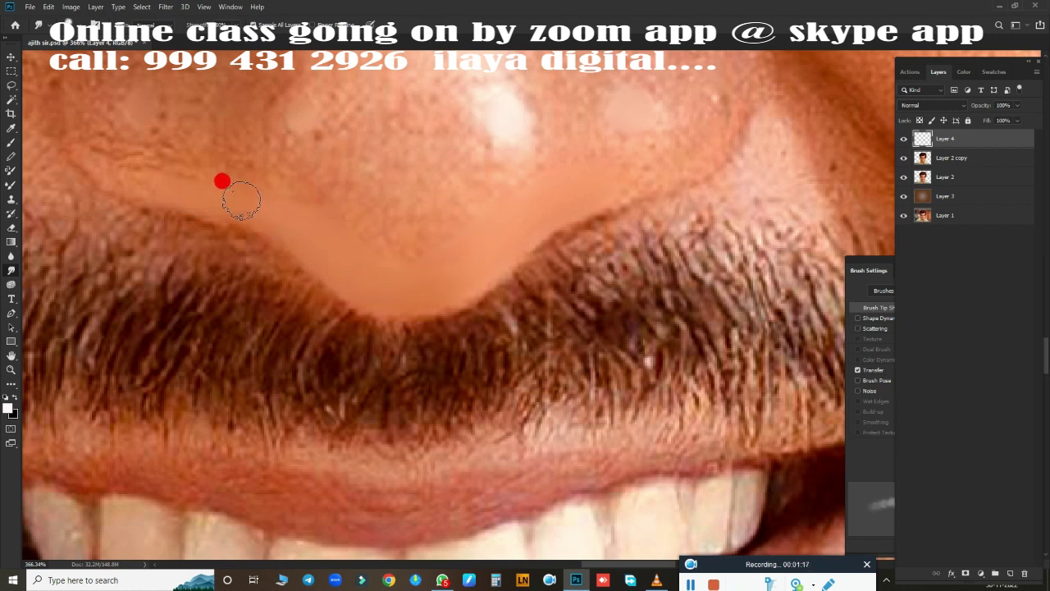
{"action": "scroll", "coordinate": [441, 260], "scroll_direction": "down", "scroll_amount": 2}
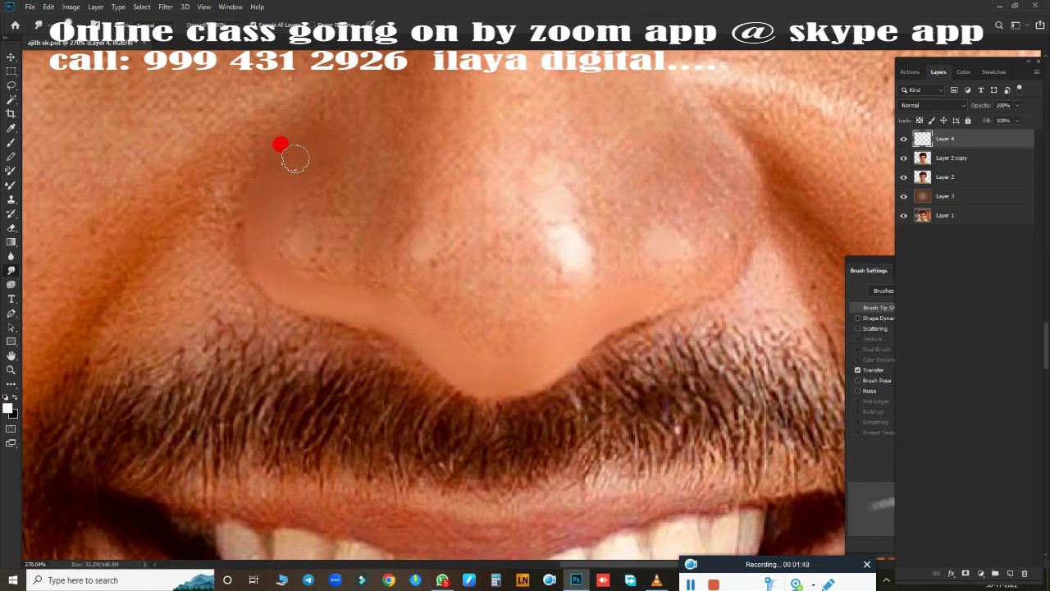
Step: Smudge the skin across both nostrils and the nose tip into a soft blend
{"action": "mouse_move", "coordinate": [295, 159]}
{"action": "left_mouse_down"}
{"action": "mouse_move", "coordinate": [303, 178]}
{"action": "mouse_move", "coordinate": [286, 173]}
{"action": "left_mouse_up"}
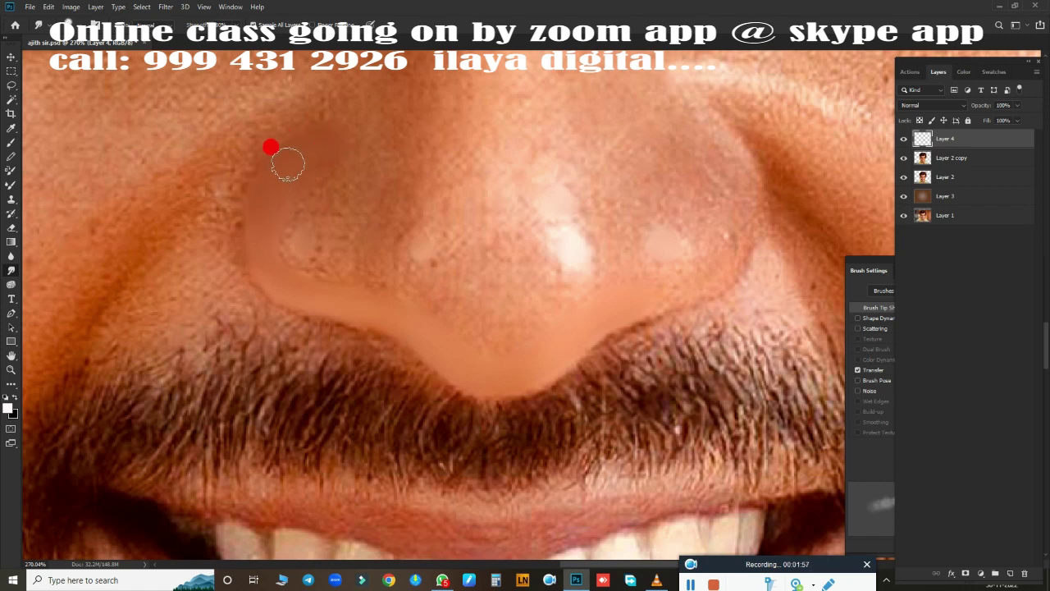
{"action": "mouse_move", "coordinate": [349, 209]}
{"action": "left_mouse_down"}
{"action": "mouse_move", "coordinate": [335, 157]}
{"action": "mouse_move", "coordinate": [347, 165]}
{"action": "mouse_move", "coordinate": [366, 150]}
{"action": "mouse_move", "coordinate": [347, 201]}
{"action": "mouse_move", "coordinate": [394, 206]}
{"action": "mouse_move", "coordinate": [363, 188]}
{"action": "mouse_move", "coordinate": [276, 232]}
{"action": "left_mouse_up"}
{"action": "mouse_move", "coordinate": [346, 286]}
{"action": "left_mouse_down"}
{"action": "mouse_move", "coordinate": [375, 287]}
{"action": "mouse_move", "coordinate": [394, 225]}
{"action": "mouse_move", "coordinate": [334, 241]}
{"action": "mouse_move", "coordinate": [305, 263]}
{"action": "mouse_move", "coordinate": [274, 232]}
{"action": "mouse_move", "coordinate": [298, 183]}
{"action": "mouse_move", "coordinate": [318, 243]}
{"action": "left_mouse_up"}
{"action": "mouse_move", "coordinate": [415, 260]}
{"action": "left_mouse_down"}
{"action": "mouse_move", "coordinate": [731, 178]}
{"action": "mouse_move", "coordinate": [722, 154]}
{"action": "left_mouse_up"}
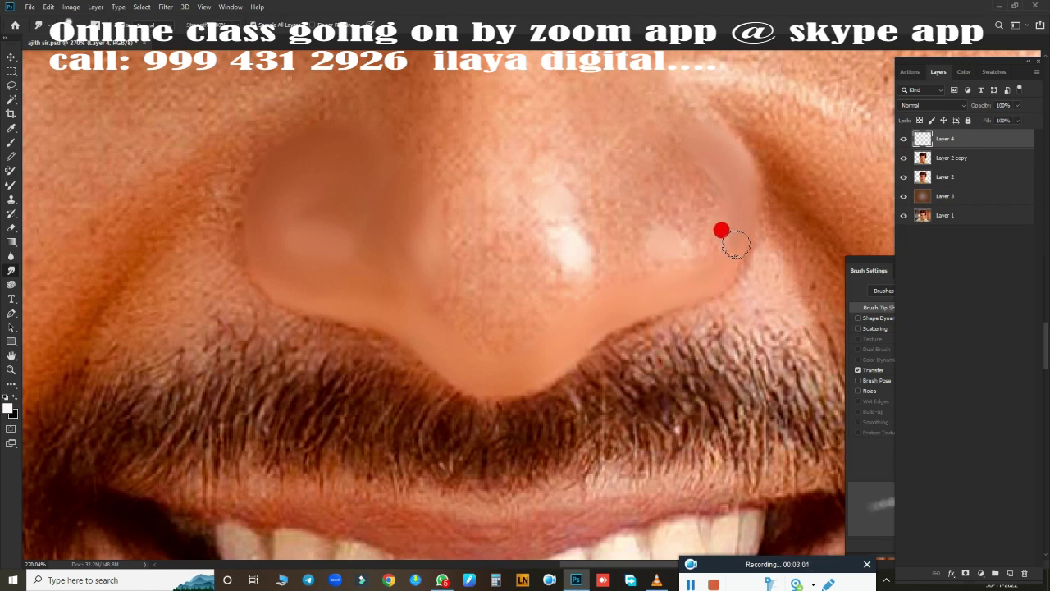
{"action": "mouse_move", "coordinate": [726, 268]}
{"action": "left_mouse_down"}
{"action": "mouse_move", "coordinate": [650, 175]}
{"action": "mouse_move", "coordinate": [703, 136]}
{"action": "mouse_move", "coordinate": [680, 200]}
{"action": "mouse_move", "coordinate": [682, 179]}
{"action": "mouse_move", "coordinate": [692, 206]}
{"action": "mouse_move", "coordinate": [717, 219]}
{"action": "mouse_move", "coordinate": [659, 122]}
{"action": "mouse_move", "coordinate": [721, 241]}
{"action": "mouse_move", "coordinate": [607, 225]}
{"action": "mouse_move", "coordinate": [600, 169]}
{"action": "mouse_move", "coordinate": [639, 289]}
{"action": "mouse_move", "coordinate": [659, 187]}
{"action": "mouse_move", "coordinate": [629, 279]}
{"action": "mouse_move", "coordinate": [678, 241]}
{"action": "mouse_move", "coordinate": [513, 292]}
{"action": "mouse_move", "coordinate": [430, 293]}
{"action": "mouse_move", "coordinate": [530, 312]}
{"action": "mouse_move", "coordinate": [544, 293]}
{"action": "mouse_move", "coordinate": [435, 308]}
{"action": "mouse_move", "coordinate": [443, 321]}
{"action": "mouse_move", "coordinate": [555, 241]}
{"action": "mouse_move", "coordinate": [569, 248]}
{"action": "mouse_move", "coordinate": [552, 221]}
{"action": "mouse_move", "coordinate": [422, 123]}
{"action": "mouse_move", "coordinate": [432, 254]}
{"action": "mouse_move", "coordinate": [412, 197]}
{"action": "mouse_move", "coordinate": [539, 301]}
{"action": "mouse_move", "coordinate": [317, 238]}
{"action": "mouse_move", "coordinate": [551, 277]}
{"action": "mouse_move", "coordinate": [510, 263]}
{"action": "left_mouse_up"}
{"action": "scroll", "coordinate": [508, 263], "scroll_direction": "up", "scroll_amount": 2}
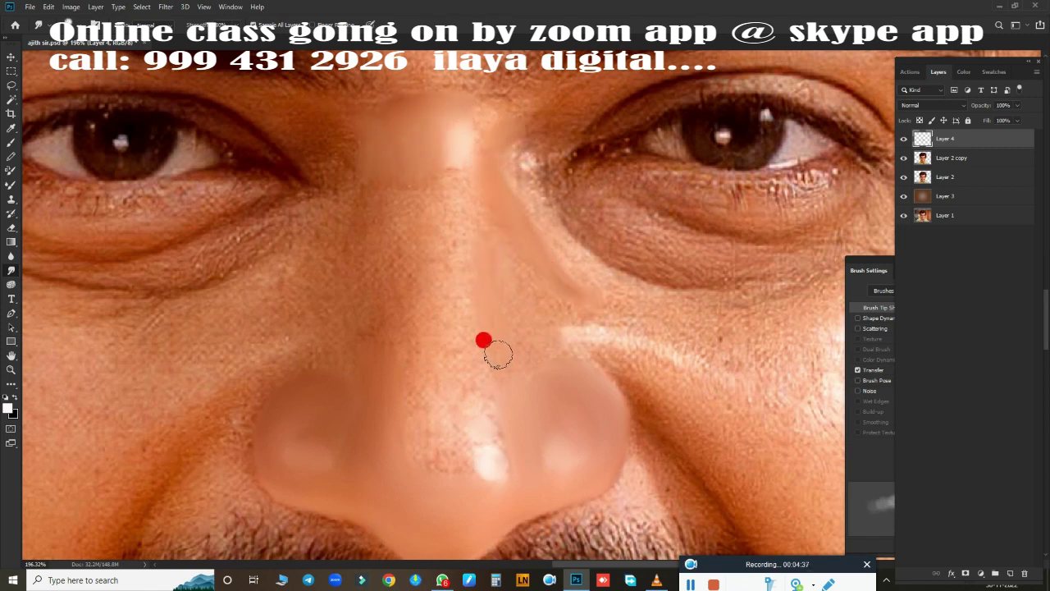
Step: Smooth the nose bridge and go back over the left nostril area
{"action": "mouse_move", "coordinate": [491, 119]}
{"action": "left_mouse_down"}
{"action": "mouse_move", "coordinate": [457, 136]}
{"action": "mouse_move", "coordinate": [487, 145]}
{"action": "left_mouse_up"}
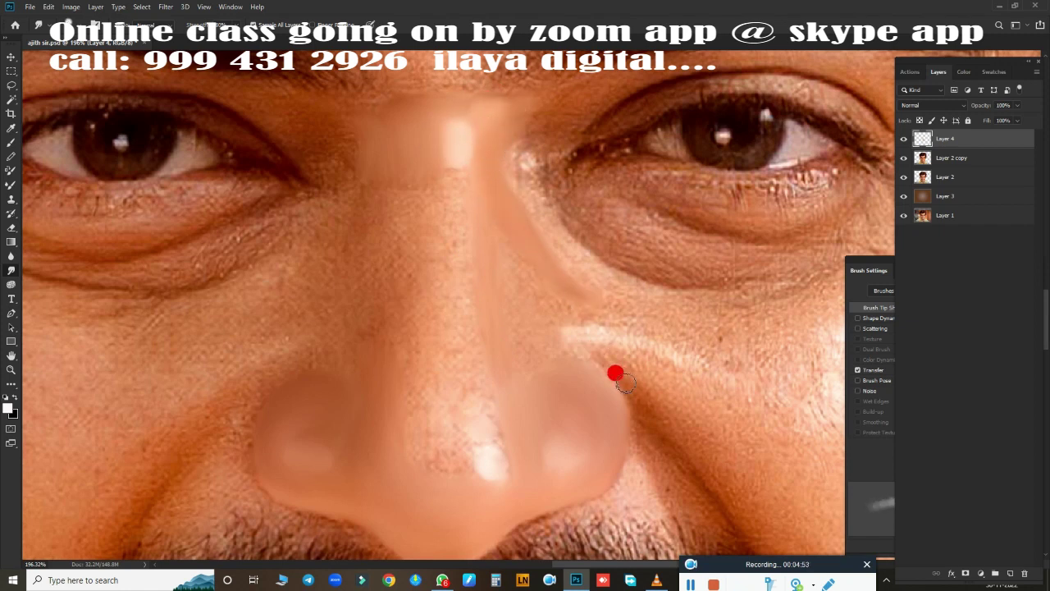
{"action": "mouse_move", "coordinate": [608, 367]}
{"action": "left_mouse_down"}
{"action": "mouse_move", "coordinate": [497, 261]}
{"action": "mouse_move", "coordinate": [497, 216]}
{"action": "mouse_move", "coordinate": [525, 368]}
{"action": "mouse_move", "coordinate": [526, 351]}
{"action": "left_mouse_up"}
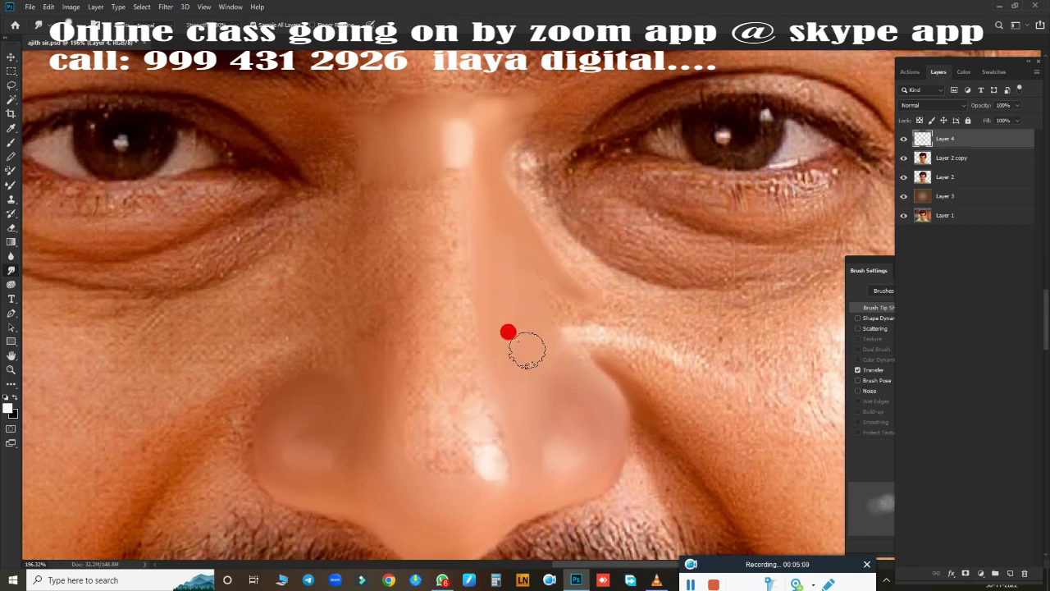
{"action": "mouse_move", "coordinate": [385, 221]}
{"action": "left_mouse_down"}
{"action": "mouse_move", "coordinate": [391, 298]}
{"action": "mouse_move", "coordinate": [375, 183]}
{"action": "mouse_move", "coordinate": [399, 156]}
{"action": "mouse_move", "coordinate": [400, 322]}
{"action": "mouse_move", "coordinate": [382, 386]}
{"action": "mouse_move", "coordinate": [420, 192]}
{"action": "mouse_move", "coordinate": [460, 222]}
{"action": "mouse_move", "coordinate": [469, 345]}
{"action": "mouse_move", "coordinate": [429, 438]}
{"action": "mouse_move", "coordinate": [412, 356]}
{"action": "mouse_move", "coordinate": [401, 460]}
{"action": "mouse_move", "coordinate": [492, 377]}
{"action": "mouse_move", "coordinate": [459, 143]}
{"action": "left_mouse_up"}
{"action": "mouse_move", "coordinate": [383, 265]}
{"action": "left_mouse_down"}
{"action": "mouse_move", "coordinate": [366, 237]}
{"action": "mouse_move", "coordinate": [352, 240]}
{"action": "mouse_move", "coordinate": [446, 188]}
{"action": "mouse_move", "coordinate": [448, 229]}
{"action": "left_mouse_up"}
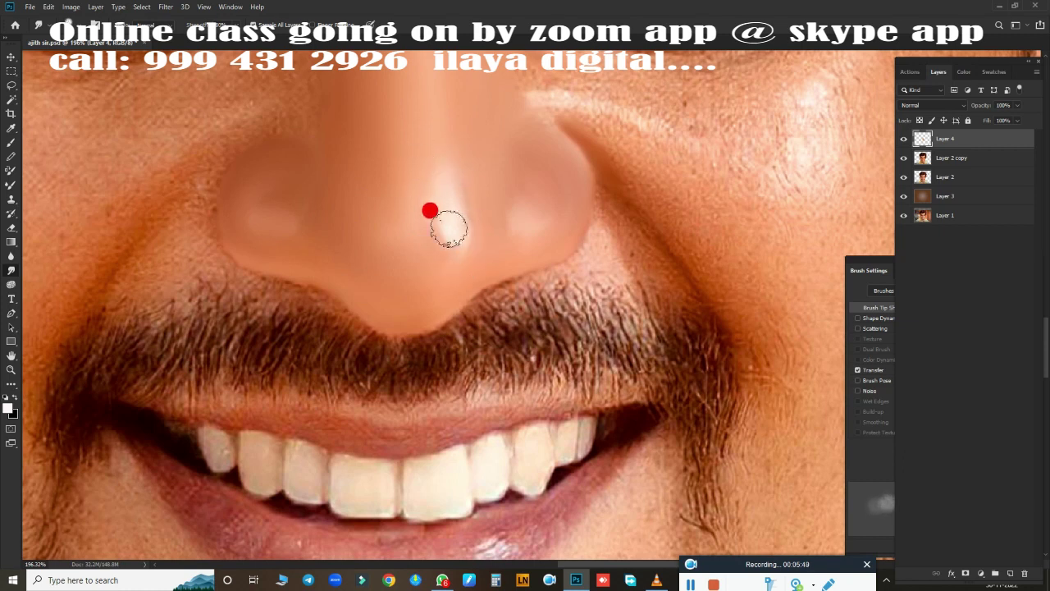
{"action": "mouse_move", "coordinate": [279, 223]}
{"action": "left_mouse_down"}
{"action": "mouse_move", "coordinate": [300, 186]}
{"action": "mouse_move", "coordinate": [356, 177]}
{"action": "left_mouse_up"}
{"action": "scroll", "coordinate": [558, 287], "scroll_direction": "down", "scroll_amount": 3}
{"action": "scroll", "coordinate": [600, 265], "scroll_direction": "up", "scroll_amount": 2}
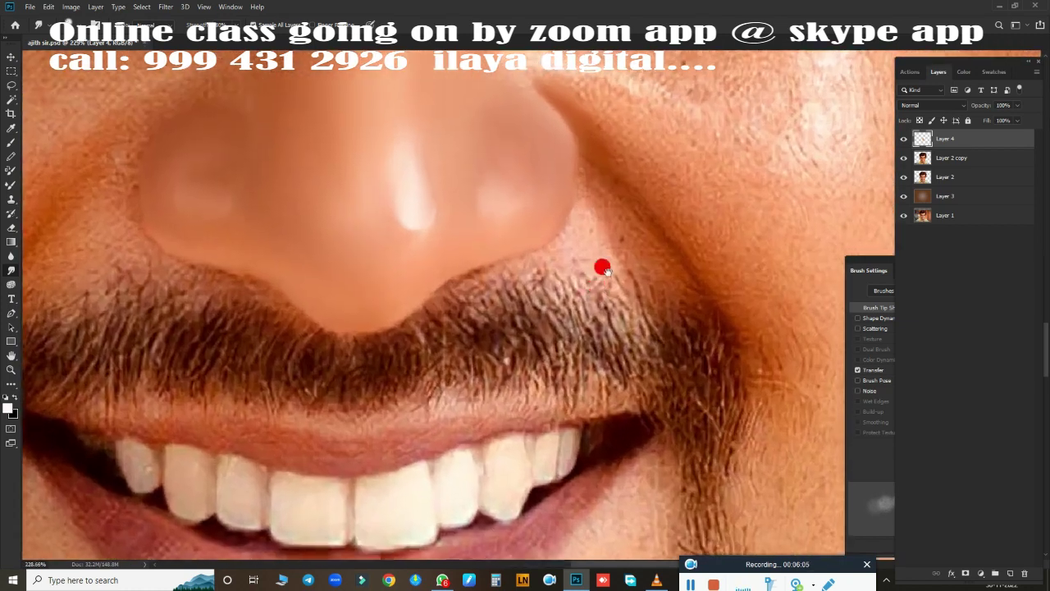
{"action": "scroll", "coordinate": [541, 263], "scroll_direction": "up", "scroll_amount": 1}
Step: Blend the nose edges into the moustache with the Mixer Brush
{"action": "right_click", "coordinate": [502, 204]}
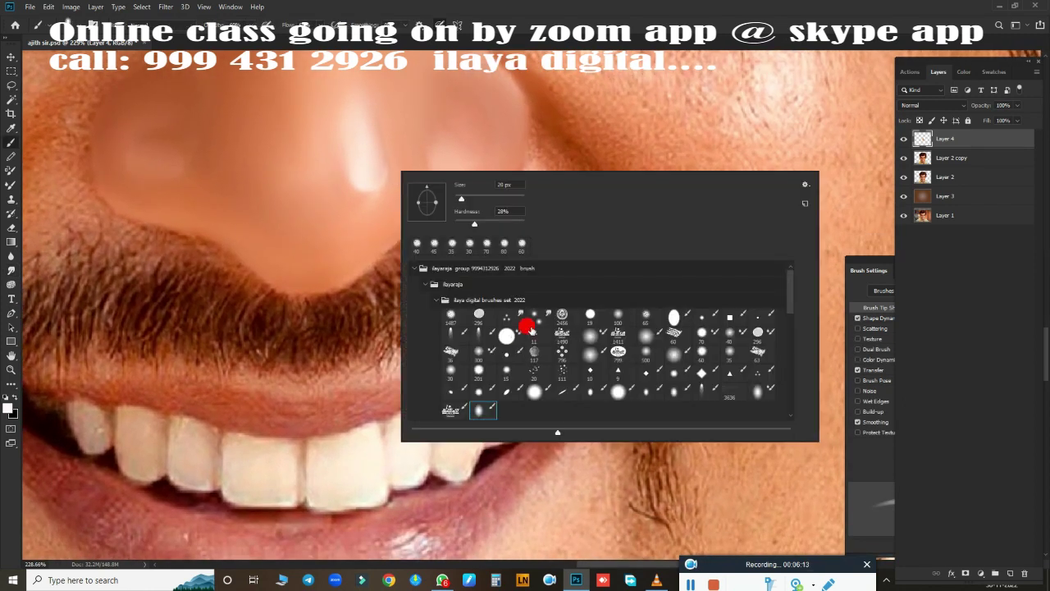
{"action": "key", "text": "Return"}
{"action": "scroll", "coordinate": [480, 273], "scroll_direction": "up", "scroll_amount": 2}
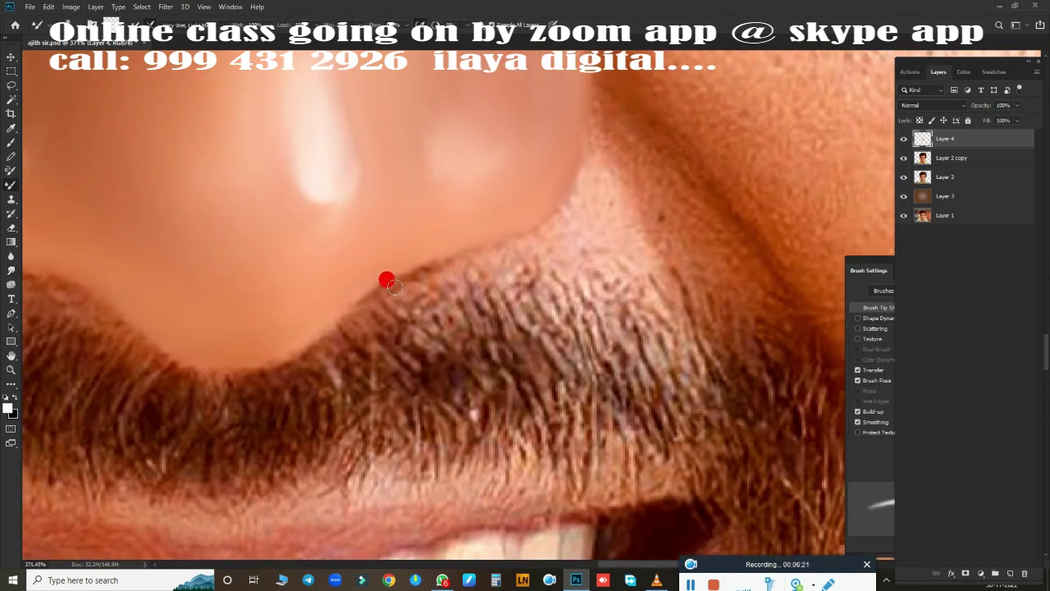
{"action": "left_click_drag", "start_coordinate": [431, 268], "coordinate": [485, 249]}
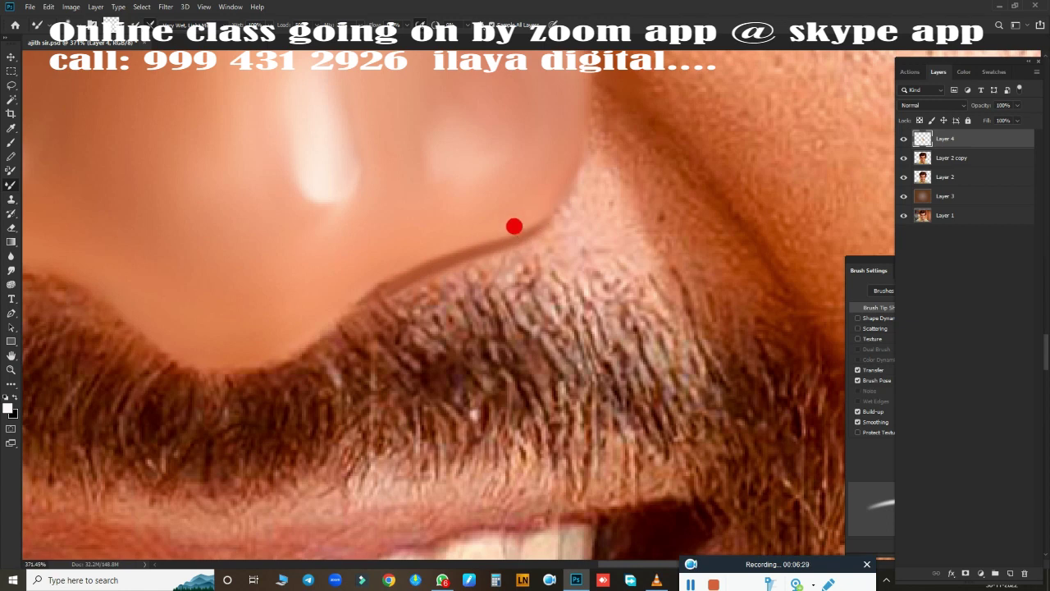
{"action": "scroll", "coordinate": [580, 170], "scroll_direction": "up", "scroll_amount": 3}
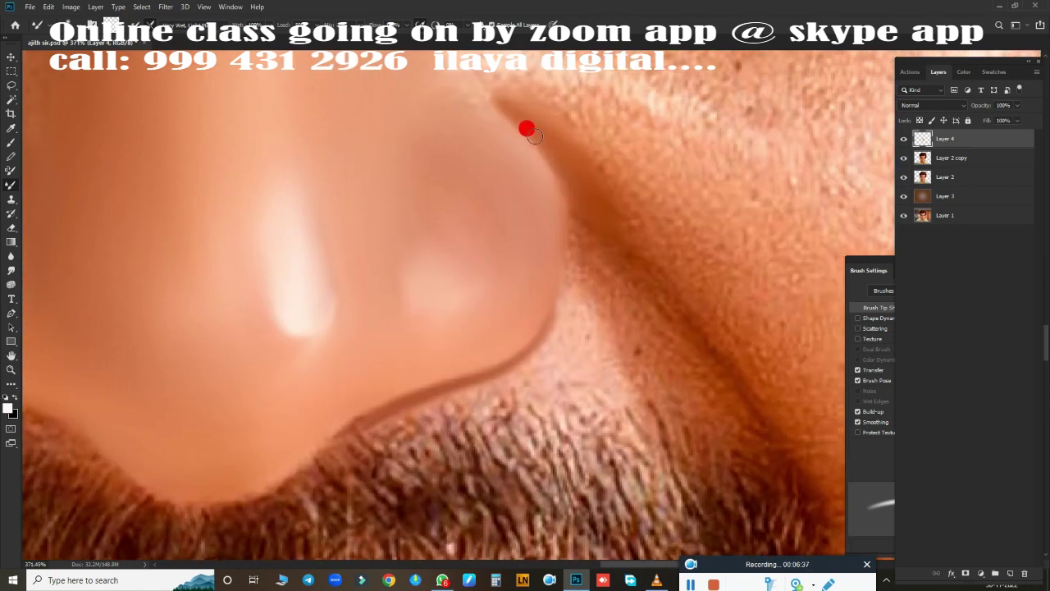
{"action": "left_click_drag", "start_coordinate": [566, 218], "coordinate": [543, 325]}
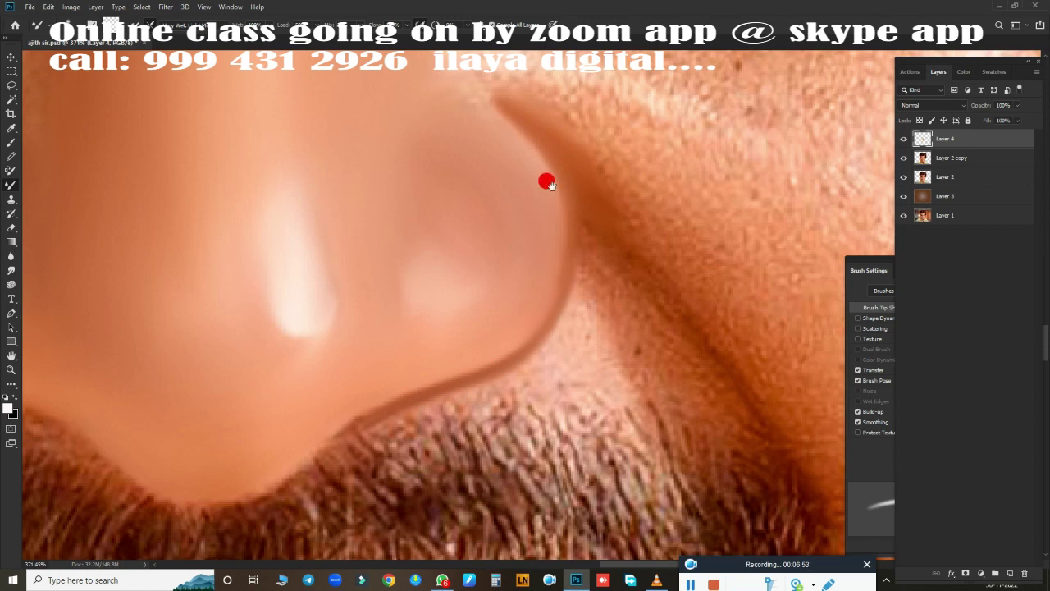
Step: Reframe the view to show the whole moustache and teeth below the nose
{"action": "scroll", "coordinate": [547, 182], "scroll_direction": "up", "scroll_amount": 3}
{"action": "left_click_drag", "start_coordinate": [518, 271], "coordinate": [420, 106]}
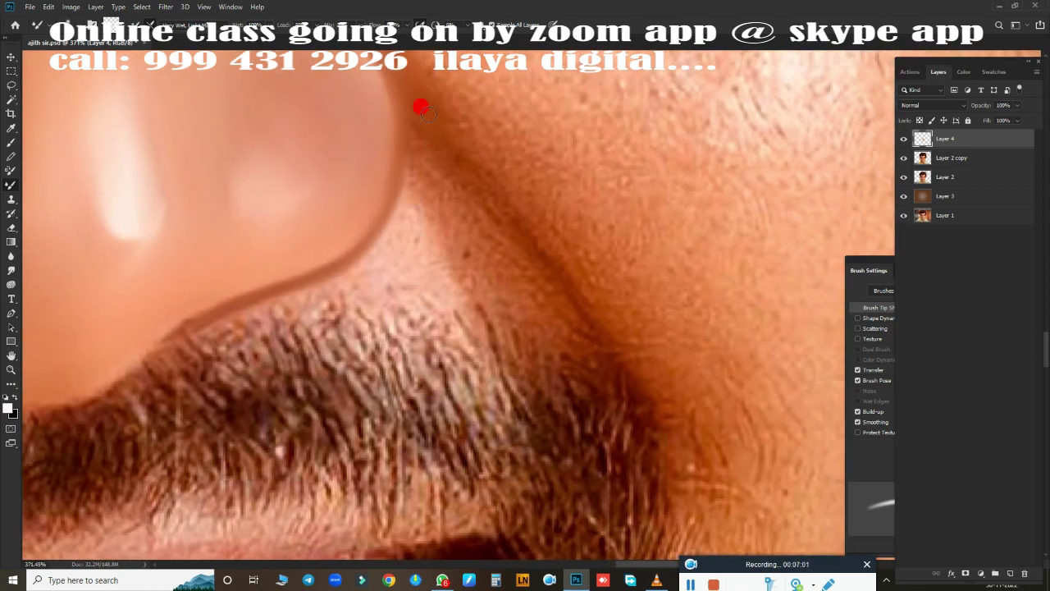
{"action": "left_click_drag", "start_coordinate": [557, 284], "coordinate": [604, 177]}
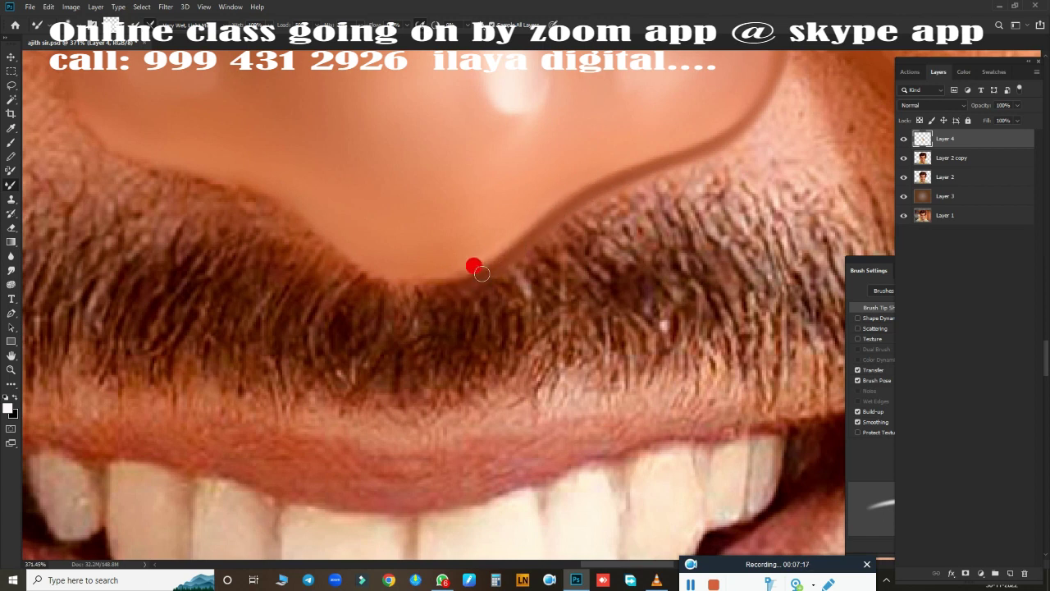
{"action": "scroll", "coordinate": [410, 238], "scroll_direction": "left", "scroll_amount": 3}
{"action": "mouse_move", "coordinate": [491, 270]}
{"action": "left_mouse_down"}
{"action": "mouse_move", "coordinate": [448, 181]}
{"action": "mouse_move", "coordinate": [422, 166]}
{"action": "mouse_move", "coordinate": [491, 176]}
{"action": "mouse_move", "coordinate": [457, 312]}
{"action": "left_mouse_up"}
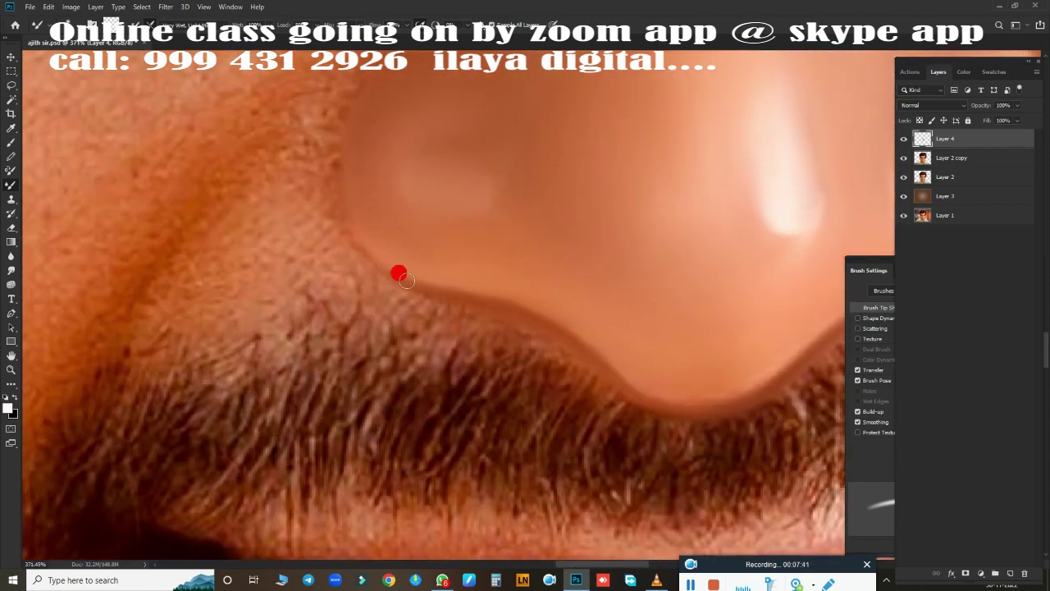
{"action": "scroll", "coordinate": [348, 205], "scroll_direction": "up", "scroll_amount": 3}
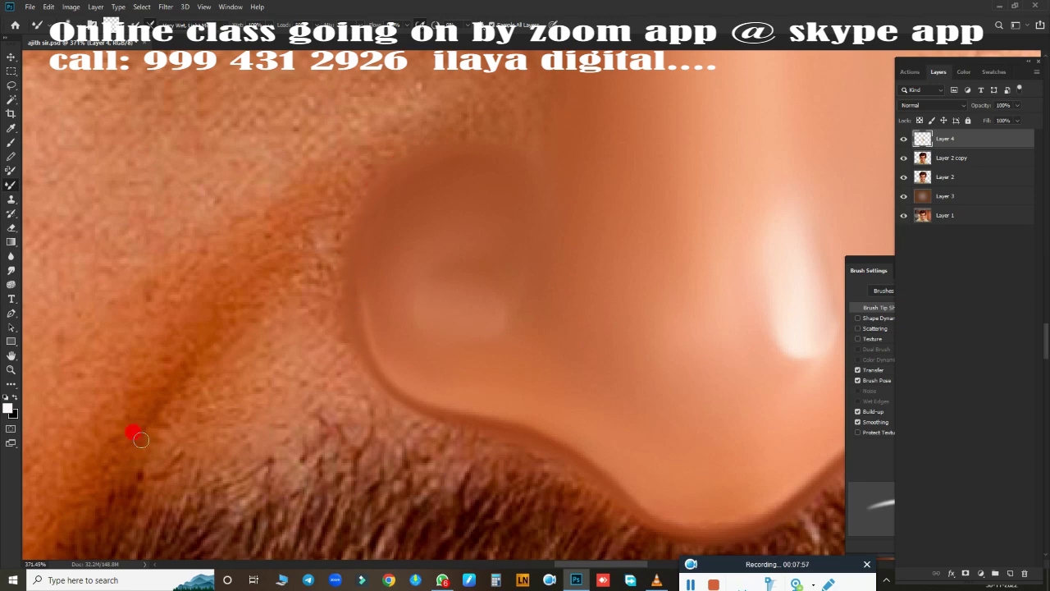
{"action": "scroll", "coordinate": [356, 206], "scroll_direction": "down", "scroll_amount": 5}
{"action": "scroll", "coordinate": [448, 195], "scroll_direction": "up", "scroll_amount": 3}
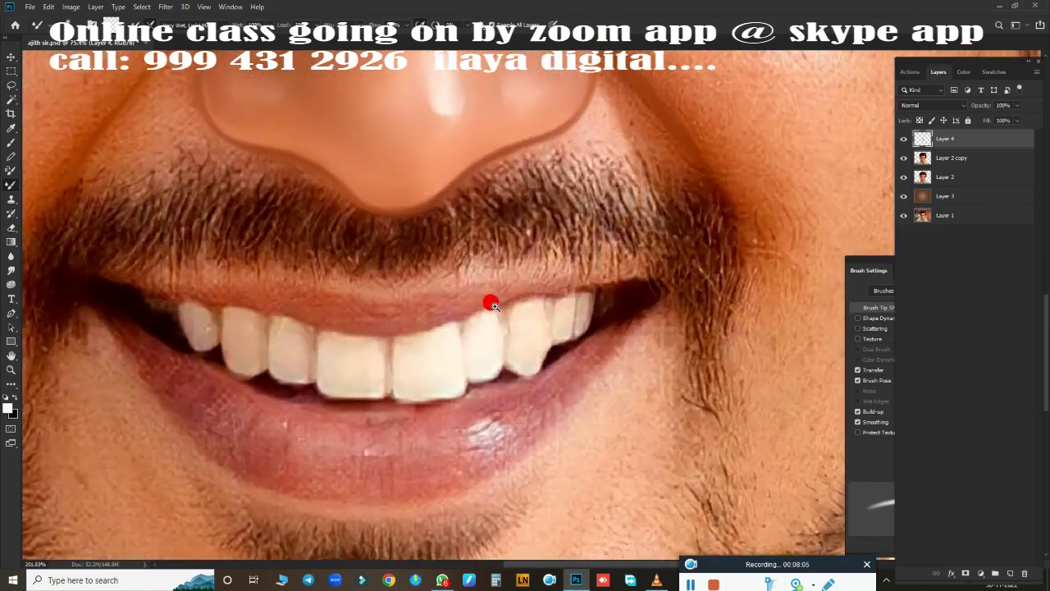
{"action": "scroll", "coordinate": [490, 300], "scroll_direction": "up", "scroll_amount": 1}
{"action": "scroll", "coordinate": [490, 290], "scroll_direction": "up", "scroll_amount": 1}
{"action": "scroll", "coordinate": [497, 312], "scroll_direction": "up", "scroll_amount": 1}
Step: Using Dodge/Burn, darken the nostril-edge shadow and brighten the skin below and beside the nostril
{"action": "key", "text": "o"}
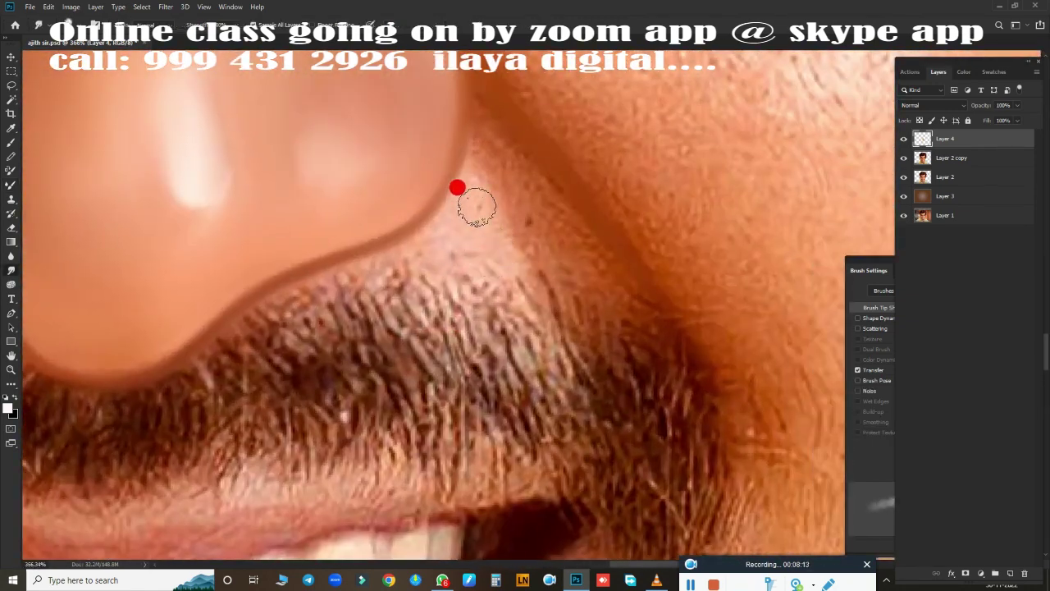
{"action": "left_click_drag", "start_coordinate": [436, 201], "coordinate": [358, 256]}
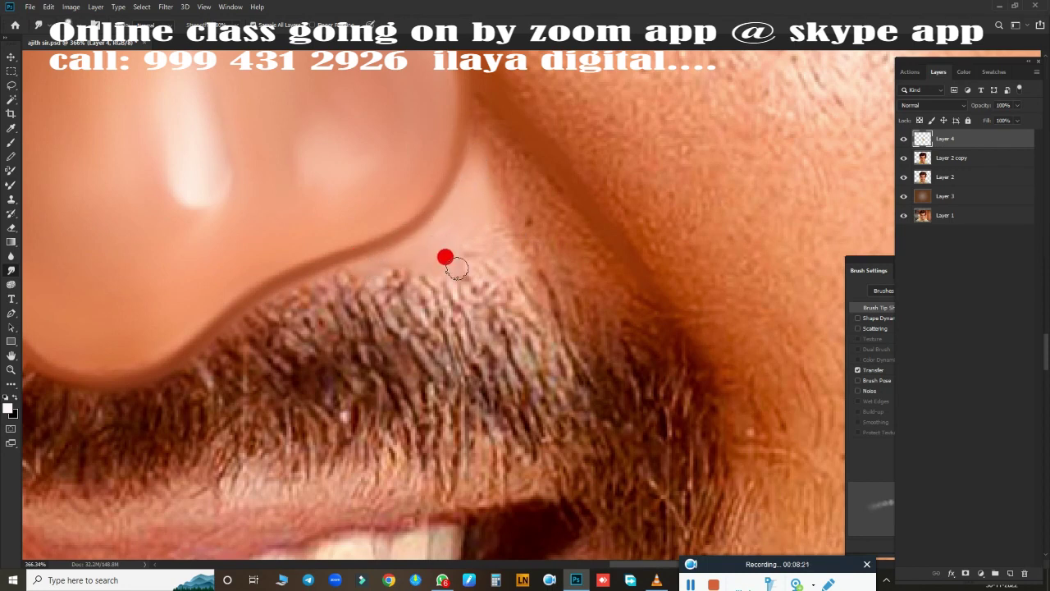
{"action": "mouse_move", "coordinate": [495, 266]}
{"action": "left_mouse_down"}
{"action": "mouse_move", "coordinate": [643, 304]}
{"action": "mouse_move", "coordinate": [504, 220]}
{"action": "mouse_move", "coordinate": [575, 241]}
{"action": "mouse_move", "coordinate": [588, 268]}
{"action": "mouse_move", "coordinate": [639, 295]}
{"action": "mouse_move", "coordinate": [631, 286]}
{"action": "left_mouse_up"}
{"action": "mouse_move", "coordinate": [570, 216]}
{"action": "left_mouse_down"}
{"action": "mouse_move", "coordinate": [594, 239]}
{"action": "mouse_move", "coordinate": [531, 173]}
{"action": "mouse_move", "coordinate": [493, 156]}
{"action": "mouse_move", "coordinate": [461, 170]}
{"action": "left_mouse_up"}
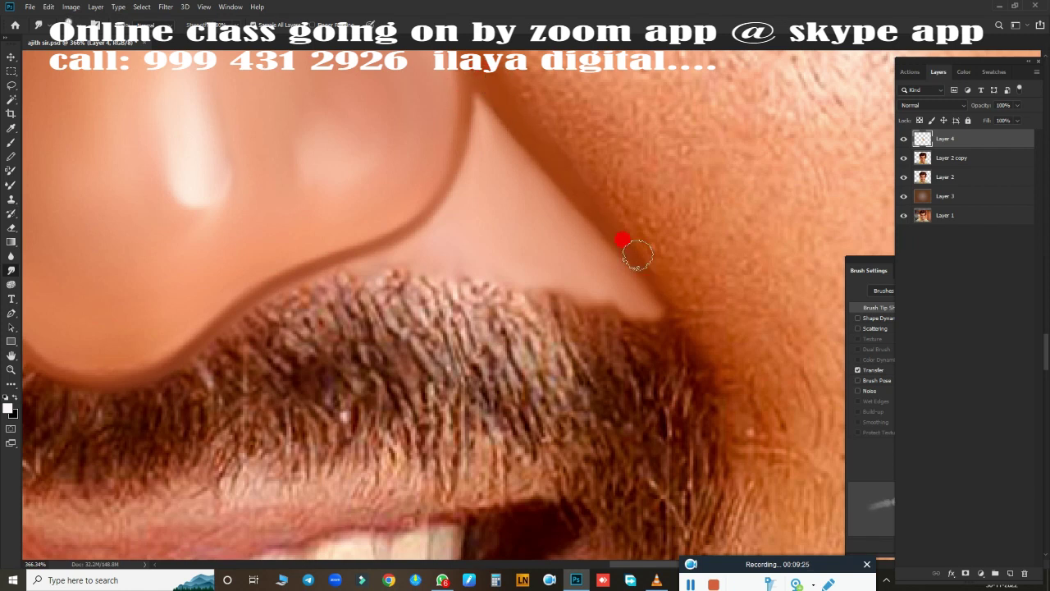
{"action": "scroll", "coordinate": [570, 252], "scroll_direction": "down", "scroll_amount": 3}
{"action": "scroll", "coordinate": [514, 300], "scroll_direction": "up", "scroll_amount": 3}
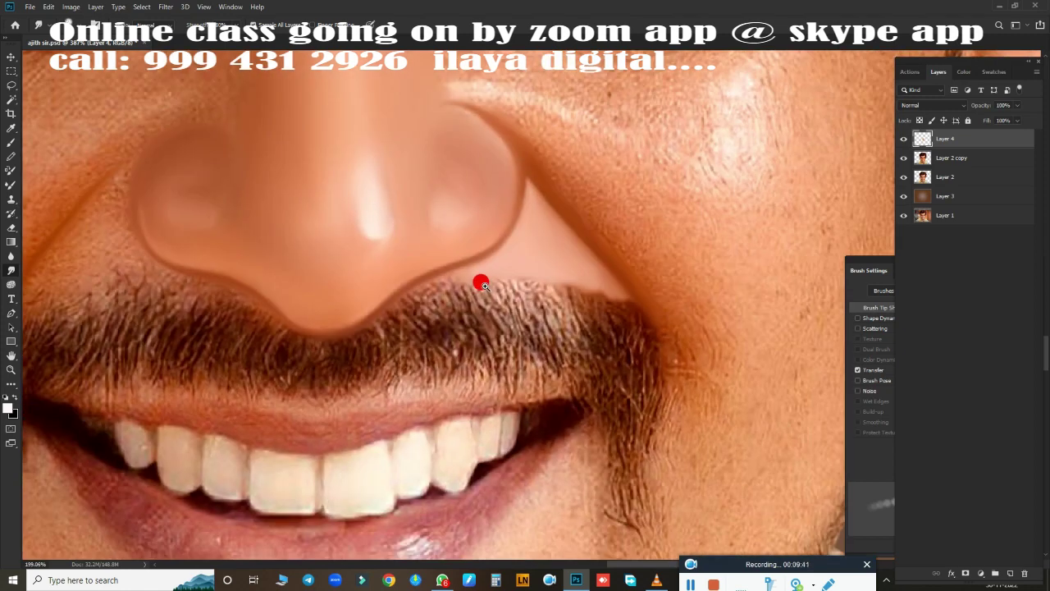
{"action": "scroll", "coordinate": [492, 271], "scroll_direction": "down", "scroll_amount": 3}
Step: Erase Layer 4 over the moustache's right side to restore the darker hair
{"action": "key", "text": "e"}
{"action": "left_click_drag", "start_coordinate": [519, 291], "coordinate": [639, 334]}
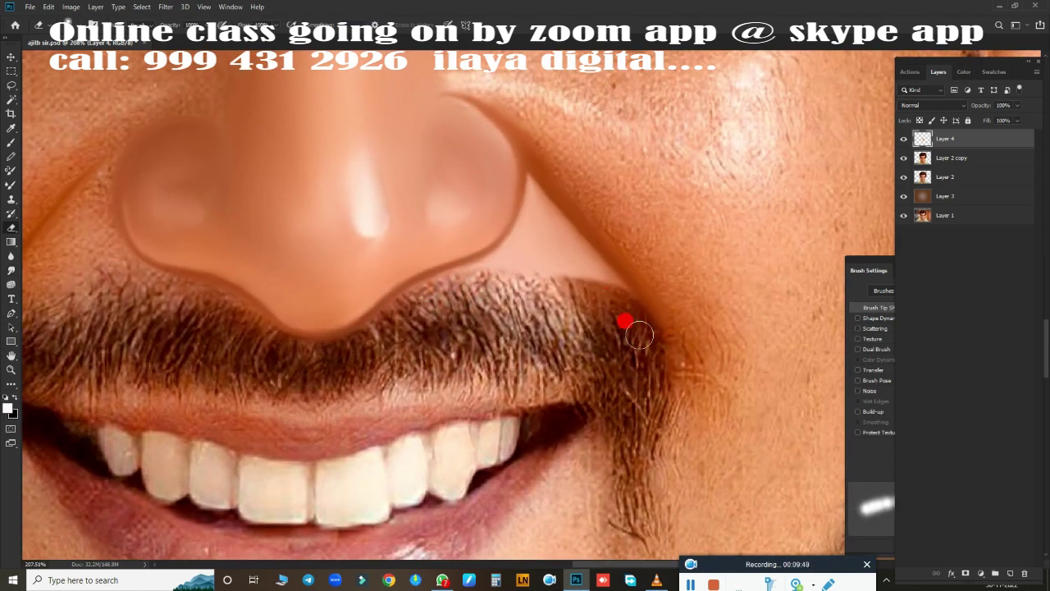
{"action": "scroll", "coordinate": [484, 324], "scroll_direction": "down", "scroll_amount": 3}
{"action": "scroll", "coordinate": [301, 331], "scroll_direction": "up", "scroll_amount": 4}
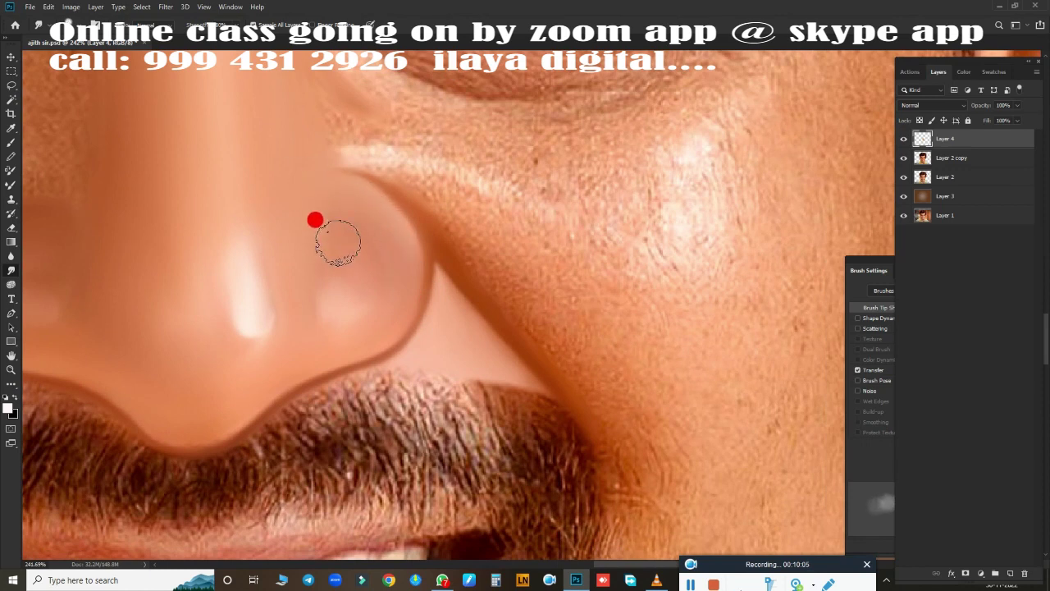
Step: Smudge the nose highlight and the crease beside the nostril smooth
{"action": "mouse_move", "coordinate": [262, 353]}
{"action": "left_mouse_down"}
{"action": "mouse_move", "coordinate": [239, 266]}
{"action": "mouse_move", "coordinate": [323, 197]}
{"action": "mouse_move", "coordinate": [391, 194]}
{"action": "left_mouse_up"}
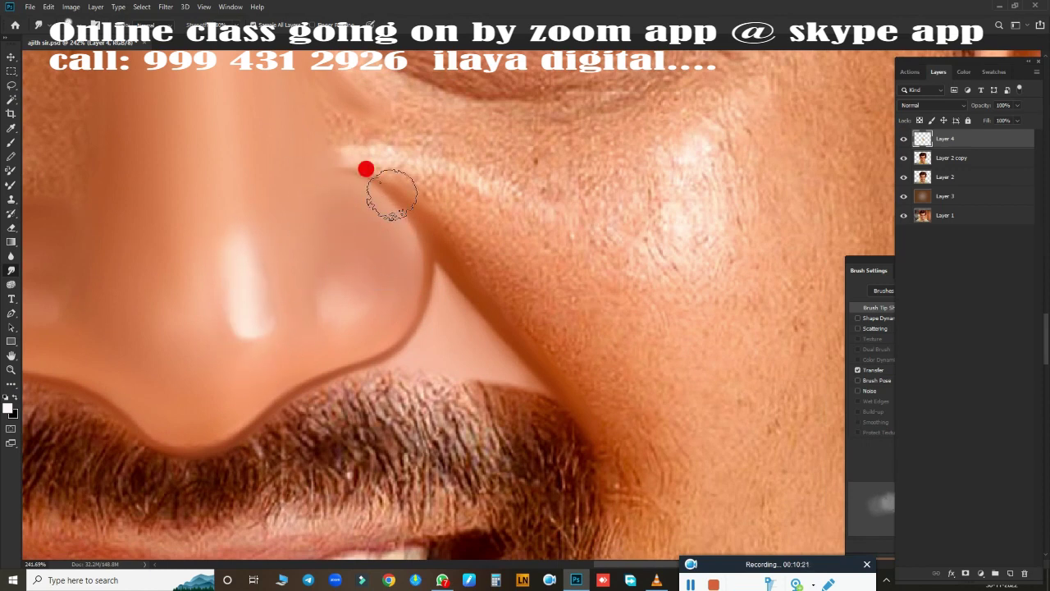
{"action": "mouse_move", "coordinate": [544, 300]}
{"action": "left_mouse_down"}
{"action": "mouse_move", "coordinate": [414, 175]}
{"action": "mouse_move", "coordinate": [429, 188]}
{"action": "mouse_move", "coordinate": [375, 188]}
{"action": "mouse_move", "coordinate": [450, 208]}
{"action": "mouse_move", "coordinate": [431, 192]}
{"action": "mouse_move", "coordinate": [481, 239]}
{"action": "mouse_move", "coordinate": [510, 249]}
{"action": "mouse_move", "coordinate": [466, 227]}
{"action": "mouse_move", "coordinate": [631, 485]}
{"action": "mouse_move", "coordinate": [651, 497]}
{"action": "mouse_move", "coordinate": [533, 265]}
{"action": "mouse_move", "coordinate": [595, 339]}
{"action": "mouse_move", "coordinate": [602, 436]}
{"action": "mouse_move", "coordinate": [711, 288]}
{"action": "mouse_move", "coordinate": [698, 281]}
{"action": "mouse_move", "coordinate": [709, 394]}
{"action": "mouse_move", "coordinate": [731, 119]}
{"action": "mouse_move", "coordinate": [736, 181]}
{"action": "mouse_move", "coordinate": [753, 150]}
{"action": "mouse_move", "coordinate": [714, 312]}
{"action": "mouse_move", "coordinate": [642, 254]}
{"action": "mouse_move", "coordinate": [680, 107]}
{"action": "mouse_move", "coordinate": [681, 165]}
{"action": "mouse_move", "coordinate": [699, 197]}
{"action": "mouse_move", "coordinate": [701, 96]}
{"action": "mouse_move", "coordinate": [696, 124]}
{"action": "mouse_move", "coordinate": [345, 106]}
{"action": "mouse_move", "coordinate": [410, 122]}
{"action": "left_mouse_up"}
{"action": "scroll", "coordinate": [427, 197], "scroll_direction": "up", "scroll_amount": 2}
Step: Finish the nose crease, then paint along the under-eye crease with the Mixer Brush
{"action": "left_click_drag", "start_coordinate": [446, 270], "coordinate": [473, 283]}
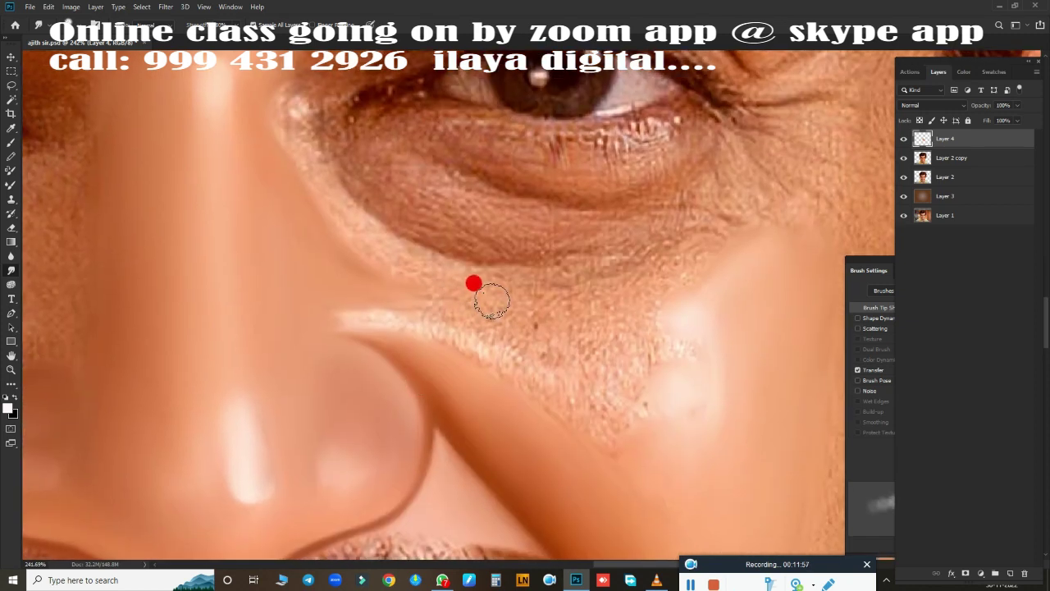
{"action": "key", "text": "b"}
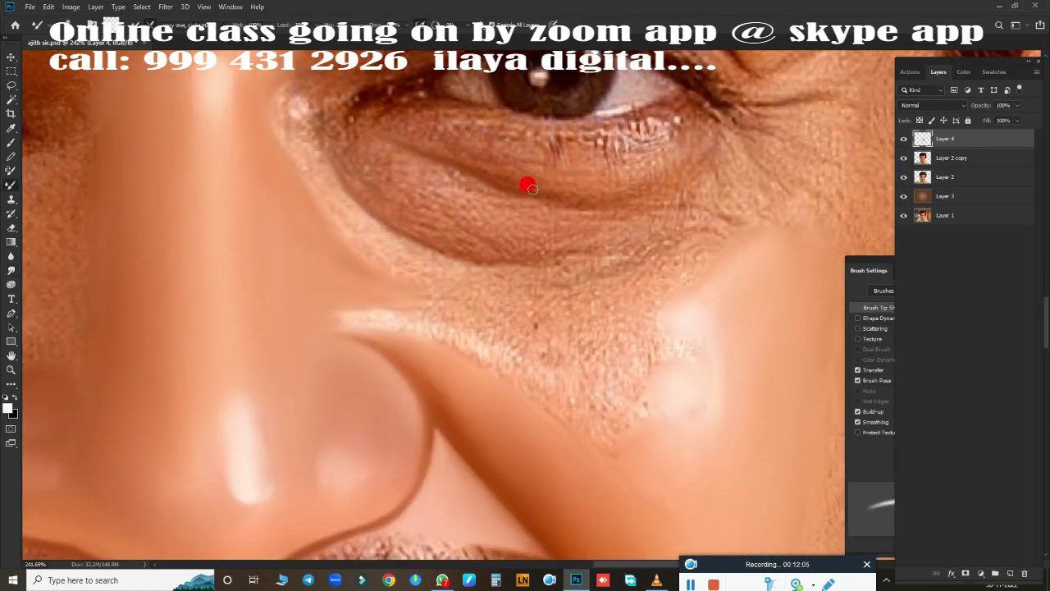
{"action": "left_click_drag", "start_coordinate": [533, 189], "coordinate": [716, 140]}
{"action": "left_click_drag", "start_coordinate": [813, 97], "coordinate": [715, 94]}
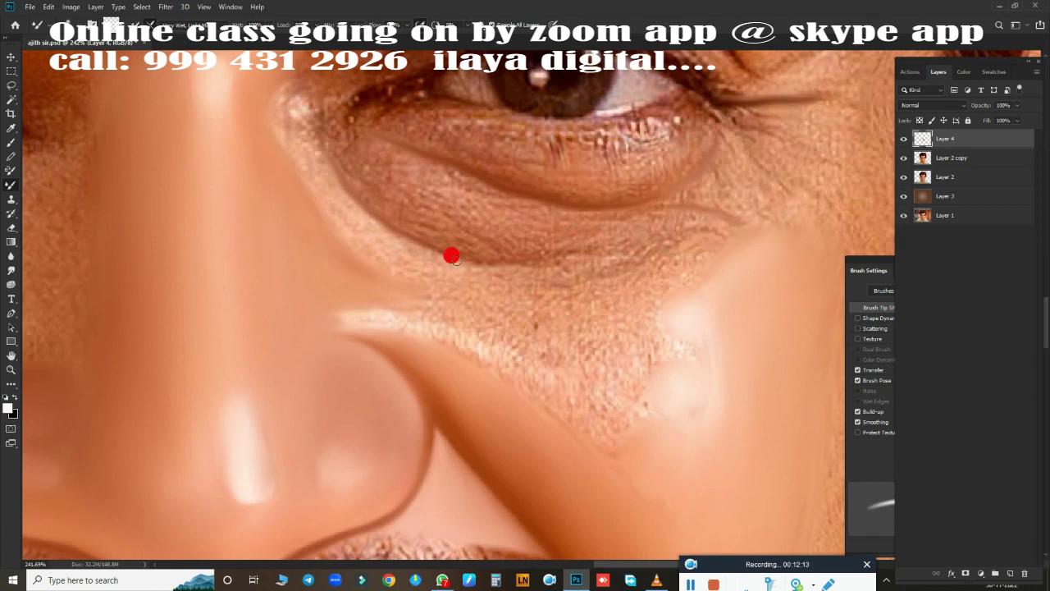
{"action": "left_click_drag", "start_coordinate": [504, 261], "coordinate": [645, 253]}
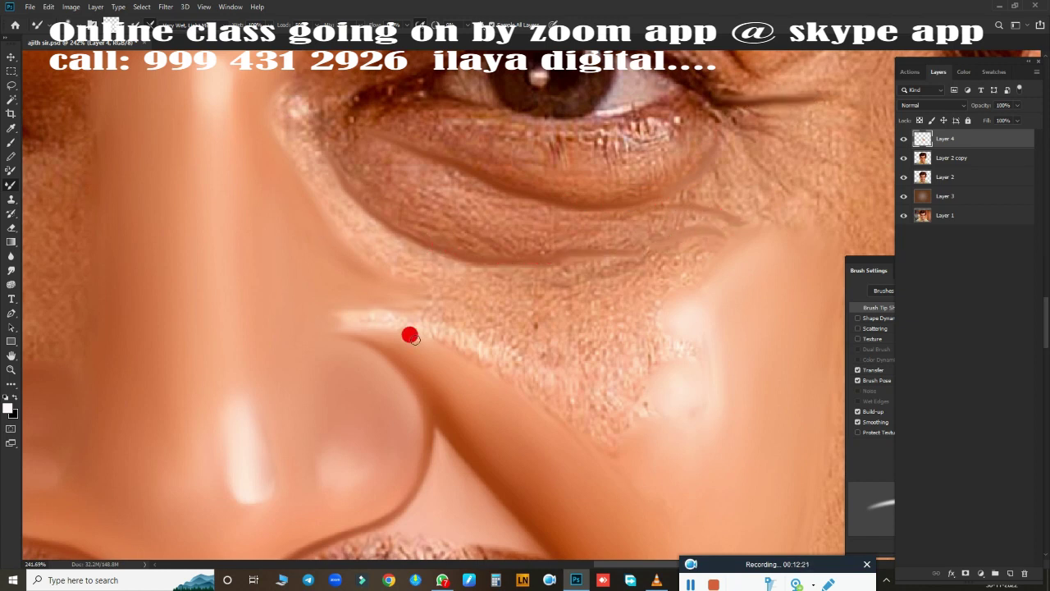
Step: Smudge the under-eye crease smooth with the Smudge tool
{"action": "key", "text": "r"}
{"action": "mouse_move", "coordinate": [330, 186]}
{"action": "left_mouse_down"}
{"action": "mouse_move", "coordinate": [364, 226]}
{"action": "mouse_move", "coordinate": [434, 259]}
{"action": "mouse_move", "coordinate": [500, 272]}
{"action": "mouse_move", "coordinate": [615, 265]}
{"action": "left_mouse_up"}
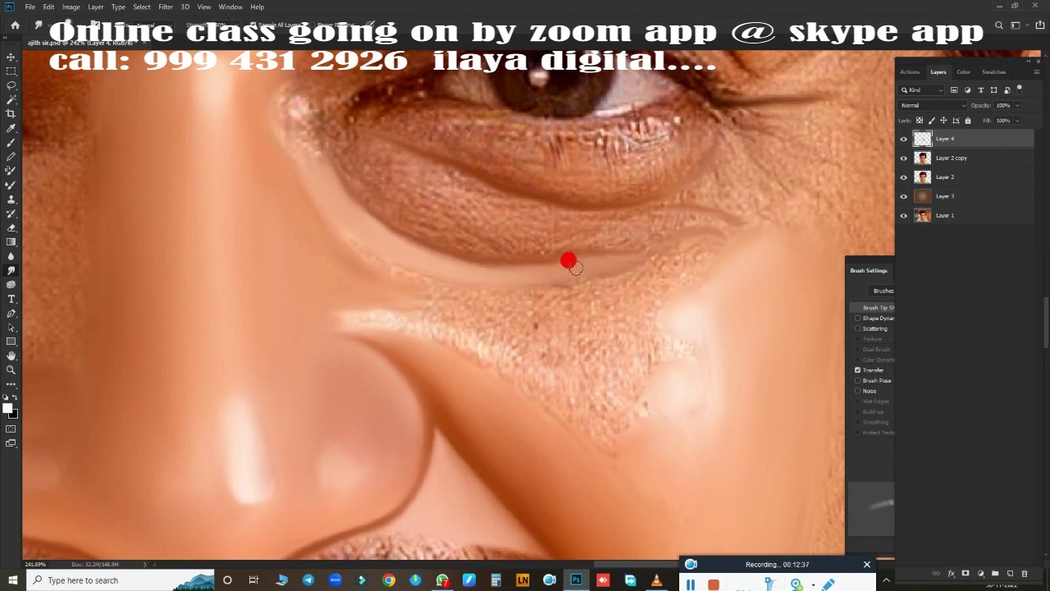
{"action": "mouse_move", "coordinate": [695, 241]}
{"action": "left_mouse_down"}
{"action": "mouse_move", "coordinate": [706, 227]}
{"action": "mouse_move", "coordinate": [750, 226]}
{"action": "mouse_move", "coordinate": [570, 229]}
{"action": "mouse_move", "coordinate": [658, 232]}
{"action": "mouse_move", "coordinate": [304, 176]}
{"action": "mouse_move", "coordinate": [356, 239]}
{"action": "mouse_move", "coordinate": [451, 308]}
{"action": "mouse_move", "coordinate": [405, 296]}
{"action": "mouse_move", "coordinate": [694, 265]}
{"action": "mouse_move", "coordinate": [575, 272]}
{"action": "mouse_move", "coordinate": [675, 288]}
{"action": "mouse_move", "coordinate": [646, 291]}
{"action": "left_mouse_up"}
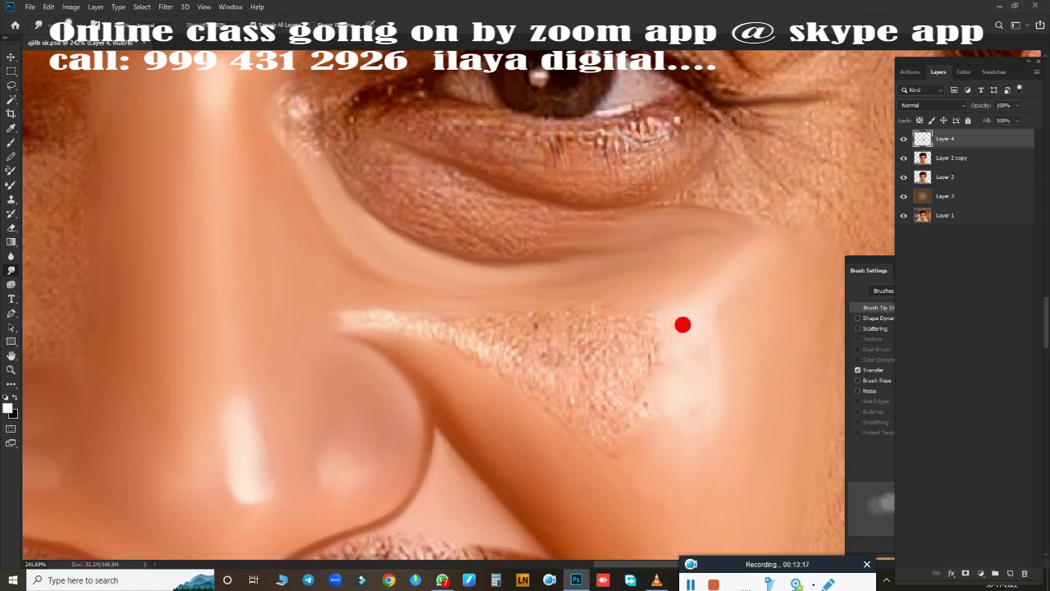
Step: With a smaller brush, smooth the textured nose-fold ridge and surrounding cheek skin
{"action": "key", "text": "bracketright"}
{"action": "key", "text": "bracketright"}
{"action": "key", "text": "bracketright"}
{"action": "key", "text": "bracketleft"}
{"action": "key", "text": "bracketleft"}
{"action": "key", "text": "bracketleft"}
{"action": "mouse_move", "coordinate": [576, 328]}
{"action": "left_mouse_down"}
{"action": "mouse_move", "coordinate": [490, 317]}
{"action": "mouse_move", "coordinate": [582, 310]}
{"action": "mouse_move", "coordinate": [586, 363]}
{"action": "mouse_move", "coordinate": [668, 313]}
{"action": "mouse_move", "coordinate": [681, 323]}
{"action": "mouse_move", "coordinate": [684, 422]}
{"action": "left_mouse_up"}
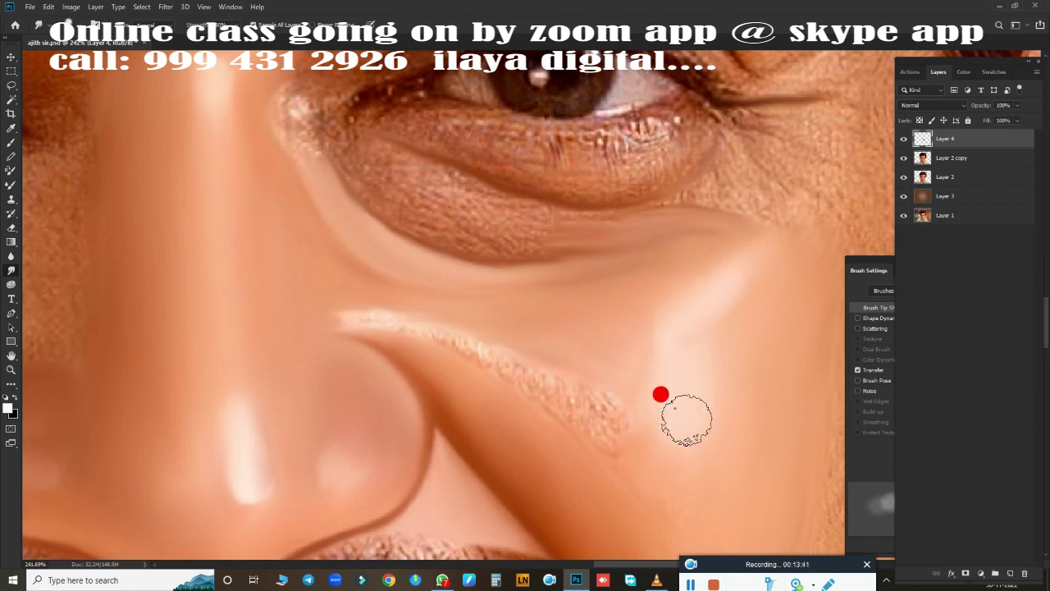
{"action": "mouse_move", "coordinate": [353, 319]}
{"action": "left_mouse_down"}
{"action": "mouse_move", "coordinate": [403, 321]}
{"action": "mouse_move", "coordinate": [581, 413]}
{"action": "mouse_move", "coordinate": [453, 336]}
{"action": "mouse_move", "coordinate": [359, 317]}
{"action": "mouse_move", "coordinate": [531, 340]}
{"action": "mouse_move", "coordinate": [598, 383]}
{"action": "mouse_move", "coordinate": [551, 386]}
{"action": "left_mouse_up"}
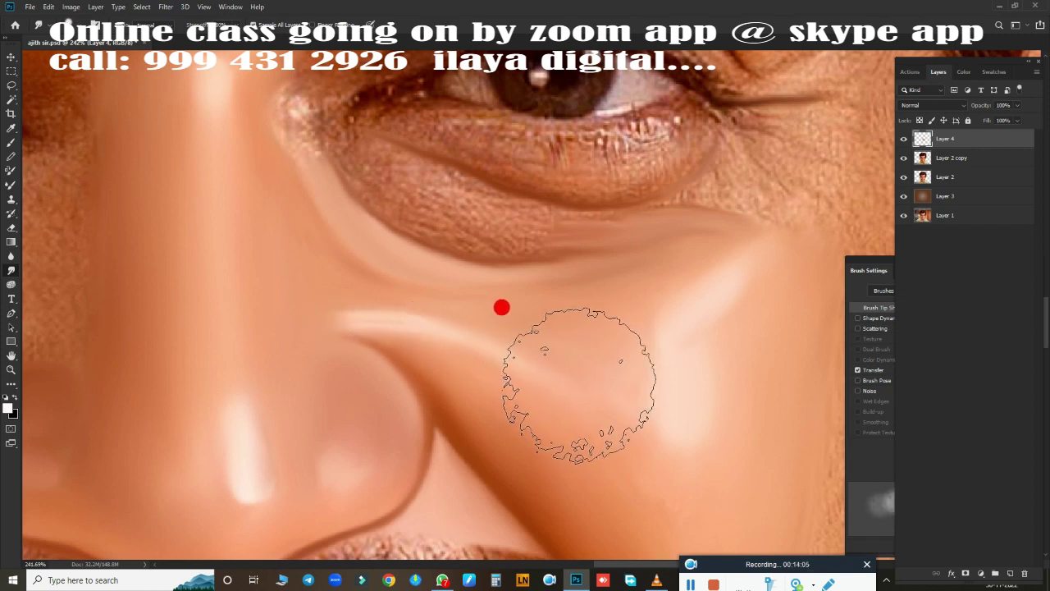
{"action": "mouse_move", "coordinate": [286, 211]}
{"action": "left_mouse_down"}
{"action": "mouse_move", "coordinate": [347, 277]}
{"action": "mouse_move", "coordinate": [352, 300]}
{"action": "mouse_move", "coordinate": [436, 366]}
{"action": "mouse_move", "coordinate": [392, 324]}
{"action": "mouse_move", "coordinate": [487, 352]}
{"action": "mouse_move", "coordinate": [688, 325]}
{"action": "mouse_move", "coordinate": [719, 286]}
{"action": "mouse_move", "coordinate": [699, 332]}
{"action": "mouse_move", "coordinate": [598, 465]}
{"action": "mouse_move", "coordinate": [645, 446]}
{"action": "mouse_move", "coordinate": [547, 452]}
{"action": "mouse_move", "coordinate": [619, 352]}
{"action": "left_mouse_up"}
{"action": "mouse_move", "coordinate": [583, 316]}
{"action": "left_mouse_down"}
{"action": "mouse_move", "coordinate": [553, 366]}
{"action": "mouse_move", "coordinate": [604, 241]}
{"action": "mouse_move", "coordinate": [579, 239]}
{"action": "left_mouse_up"}
Step: Zoom out, shift the view, and zoom in close on the right eye area
{"action": "scroll", "coordinate": [471, 215], "scroll_direction": "down", "scroll_amount": 3}
{"action": "left_click_drag", "start_coordinate": [470, 215], "coordinate": [488, 170]}
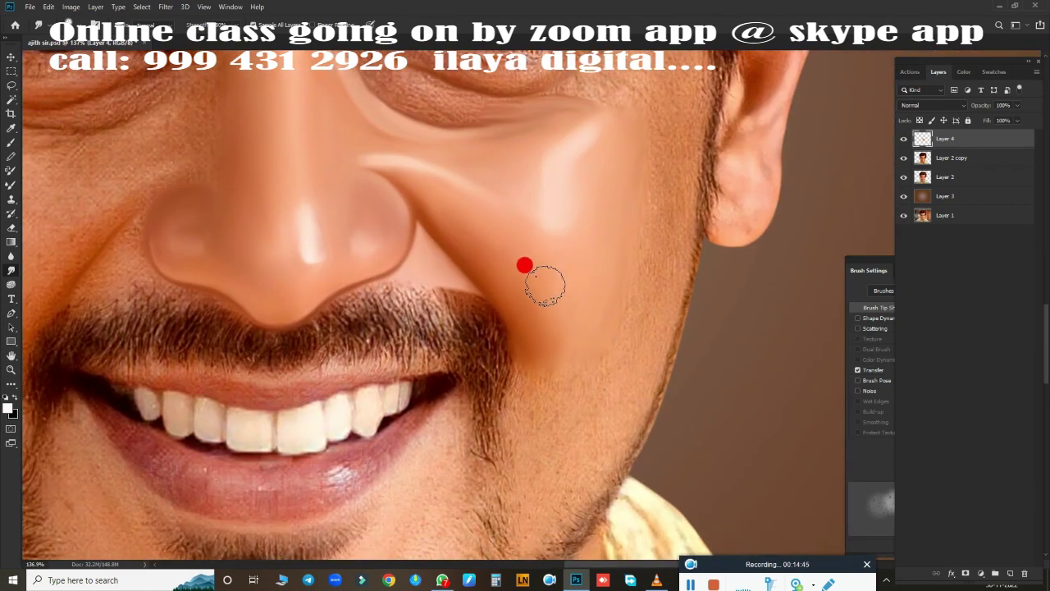
{"action": "mouse_move", "coordinate": [525, 265]}
{"action": "left_mouse_down"}
{"action": "mouse_move", "coordinate": [468, 316]}
{"action": "mouse_move", "coordinate": [527, 359]}
{"action": "mouse_move", "coordinate": [596, 358]}
{"action": "mouse_move", "coordinate": [656, 110]}
{"action": "mouse_move", "coordinate": [649, 101]}
{"action": "mouse_move", "coordinate": [668, 137]}
{"action": "mouse_move", "coordinate": [662, 183]}
{"action": "mouse_move", "coordinate": [662, 124]}
{"action": "mouse_move", "coordinate": [662, 244]}
{"action": "mouse_move", "coordinate": [659, 188]}
{"action": "mouse_move", "coordinate": [638, 426]}
{"action": "mouse_move", "coordinate": [602, 316]}
{"action": "mouse_move", "coordinate": [624, 277]}
{"action": "mouse_move", "coordinate": [616, 219]}
{"action": "mouse_move", "coordinate": [633, 172]}
{"action": "mouse_move", "coordinate": [641, 183]}
{"action": "mouse_move", "coordinate": [635, 171]}
{"action": "mouse_move", "coordinate": [645, 289]}
{"action": "mouse_move", "coordinate": [616, 331]}
{"action": "mouse_move", "coordinate": [513, 375]}
{"action": "mouse_move", "coordinate": [605, 309]}
{"action": "mouse_move", "coordinate": [588, 450]}
{"action": "mouse_move", "coordinate": [633, 221]}
{"action": "mouse_move", "coordinate": [468, 364]}
{"action": "mouse_move", "coordinate": [465, 424]}
{"action": "mouse_move", "coordinate": [448, 279]}
{"action": "mouse_move", "coordinate": [344, 202]}
{"action": "mouse_move", "coordinate": [368, 270]}
{"action": "mouse_move", "coordinate": [517, 260]}
{"action": "mouse_move", "coordinate": [490, 255]}
{"action": "mouse_move", "coordinate": [495, 192]}
{"action": "mouse_move", "coordinate": [560, 260]}
{"action": "mouse_move", "coordinate": [553, 265]}
{"action": "mouse_move", "coordinate": [544, 215]}
{"action": "mouse_move", "coordinate": [435, 178]}
{"action": "mouse_move", "coordinate": [464, 172]}
{"action": "mouse_move", "coordinate": [580, 256]}
{"action": "left_mouse_up"}
Step: Smudge the skin under the brow, the outer-corner wrinkles and the lower lid
{"action": "scroll", "coordinate": [550, 283], "scroll_direction": "up", "scroll_amount": 3}
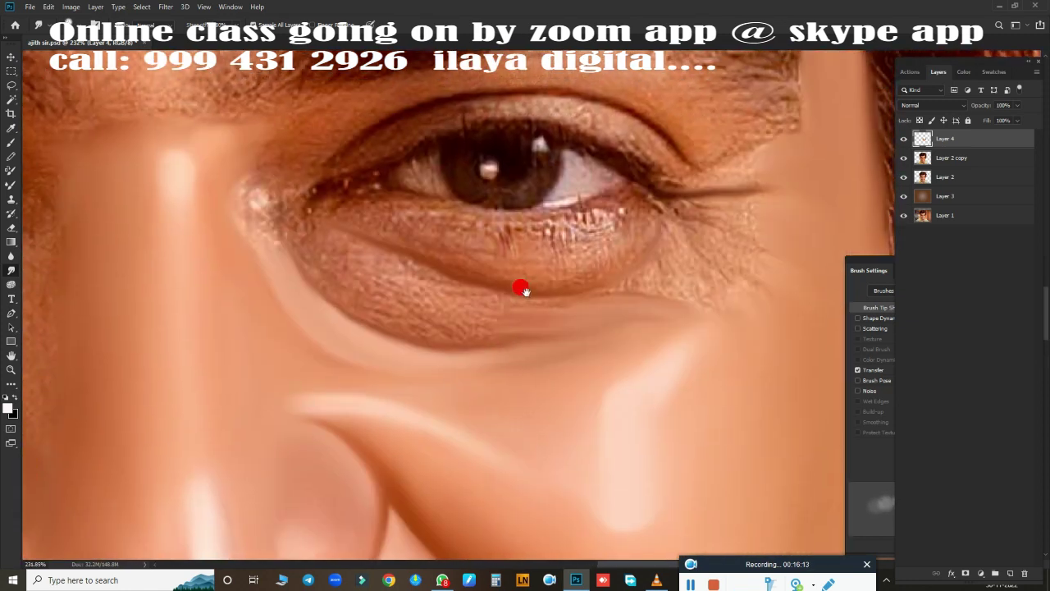
{"action": "left_click", "coordinate": [520, 288]}
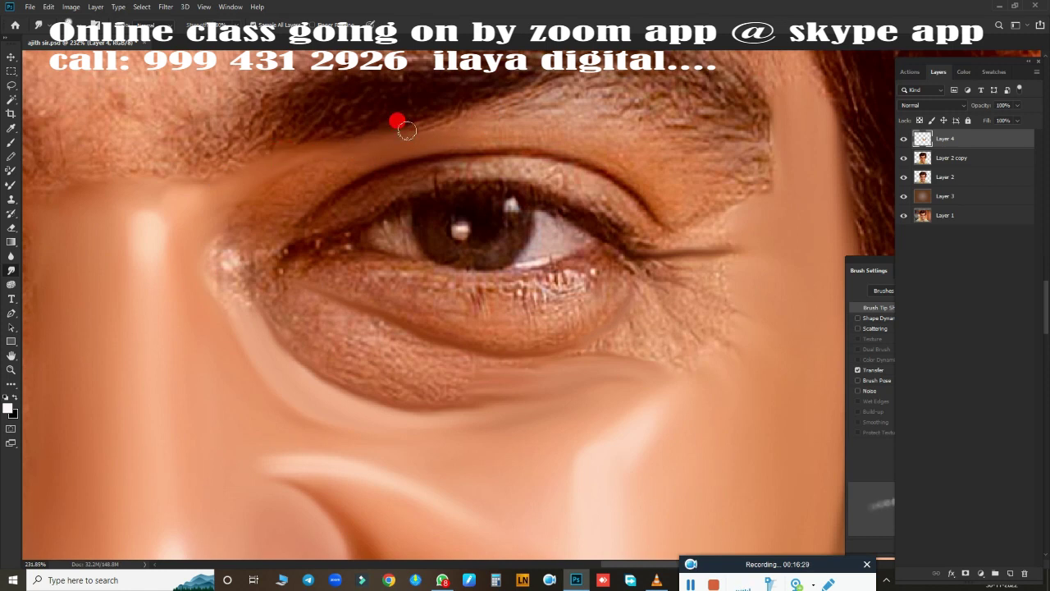
{"action": "mouse_move", "coordinate": [462, 117]}
{"action": "left_mouse_down"}
{"action": "mouse_move", "coordinate": [538, 97]}
{"action": "mouse_move", "coordinate": [551, 114]}
{"action": "mouse_move", "coordinate": [629, 116]}
{"action": "mouse_move", "coordinate": [712, 167]}
{"action": "mouse_move", "coordinate": [763, 154]}
{"action": "mouse_move", "coordinate": [754, 185]}
{"action": "mouse_move", "coordinate": [697, 234]}
{"action": "mouse_move", "coordinate": [657, 244]}
{"action": "mouse_move", "coordinate": [745, 232]}
{"action": "mouse_move", "coordinate": [730, 238]}
{"action": "left_mouse_up"}
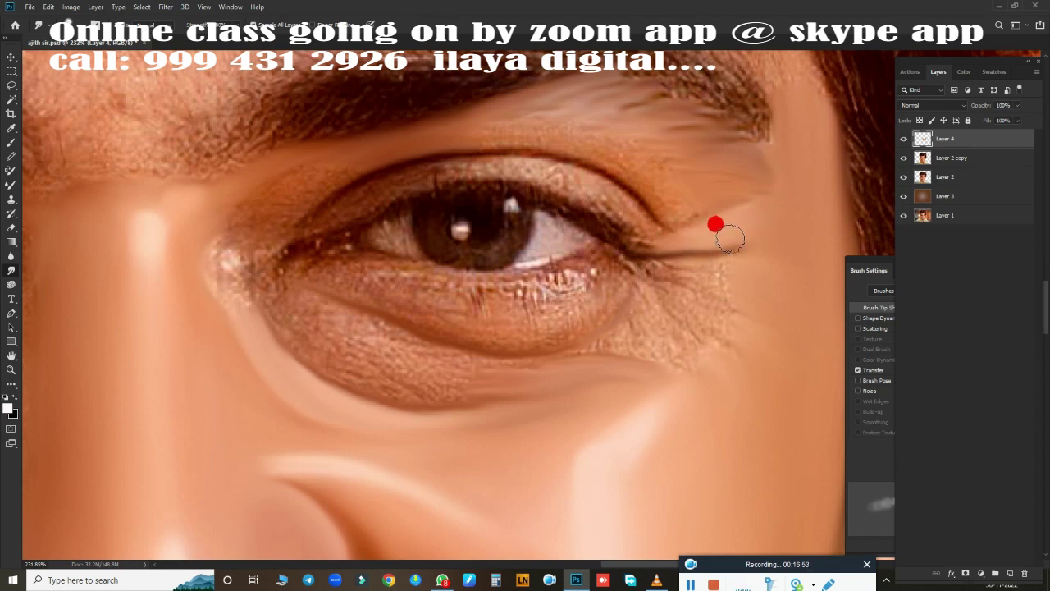
{"action": "mouse_move", "coordinate": [679, 273]}
{"action": "left_mouse_down"}
{"action": "mouse_move", "coordinate": [671, 264]}
{"action": "mouse_move", "coordinate": [678, 299]}
{"action": "mouse_move", "coordinate": [724, 310]}
{"action": "mouse_move", "coordinate": [733, 346]}
{"action": "left_mouse_up"}
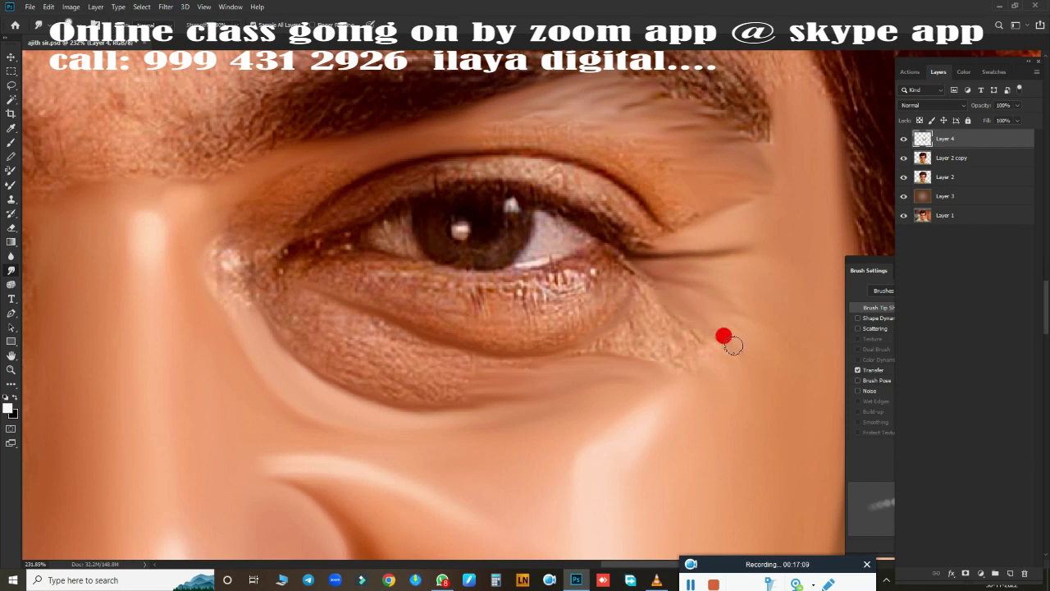
{"action": "left_click_drag", "start_coordinate": [677, 326], "coordinate": [744, 363]}
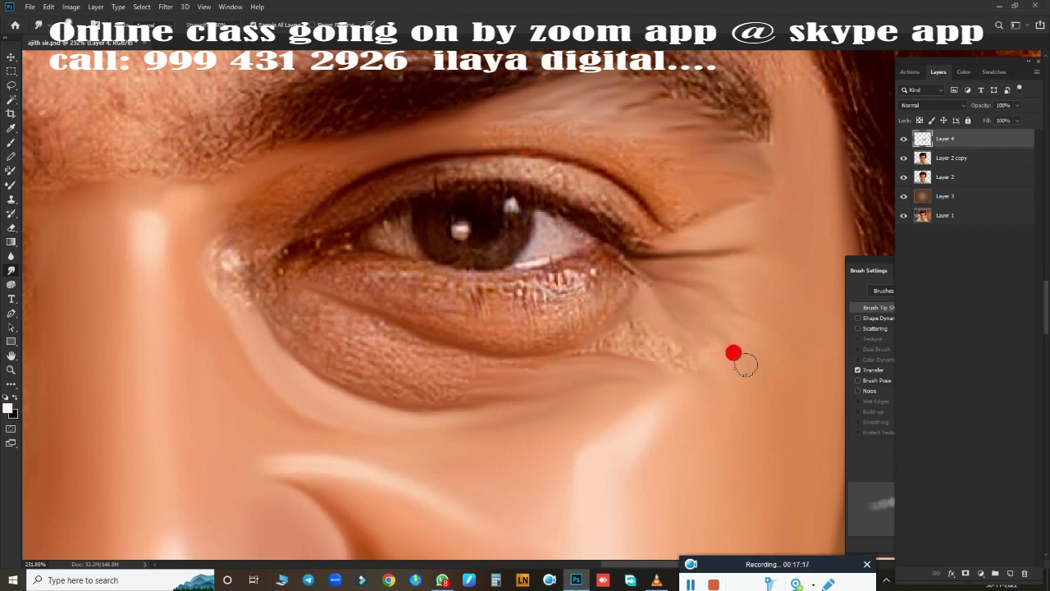
{"action": "left_click_drag", "start_coordinate": [692, 269], "coordinate": [625, 330]}
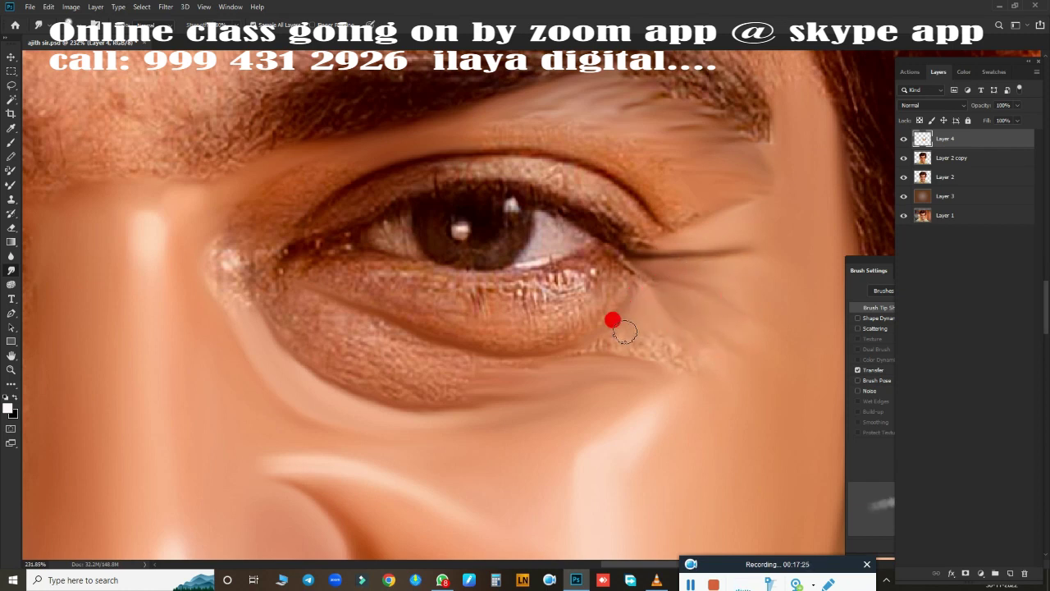
{"action": "left_click_drag", "start_coordinate": [671, 373], "coordinate": [612, 326]}
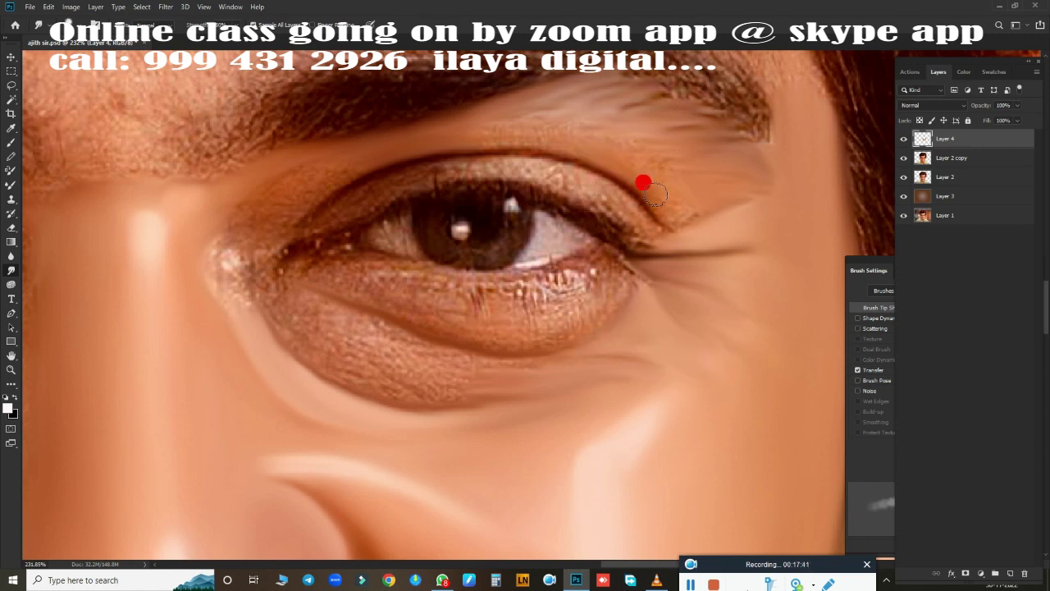
{"action": "mouse_move", "coordinate": [648, 220]}
{"action": "left_mouse_down"}
{"action": "mouse_move", "coordinate": [459, 141]}
{"action": "mouse_move", "coordinate": [598, 111]}
{"action": "mouse_move", "coordinate": [555, 100]}
{"action": "mouse_move", "coordinate": [570, 106]}
{"action": "mouse_move", "coordinate": [586, 91]}
{"action": "mouse_move", "coordinate": [616, 114]}
{"action": "mouse_move", "coordinate": [559, 128]}
{"action": "mouse_move", "coordinate": [718, 169]}
{"action": "mouse_move", "coordinate": [698, 169]}
{"action": "mouse_move", "coordinate": [657, 136]}
{"action": "mouse_move", "coordinate": [792, 169]}
{"action": "left_mouse_up"}
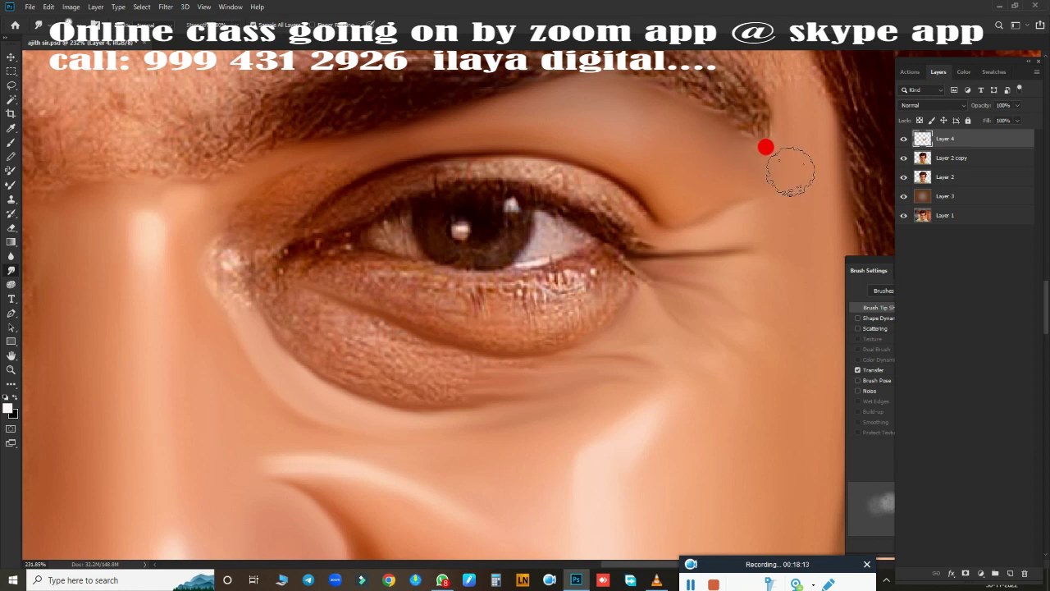
Step: Smooth the brow crease, the inner lower lid and the under-eye bag
{"action": "mouse_move", "coordinate": [249, 223]}
{"action": "left_mouse_down"}
{"action": "mouse_move", "coordinate": [356, 157]}
{"action": "mouse_move", "coordinate": [228, 258]}
{"action": "left_mouse_up"}
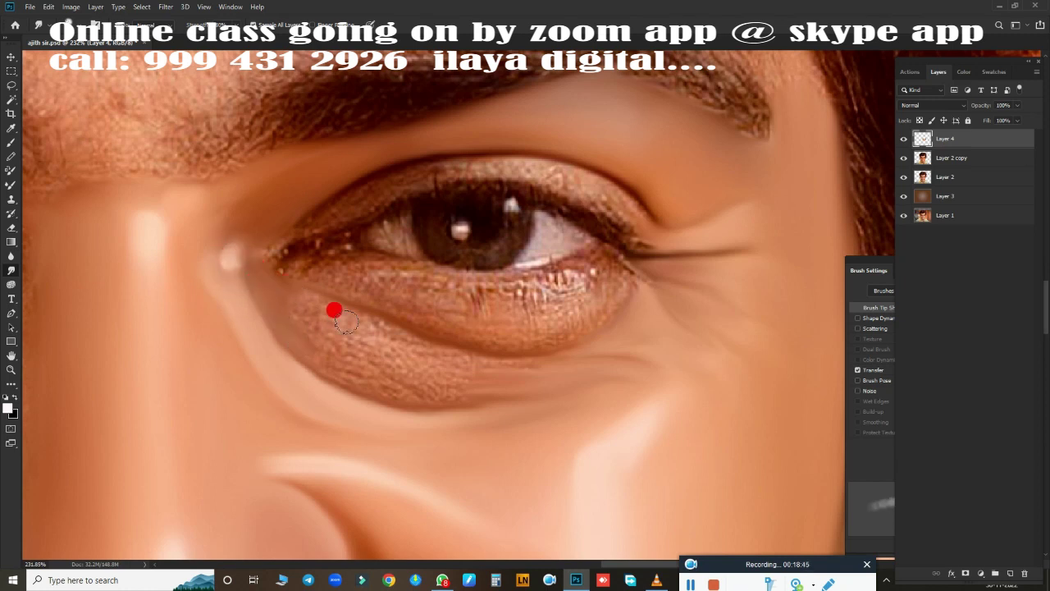
{"action": "left_click_drag", "start_coordinate": [346, 320], "coordinate": [302, 298]}
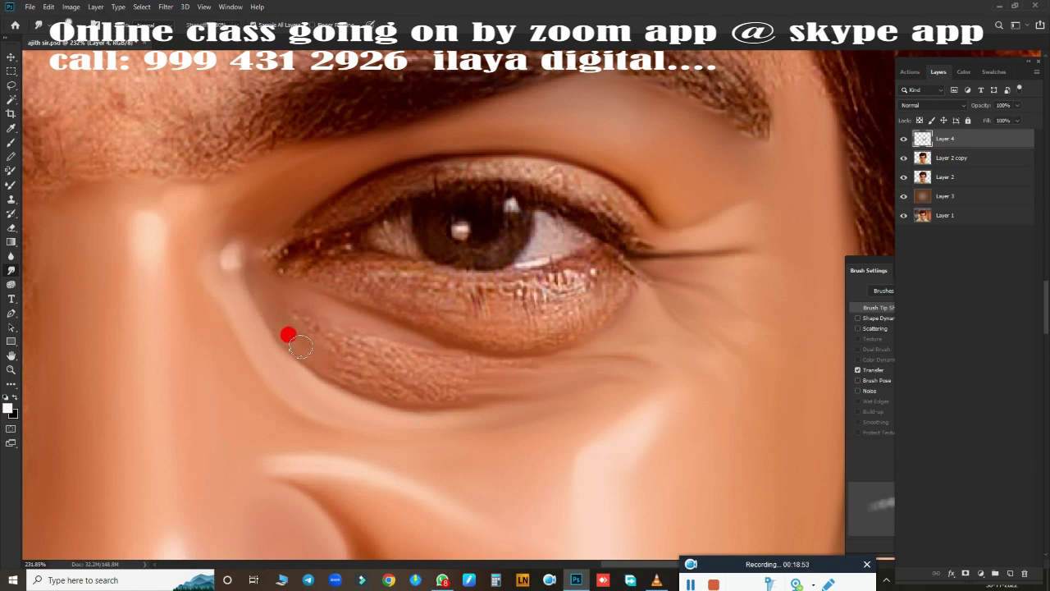
{"action": "mouse_move", "coordinate": [301, 347]}
{"action": "left_mouse_down"}
{"action": "mouse_move", "coordinate": [382, 381]}
{"action": "mouse_move", "coordinate": [485, 401]}
{"action": "left_mouse_up"}
{"action": "scroll", "coordinate": [580, 237], "scroll_direction": "down", "scroll_amount": 3}
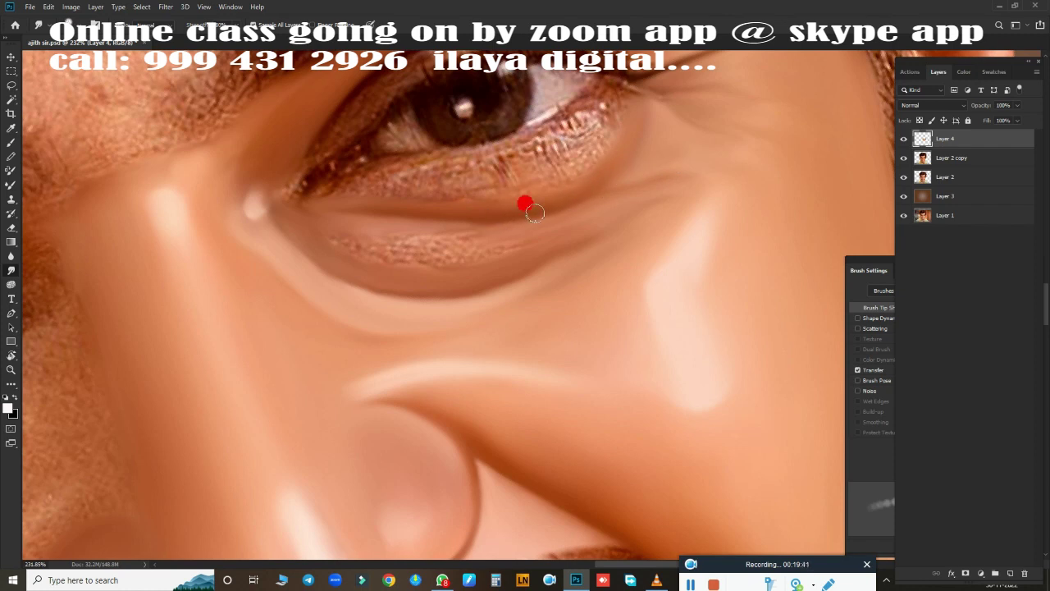
Step: Smooth the under-eye texture, then, with a smaller brush, the upper eyelid skin and crease
{"action": "mouse_move", "coordinate": [431, 238]}
{"action": "left_mouse_down"}
{"action": "mouse_move", "coordinate": [567, 205]}
{"action": "mouse_move", "coordinate": [516, 225]}
{"action": "mouse_move", "coordinate": [511, 248]}
{"action": "mouse_move", "coordinate": [471, 261]}
{"action": "left_mouse_up"}
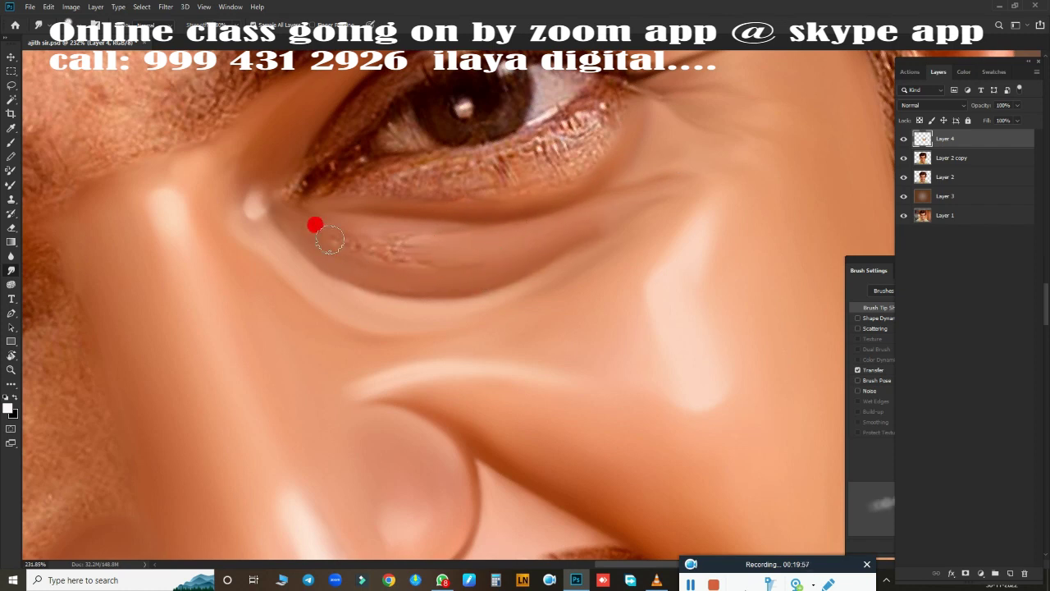
{"action": "left_click_drag", "start_coordinate": [329, 239], "coordinate": [311, 232]}
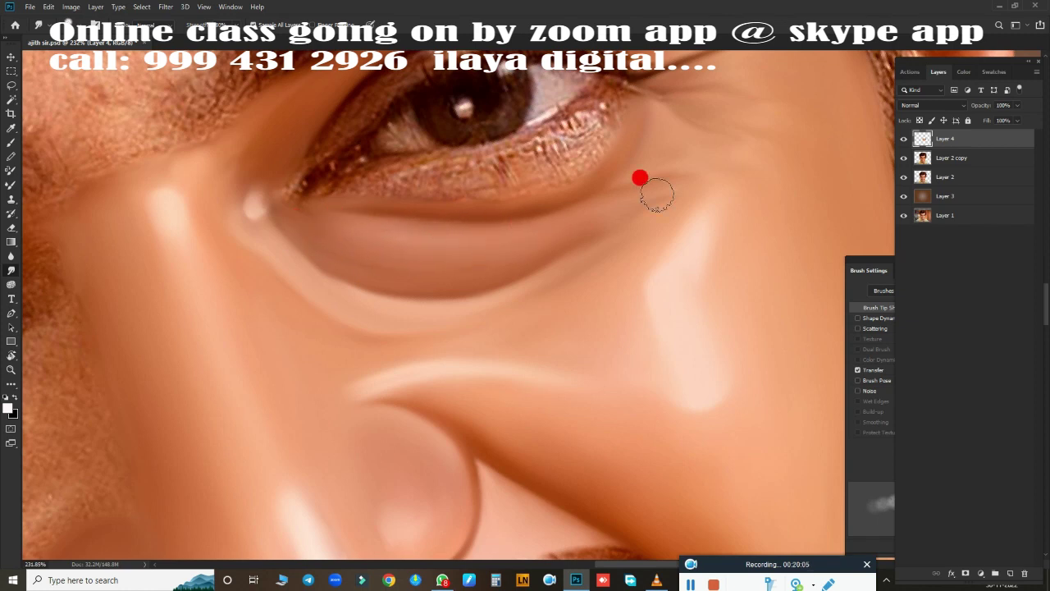
{"action": "key", "text": "bracketleft"}
{"action": "key", "text": "bracketleft"}
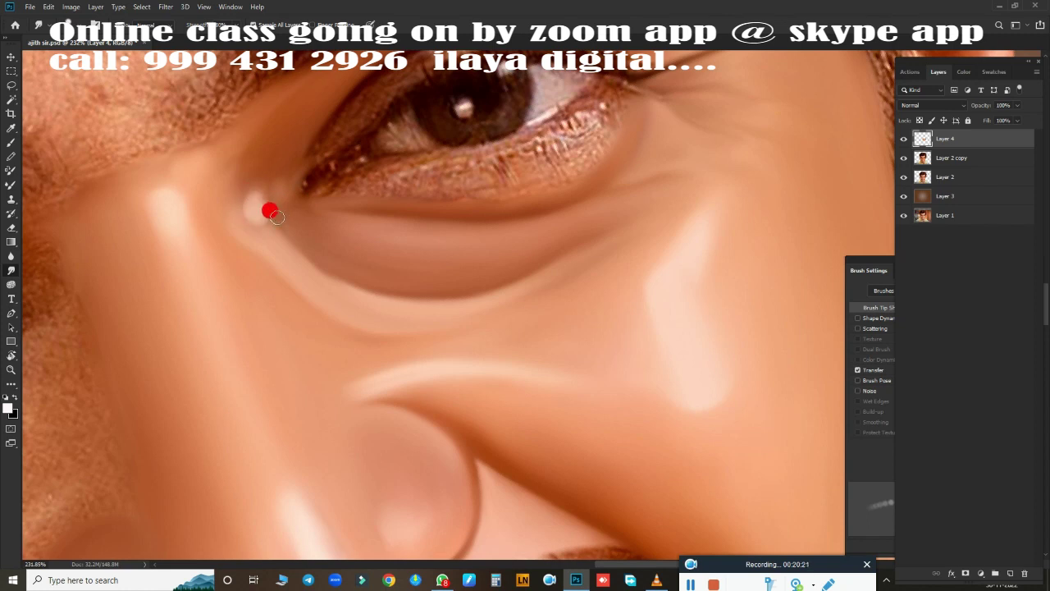
{"action": "left_click_drag", "start_coordinate": [302, 195], "coordinate": [493, 208]}
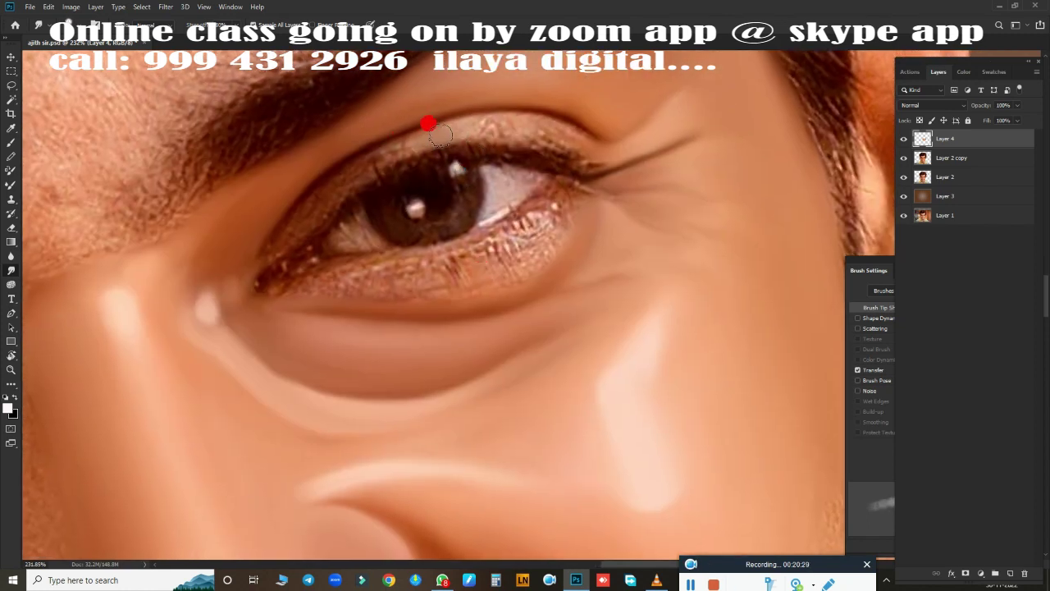
{"action": "mouse_move", "coordinate": [428, 123]}
{"action": "left_mouse_down"}
{"action": "mouse_move", "coordinate": [534, 118]}
{"action": "mouse_move", "coordinate": [457, 123]}
{"action": "mouse_move", "coordinate": [615, 144]}
{"action": "mouse_move", "coordinate": [534, 142]}
{"action": "left_mouse_up"}
{"action": "left_click_drag", "start_coordinate": [594, 164], "coordinate": [661, 114]}
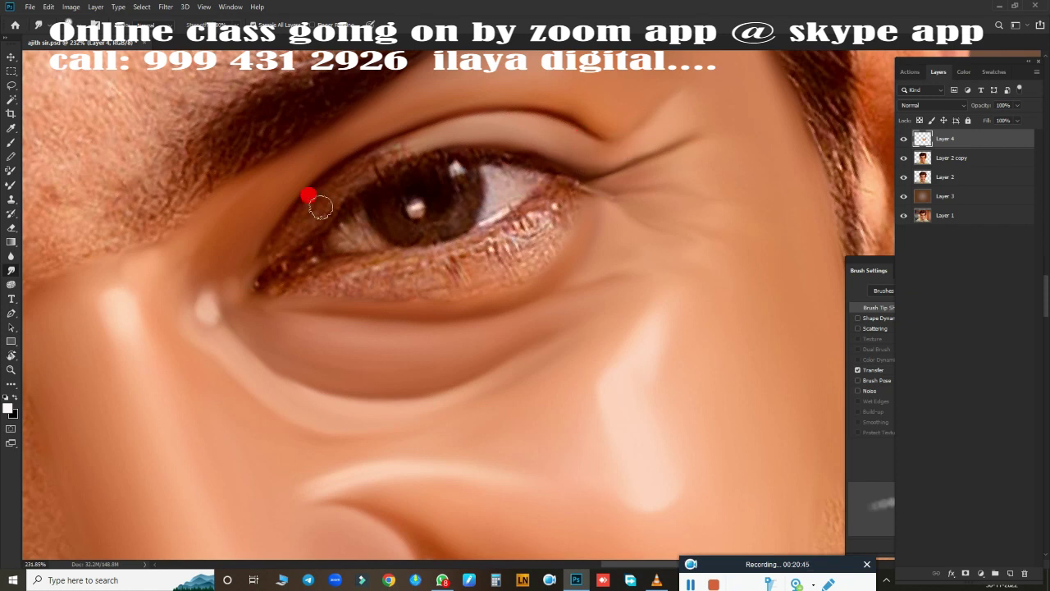
{"action": "left_click_drag", "start_coordinate": [406, 131], "coordinate": [421, 138]}
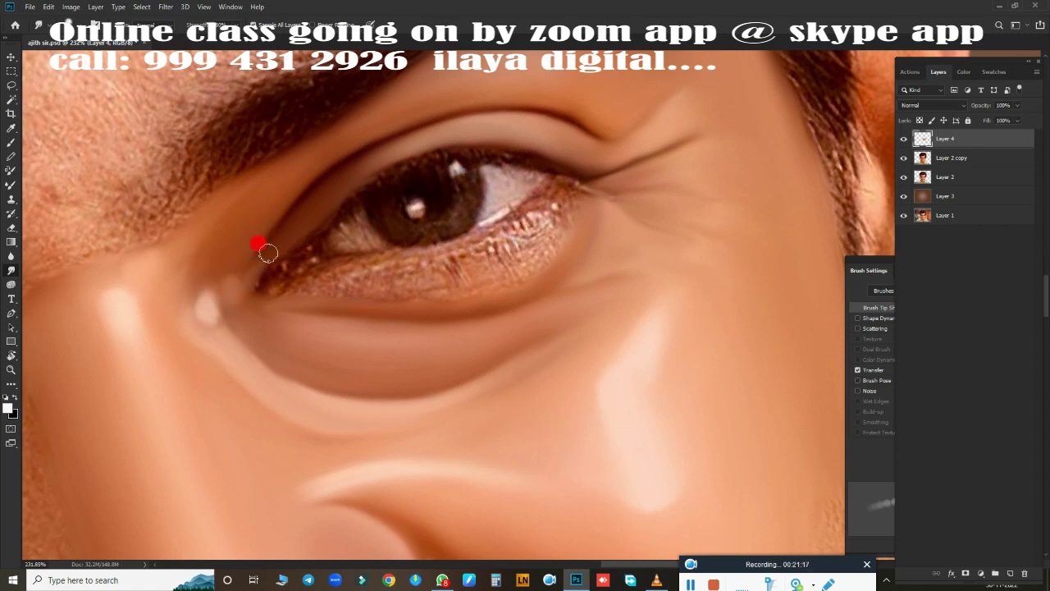
Step: Blend the upper eyelid crease and the lower lid rim from inner to outer corner
{"action": "left_click", "coordinate": [408, 140]}
{"action": "left_click_drag", "start_coordinate": [421, 122], "coordinate": [592, 131]}
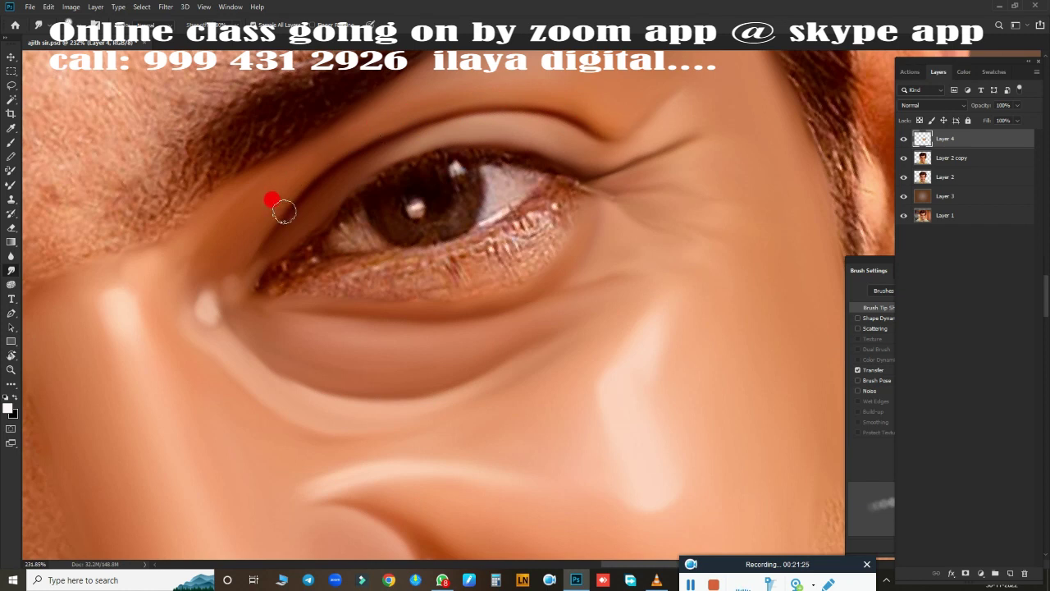
{"action": "left_click_drag", "start_coordinate": [283, 212], "coordinate": [263, 286]}
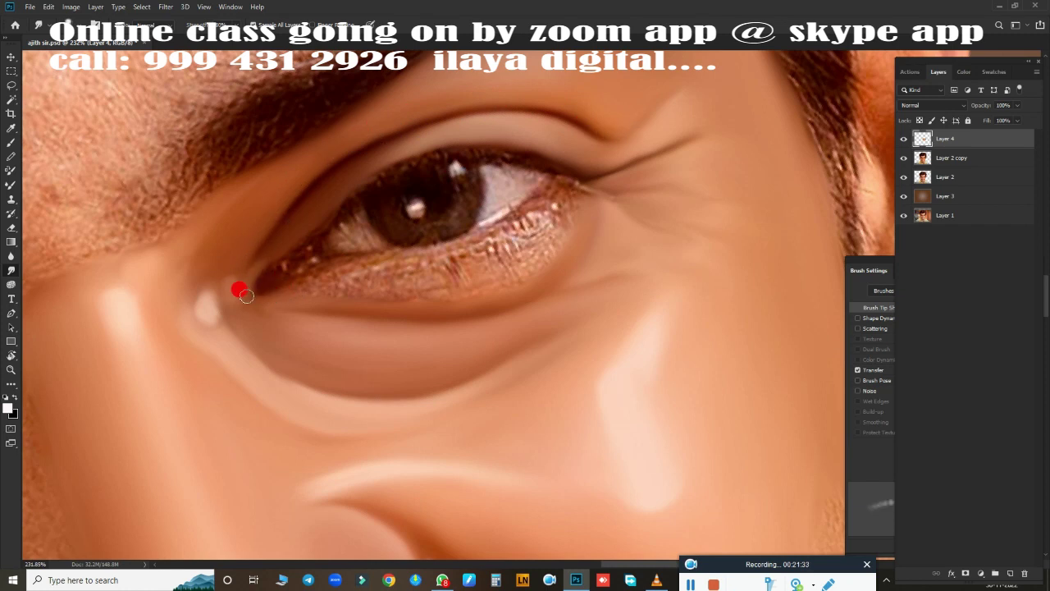
{"action": "left_click_drag", "start_coordinate": [514, 243], "coordinate": [520, 227]}
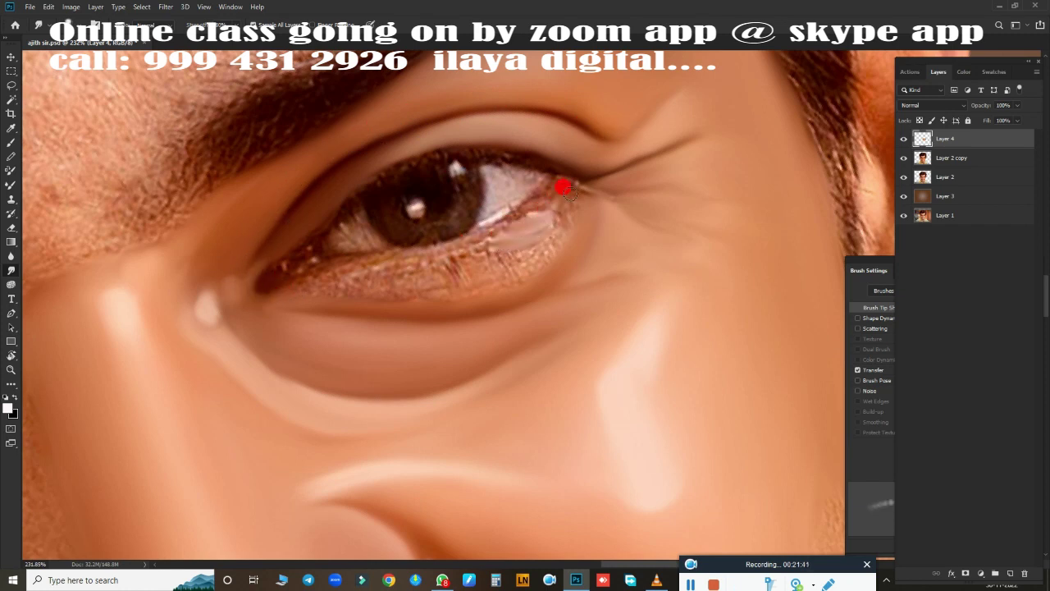
{"action": "left_click_drag", "start_coordinate": [412, 269], "coordinate": [482, 253]}
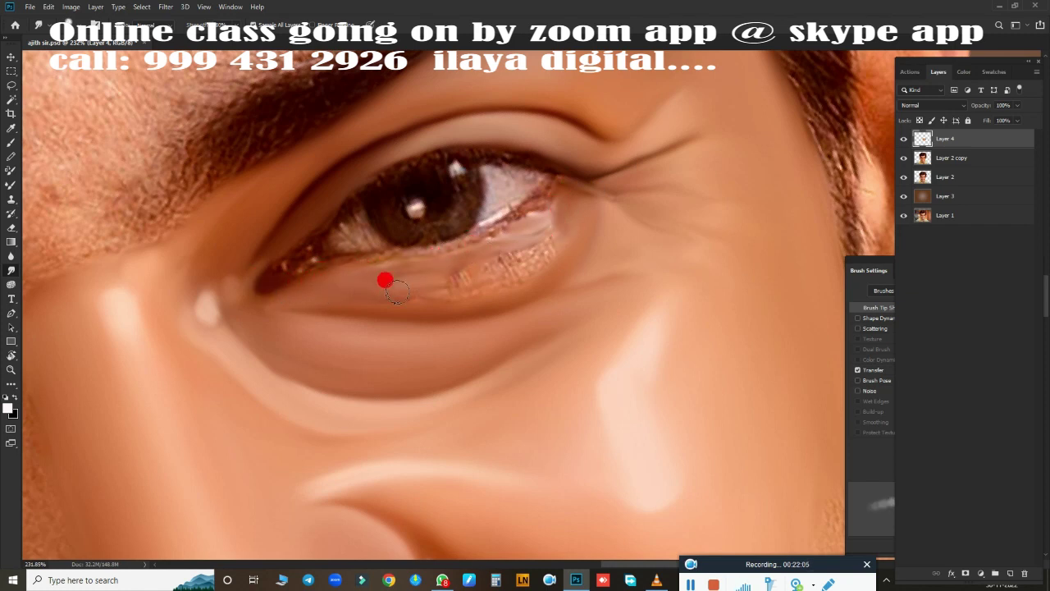
{"action": "left_click_drag", "start_coordinate": [490, 268], "coordinate": [543, 246]}
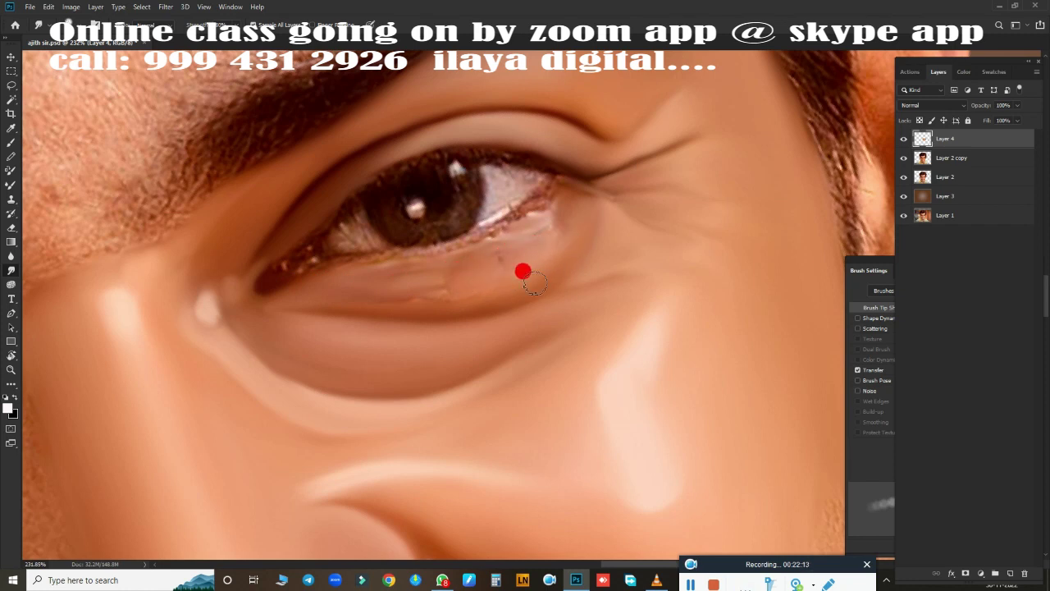
{"action": "mouse_move", "coordinate": [413, 287]}
{"action": "left_mouse_down"}
{"action": "mouse_move", "coordinate": [550, 194]}
{"action": "mouse_move", "coordinate": [400, 272]}
{"action": "mouse_move", "coordinate": [542, 189]}
{"action": "mouse_move", "coordinate": [427, 260]}
{"action": "mouse_move", "coordinate": [444, 266]}
{"action": "mouse_move", "coordinate": [423, 267]}
{"action": "left_mouse_up"}
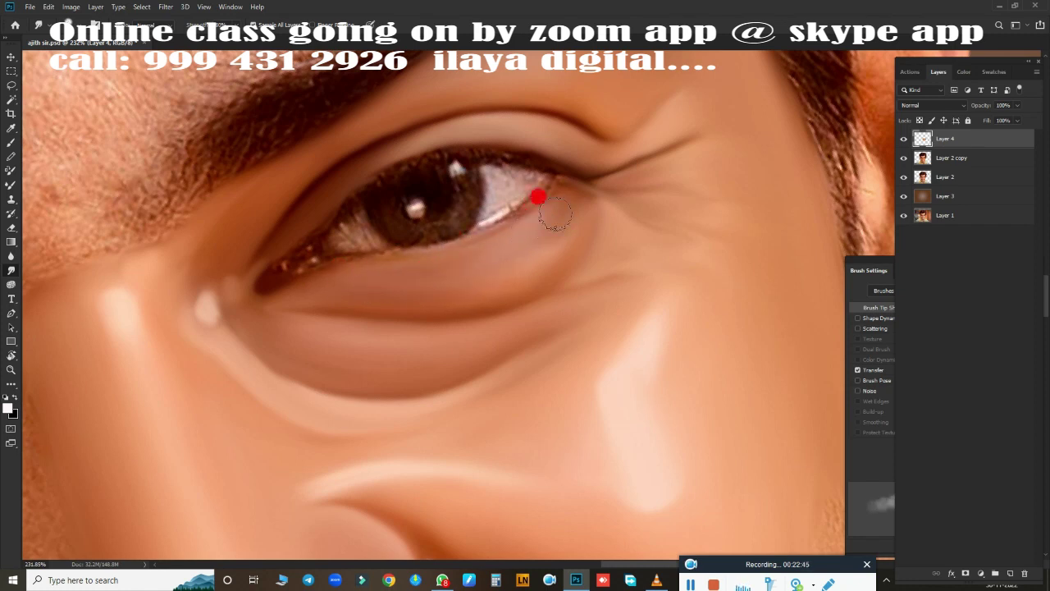
{"action": "mouse_move", "coordinate": [499, 238]}
{"action": "left_mouse_down"}
{"action": "mouse_move", "coordinate": [487, 370]}
{"action": "mouse_move", "coordinate": [602, 321]}
{"action": "mouse_move", "coordinate": [595, 298]}
{"action": "left_mouse_up"}
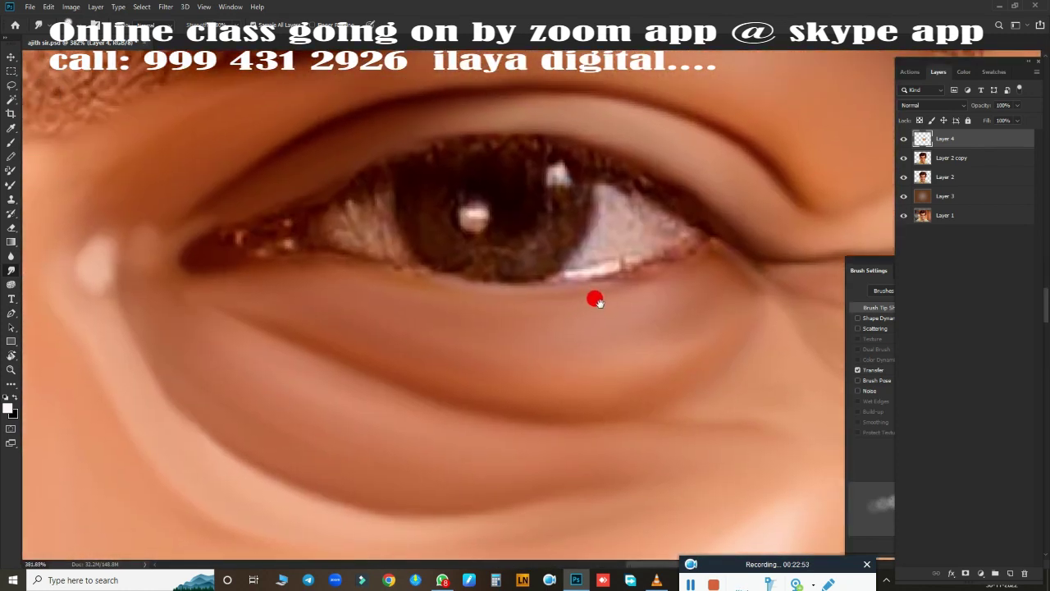
Step: Hide Layer 4 and add a new empty Layer 5
{"action": "left_click", "coordinate": [1010, 575]}
{"action": "left_click", "coordinate": [903, 157]}
{"action": "left_click_drag", "start_coordinate": [441, 234], "coordinate": [444, 261]}
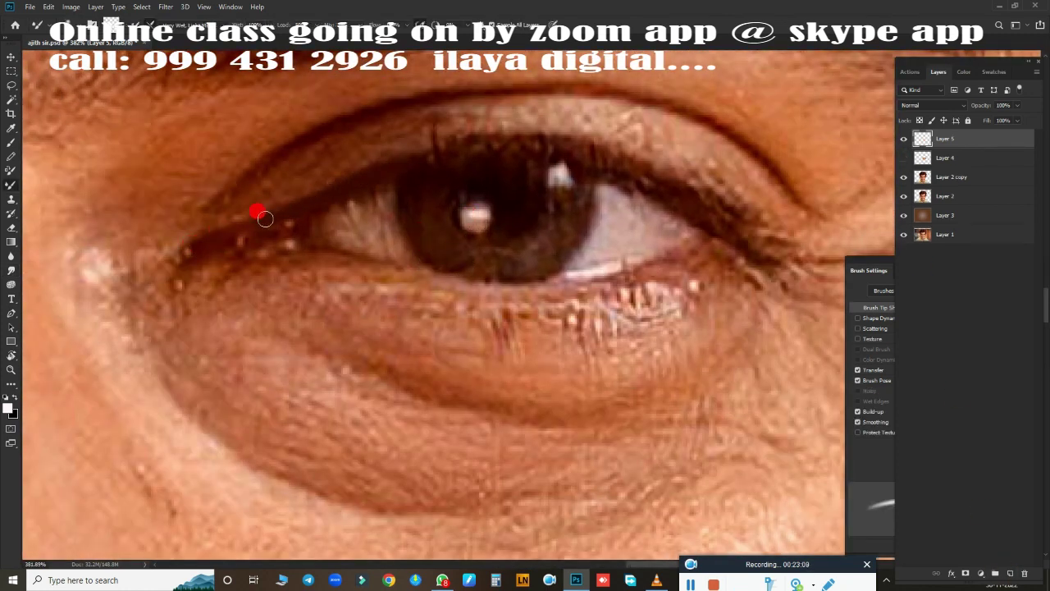
Step: Paint dark brown lines along the upper and lower eyelid edges into the inner corner
{"action": "mouse_move", "coordinate": [472, 142]}
{"action": "left_mouse_down"}
{"action": "mouse_move", "coordinate": [520, 137]}
{"action": "mouse_move", "coordinate": [663, 181]}
{"action": "left_mouse_up"}
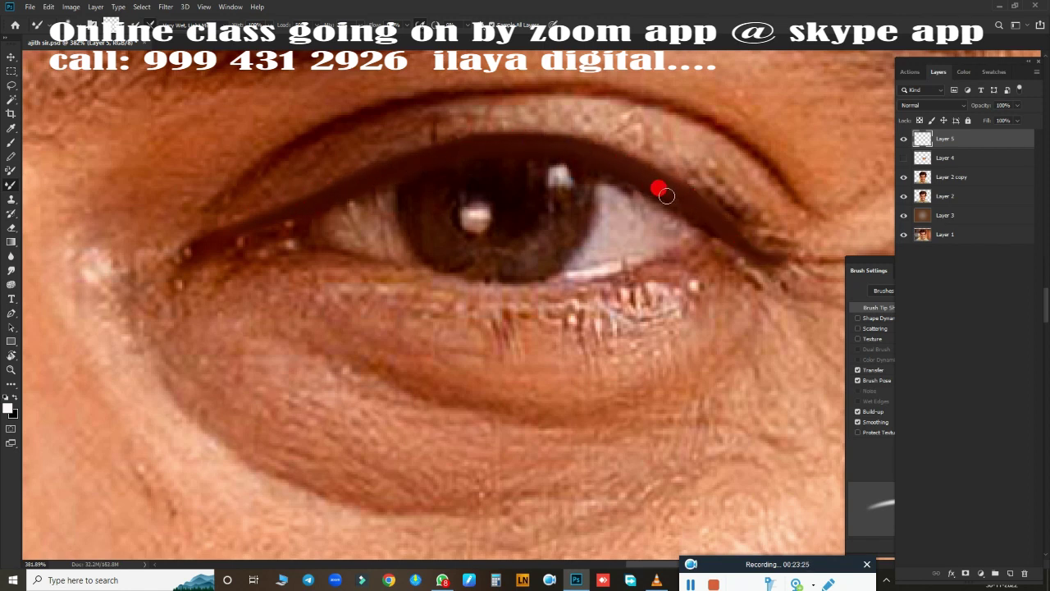
{"action": "left_click_drag", "start_coordinate": [238, 233], "coordinate": [437, 274]}
{"action": "mouse_move", "coordinate": [694, 234]}
{"action": "left_mouse_down"}
{"action": "mouse_move", "coordinate": [666, 261]}
{"action": "mouse_move", "coordinate": [621, 278]}
{"action": "mouse_move", "coordinate": [409, 268]}
{"action": "mouse_move", "coordinate": [513, 271]}
{"action": "mouse_move", "coordinate": [716, 243]}
{"action": "left_mouse_up"}
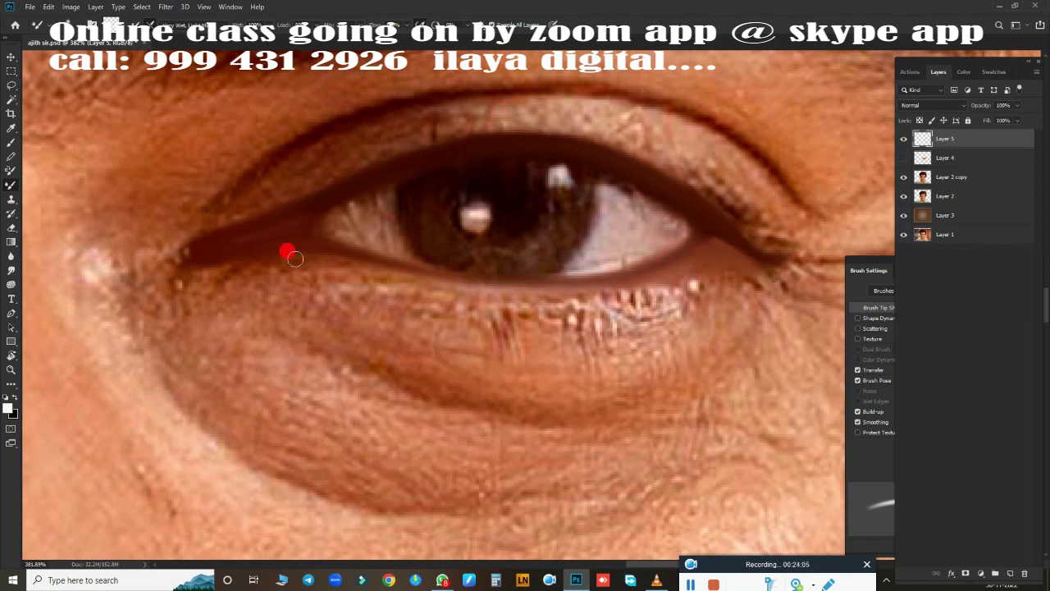
{"action": "left_click_drag", "start_coordinate": [294, 259], "coordinate": [197, 273]}
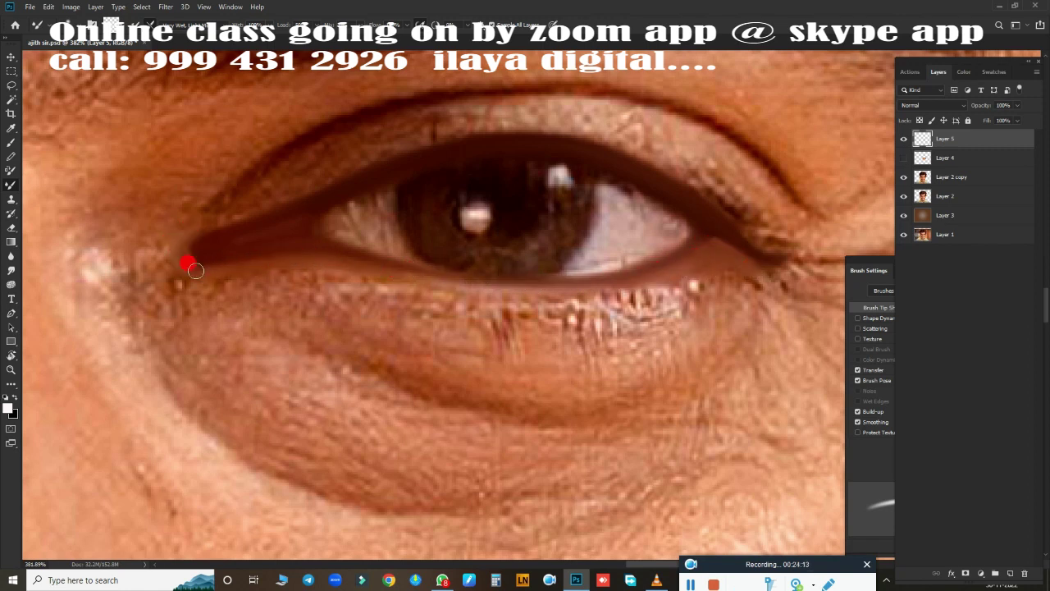
{"action": "mouse_move", "coordinate": [449, 134]}
{"action": "left_mouse_down"}
{"action": "mouse_move", "coordinate": [492, 122]}
{"action": "mouse_move", "coordinate": [615, 144]}
{"action": "mouse_move", "coordinate": [728, 224]}
{"action": "mouse_move", "coordinate": [793, 235]}
{"action": "mouse_move", "coordinate": [783, 225]}
{"action": "mouse_move", "coordinate": [867, 157]}
{"action": "left_mouse_up"}
Step: Smudge the new eyelid lines, outer-corner extension and upper crease into the skin
{"action": "scroll", "coordinate": [578, 280], "scroll_direction": "down", "scroll_amount": 5}
{"action": "scroll", "coordinate": [578, 280], "scroll_direction": "up", "scroll_amount": 4}
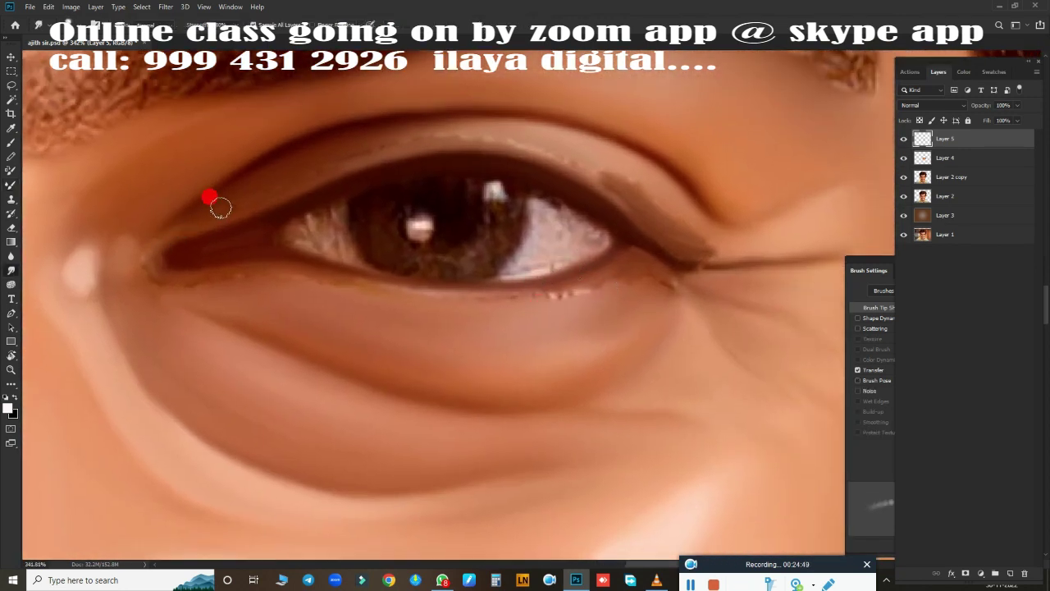
{"action": "left_click_drag", "start_coordinate": [220, 209], "coordinate": [175, 224]}
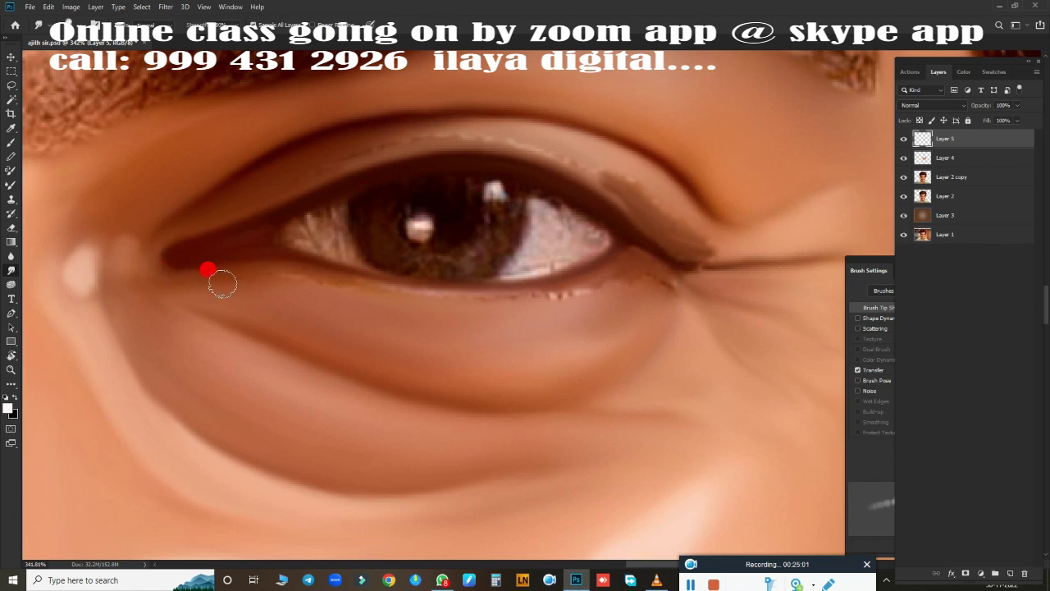
{"action": "mouse_move", "coordinate": [222, 284]}
{"action": "left_mouse_down"}
{"action": "mouse_move", "coordinate": [270, 272]}
{"action": "mouse_move", "coordinate": [422, 301]}
{"action": "mouse_move", "coordinate": [487, 298]}
{"action": "mouse_move", "coordinate": [439, 303]}
{"action": "left_mouse_up"}
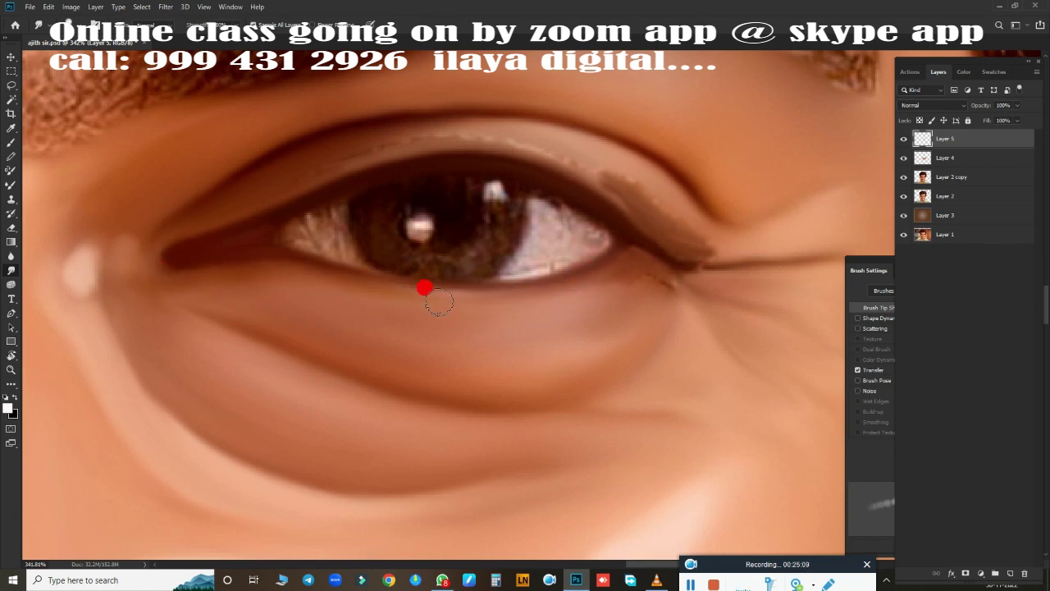
{"action": "mouse_move", "coordinate": [669, 280]}
{"action": "left_mouse_down"}
{"action": "mouse_move", "coordinate": [549, 294]}
{"action": "mouse_move", "coordinate": [726, 256]}
{"action": "mouse_move", "coordinate": [629, 194]}
{"action": "mouse_move", "coordinate": [675, 223]}
{"action": "mouse_move", "coordinate": [429, 134]}
{"action": "mouse_move", "coordinate": [405, 141]}
{"action": "mouse_move", "coordinate": [643, 188]}
{"action": "left_mouse_up"}
{"action": "left_click_drag", "start_coordinate": [526, 136], "coordinate": [395, 147]}
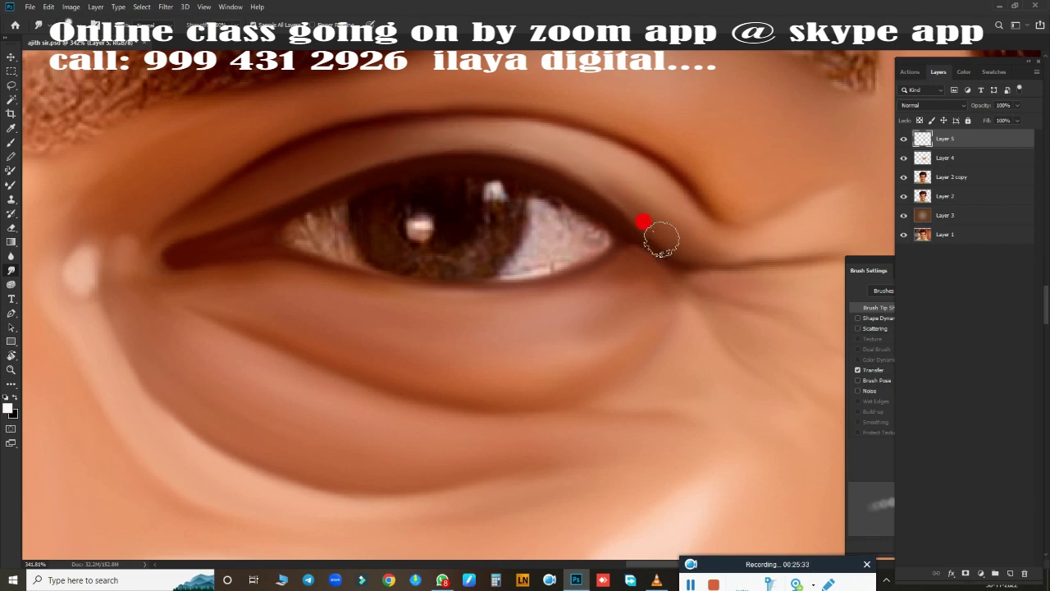
{"action": "mouse_move", "coordinate": [643, 221]}
{"action": "left_mouse_down"}
{"action": "mouse_move", "coordinate": [600, 319]}
{"action": "mouse_move", "coordinate": [574, 337]}
{"action": "mouse_move", "coordinate": [614, 333]}
{"action": "left_mouse_up"}
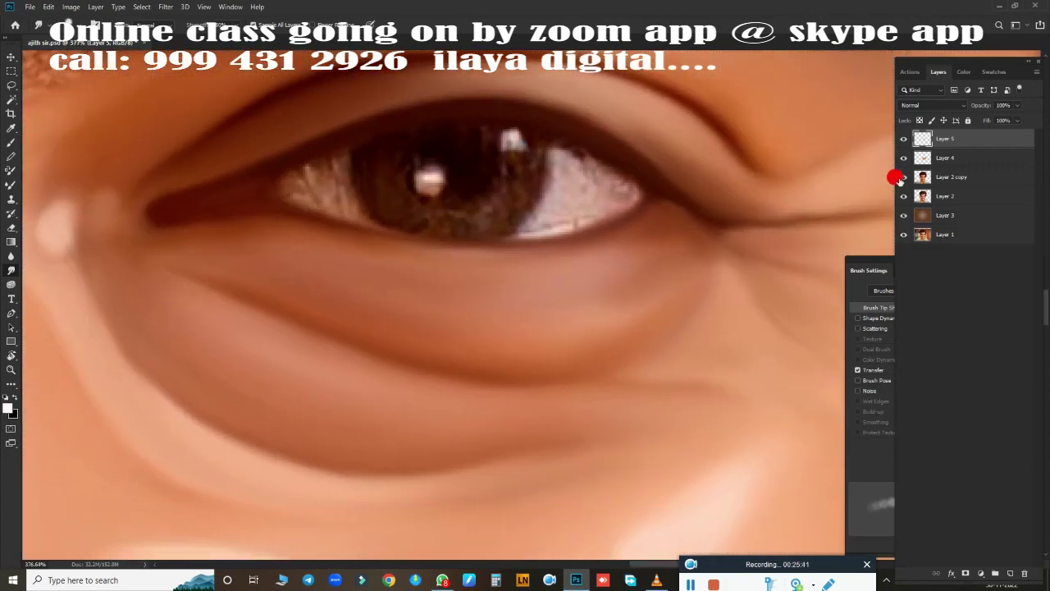
{"action": "left_click_drag", "start_coordinate": [599, 215], "coordinate": [584, 220]}
Step: Merge Layer 4 into Layer 5, view full screen, and hide Layer 5 to compare
{"action": "left_click", "coordinate": [856, 460]}
{"action": "mouse_move", "coordinate": [856, 460]}
{"action": "left_mouse_down"}
{"action": "mouse_move", "coordinate": [503, 289]}
{"action": "mouse_move", "coordinate": [528, 265]}
{"action": "mouse_move", "coordinate": [560, 310]}
{"action": "mouse_move", "coordinate": [547, 260]}
{"action": "left_mouse_up"}
{"action": "key", "text": "f"}
{"action": "key", "text": "f"}
{"action": "key", "text": "F7"}
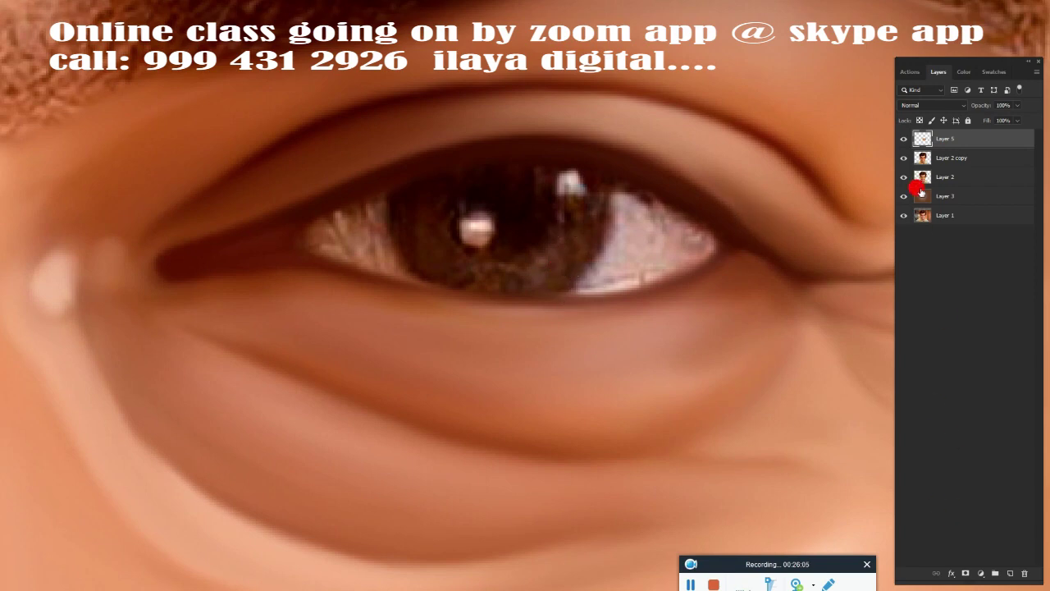
{"action": "left_click", "coordinate": [903, 139]}
Step: Zoom in on the eye and draw a new circular selection around the iris
{"action": "key", "text": "f"}
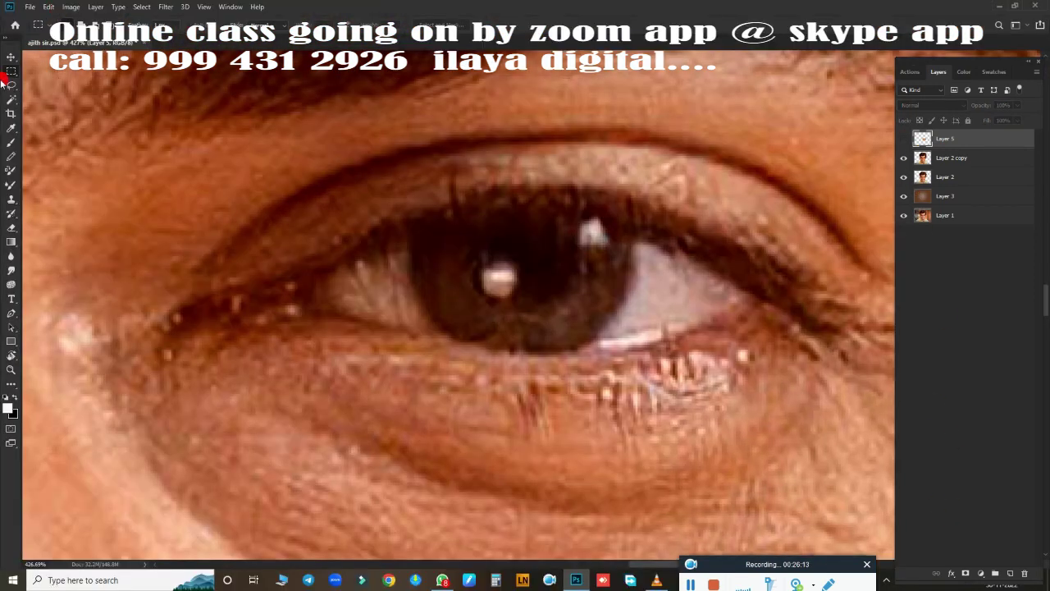
{"action": "key", "text": "f"}
{"action": "key", "text": "f"}
{"action": "mouse_move", "coordinate": [503, 227]}
{"action": "left_mouse_down"}
{"action": "mouse_move", "coordinate": [525, 231]}
{"action": "mouse_move", "coordinate": [626, 368]}
{"action": "left_mouse_up"}
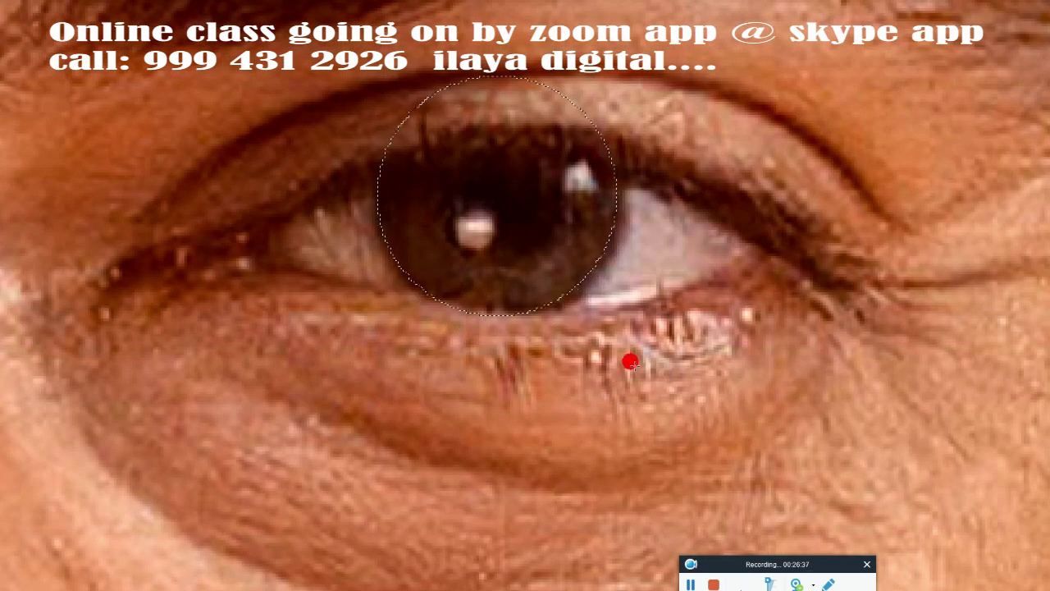
{"action": "left_click", "coordinate": [514, 239]}
{"action": "left_click_drag", "start_coordinate": [498, 190], "coordinate": [626, 330]}
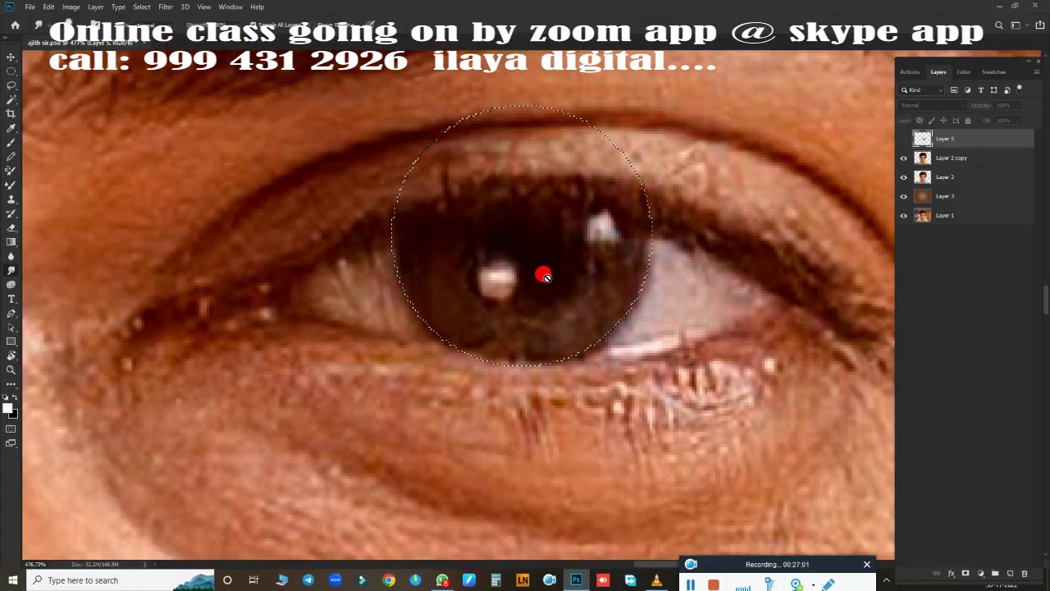
Step: On new Layer 6, fill the selected iris with dark brown, then show Layer 5 again
{"action": "left_click", "coordinate": [904, 139]}
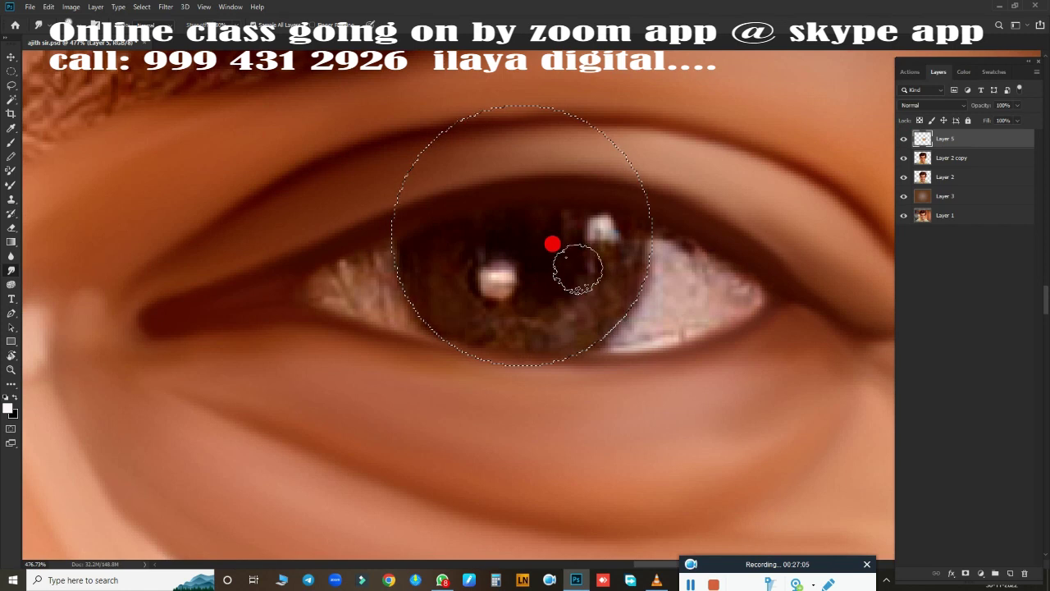
{"action": "left_click", "coordinate": [1008, 573]}
{"action": "left_click", "coordinate": [903, 158]}
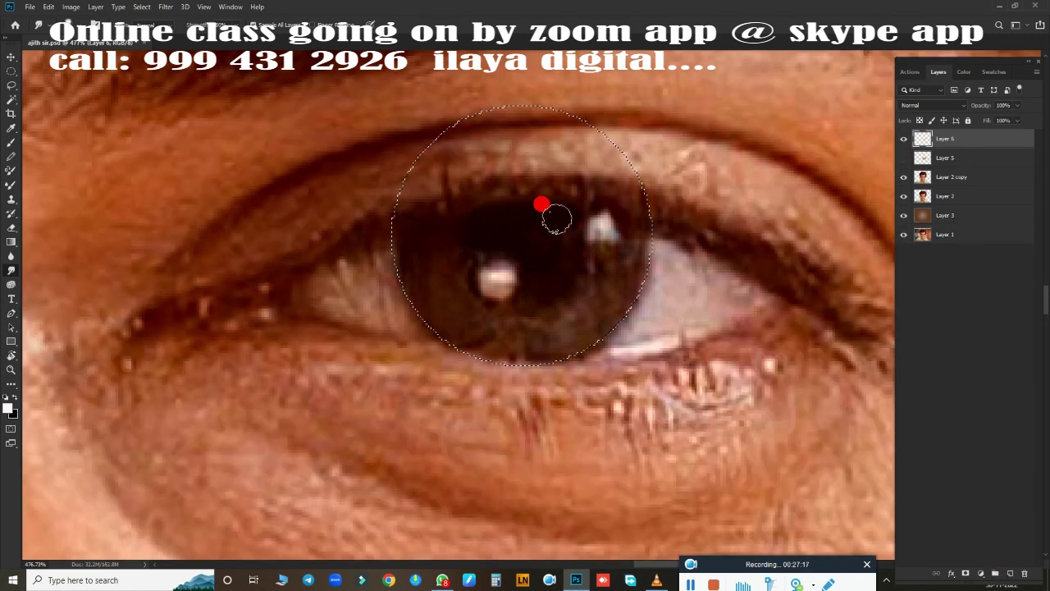
{"action": "mouse_move", "coordinate": [556, 219]}
{"action": "left_mouse_down"}
{"action": "mouse_move", "coordinate": [579, 223]}
{"action": "mouse_move", "coordinate": [474, 227]}
{"action": "left_mouse_up"}
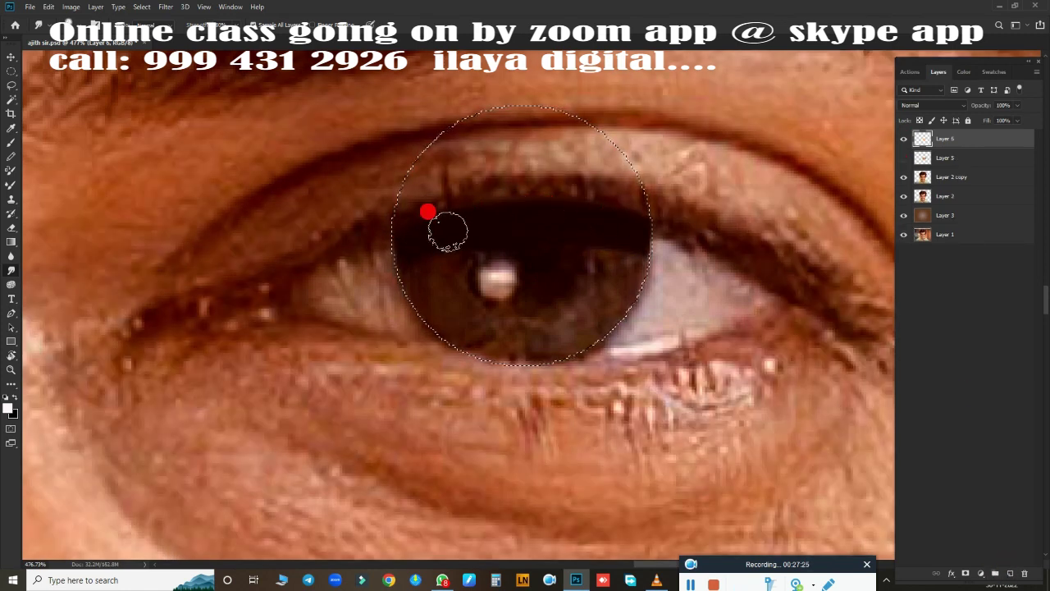
{"action": "mouse_move", "coordinate": [556, 199]}
{"action": "left_mouse_down"}
{"action": "mouse_move", "coordinate": [476, 253]}
{"action": "mouse_move", "coordinate": [461, 225]}
{"action": "mouse_move", "coordinate": [406, 225]}
{"action": "mouse_move", "coordinate": [563, 298]}
{"action": "mouse_move", "coordinate": [588, 288]}
{"action": "mouse_move", "coordinate": [468, 244]}
{"action": "left_mouse_up"}
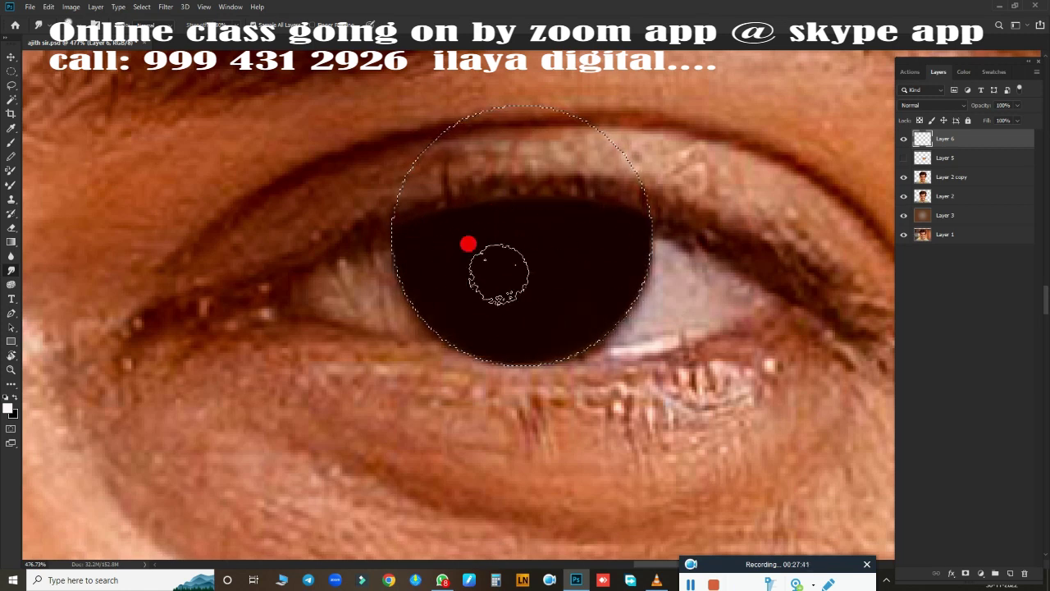
{"action": "left_click", "coordinate": [904, 158]}
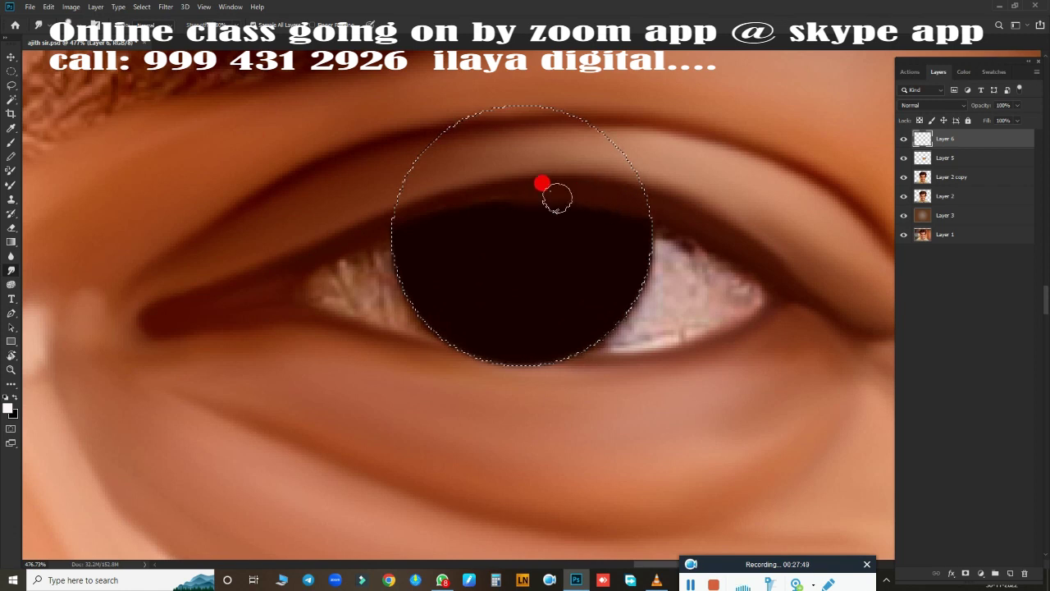
{"action": "left_click_drag", "start_coordinate": [496, 207], "coordinate": [412, 246]}
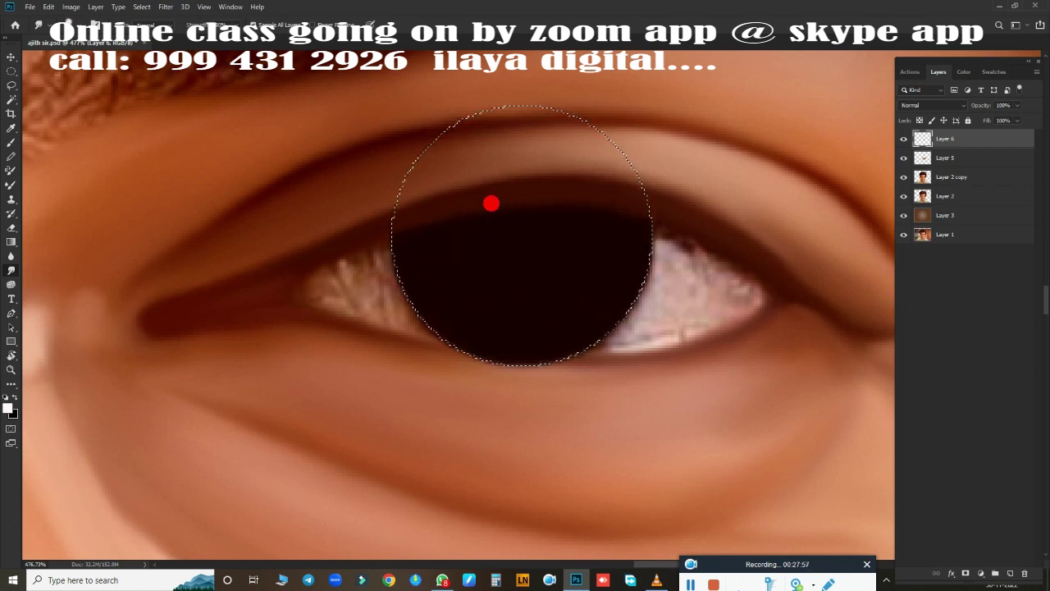
Step: Paint pale catchlights over the iris on a new layer, then reselect the iris
{"action": "left_click", "coordinate": [1010, 574]}
{"action": "left_click", "coordinate": [904, 157]}
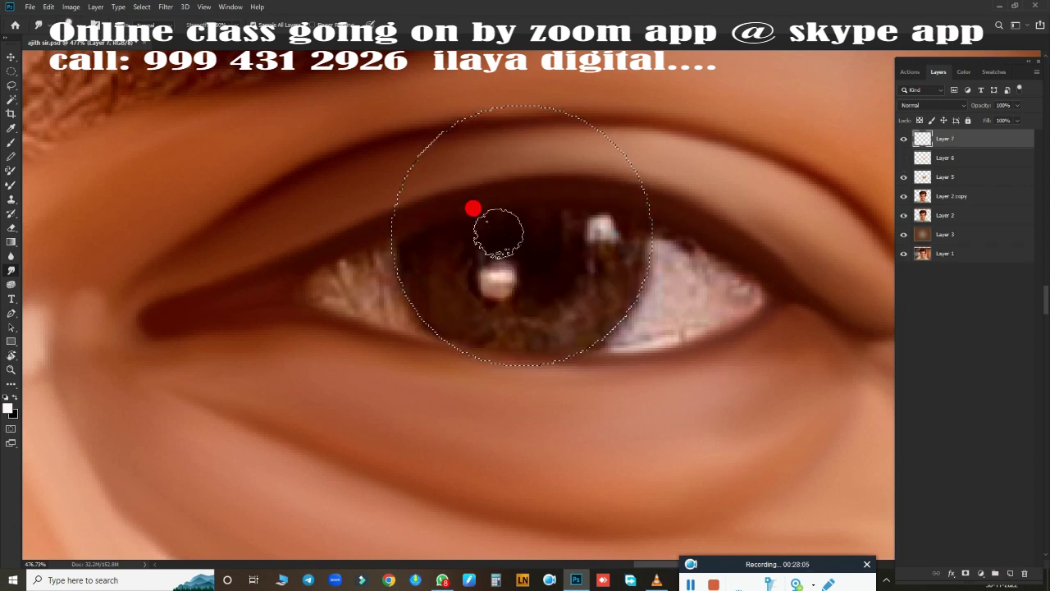
{"action": "left_click_drag", "start_coordinate": [473, 209], "coordinate": [465, 237]}
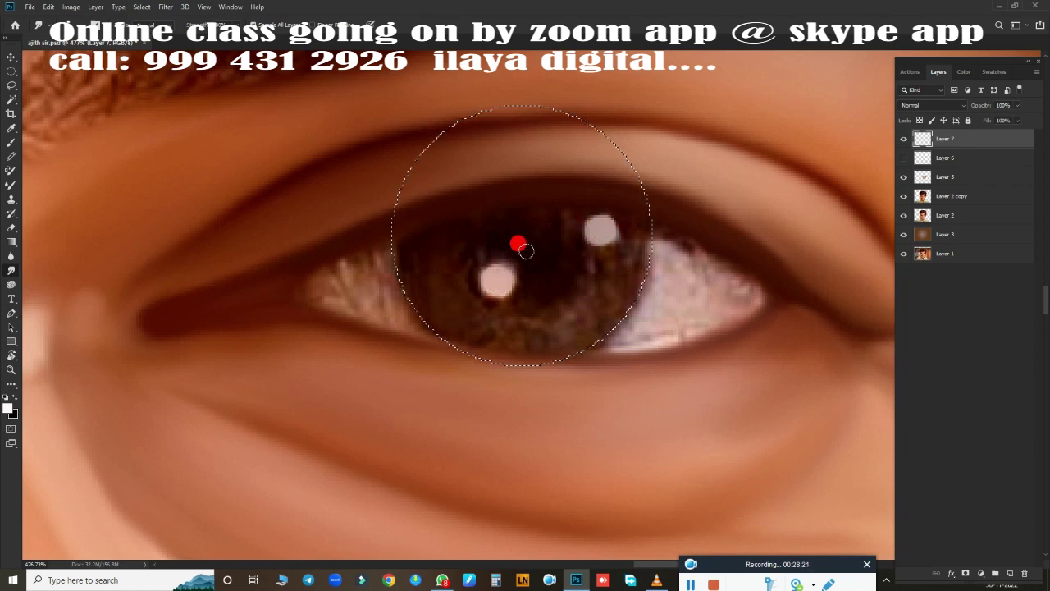
{"action": "left_click", "coordinate": [904, 158]}
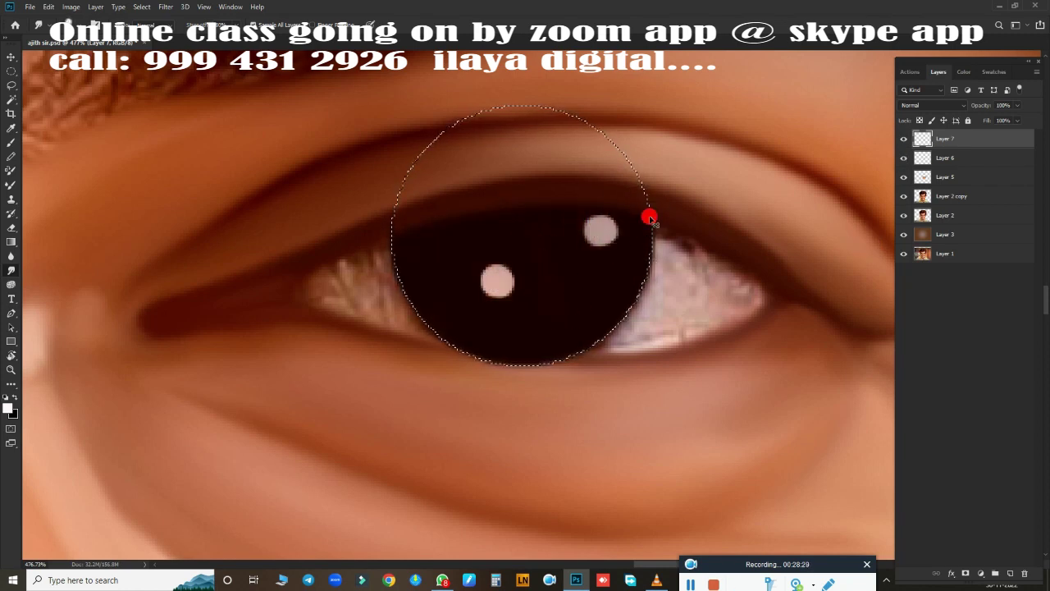
{"action": "left_click_drag", "start_coordinate": [607, 283], "coordinate": [566, 185]}
{"action": "left_click", "coordinate": [566, 185]}
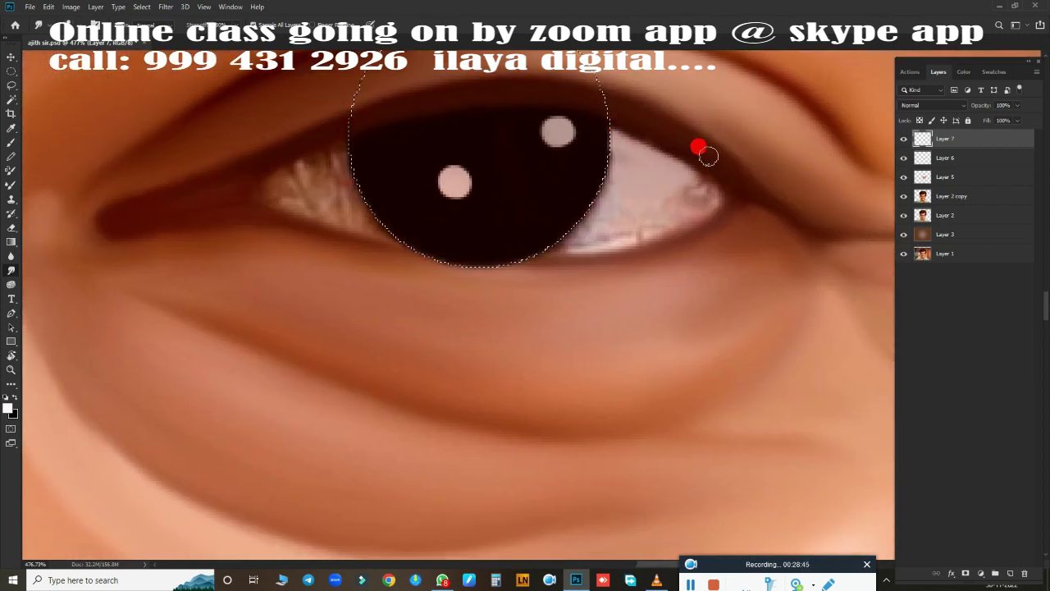
Step: Lighten the eye white and smooth the inner eye corner toward the pupil
{"action": "mouse_move", "coordinate": [709, 156]}
{"action": "left_mouse_down"}
{"action": "mouse_move", "coordinate": [684, 172]}
{"action": "mouse_move", "coordinate": [711, 222]}
{"action": "mouse_move", "coordinate": [575, 240]}
{"action": "mouse_move", "coordinate": [627, 228]}
{"action": "left_mouse_up"}
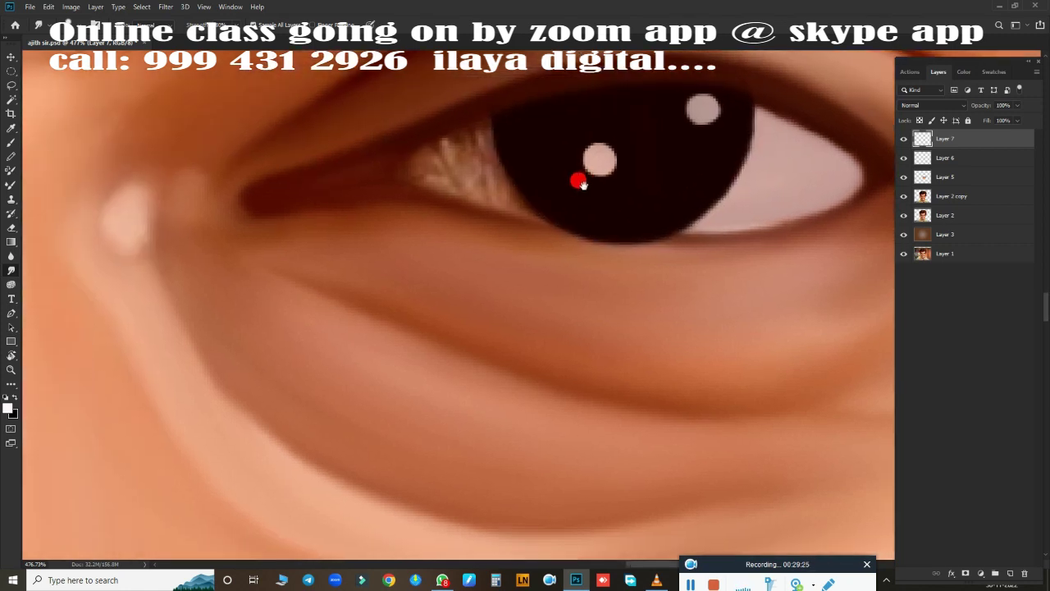
{"action": "scroll", "coordinate": [604, 196], "scroll_direction": "up", "scroll_amount": 2}
{"action": "scroll", "coordinate": [580, 178], "scroll_direction": "down", "scroll_amount": 2}
{"action": "mouse_move", "coordinate": [413, 212]}
{"action": "left_mouse_down"}
{"action": "mouse_move", "coordinate": [449, 189]}
{"action": "mouse_move", "coordinate": [429, 233]}
{"action": "mouse_move", "coordinate": [462, 235]}
{"action": "mouse_move", "coordinate": [364, 196]}
{"action": "mouse_move", "coordinate": [378, 185]}
{"action": "mouse_move", "coordinate": [359, 202]}
{"action": "mouse_move", "coordinate": [544, 277]}
{"action": "left_mouse_up"}
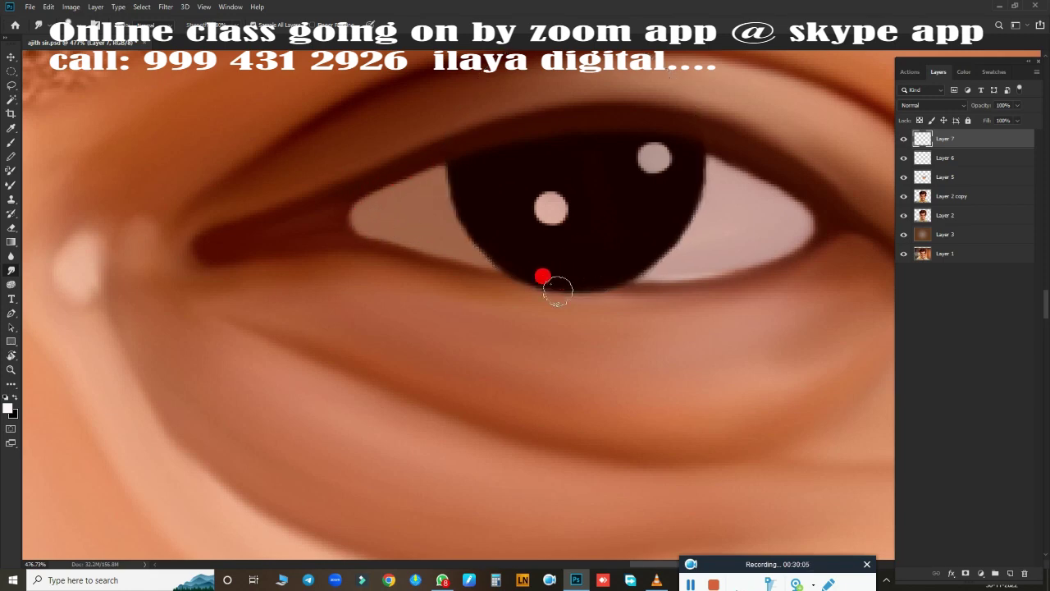
Step: Merge Layers 6 and 5 into Layer 7 and zoom back in on the eye
{"action": "key", "text": "ctrl+e"}
{"action": "key", "text": "ctrl+0"}
{"action": "mouse_move", "coordinate": [427, 304]}
{"action": "left_mouse_down"}
{"action": "mouse_move", "coordinate": [640, 298]}
{"action": "mouse_move", "coordinate": [618, 234]}
{"action": "mouse_move", "coordinate": [575, 232]}
{"action": "mouse_move", "coordinate": [558, 162]}
{"action": "left_mouse_up"}
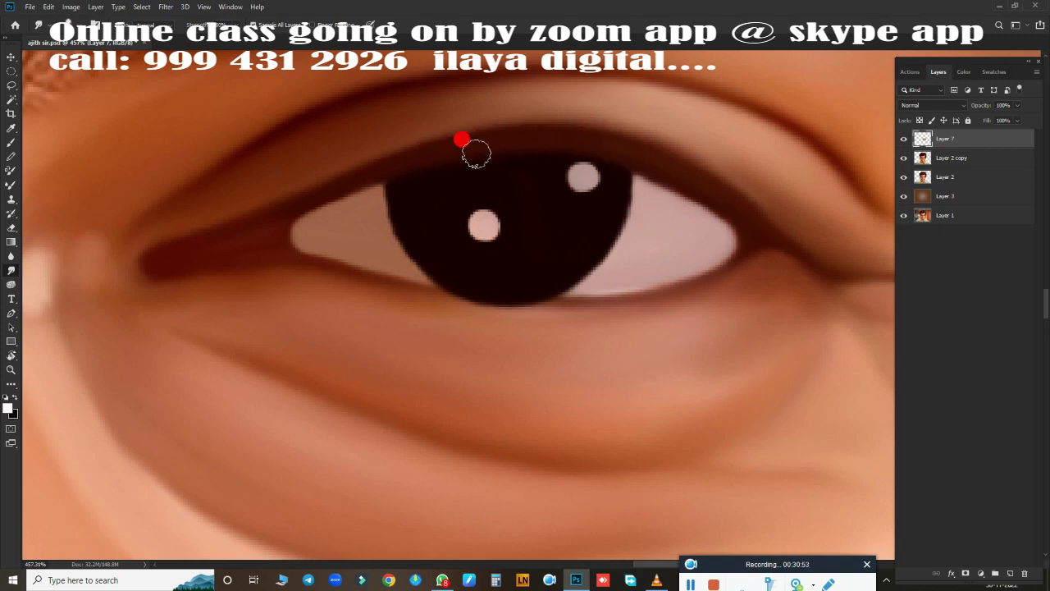
{"action": "scroll", "coordinate": [586, 293], "scroll_direction": "down", "scroll_amount": 2}
{"action": "scroll", "coordinate": [607, 317], "scroll_direction": "up", "scroll_amount": 3}
{"action": "scroll", "coordinate": [607, 318], "scroll_direction": "down", "scroll_amount": 1}
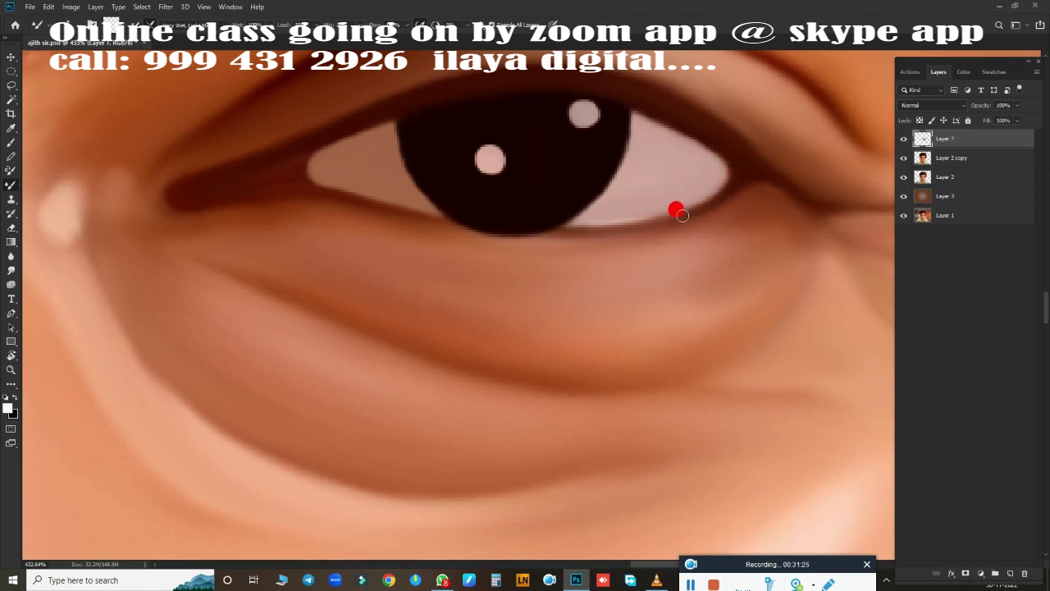
Step: Smooth the lower eyelid edge and the lower rim of the iris
{"action": "left_click_drag", "start_coordinate": [652, 220], "coordinate": [565, 231]}
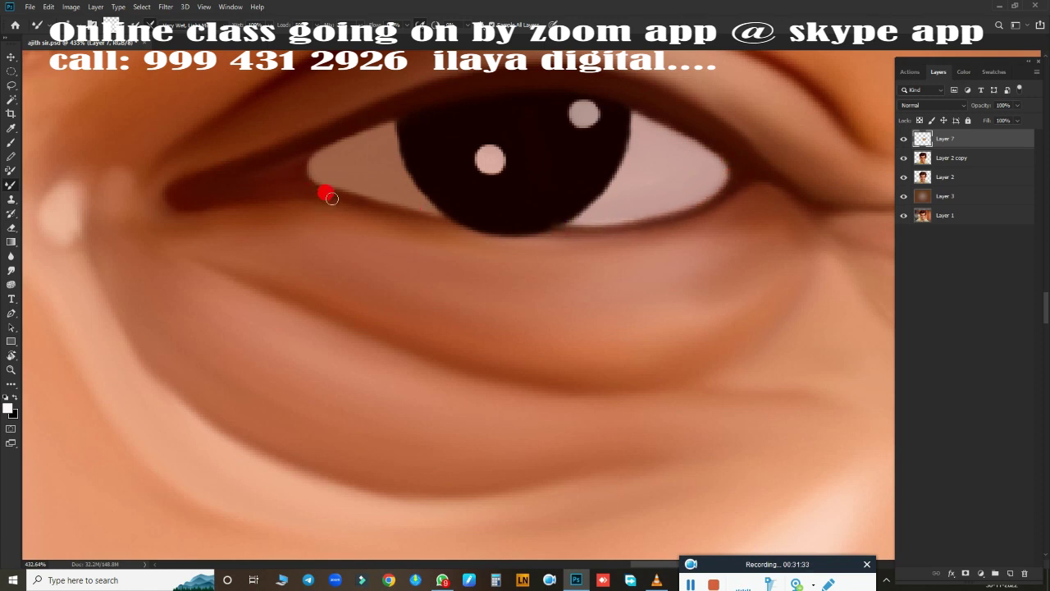
{"action": "mouse_move", "coordinate": [478, 227]}
{"action": "left_mouse_down"}
{"action": "mouse_move", "coordinate": [600, 222]}
{"action": "mouse_move", "coordinate": [532, 233]}
{"action": "left_mouse_up"}
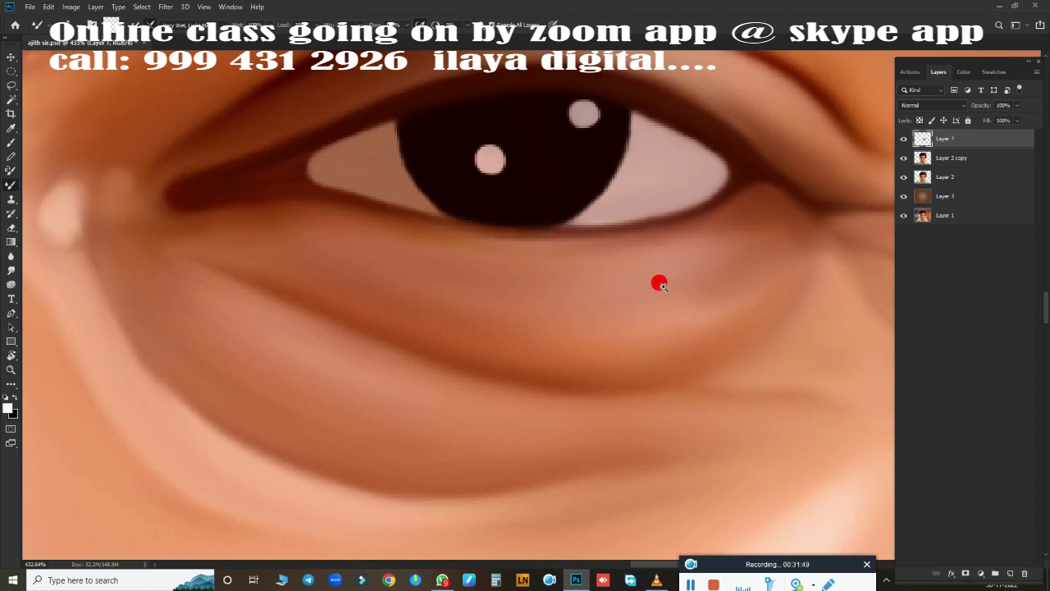
{"action": "scroll", "coordinate": [660, 284], "scroll_direction": "down", "scroll_amount": 5}
{"action": "scroll", "coordinate": [624, 320], "scroll_direction": "up", "scroll_amount": 3}
{"action": "scroll", "coordinate": [610, 228], "scroll_direction": "up", "scroll_amount": 2}
Step: Duplicate Layer 3 and darken the copy to black with Hue/Saturation
{"action": "left_click", "coordinate": [948, 199]}
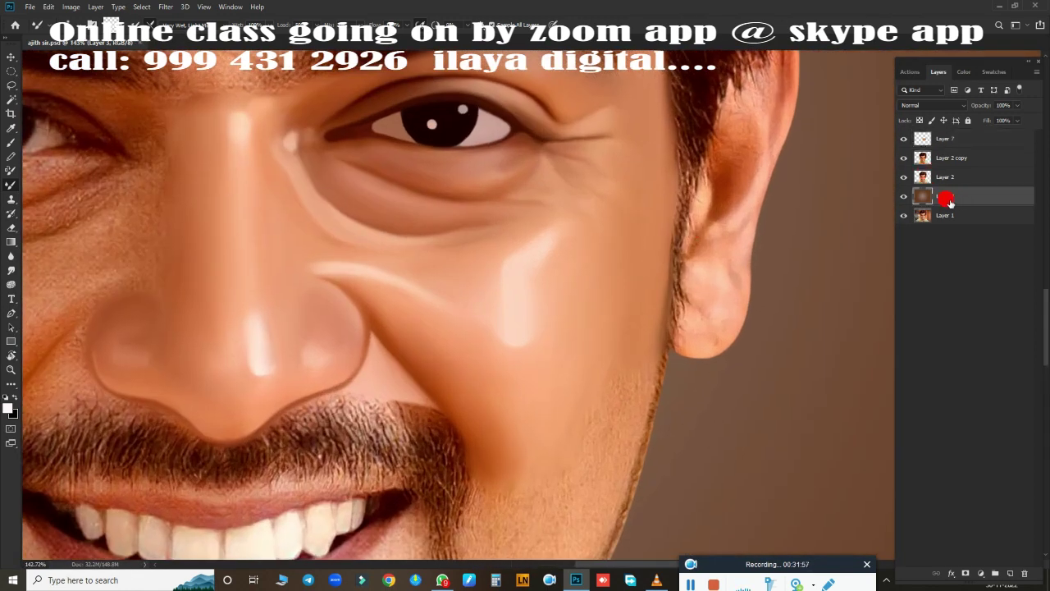
{"action": "key", "text": "ctrl+j"}
{"action": "key", "text": "ctrl+u"}
{"action": "left_click", "coordinate": [961, 87]}
{"action": "scroll", "coordinate": [755, 222], "scroll_direction": "down", "scroll_amount": 2}
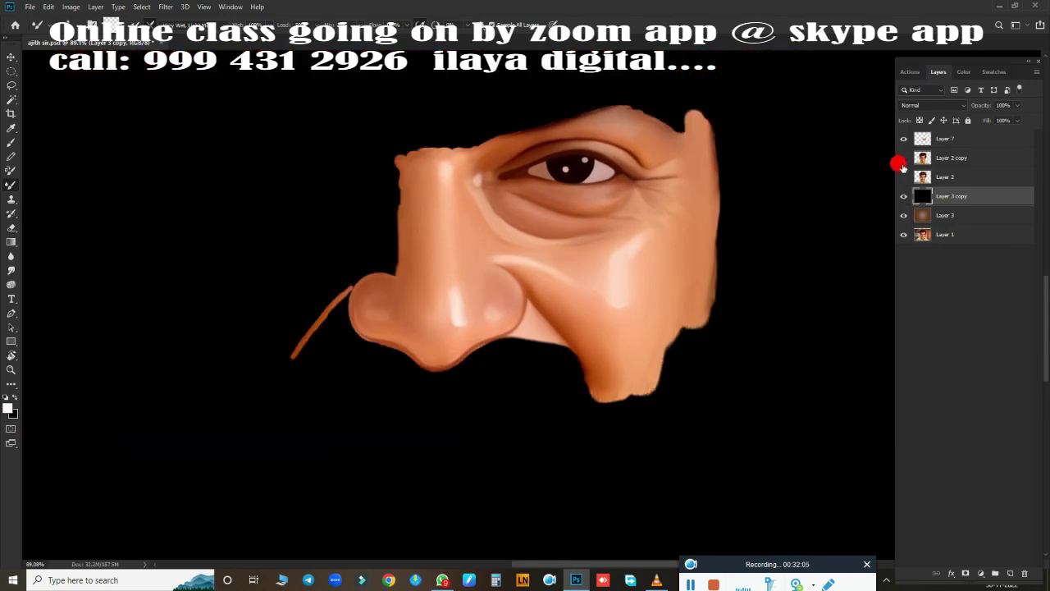
Step: Show and duplicate the Layer 2 copy face photo, then make Layer 7 active
{"action": "left_click", "coordinate": [904, 158]}
{"action": "left_click", "coordinate": [952, 158]}
{"action": "key", "text": "ctrl+j"}
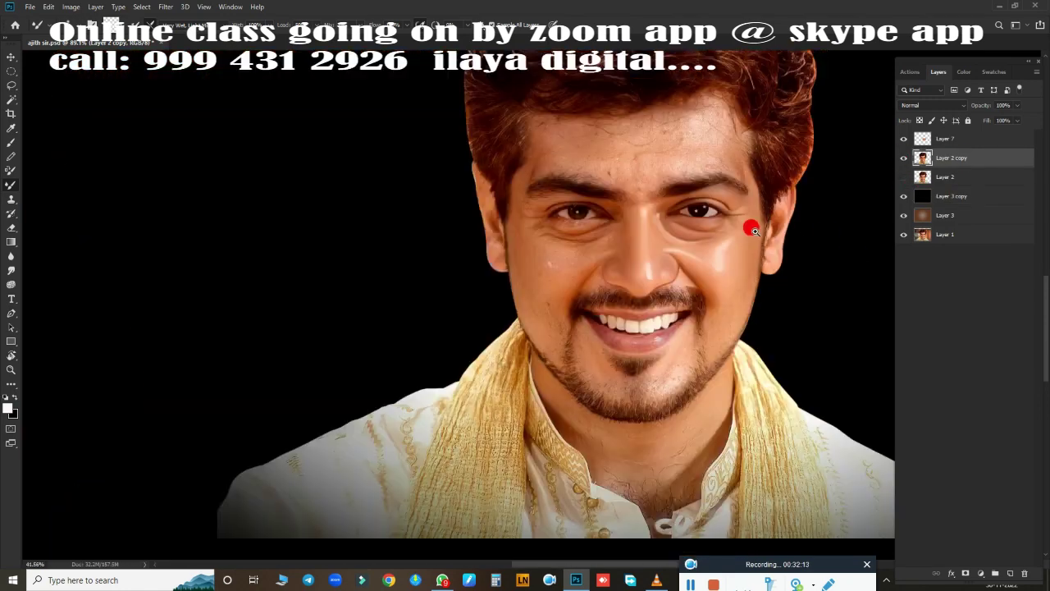
{"action": "scroll", "coordinate": [746, 227], "scroll_direction": "down", "scroll_amount": 2}
{"action": "scroll", "coordinate": [727, 246], "scroll_direction": "down", "scroll_amount": 1}
{"action": "scroll", "coordinate": [690, 265], "scroll_direction": "up", "scroll_amount": 1}
{"action": "scroll", "coordinate": [734, 239], "scroll_direction": "up", "scroll_amount": 2}
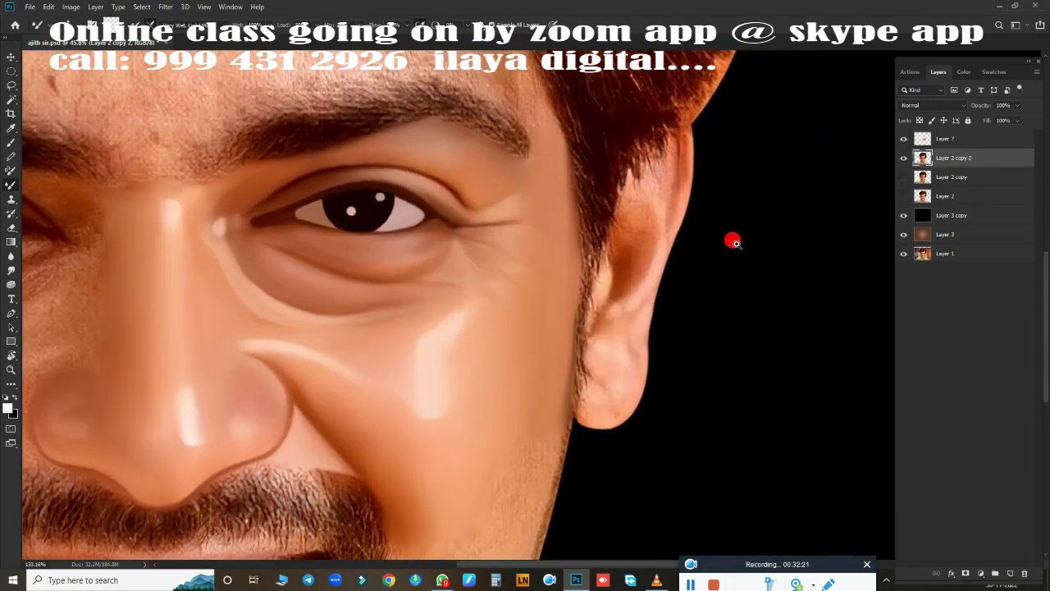
{"action": "scroll", "coordinate": [733, 241], "scroll_direction": "up", "scroll_amount": 2}
{"action": "scroll", "coordinate": [735, 243], "scroll_direction": "up", "scroll_amount": 2}
{"action": "scroll", "coordinate": [602, 183], "scroll_direction": "up", "scroll_amount": 1}
{"action": "key", "text": "alt+bracketright"}
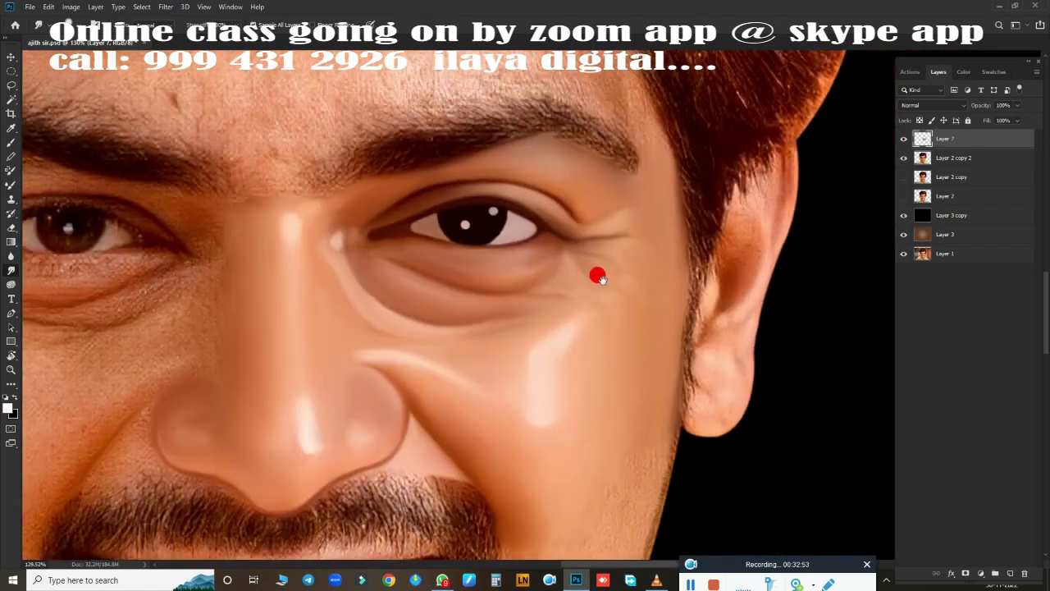
{"action": "scroll", "coordinate": [611, 283], "scroll_direction": "down", "scroll_amount": 3}
Step: Smudge the wrinkled skin under the left eyebrow and the upper eyelid crease smooth
{"action": "scroll", "coordinate": [399, 211], "scroll_direction": "up", "scroll_amount": 2}
{"action": "scroll", "coordinate": [418, 280], "scroll_direction": "up", "scroll_amount": 1}
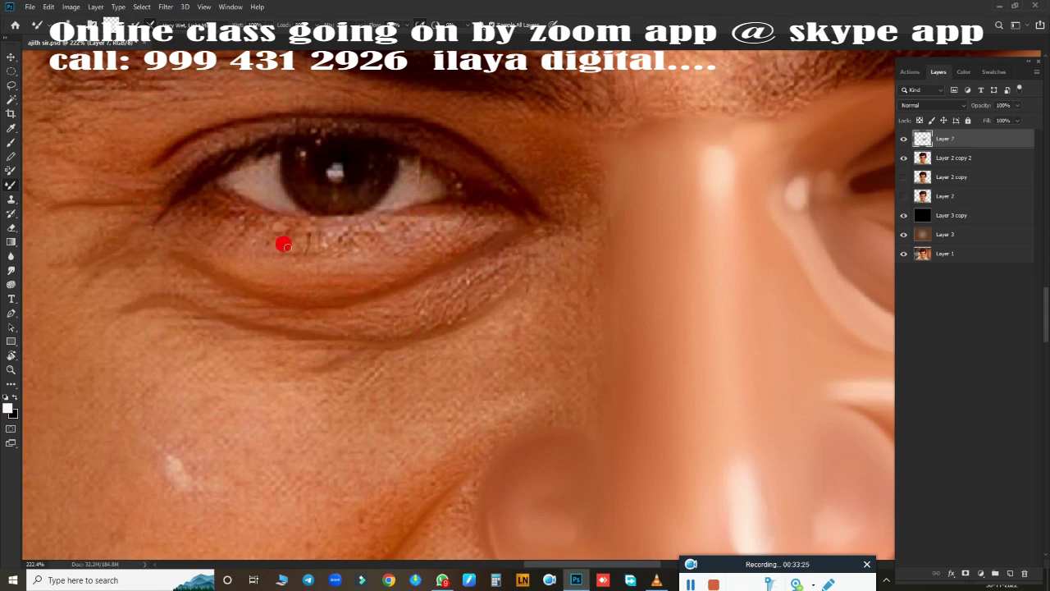
{"action": "scroll", "coordinate": [581, 169], "scroll_direction": "down", "scroll_amount": 2}
{"action": "scroll", "coordinate": [546, 234], "scroll_direction": "up", "scroll_amount": 4}
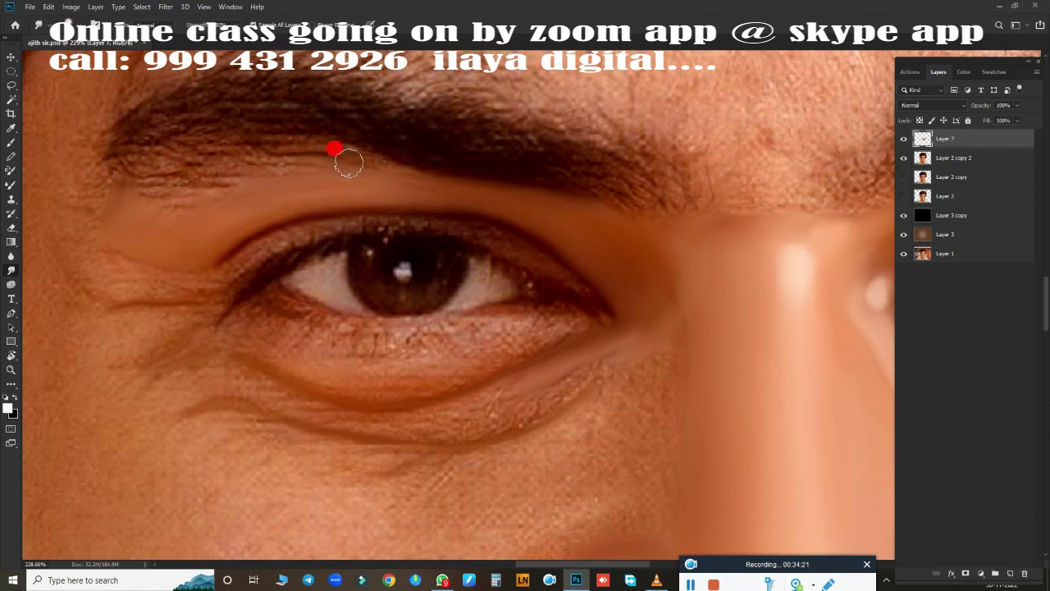
{"action": "mouse_move", "coordinate": [185, 179]}
{"action": "left_mouse_down"}
{"action": "mouse_move", "coordinate": [133, 176]}
{"action": "mouse_move", "coordinate": [233, 133]}
{"action": "mouse_move", "coordinate": [315, 146]}
{"action": "left_mouse_up"}
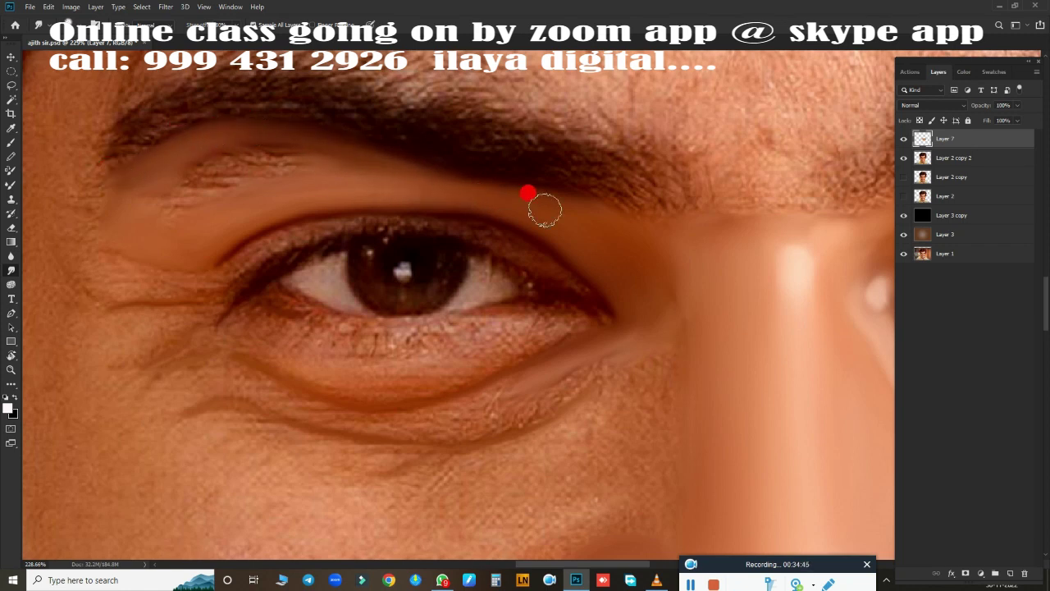
{"action": "mouse_move", "coordinate": [527, 192]}
{"action": "left_mouse_down"}
{"action": "mouse_move", "coordinate": [197, 157]}
{"action": "mouse_move", "coordinate": [310, 139]}
{"action": "mouse_move", "coordinate": [230, 124]}
{"action": "mouse_move", "coordinate": [178, 177]}
{"action": "mouse_move", "coordinate": [237, 150]}
{"action": "mouse_move", "coordinate": [117, 171]}
{"action": "mouse_move", "coordinate": [108, 255]}
{"action": "mouse_move", "coordinate": [82, 188]}
{"action": "mouse_move", "coordinate": [104, 246]}
{"action": "mouse_move", "coordinate": [103, 235]}
{"action": "mouse_move", "coordinate": [210, 265]}
{"action": "left_mouse_up"}
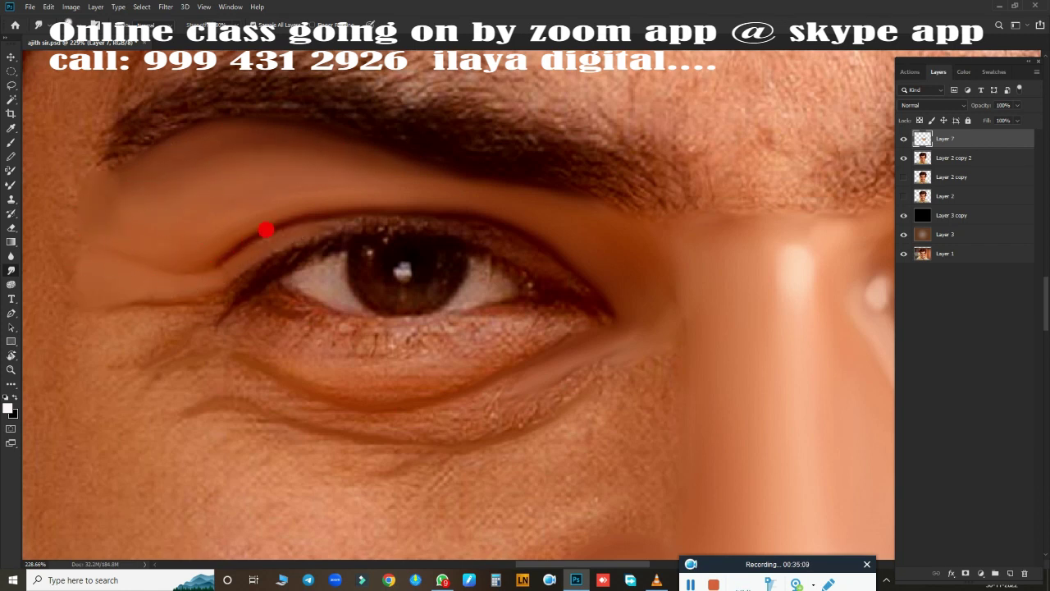
{"action": "left_click_drag", "start_coordinate": [266, 230], "coordinate": [224, 258]}
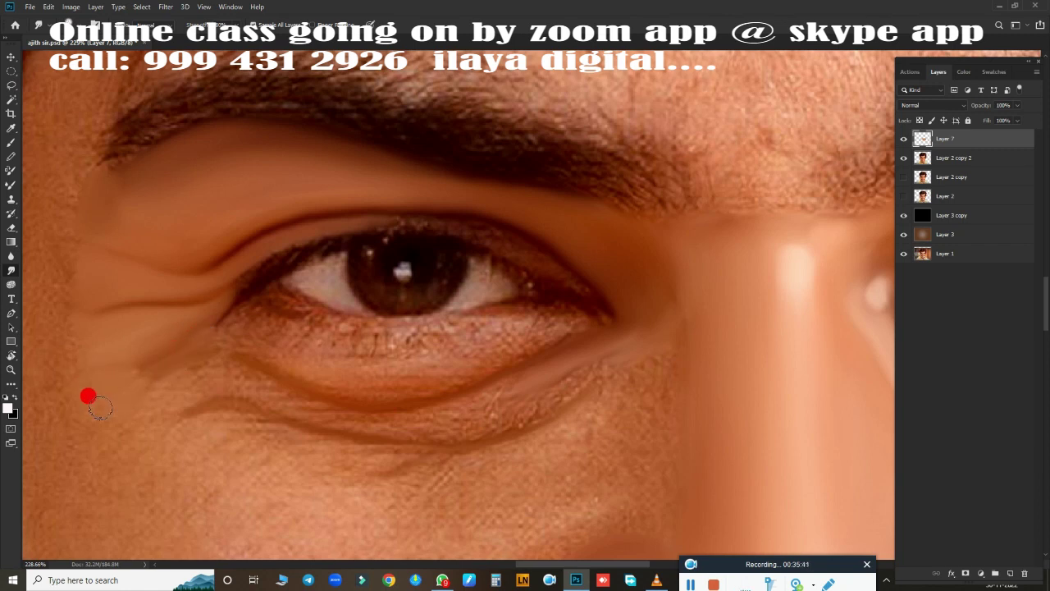
Step: Smooth the under-eye creases and the skin band below the lower eyelid
{"action": "mouse_move", "coordinate": [88, 396]}
{"action": "left_mouse_down"}
{"action": "mouse_move", "coordinate": [213, 382]}
{"action": "mouse_move", "coordinate": [145, 403]}
{"action": "mouse_move", "coordinate": [139, 359]}
{"action": "mouse_move", "coordinate": [228, 366]}
{"action": "left_mouse_up"}
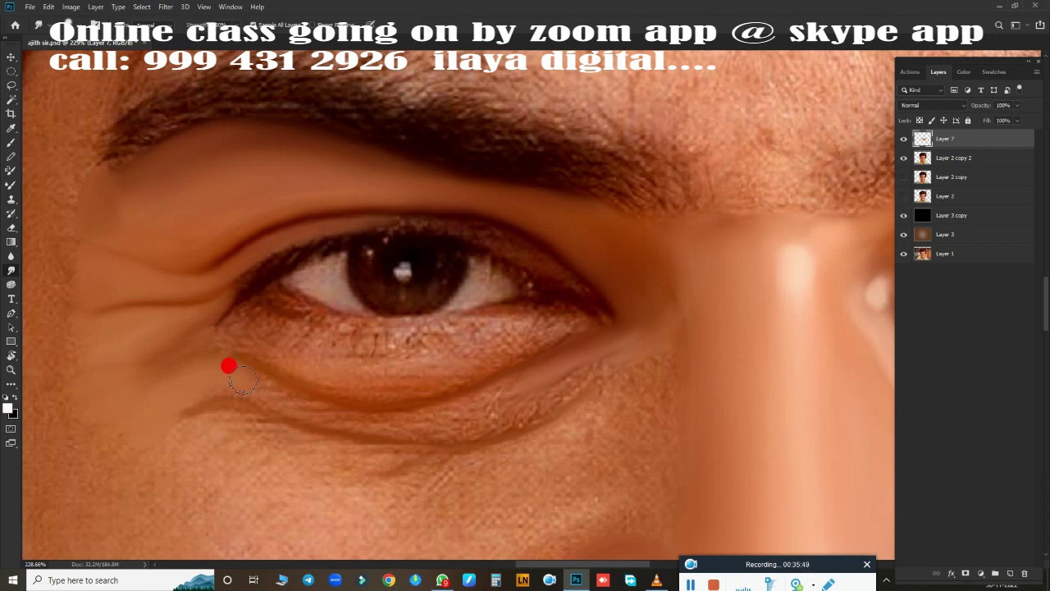
{"action": "mouse_move", "coordinate": [191, 412]}
{"action": "left_mouse_down"}
{"action": "mouse_move", "coordinate": [202, 436]}
{"action": "mouse_move", "coordinate": [230, 451]}
{"action": "mouse_move", "coordinate": [229, 415]}
{"action": "left_mouse_up"}
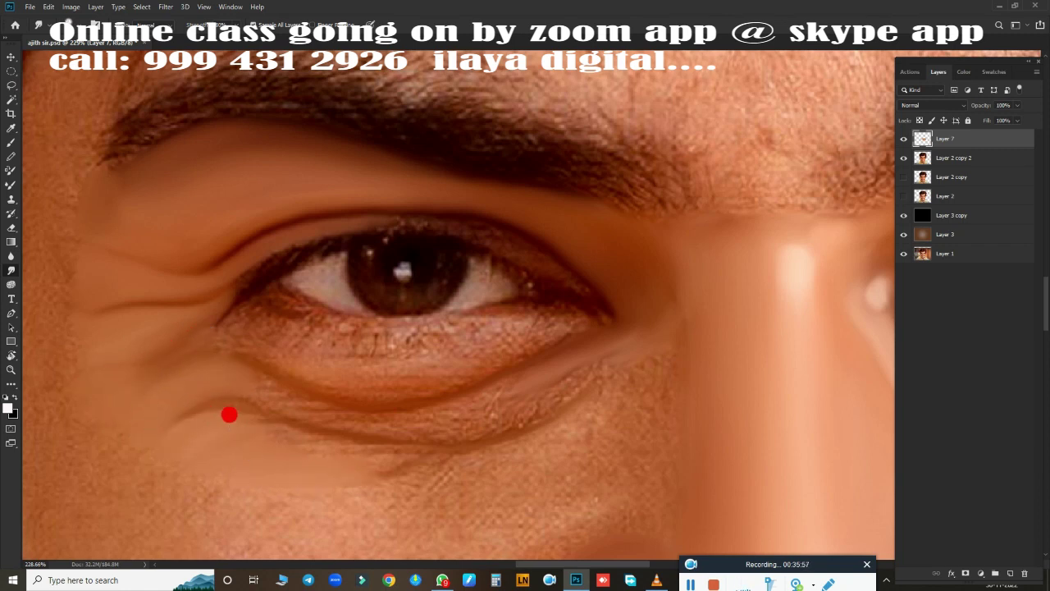
{"action": "left_click_drag", "start_coordinate": [347, 454], "coordinate": [334, 475]}
{"action": "left_click_drag", "start_coordinate": [201, 408], "coordinate": [192, 400]}
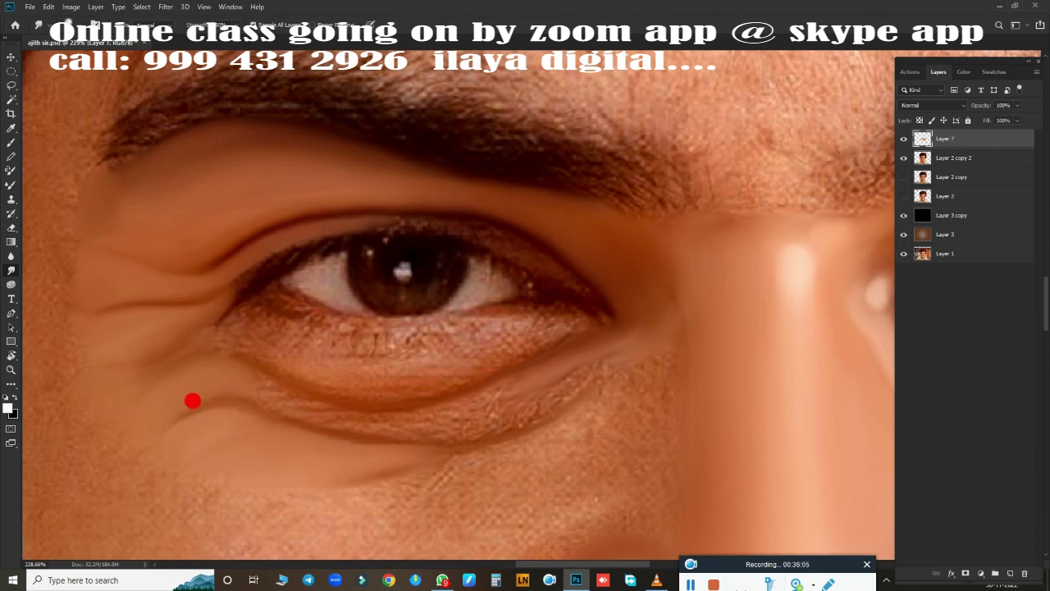
{"action": "mouse_move", "coordinate": [282, 375]}
{"action": "left_mouse_down"}
{"action": "mouse_move", "coordinate": [288, 328]}
{"action": "mouse_move", "coordinate": [566, 325]}
{"action": "left_mouse_up"}
{"action": "mouse_move", "coordinate": [286, 357]}
{"action": "left_mouse_down"}
{"action": "mouse_move", "coordinate": [243, 347]}
{"action": "mouse_move", "coordinate": [363, 359]}
{"action": "mouse_move", "coordinate": [325, 368]}
{"action": "mouse_move", "coordinate": [312, 347]}
{"action": "mouse_move", "coordinate": [519, 349]}
{"action": "mouse_move", "coordinate": [387, 353]}
{"action": "mouse_move", "coordinate": [425, 355]}
{"action": "left_mouse_up"}
Step: Blend the under-eye crease along its length, smooth the upper lid crease, and darken the lower lash line
{"action": "left_click_drag", "start_coordinate": [176, 355], "coordinate": [145, 343]}
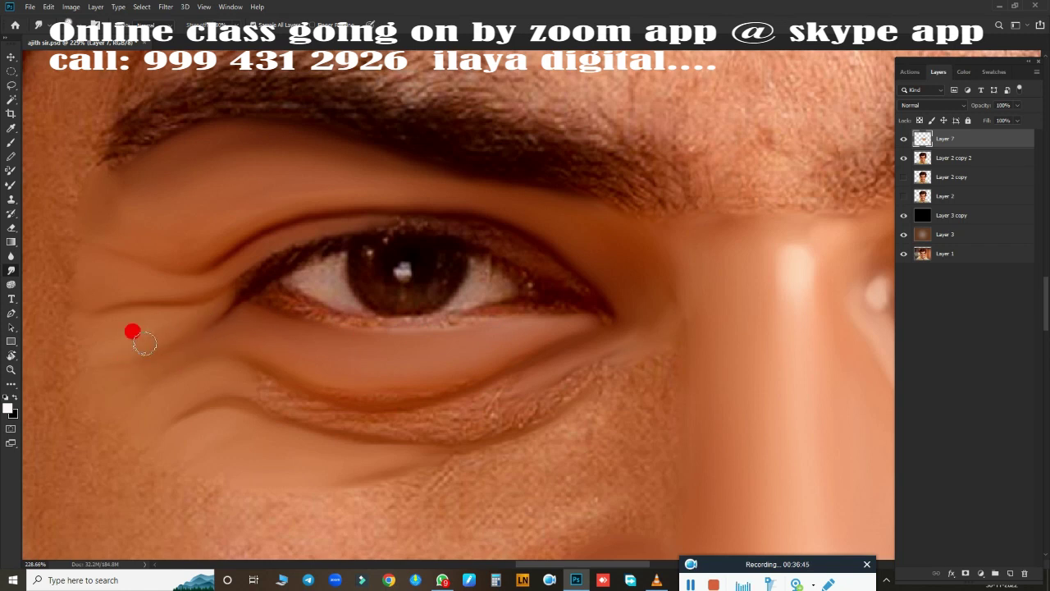
{"action": "left_click_drag", "start_coordinate": [300, 411], "coordinate": [529, 375]}
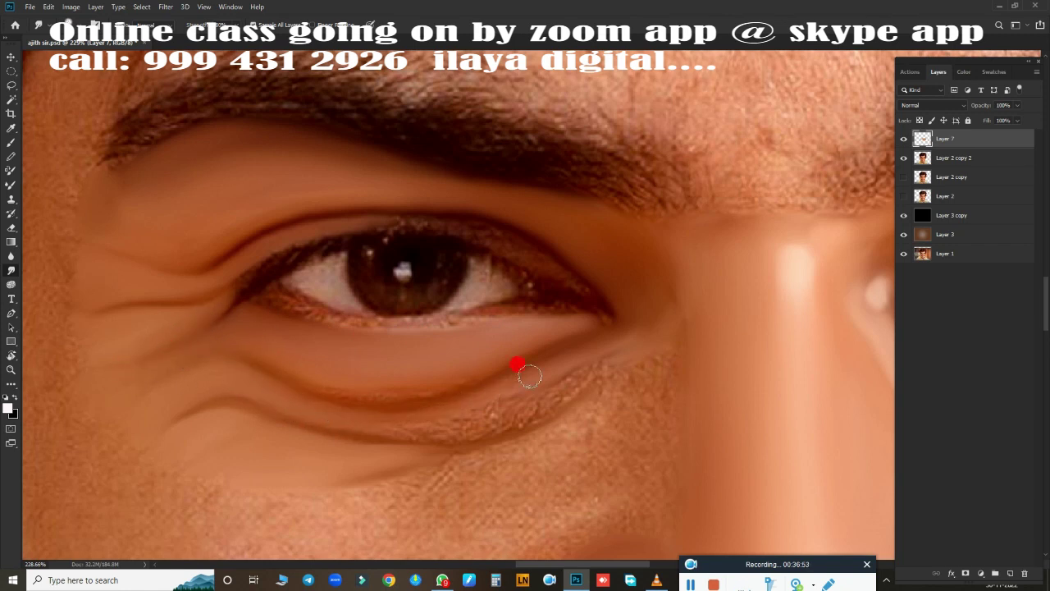
{"action": "mouse_move", "coordinate": [401, 414]}
{"action": "left_mouse_down"}
{"action": "mouse_move", "coordinate": [422, 434]}
{"action": "mouse_move", "coordinate": [541, 403]}
{"action": "mouse_move", "coordinate": [591, 366]}
{"action": "mouse_move", "coordinate": [429, 441]}
{"action": "mouse_move", "coordinate": [499, 436]}
{"action": "left_mouse_up"}
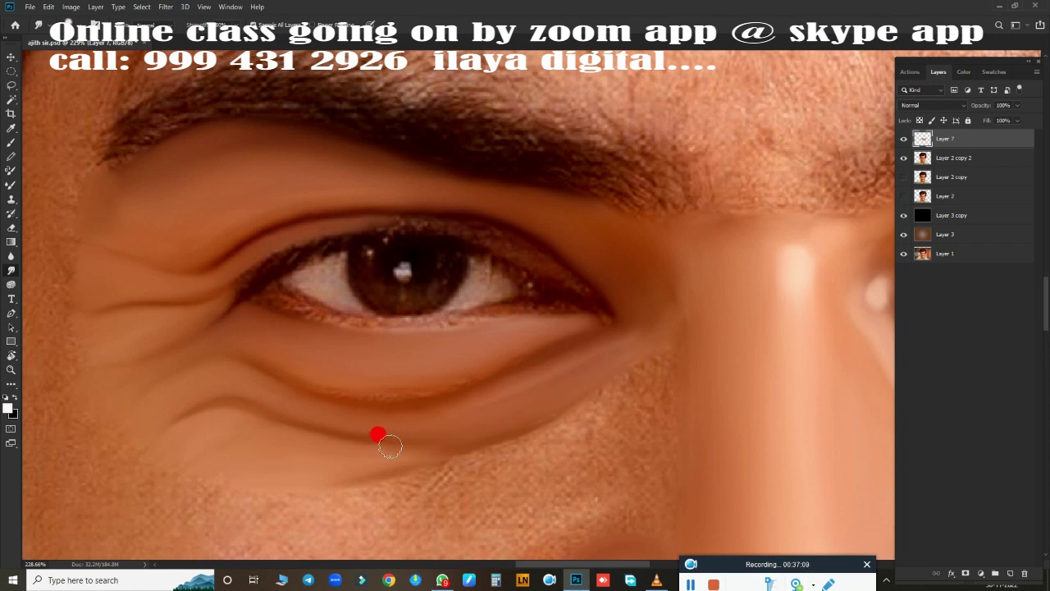
{"action": "left_click_drag", "start_coordinate": [390, 447], "coordinate": [448, 474]}
{"action": "mouse_move", "coordinate": [594, 396]}
{"action": "left_mouse_down"}
{"action": "mouse_move", "coordinate": [420, 477]}
{"action": "mouse_move", "coordinate": [318, 388]}
{"action": "left_mouse_up"}
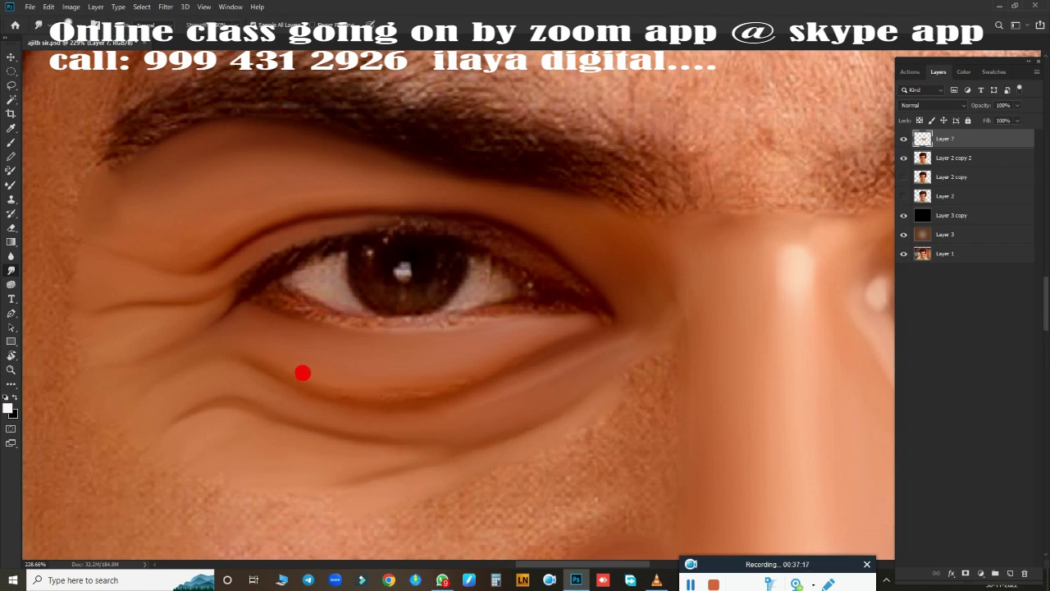
{"action": "mouse_move", "coordinate": [402, 372]}
{"action": "left_mouse_down"}
{"action": "mouse_move", "coordinate": [427, 391]}
{"action": "mouse_move", "coordinate": [452, 382]}
{"action": "mouse_move", "coordinate": [385, 399]}
{"action": "mouse_move", "coordinate": [532, 352]}
{"action": "mouse_move", "coordinate": [527, 384]}
{"action": "left_mouse_up"}
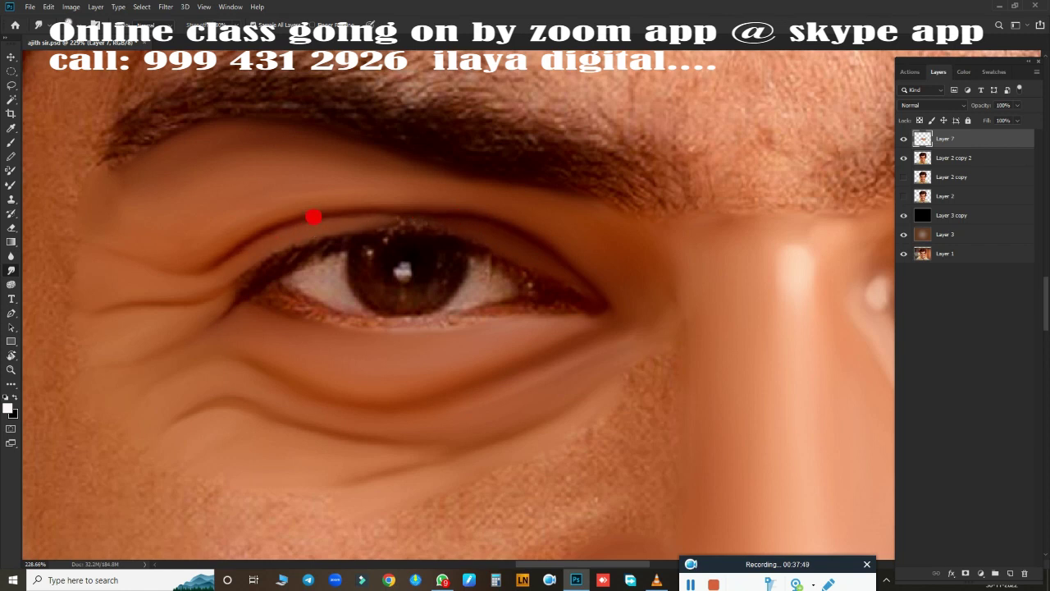
{"action": "left_click_drag", "start_coordinate": [313, 217], "coordinate": [410, 214]}
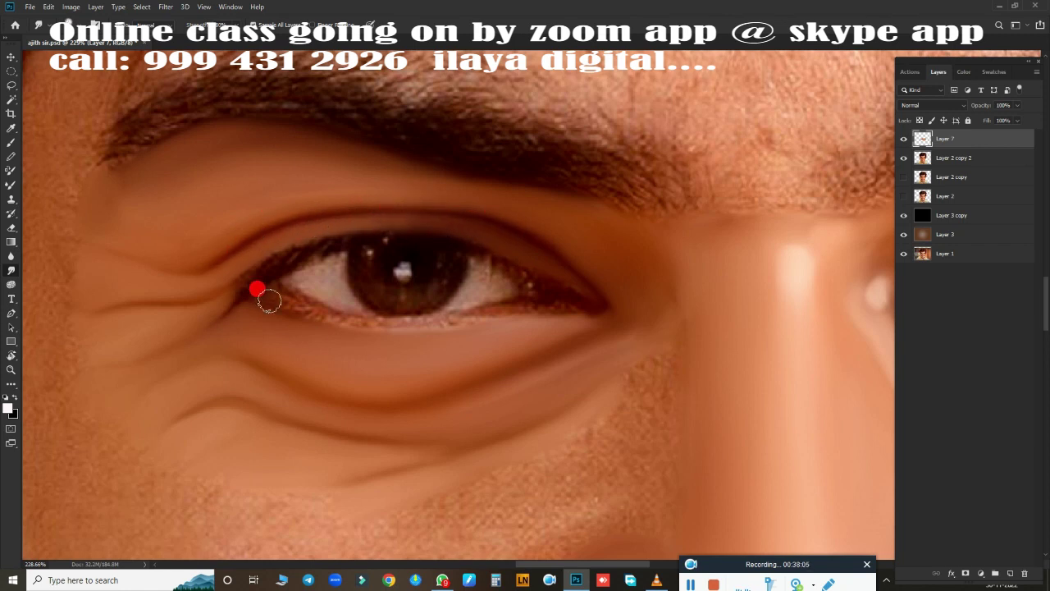
{"action": "mouse_move", "coordinate": [270, 301]}
{"action": "left_mouse_down"}
{"action": "mouse_move", "coordinate": [238, 302]}
{"action": "mouse_move", "coordinate": [374, 320]}
{"action": "mouse_move", "coordinate": [586, 307]}
{"action": "mouse_move", "coordinate": [498, 311]}
{"action": "mouse_move", "coordinate": [518, 300]}
{"action": "mouse_move", "coordinate": [403, 321]}
{"action": "left_mouse_up"}
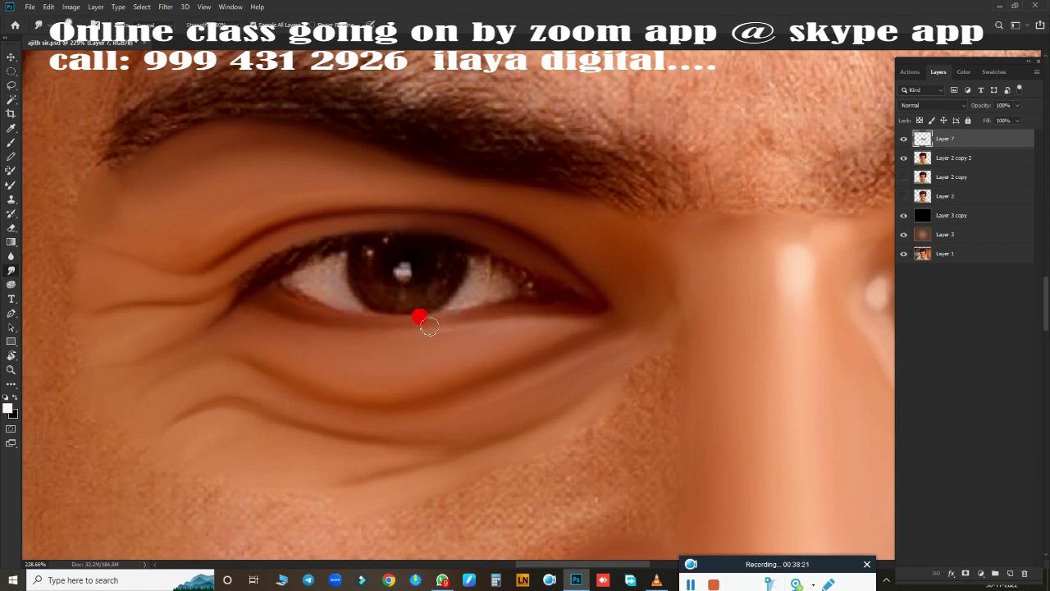
Step: Select a circle around the second eye's iris and darken it inside the selection
{"action": "scroll", "coordinate": [585, 324], "scroll_direction": "down", "scroll_amount": 5}
{"action": "scroll", "coordinate": [598, 265], "scroll_direction": "up", "scroll_amount": 1}
{"action": "scroll", "coordinate": [485, 223], "scroll_direction": "up", "scroll_amount": 3}
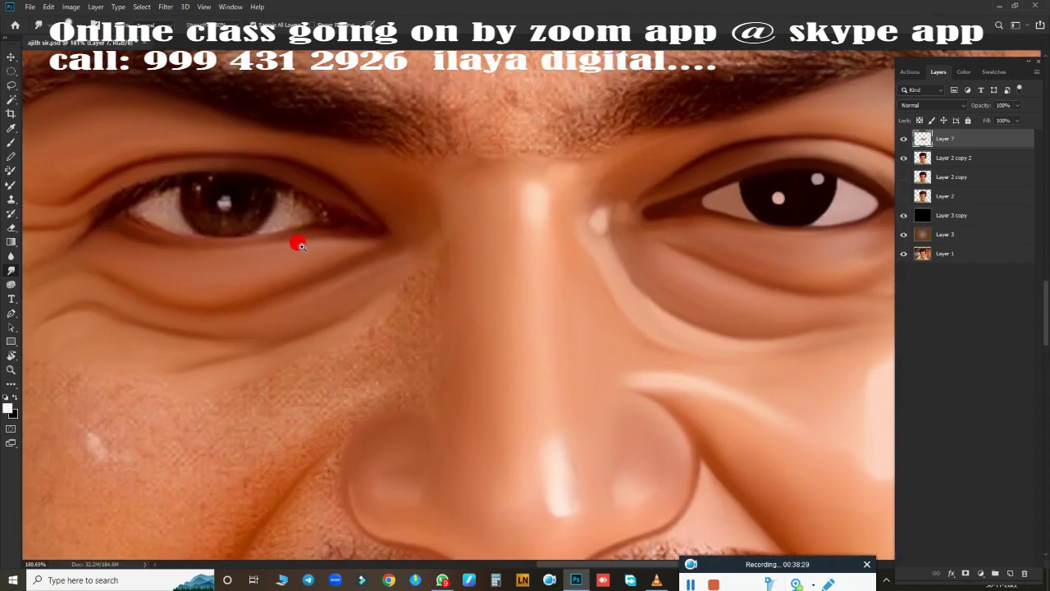
{"action": "scroll", "coordinate": [298, 237], "scroll_direction": "up", "scroll_amount": 2}
{"action": "scroll", "coordinate": [482, 329], "scroll_direction": "up", "scroll_amount": 2}
{"action": "key", "text": "m"}
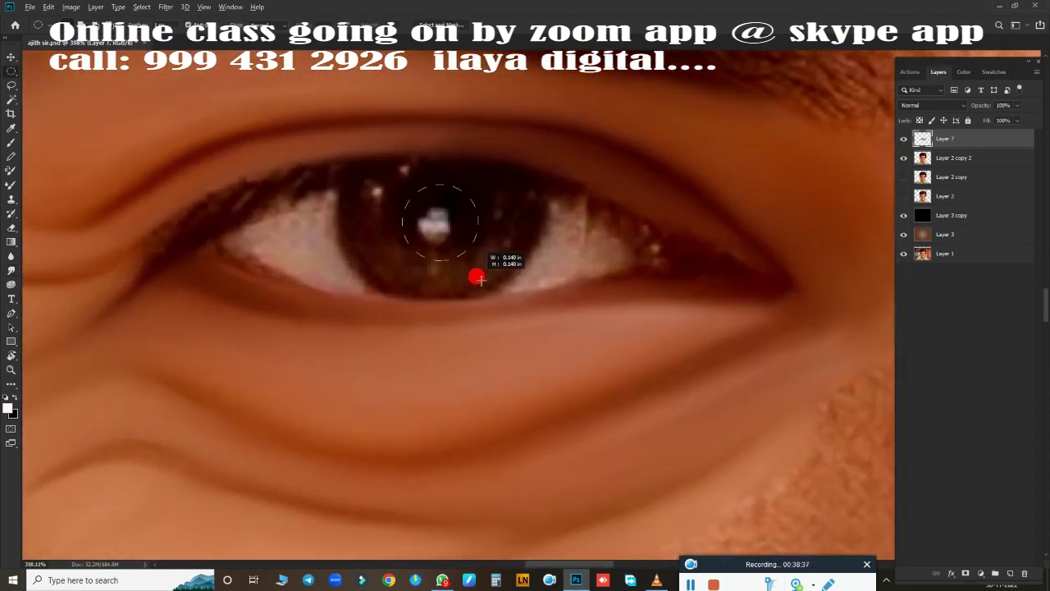
{"action": "mouse_move", "coordinate": [422, 296]}
{"action": "left_mouse_down"}
{"action": "mouse_move", "coordinate": [486, 257]}
{"action": "mouse_move", "coordinate": [485, 237]}
{"action": "left_mouse_up"}
{"action": "key", "text": "w"}
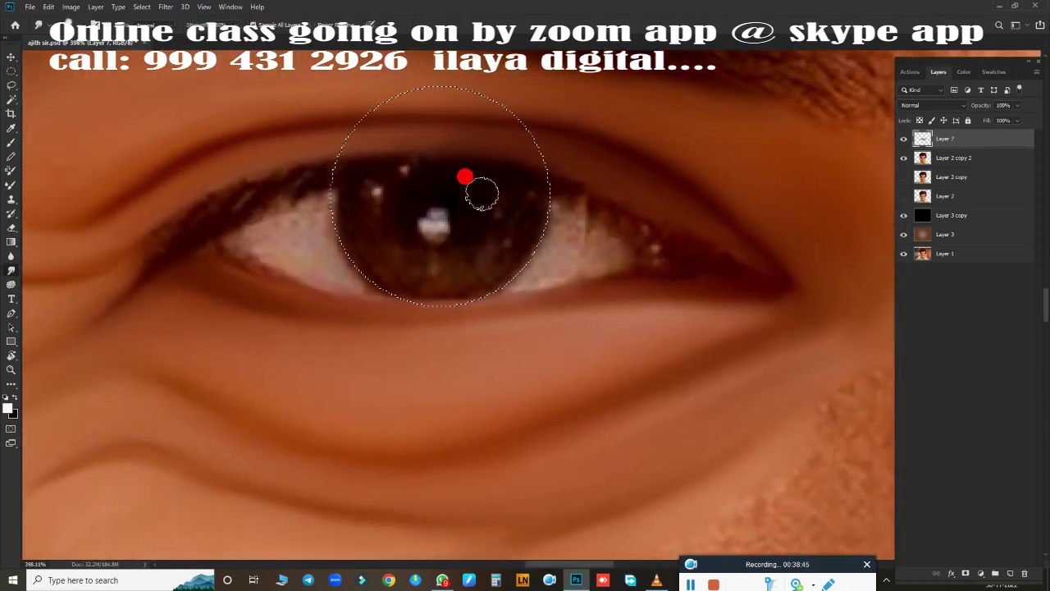
{"action": "mouse_move", "coordinate": [489, 191]}
{"action": "left_mouse_down"}
{"action": "mouse_move", "coordinate": [345, 173]}
{"action": "mouse_move", "coordinate": [347, 220]}
{"action": "mouse_move", "coordinate": [457, 183]}
{"action": "mouse_move", "coordinate": [375, 243]}
{"action": "mouse_move", "coordinate": [416, 244]}
{"action": "left_mouse_up"}
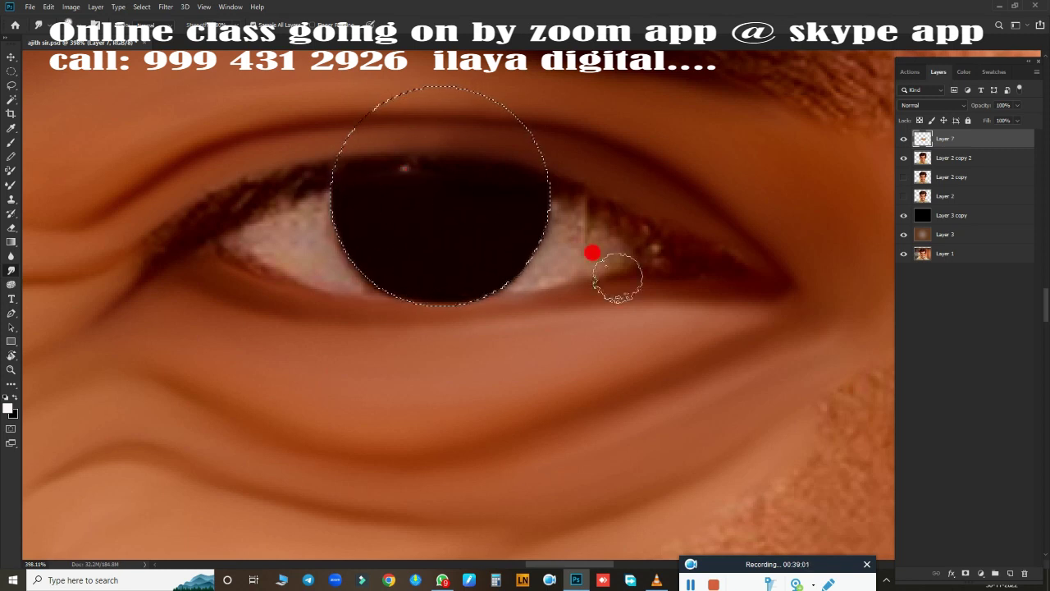
Step: On a new layer above Layer 7, brighten the eye white on both sides of the iris
{"action": "left_click", "coordinate": [1010, 574]}
{"action": "left_click", "coordinate": [904, 157]}
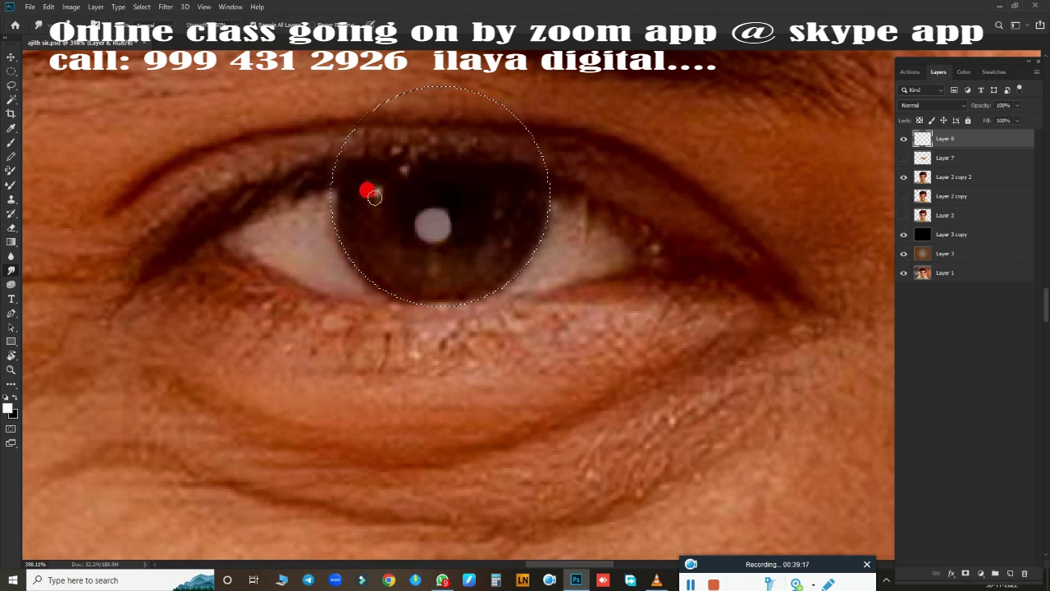
{"action": "left_click", "coordinate": [904, 157]}
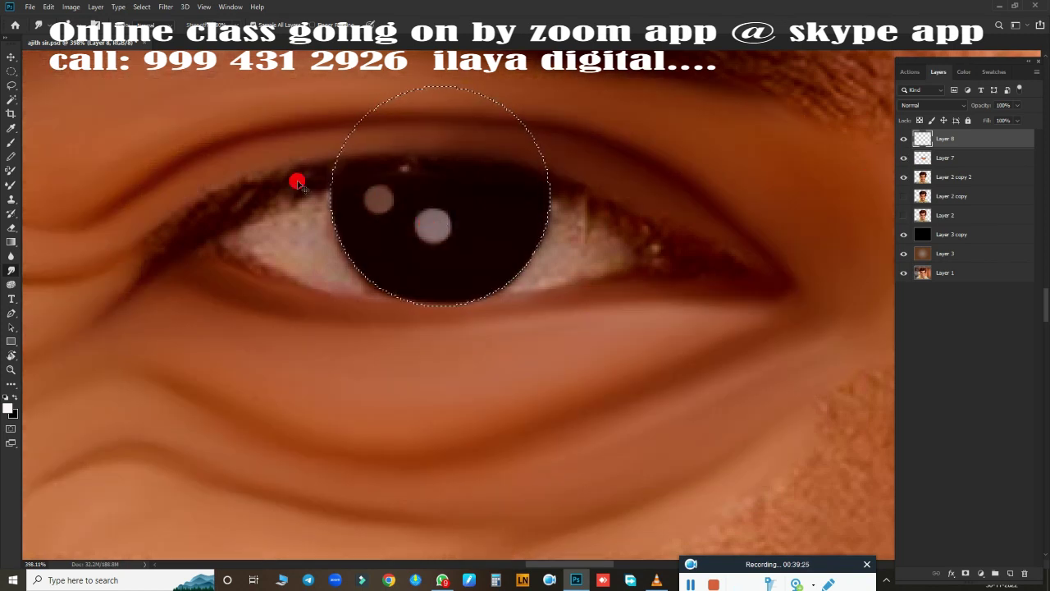
{"action": "mouse_move", "coordinate": [576, 237]}
{"action": "left_mouse_down"}
{"action": "mouse_move", "coordinate": [613, 257]}
{"action": "mouse_move", "coordinate": [566, 230]}
{"action": "left_mouse_up"}
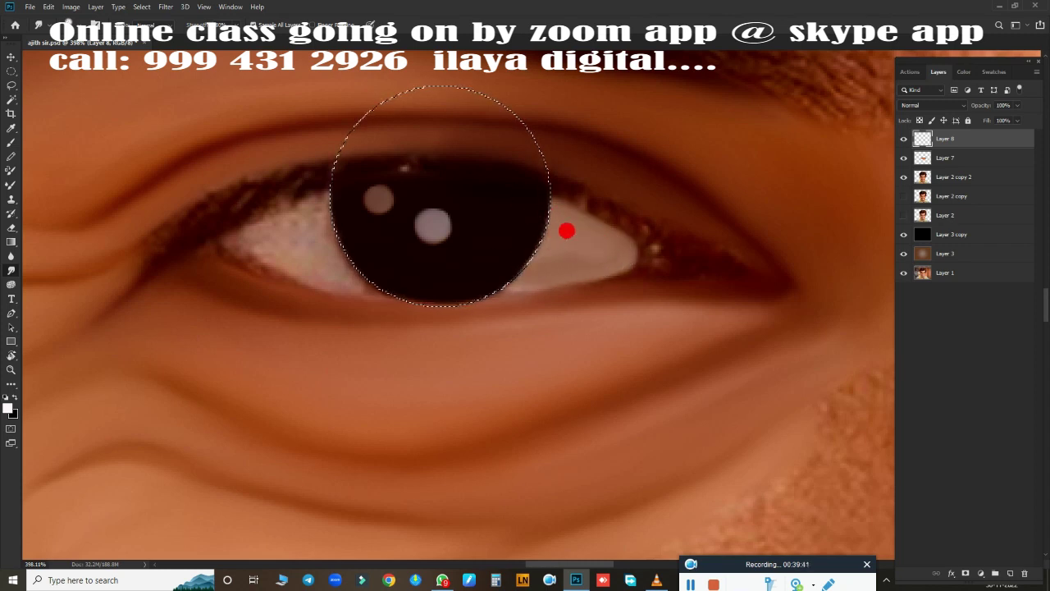
{"action": "mouse_move", "coordinate": [277, 246]}
{"action": "left_mouse_down"}
{"action": "mouse_move", "coordinate": [243, 237]}
{"action": "mouse_move", "coordinate": [285, 264]}
{"action": "left_mouse_up"}
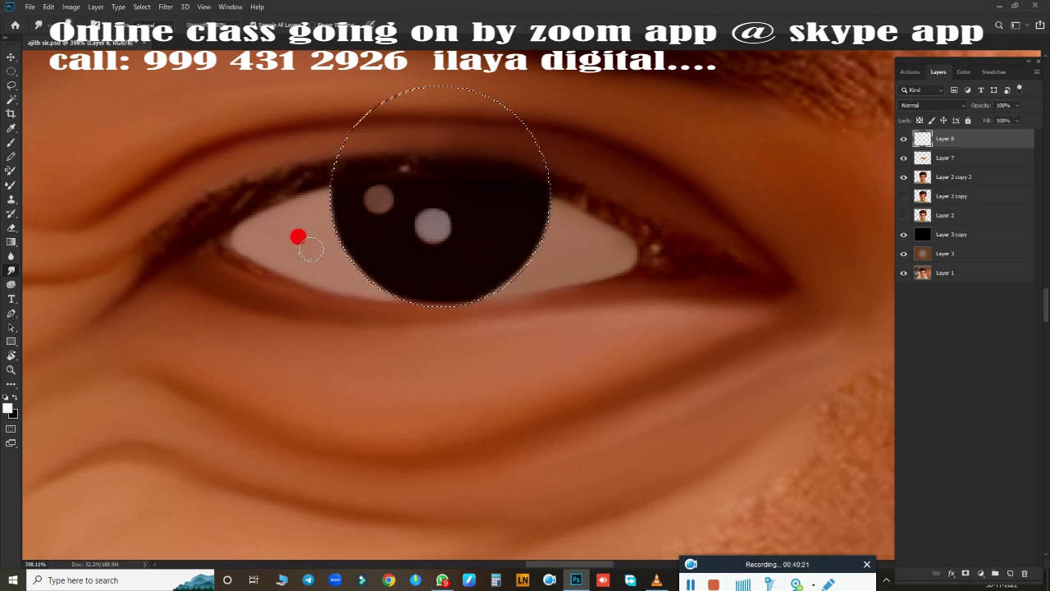
Step: Deselect the iris and darken the lower eyelid edge toward the outer corner
{"action": "key", "text": "ctrl+d"}
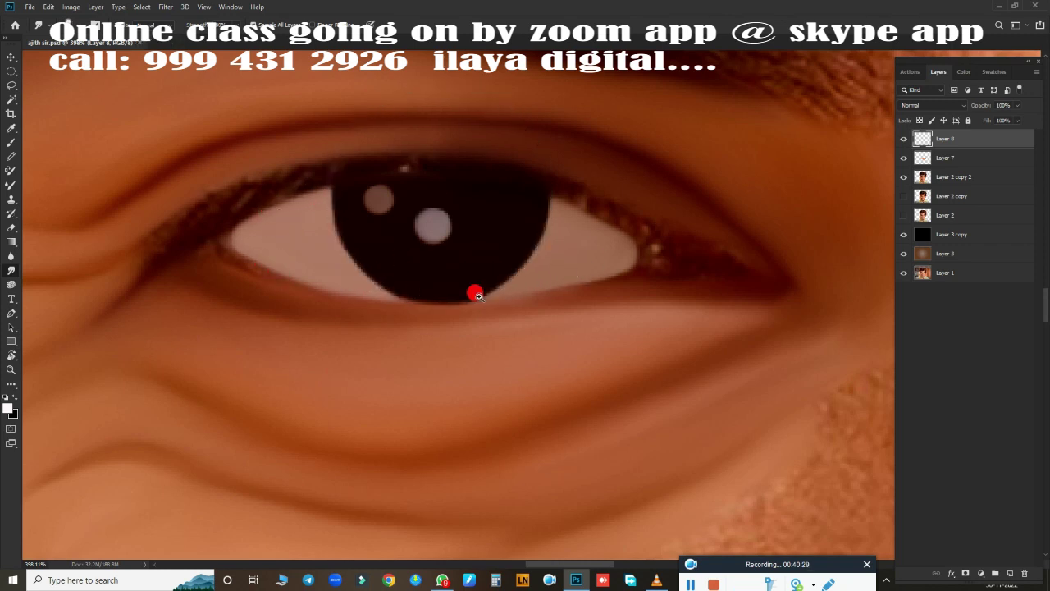
{"action": "scroll", "coordinate": [462, 284], "scroll_direction": "up", "scroll_amount": 2}
{"action": "left_click_drag", "start_coordinate": [455, 302], "coordinate": [196, 265]}
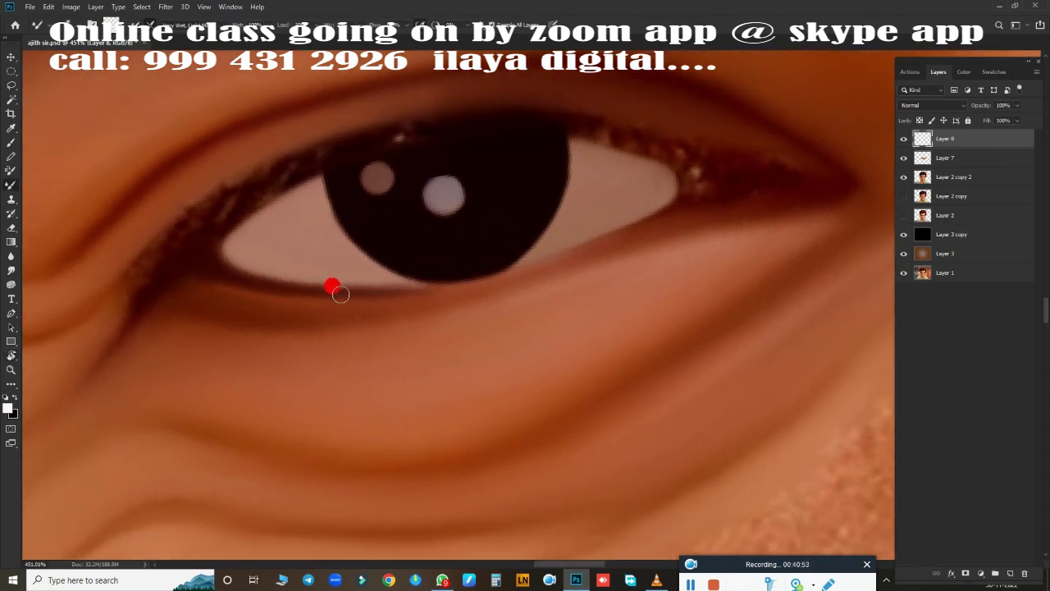
{"action": "left_click_drag", "start_coordinate": [223, 273], "coordinate": [370, 288]}
{"action": "left_click_drag", "start_coordinate": [775, 193], "coordinate": [558, 259]}
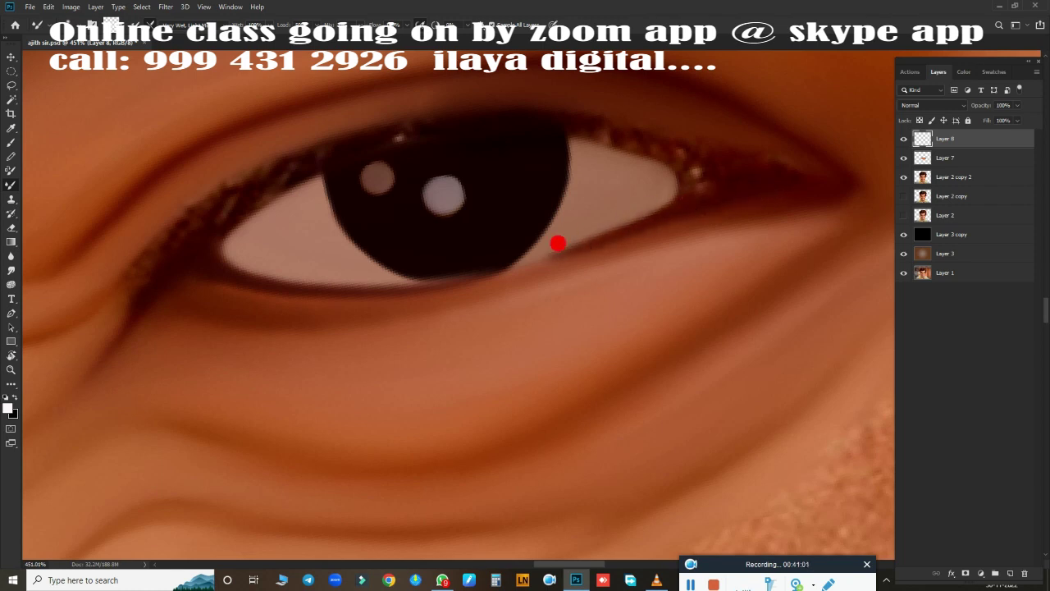
{"action": "mouse_move", "coordinate": [463, 286]}
{"action": "left_mouse_down"}
{"action": "mouse_move", "coordinate": [579, 250]}
{"action": "mouse_move", "coordinate": [427, 263]}
{"action": "left_mouse_up"}
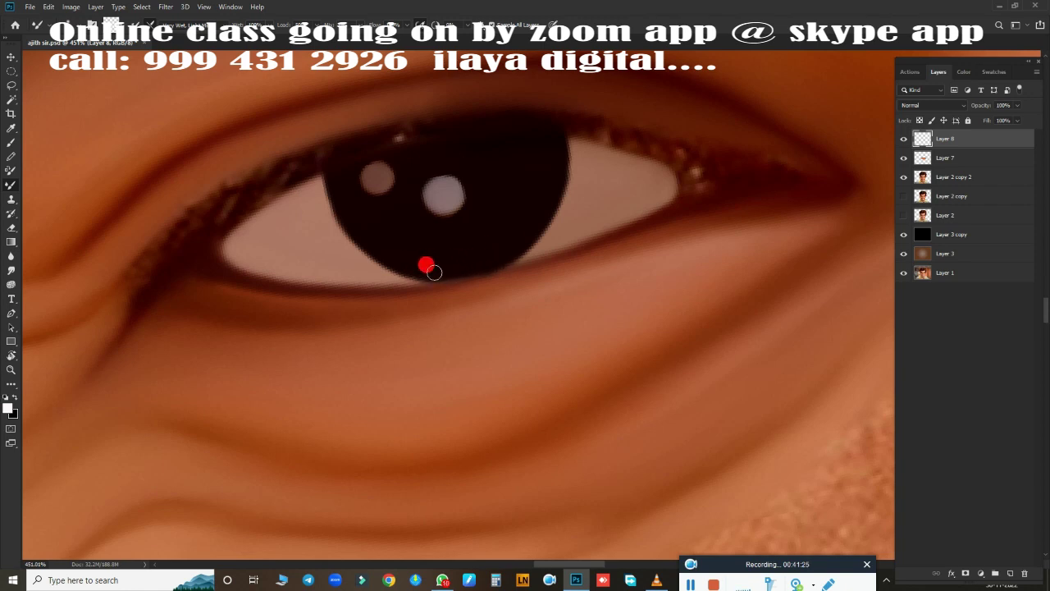
{"action": "left_click_drag", "start_coordinate": [430, 281], "coordinate": [562, 254]}
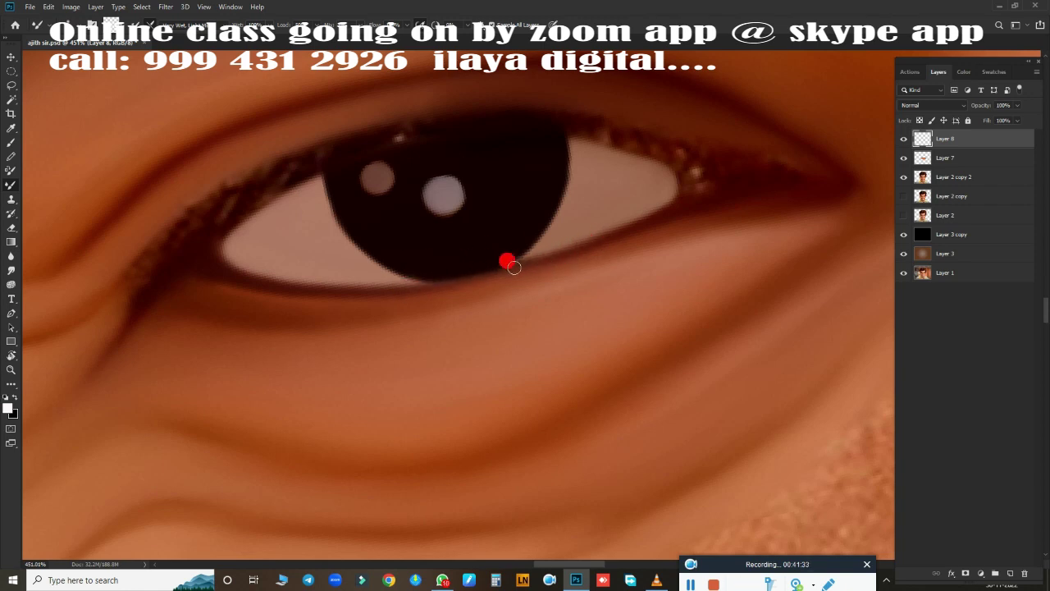
Step: Shade the upper lid line to the outer corner, reshape the iris rim, and zoom out
{"action": "mouse_move", "coordinate": [378, 230]}
{"action": "left_mouse_down"}
{"action": "mouse_move", "coordinate": [214, 218]}
{"action": "mouse_move", "coordinate": [279, 185]}
{"action": "left_mouse_up"}
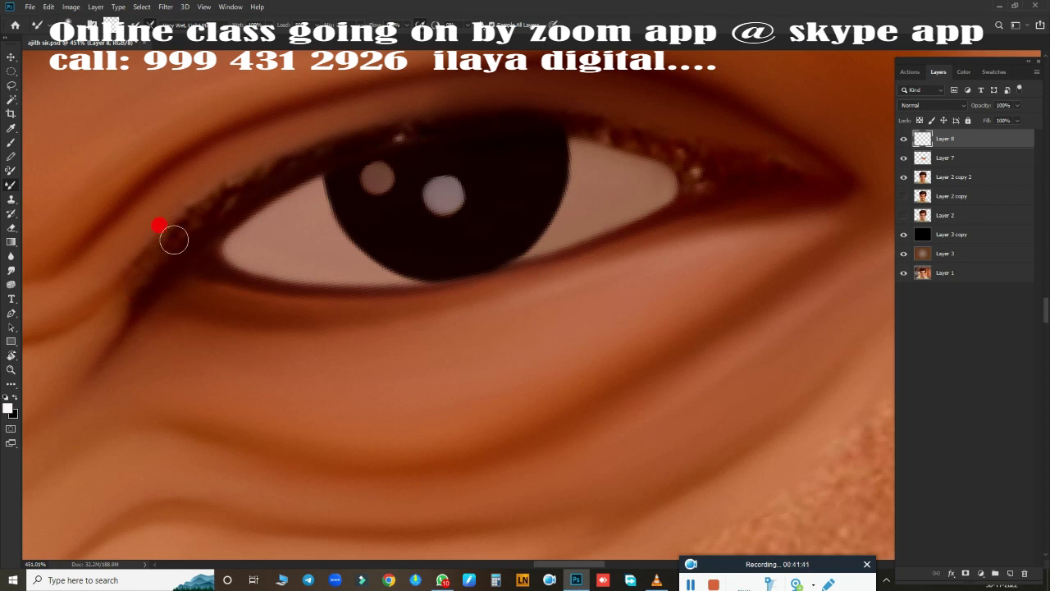
{"action": "left_click_drag", "start_coordinate": [174, 240], "coordinate": [253, 183]}
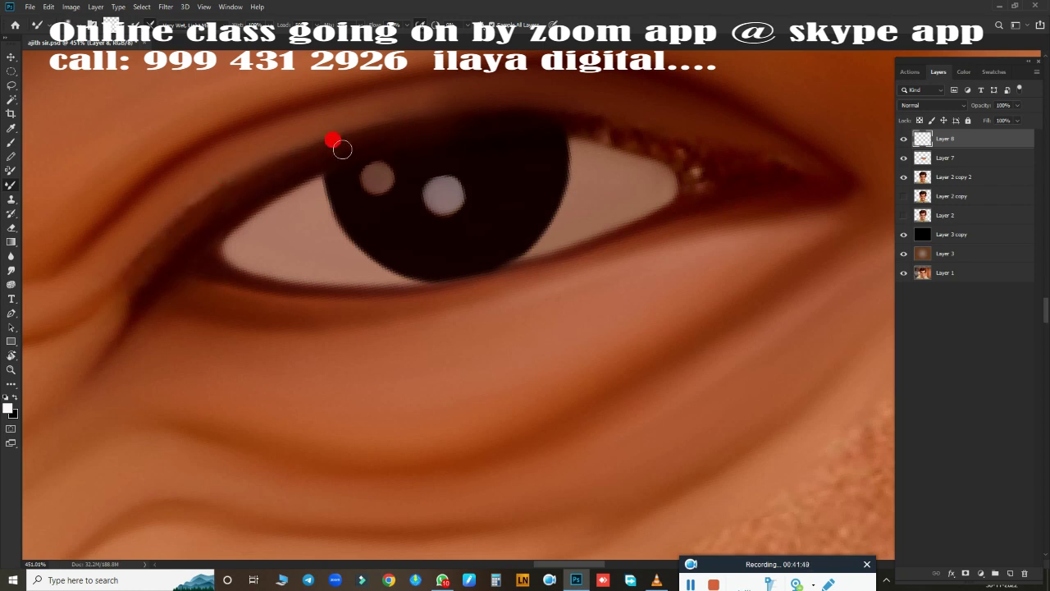
{"action": "mouse_move", "coordinate": [493, 119]}
{"action": "left_mouse_down"}
{"action": "mouse_move", "coordinate": [428, 140]}
{"action": "mouse_move", "coordinate": [612, 125]}
{"action": "mouse_move", "coordinate": [647, 145]}
{"action": "mouse_move", "coordinate": [778, 168]}
{"action": "left_mouse_up"}
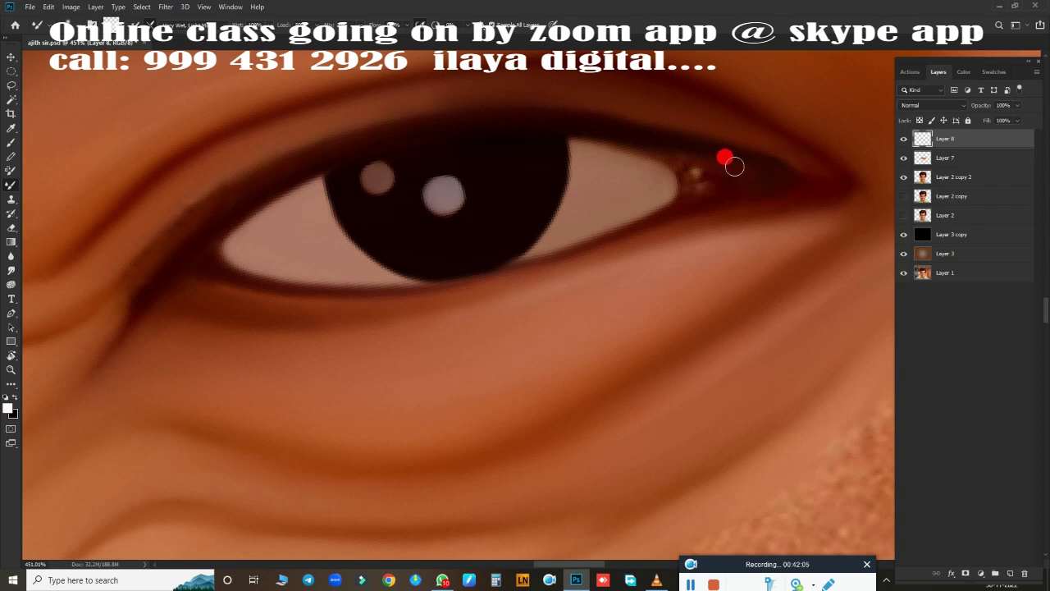
{"action": "mouse_move", "coordinate": [757, 202]}
{"action": "left_mouse_down"}
{"action": "mouse_move", "coordinate": [727, 190]}
{"action": "mouse_move", "coordinate": [707, 206]}
{"action": "left_mouse_up"}
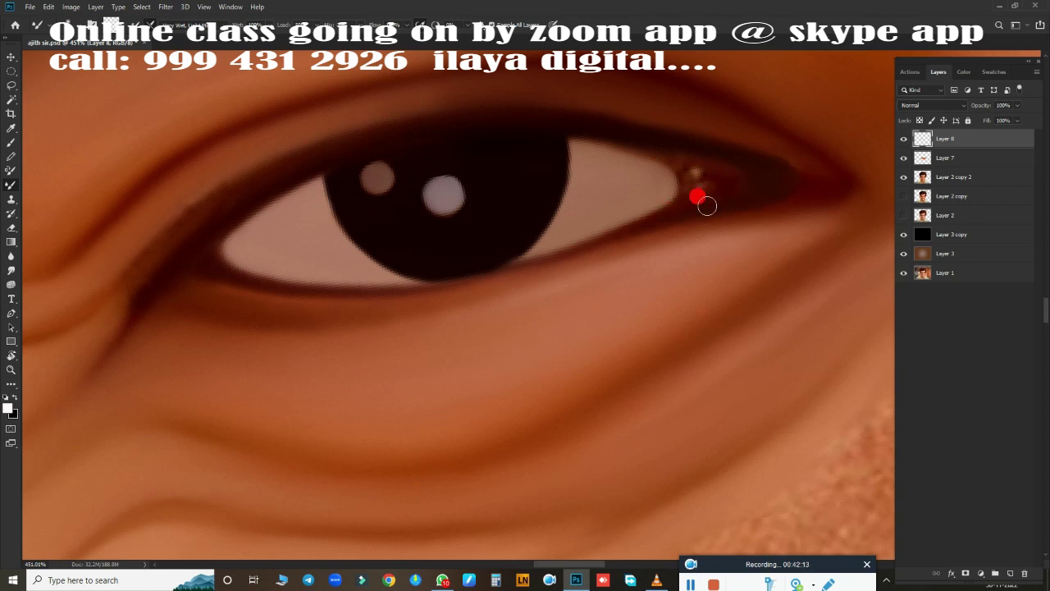
{"action": "left_click_drag", "start_coordinate": [803, 191], "coordinate": [448, 135]}
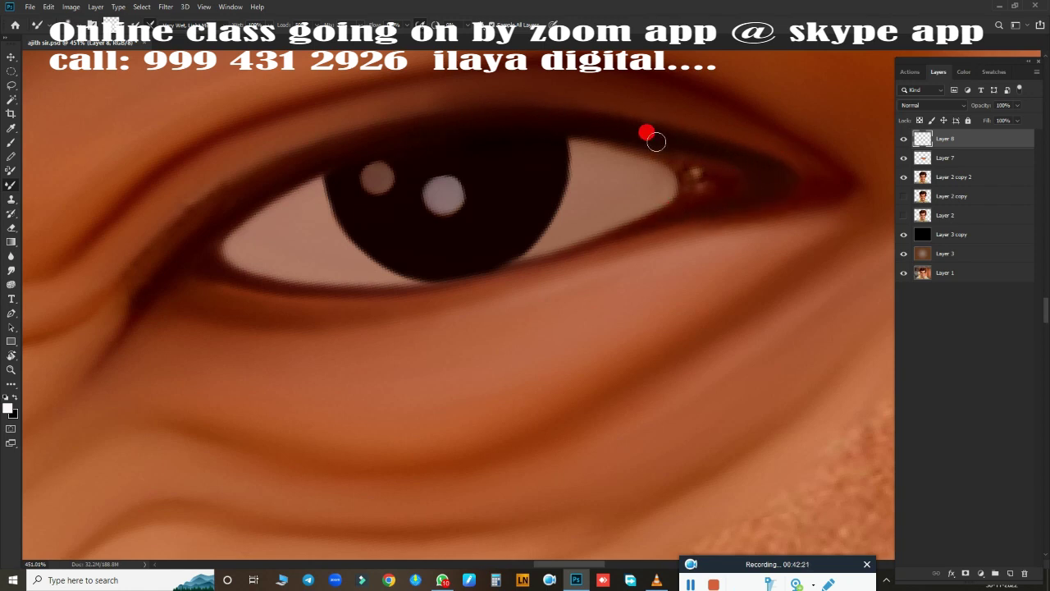
{"action": "left_click_drag", "start_coordinate": [394, 290], "coordinate": [545, 262]}
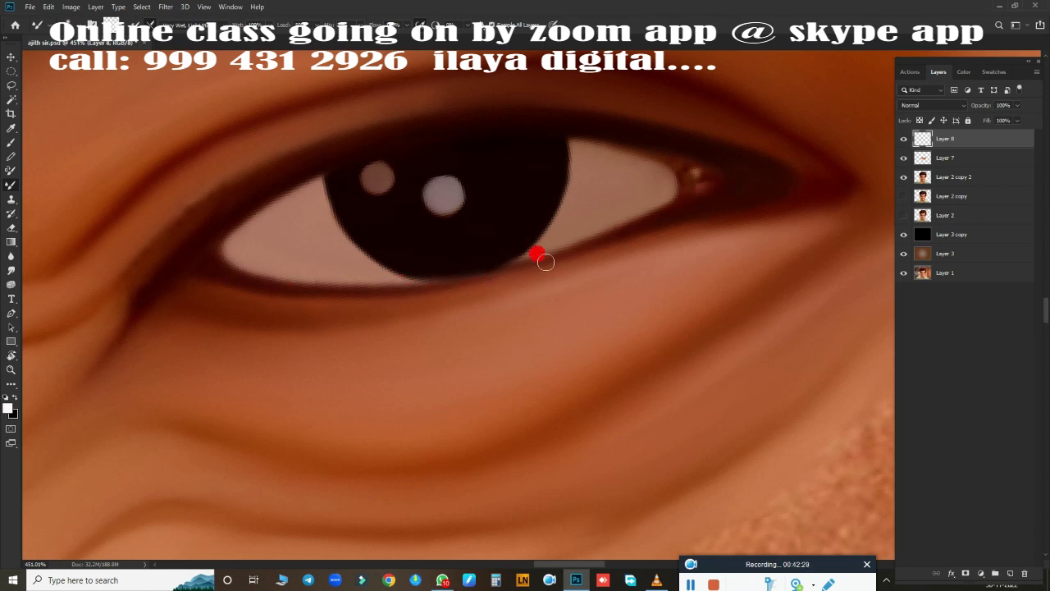
{"action": "mouse_move", "coordinate": [145, 285]}
{"action": "left_mouse_down"}
{"action": "mouse_move", "coordinate": [189, 225]}
{"action": "mouse_move", "coordinate": [226, 208]}
{"action": "left_mouse_up"}
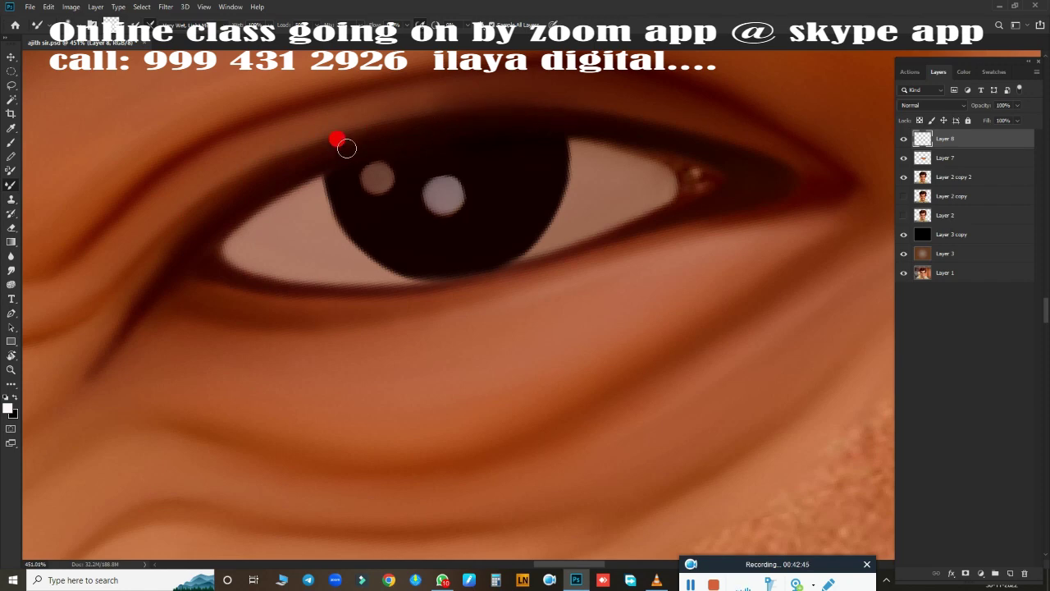
{"action": "mouse_move", "coordinate": [620, 209]}
{"action": "left_mouse_down"}
{"action": "mouse_move", "coordinate": [287, 274]}
{"action": "mouse_move", "coordinate": [544, 274]}
{"action": "mouse_move", "coordinate": [520, 248]}
{"action": "mouse_move", "coordinate": [492, 174]}
{"action": "left_mouse_up"}
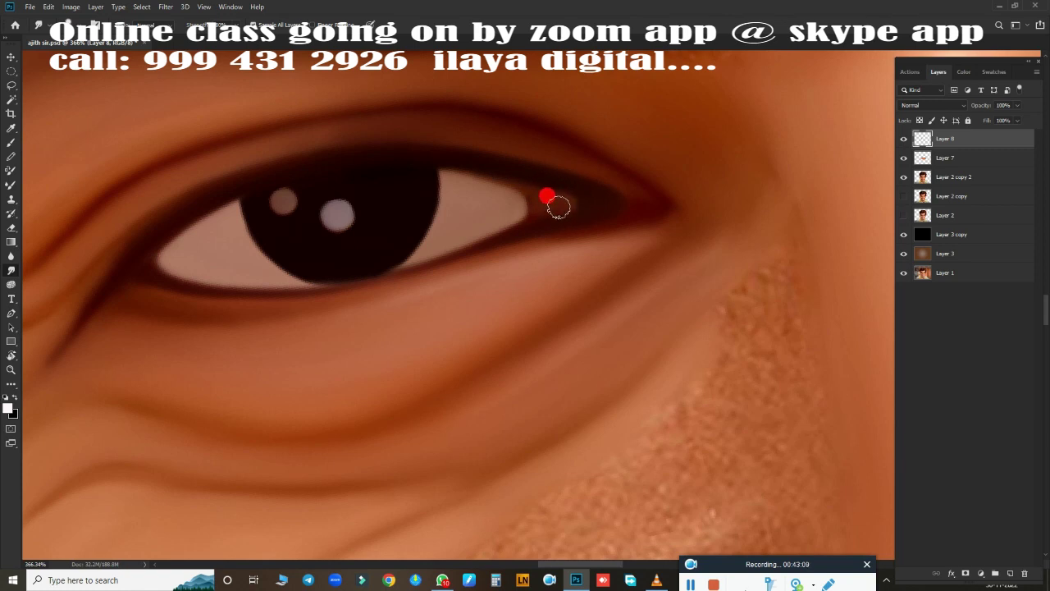
{"action": "mouse_move", "coordinate": [536, 196]}
{"action": "left_mouse_down"}
{"action": "mouse_move", "coordinate": [530, 213]}
{"action": "mouse_move", "coordinate": [484, 197]}
{"action": "mouse_move", "coordinate": [500, 220]}
{"action": "mouse_move", "coordinate": [497, 199]}
{"action": "mouse_move", "coordinate": [506, 209]}
{"action": "left_mouse_up"}
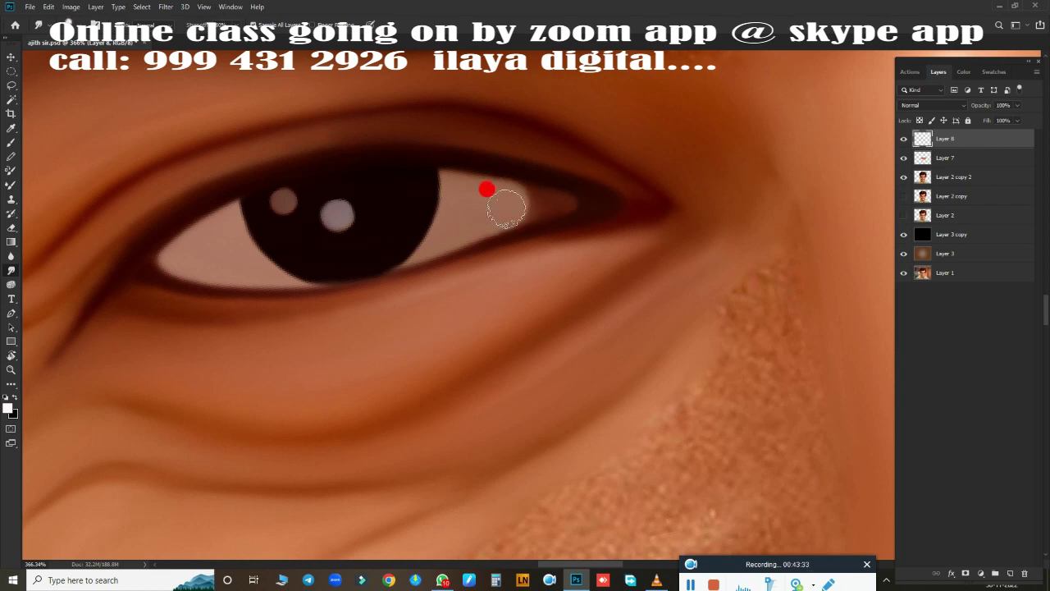
{"action": "key", "text": "ctrl+0"}
Step: Blend the skin tone over the temple hairline with the Smudge tool
{"action": "scroll", "coordinate": [387, 309], "scroll_direction": "up", "scroll_amount": 2}
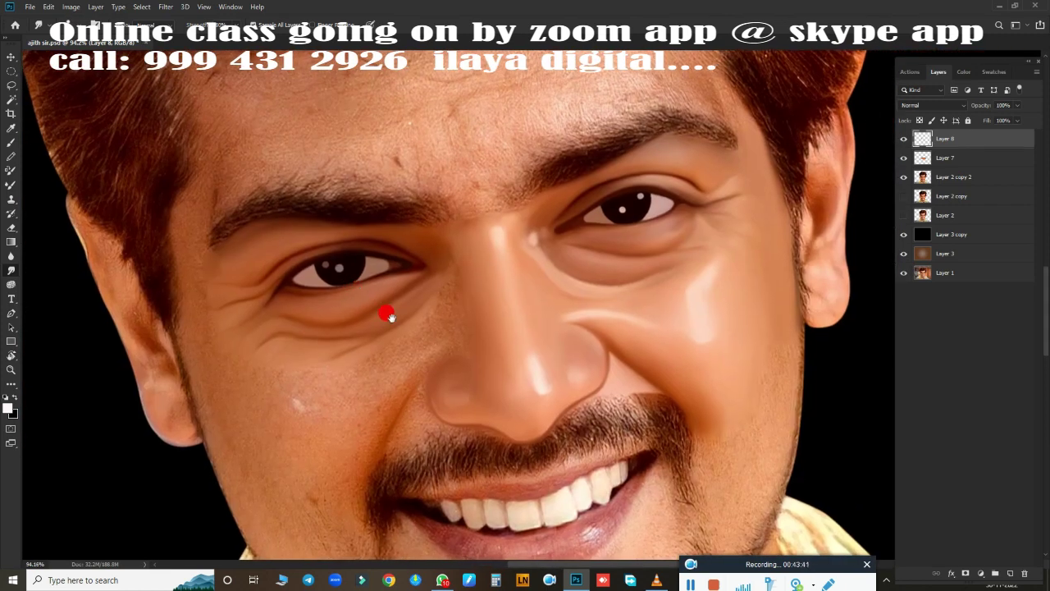
{"action": "scroll", "coordinate": [389, 340], "scroll_direction": "down", "scroll_amount": 1}
{"action": "scroll", "coordinate": [389, 340], "scroll_direction": "up", "scroll_amount": 3}
{"action": "scroll", "coordinate": [386, 287], "scroll_direction": "down", "scroll_amount": 2}
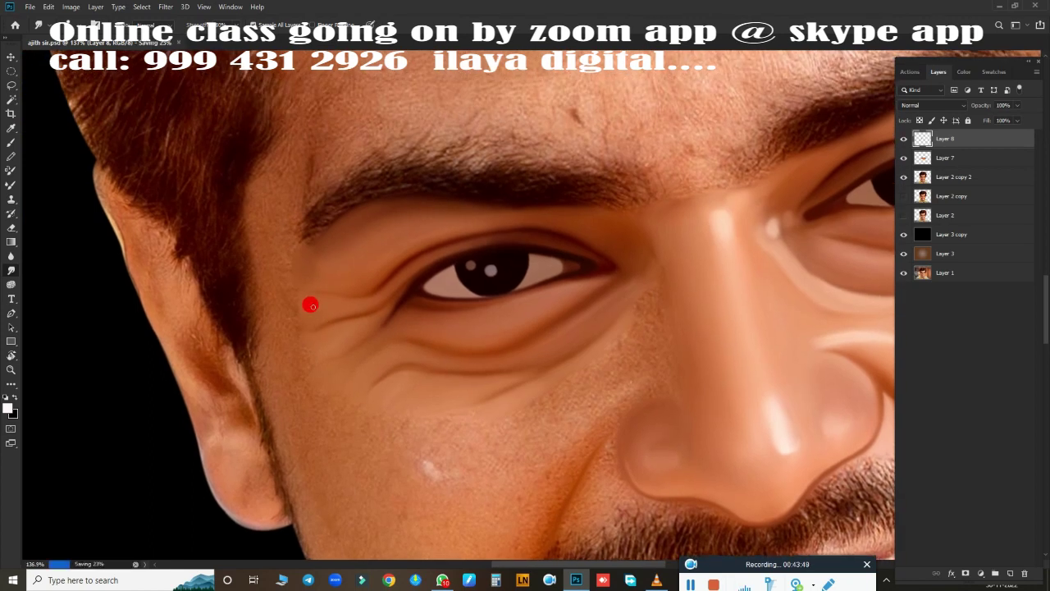
{"action": "mouse_move", "coordinate": [274, 166]}
{"action": "left_mouse_down"}
{"action": "mouse_move", "coordinate": [293, 157]}
{"action": "mouse_move", "coordinate": [298, 181]}
{"action": "mouse_move", "coordinate": [265, 183]}
{"action": "mouse_move", "coordinate": [283, 204]}
{"action": "mouse_move", "coordinate": [287, 277]}
{"action": "mouse_move", "coordinate": [266, 345]}
{"action": "left_mouse_up"}
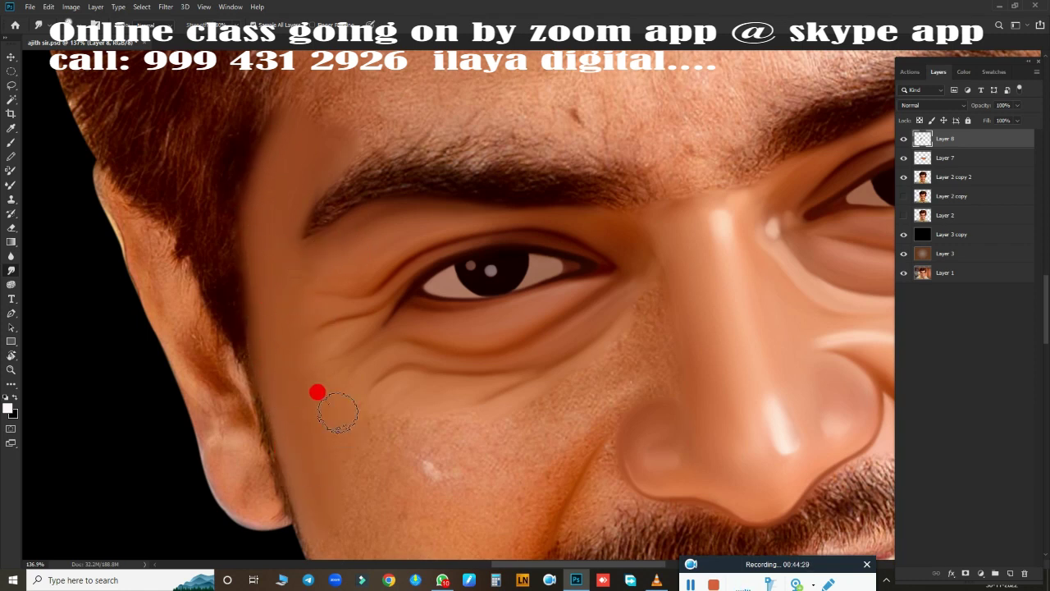
Step: Halve the brush size and smooth the skin around the nostril and between nose and moustache
{"action": "key", "text": "bracketleft"}
{"action": "key", "text": "bracketleft"}
{"action": "key", "text": "bracketleft"}
{"action": "mouse_move", "coordinate": [443, 401]}
{"action": "left_mouse_down"}
{"action": "mouse_move", "coordinate": [347, 225]}
{"action": "mouse_move", "coordinate": [492, 265]}
{"action": "mouse_move", "coordinate": [418, 242]}
{"action": "left_mouse_up"}
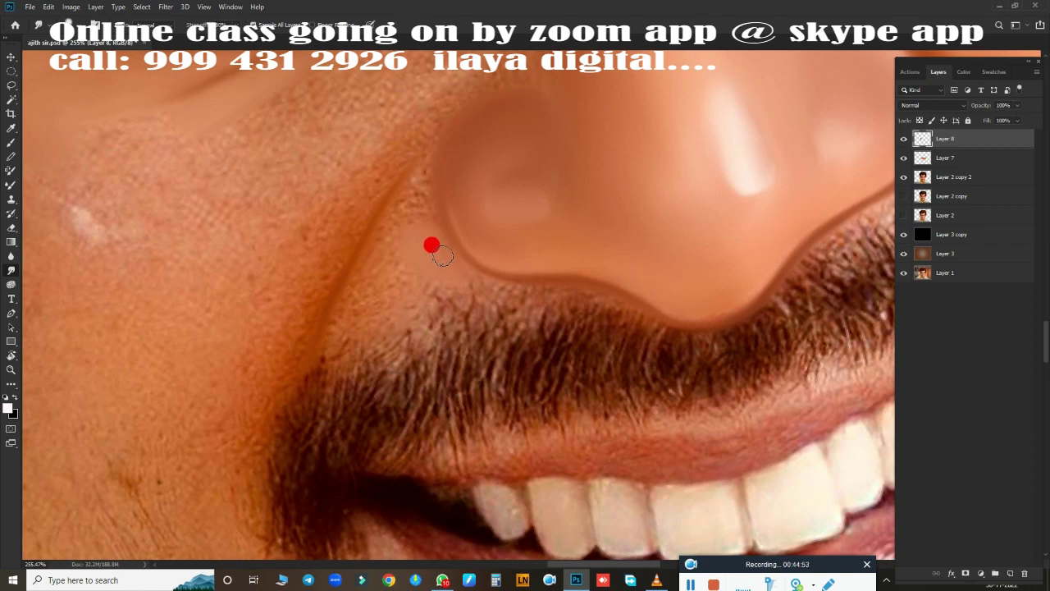
{"action": "left_click_drag", "start_coordinate": [474, 284], "coordinate": [619, 308]}
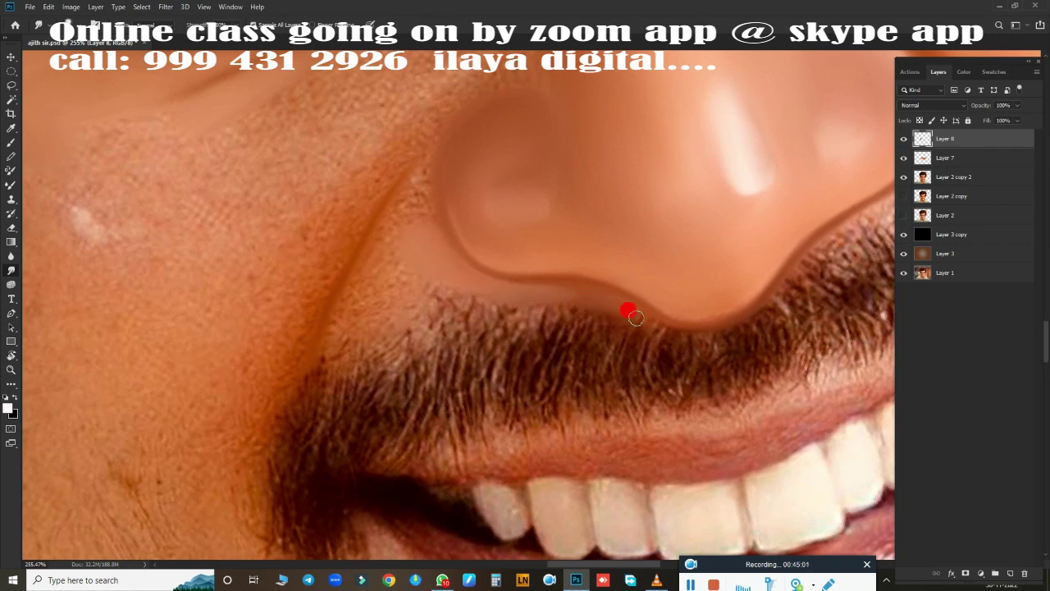
{"action": "mouse_move", "coordinate": [455, 289]}
{"action": "left_mouse_down"}
{"action": "mouse_move", "coordinate": [515, 307]}
{"action": "mouse_move", "coordinate": [380, 252]}
{"action": "mouse_move", "coordinate": [333, 331]}
{"action": "mouse_move", "coordinate": [341, 339]}
{"action": "mouse_move", "coordinate": [365, 330]}
{"action": "mouse_move", "coordinate": [430, 263]}
{"action": "mouse_move", "coordinate": [470, 298]}
{"action": "mouse_move", "coordinate": [429, 254]}
{"action": "mouse_move", "coordinate": [287, 383]}
{"action": "mouse_move", "coordinate": [319, 321]}
{"action": "mouse_move", "coordinate": [325, 339]}
{"action": "mouse_move", "coordinate": [394, 197]}
{"action": "left_mouse_up"}
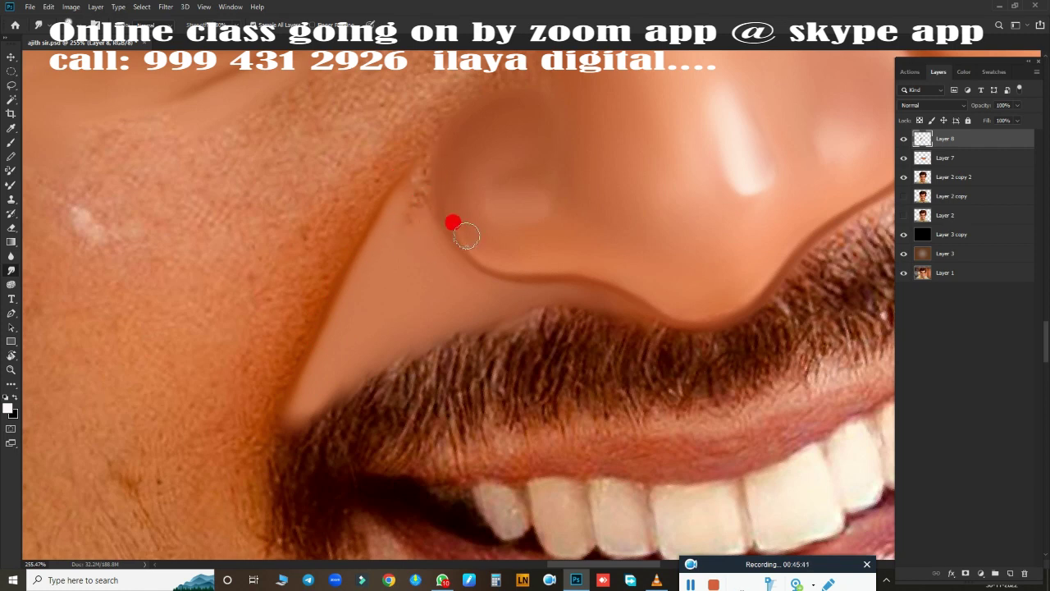
{"action": "mouse_move", "coordinate": [475, 247]}
{"action": "left_mouse_down"}
{"action": "mouse_move", "coordinate": [476, 218]}
{"action": "mouse_move", "coordinate": [558, 243]}
{"action": "mouse_move", "coordinate": [465, 230]}
{"action": "mouse_move", "coordinate": [540, 259]}
{"action": "mouse_move", "coordinate": [504, 165]}
{"action": "mouse_move", "coordinate": [537, 145]}
{"action": "mouse_move", "coordinate": [492, 276]}
{"action": "mouse_move", "coordinate": [509, 208]}
{"action": "left_mouse_up"}
{"action": "mouse_move", "coordinate": [558, 240]}
{"action": "left_mouse_down"}
{"action": "mouse_move", "coordinate": [570, 235]}
{"action": "mouse_move", "coordinate": [561, 244]}
{"action": "mouse_move", "coordinate": [412, 222]}
{"action": "mouse_move", "coordinate": [429, 210]}
{"action": "mouse_move", "coordinate": [417, 158]}
{"action": "mouse_move", "coordinate": [478, 89]}
{"action": "mouse_move", "coordinate": [454, 227]}
{"action": "mouse_move", "coordinate": [323, 230]}
{"action": "mouse_move", "coordinate": [247, 371]}
{"action": "mouse_move", "coordinate": [328, 202]}
{"action": "mouse_move", "coordinate": [424, 71]}
{"action": "mouse_move", "coordinate": [349, 200]}
{"action": "mouse_move", "coordinate": [265, 429]}
{"action": "left_mouse_up"}
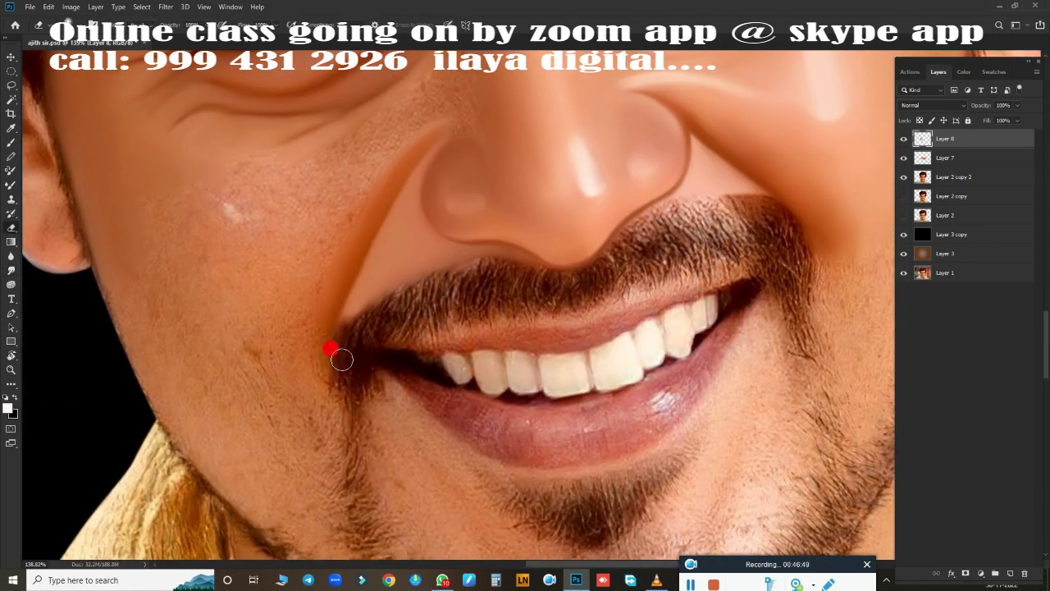
Step: Extend moustache hair up the mouth corner and smooth the skin beside the nose to the eye corner
{"action": "mouse_move", "coordinate": [342, 360]}
{"action": "left_mouse_down"}
{"action": "mouse_move", "coordinate": [363, 298]}
{"action": "mouse_move", "coordinate": [458, 272]}
{"action": "left_mouse_up"}
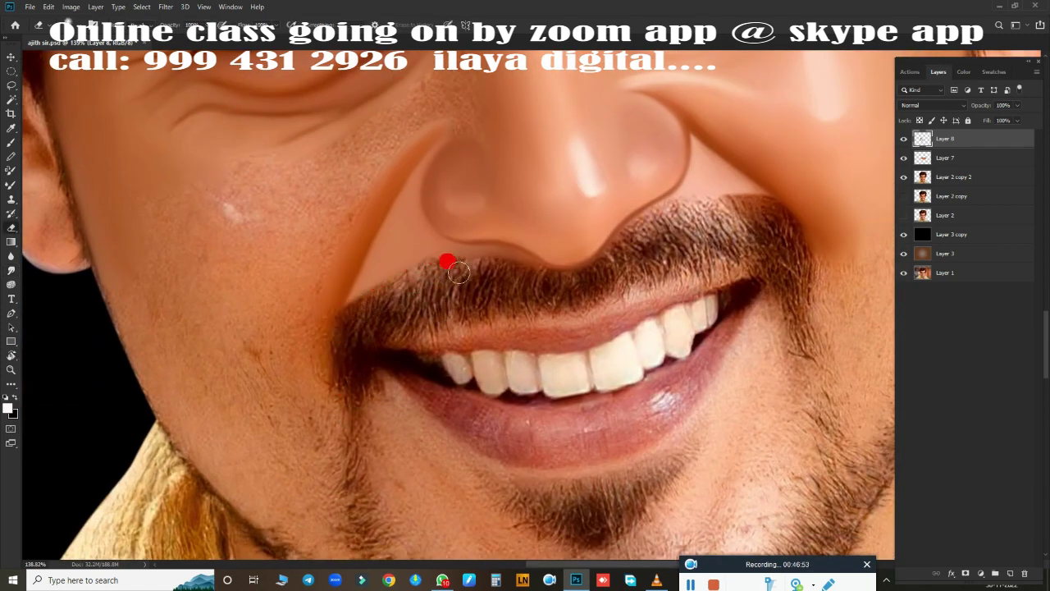
{"action": "mouse_move", "coordinate": [343, 313]}
{"action": "left_mouse_down"}
{"action": "mouse_move", "coordinate": [448, 259]}
{"action": "mouse_move", "coordinate": [404, 301]}
{"action": "mouse_move", "coordinate": [391, 282]}
{"action": "left_mouse_up"}
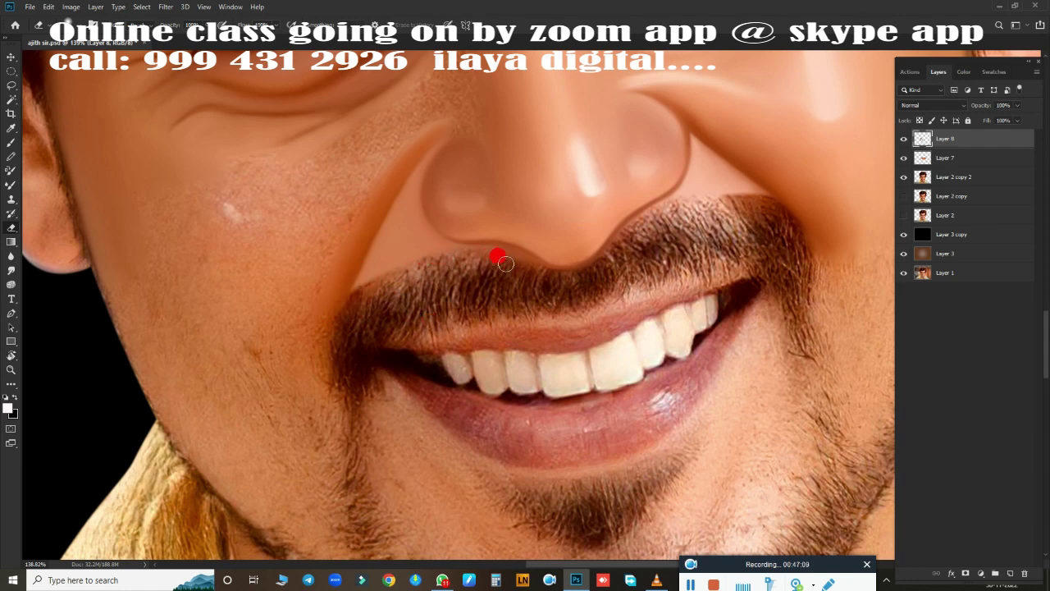
{"action": "scroll", "coordinate": [371, 355], "scroll_direction": "down", "scroll_amount": 5}
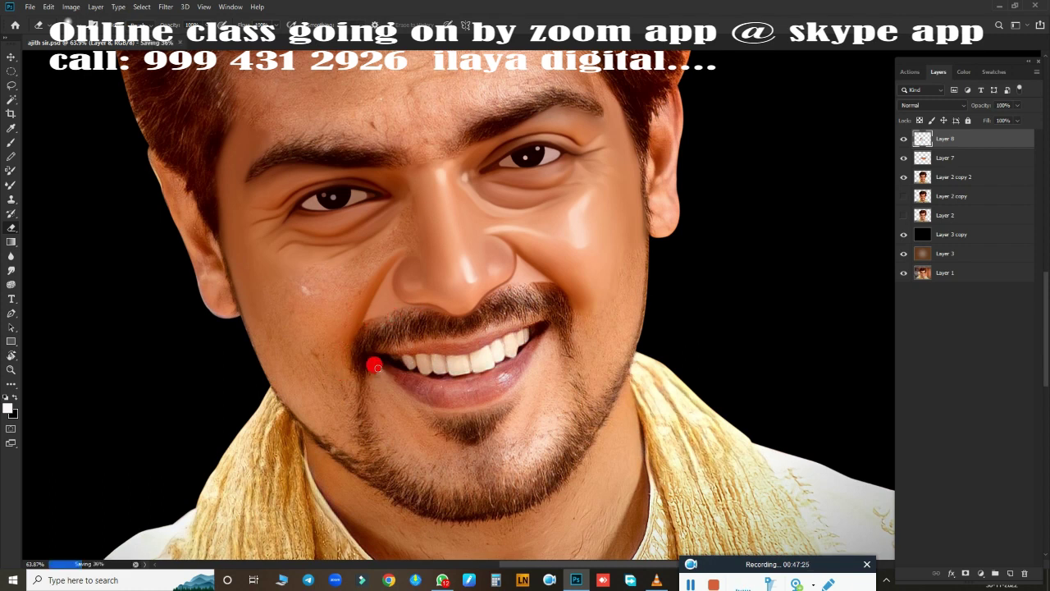
{"action": "scroll", "coordinate": [382, 309], "scroll_direction": "up", "scroll_amount": 2}
{"action": "scroll", "coordinate": [427, 320], "scroll_direction": "up", "scroll_amount": 2}
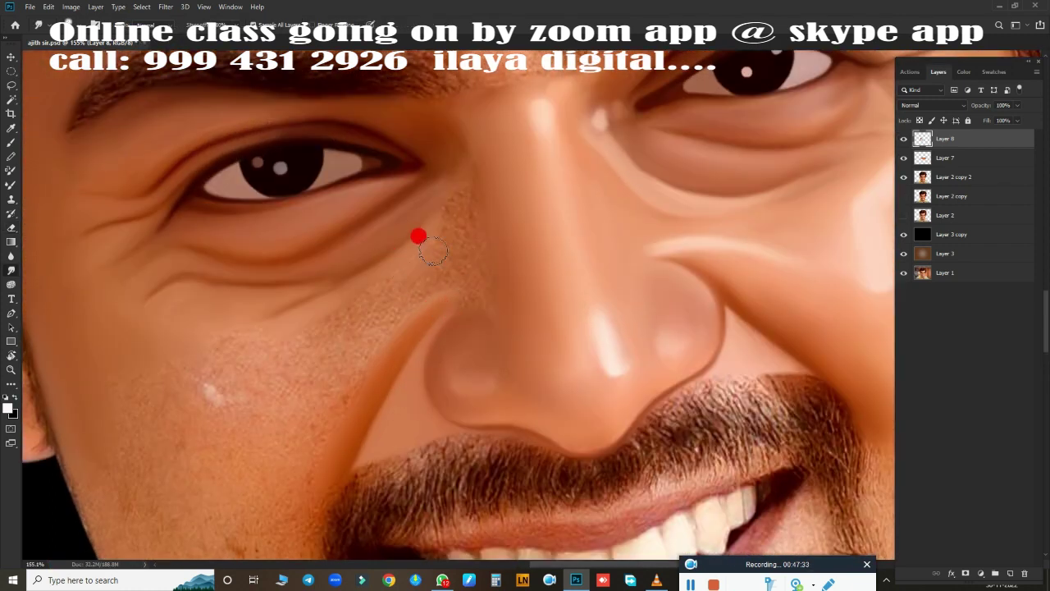
{"action": "mouse_move", "coordinate": [434, 261]}
{"action": "left_mouse_down"}
{"action": "mouse_move", "coordinate": [471, 154]}
{"action": "mouse_move", "coordinate": [444, 233]}
{"action": "mouse_move", "coordinate": [465, 237]}
{"action": "mouse_move", "coordinate": [442, 308]}
{"action": "mouse_move", "coordinate": [323, 302]}
{"action": "mouse_move", "coordinate": [382, 258]}
{"action": "mouse_move", "coordinate": [336, 279]}
{"action": "mouse_move", "coordinate": [353, 304]}
{"action": "mouse_move", "coordinate": [405, 265]}
{"action": "mouse_move", "coordinate": [214, 340]}
{"action": "mouse_move", "coordinate": [160, 296]}
{"action": "mouse_move", "coordinate": [229, 330]}
{"action": "mouse_move", "coordinate": [214, 340]}
{"action": "mouse_move", "coordinate": [277, 378]}
{"action": "mouse_move", "coordinate": [310, 293]}
{"action": "mouse_move", "coordinate": [262, 337]}
{"action": "left_mouse_up"}
{"action": "scroll", "coordinate": [263, 336], "scroll_direction": "down", "scroll_amount": 3}
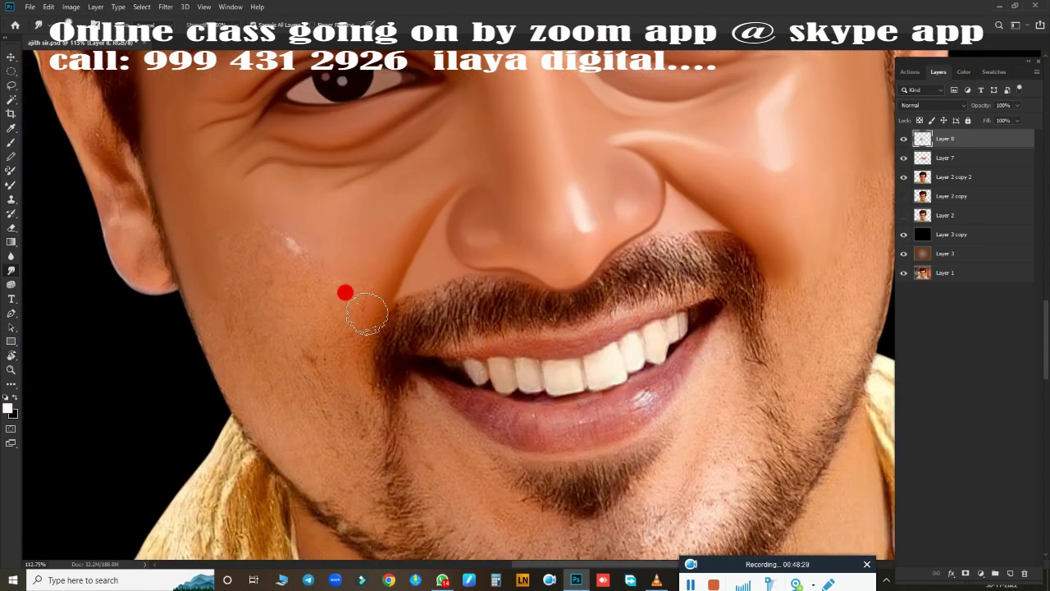
{"action": "scroll", "coordinate": [347, 293], "scroll_direction": "down", "scroll_amount": 2}
Step: Merge Layer 7 into Layer 8, then smudge the jaw edge and cheek above the beard
{"action": "key", "text": "ctrl+e"}
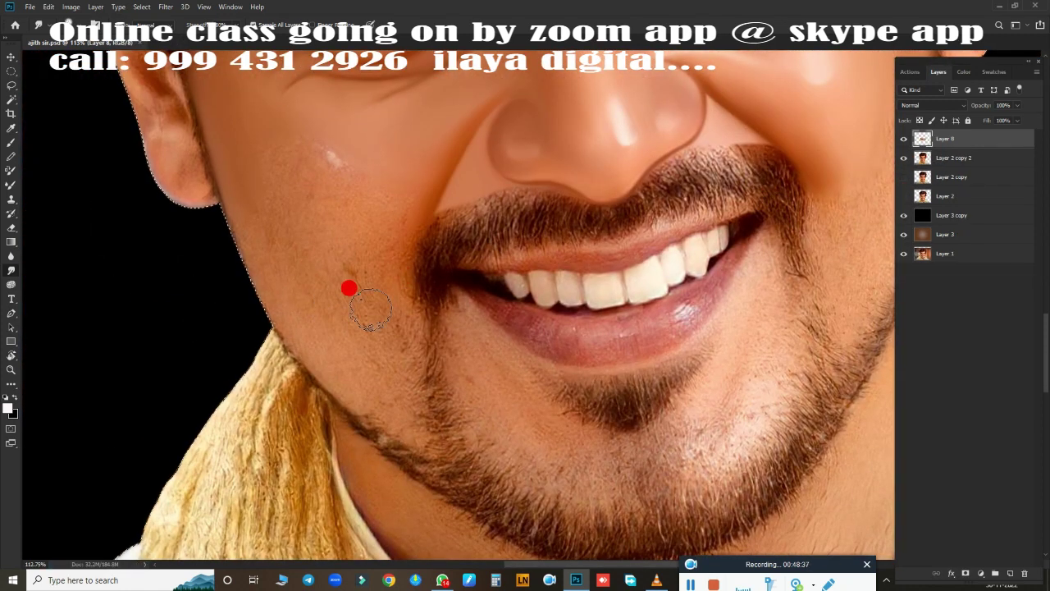
{"action": "scroll", "coordinate": [290, 234], "scroll_direction": "up", "scroll_amount": 2}
{"action": "scroll", "coordinate": [390, 289], "scroll_direction": "up", "scroll_amount": 2}
{"action": "mouse_move", "coordinate": [389, 289]}
{"action": "left_mouse_down"}
{"action": "mouse_move", "coordinate": [181, 192]}
{"action": "mouse_move", "coordinate": [276, 350]}
{"action": "mouse_move", "coordinate": [269, 228]}
{"action": "mouse_move", "coordinate": [290, 328]}
{"action": "mouse_move", "coordinate": [364, 443]}
{"action": "mouse_move", "coordinate": [307, 298]}
{"action": "mouse_move", "coordinate": [364, 363]}
{"action": "left_mouse_up"}
{"action": "scroll", "coordinate": [375, 398], "scroll_direction": "down", "scroll_amount": 2}
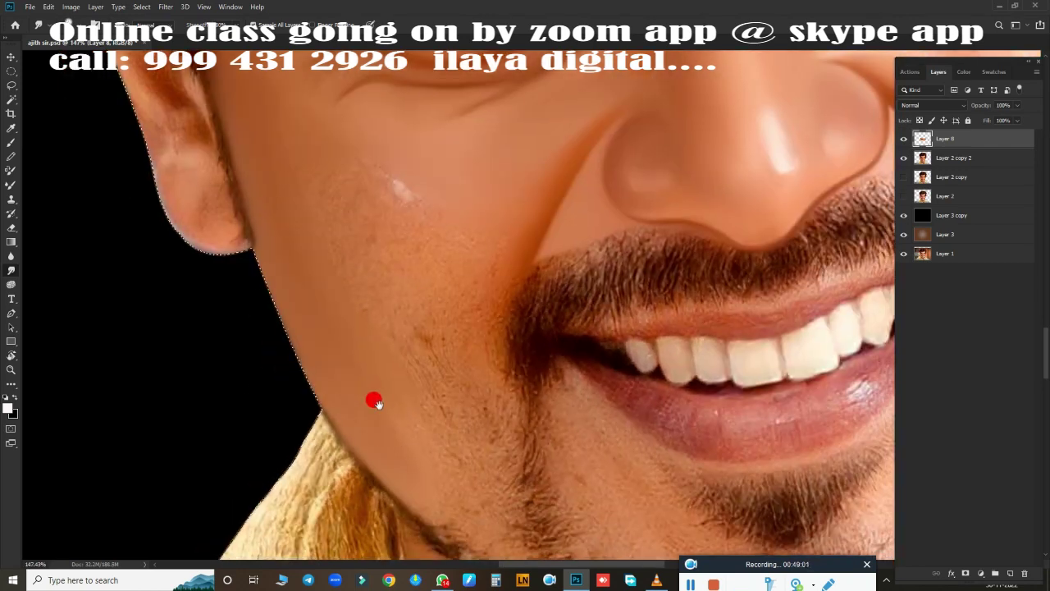
{"action": "scroll", "coordinate": [375, 399], "scroll_direction": "down", "scroll_amount": 3}
{"action": "mouse_move", "coordinate": [306, 237]}
{"action": "left_mouse_down"}
{"action": "mouse_move", "coordinate": [280, 203]}
{"action": "mouse_move", "coordinate": [317, 234]}
{"action": "mouse_move", "coordinate": [298, 189]}
{"action": "mouse_move", "coordinate": [347, 293]}
{"action": "mouse_move", "coordinate": [312, 260]}
{"action": "mouse_move", "coordinate": [408, 359]}
{"action": "mouse_move", "coordinate": [353, 243]}
{"action": "mouse_move", "coordinate": [401, 323]}
{"action": "mouse_move", "coordinate": [211, 159]}
{"action": "mouse_move", "coordinate": [363, 171]}
{"action": "mouse_move", "coordinate": [362, 157]}
{"action": "mouse_move", "coordinate": [428, 144]}
{"action": "mouse_move", "coordinate": [433, 157]}
{"action": "mouse_move", "coordinate": [435, 131]}
{"action": "mouse_move", "coordinate": [422, 253]}
{"action": "mouse_move", "coordinate": [434, 317]}
{"action": "mouse_move", "coordinate": [399, 176]}
{"action": "mouse_move", "coordinate": [403, 148]}
{"action": "mouse_move", "coordinate": [352, 146]}
{"action": "mouse_move", "coordinate": [403, 106]}
{"action": "mouse_move", "coordinate": [408, 209]}
{"action": "mouse_move", "coordinate": [378, 294]}
{"action": "mouse_move", "coordinate": [345, 197]}
{"action": "mouse_move", "coordinate": [375, 335]}
{"action": "mouse_move", "coordinate": [481, 281]}
{"action": "mouse_move", "coordinate": [389, 235]}
{"action": "mouse_move", "coordinate": [380, 289]}
{"action": "left_mouse_up"}
{"action": "scroll", "coordinate": [352, 235], "scroll_direction": "up", "scroll_amount": 3}
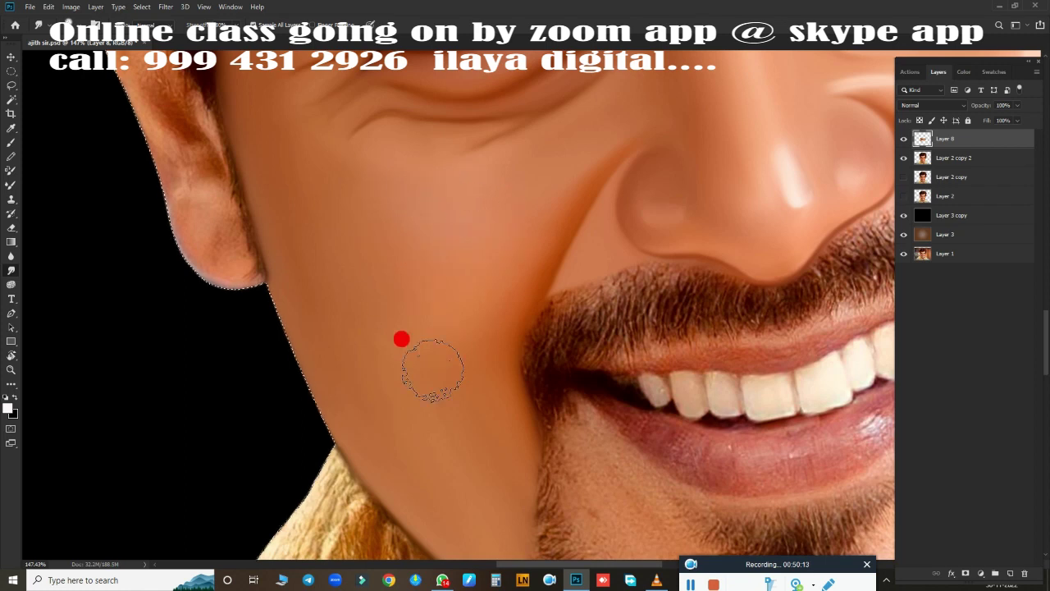
Step: Smudge the forehead skin smooth from above the eyebrows up across the hairline
{"action": "scroll", "coordinate": [467, 366], "scroll_direction": "down", "scroll_amount": 3}
{"action": "scroll", "coordinate": [418, 227], "scroll_direction": "up", "scroll_amount": 2}
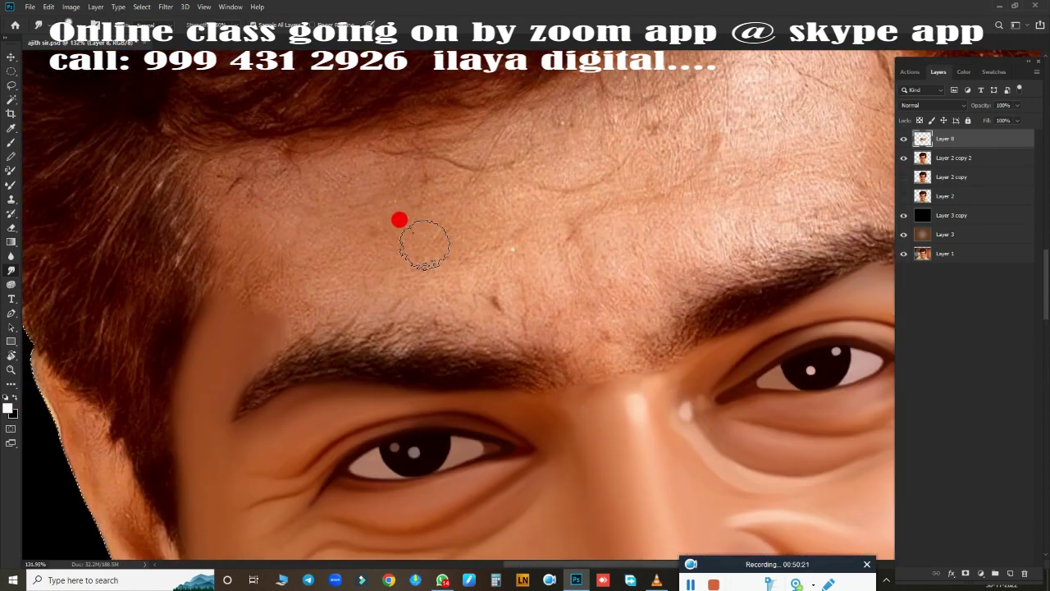
{"action": "left_click_drag", "start_coordinate": [205, 192], "coordinate": [519, 119]}
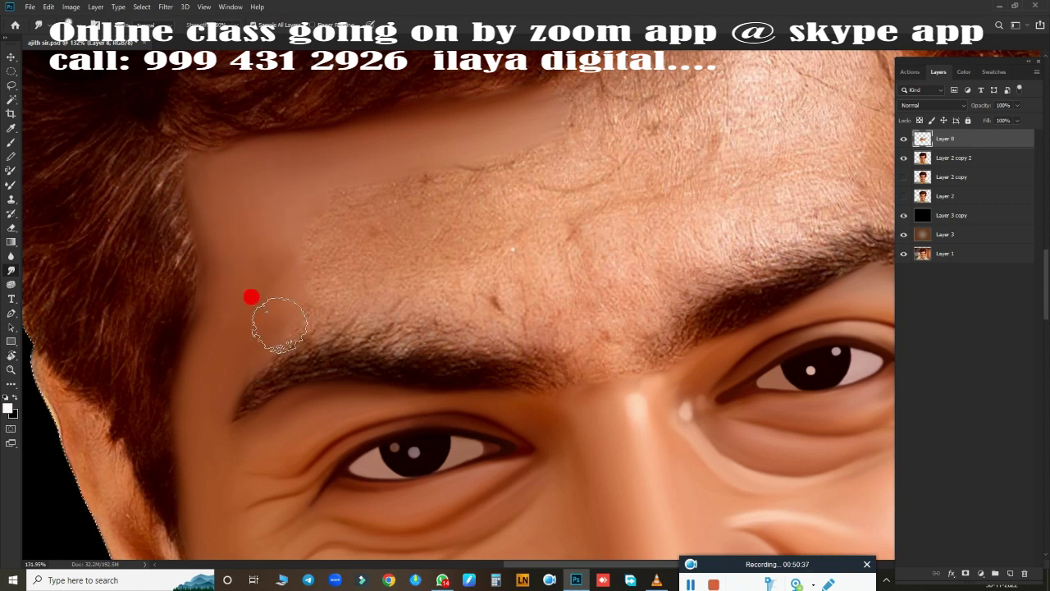
{"action": "mouse_move", "coordinate": [279, 324]}
{"action": "left_mouse_down"}
{"action": "mouse_move", "coordinate": [369, 305]}
{"action": "mouse_move", "coordinate": [358, 305]}
{"action": "left_mouse_up"}
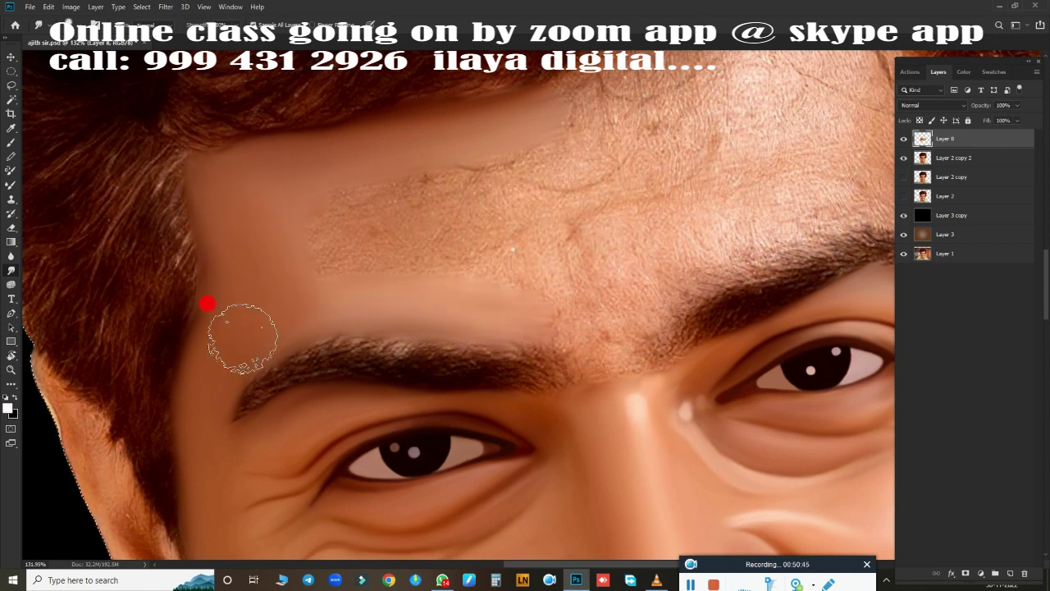
{"action": "mouse_move", "coordinate": [241, 336]}
{"action": "left_mouse_down"}
{"action": "mouse_move", "coordinate": [352, 211]}
{"action": "mouse_move", "coordinate": [550, 164]}
{"action": "mouse_move", "coordinate": [371, 174]}
{"action": "left_mouse_up"}
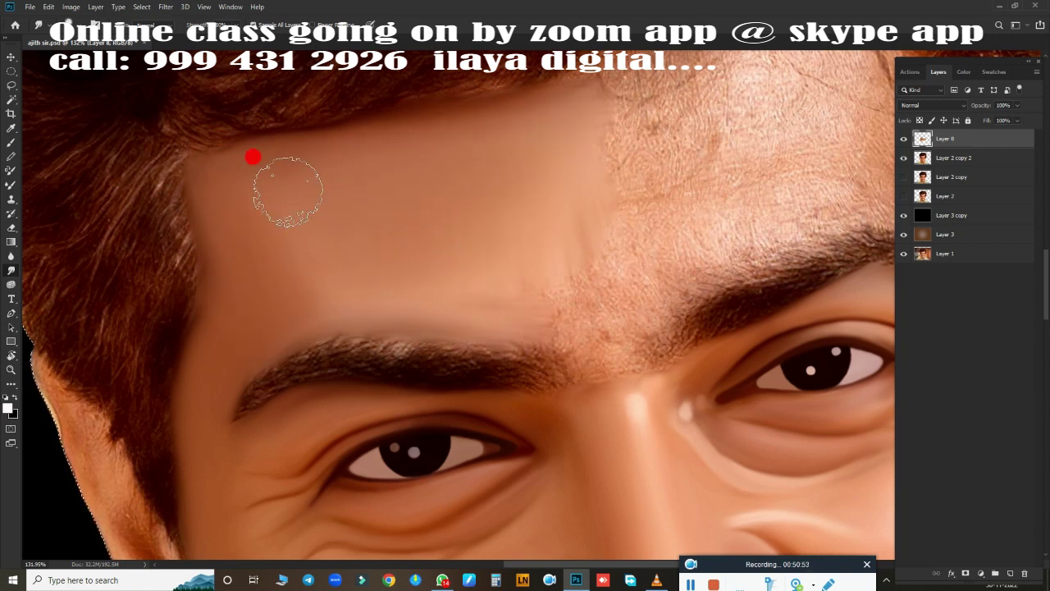
{"action": "mouse_move", "coordinate": [287, 190]}
{"action": "left_mouse_down"}
{"action": "mouse_move", "coordinate": [246, 169]}
{"action": "mouse_move", "coordinate": [281, 270]}
{"action": "mouse_move", "coordinate": [340, 270]}
{"action": "mouse_move", "coordinate": [515, 306]}
{"action": "mouse_move", "coordinate": [572, 298]}
{"action": "mouse_move", "coordinate": [488, 288]}
{"action": "mouse_move", "coordinate": [326, 242]}
{"action": "left_mouse_up"}
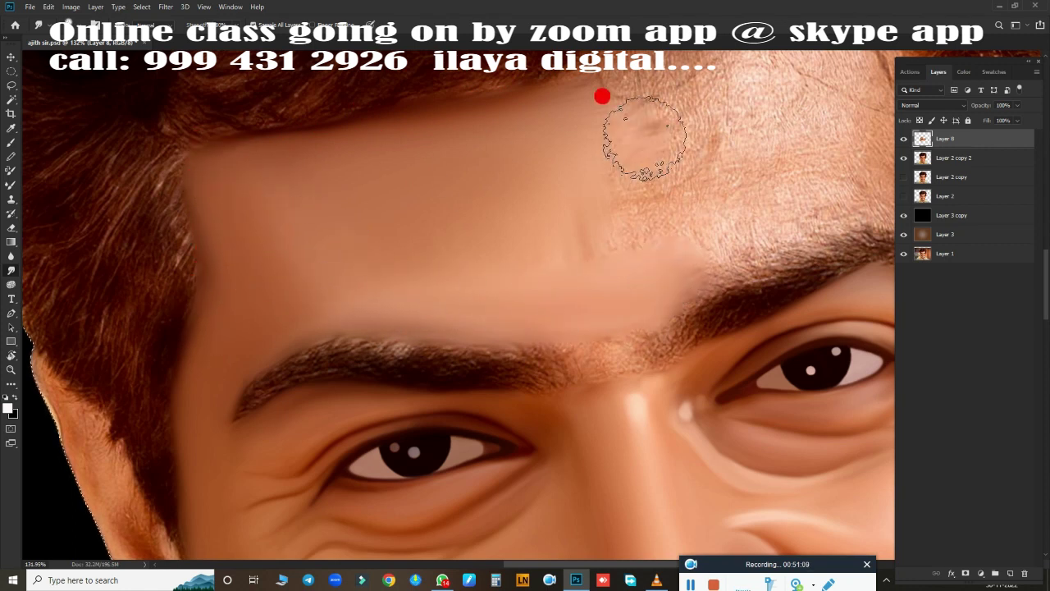
{"action": "mouse_move", "coordinate": [602, 97]}
{"action": "left_mouse_down"}
{"action": "mouse_move", "coordinate": [647, 173]}
{"action": "mouse_move", "coordinate": [527, 181]}
{"action": "left_mouse_up"}
{"action": "mouse_move", "coordinate": [741, 133]}
{"action": "left_mouse_down"}
{"action": "mouse_move", "coordinate": [420, 248]}
{"action": "mouse_move", "coordinate": [600, 241]}
{"action": "mouse_move", "coordinate": [566, 244]}
{"action": "mouse_move", "coordinate": [537, 120]}
{"action": "mouse_move", "coordinate": [562, 131]}
{"action": "mouse_move", "coordinate": [541, 175]}
{"action": "mouse_move", "coordinate": [541, 165]}
{"action": "mouse_move", "coordinate": [558, 279]}
{"action": "left_mouse_up"}
{"action": "mouse_move", "coordinate": [335, 200]}
{"action": "left_mouse_down"}
{"action": "mouse_move", "coordinate": [281, 175]}
{"action": "mouse_move", "coordinate": [422, 129]}
{"action": "mouse_move", "coordinate": [329, 183]}
{"action": "mouse_move", "coordinate": [511, 130]}
{"action": "left_mouse_up"}
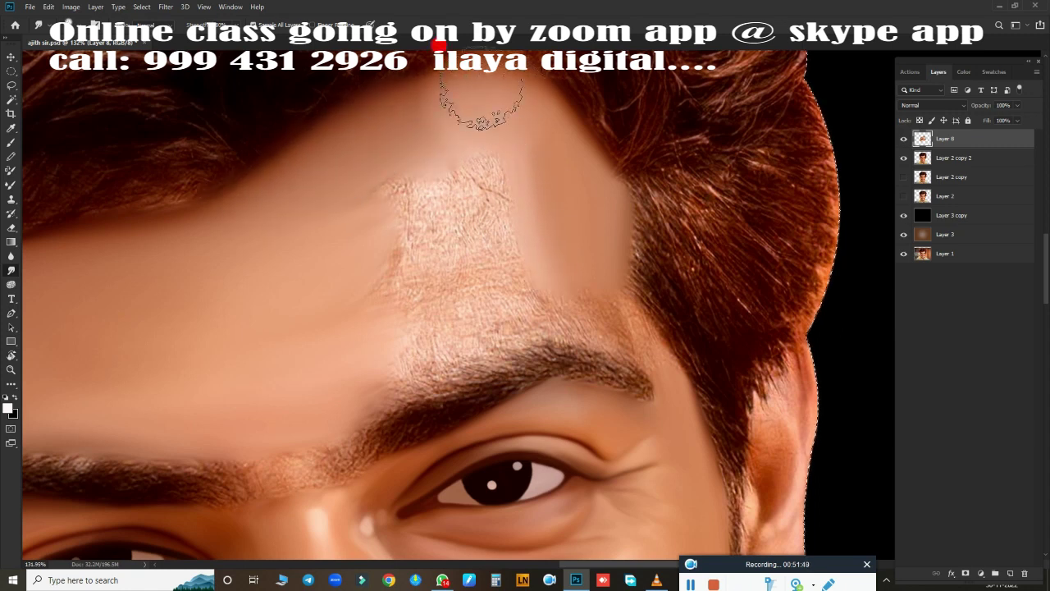
{"action": "scroll", "coordinate": [459, 139], "scroll_direction": "up", "scroll_amount": 2}
{"action": "mouse_move", "coordinate": [223, 256]}
{"action": "left_mouse_down"}
{"action": "mouse_move", "coordinate": [246, 223]}
{"action": "mouse_move", "coordinate": [452, 118]}
{"action": "mouse_move", "coordinate": [368, 159]}
{"action": "mouse_move", "coordinate": [569, 251]}
{"action": "left_mouse_up"}
Step: Smooth the textured patch beside the brow with a smaller brush, then switch to an enlarged Eraser
{"action": "scroll", "coordinate": [568, 251], "scroll_direction": "down", "scroll_amount": 5}
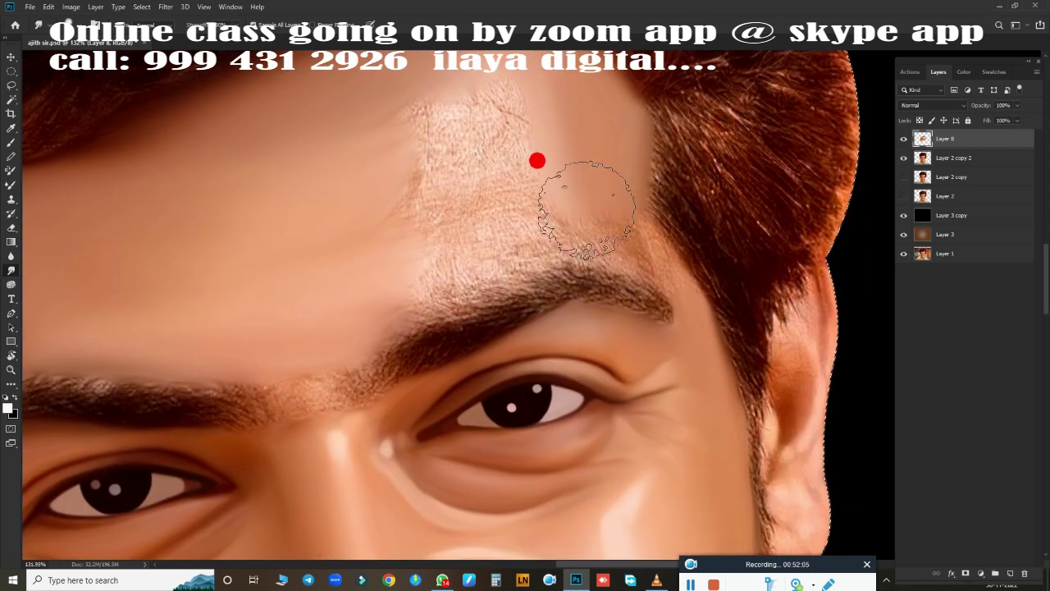
{"action": "key", "text": "["}
{"action": "key", "text": "["}
{"action": "key", "text": "["}
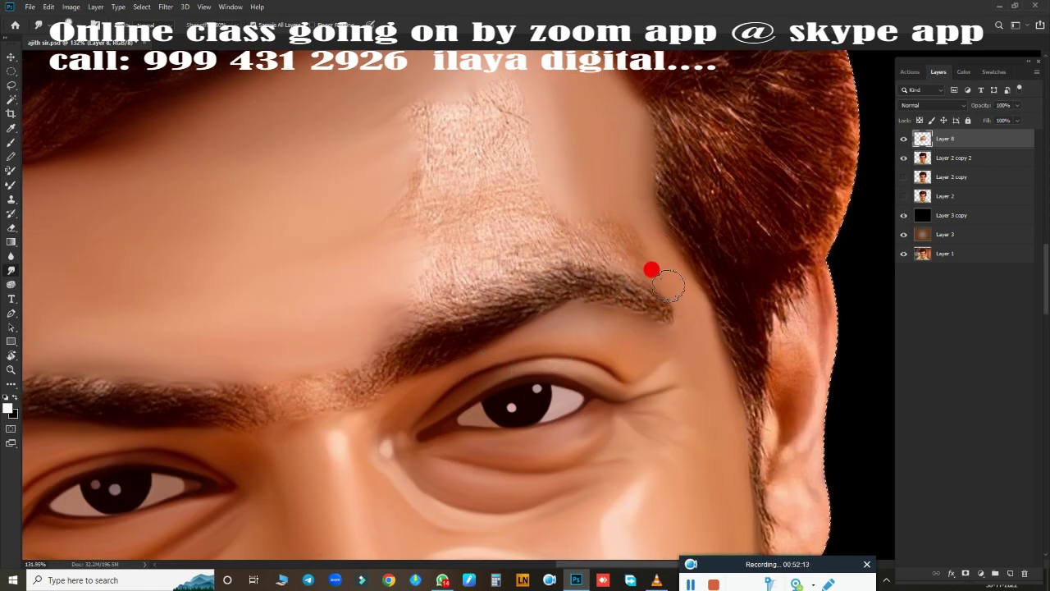
{"action": "mouse_move", "coordinate": [603, 223]}
{"action": "left_mouse_down"}
{"action": "mouse_move", "coordinate": [575, 211]}
{"action": "mouse_move", "coordinate": [610, 236]}
{"action": "left_mouse_up"}
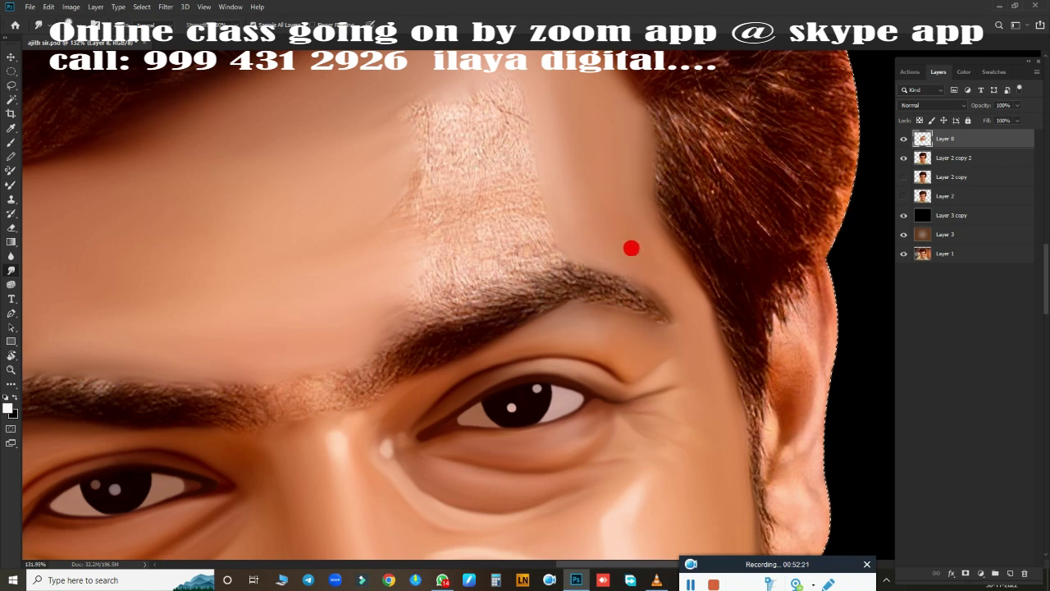
{"action": "mouse_move", "coordinate": [659, 276]}
{"action": "left_mouse_down"}
{"action": "mouse_move", "coordinate": [468, 258]}
{"action": "mouse_move", "coordinate": [531, 247]}
{"action": "mouse_move", "coordinate": [399, 305]}
{"action": "mouse_move", "coordinate": [492, 181]}
{"action": "mouse_move", "coordinate": [446, 176]}
{"action": "mouse_move", "coordinate": [468, 106]}
{"action": "mouse_move", "coordinate": [563, 228]}
{"action": "left_mouse_up"}
{"action": "scroll", "coordinate": [563, 228], "scroll_direction": "down", "scroll_amount": 2}
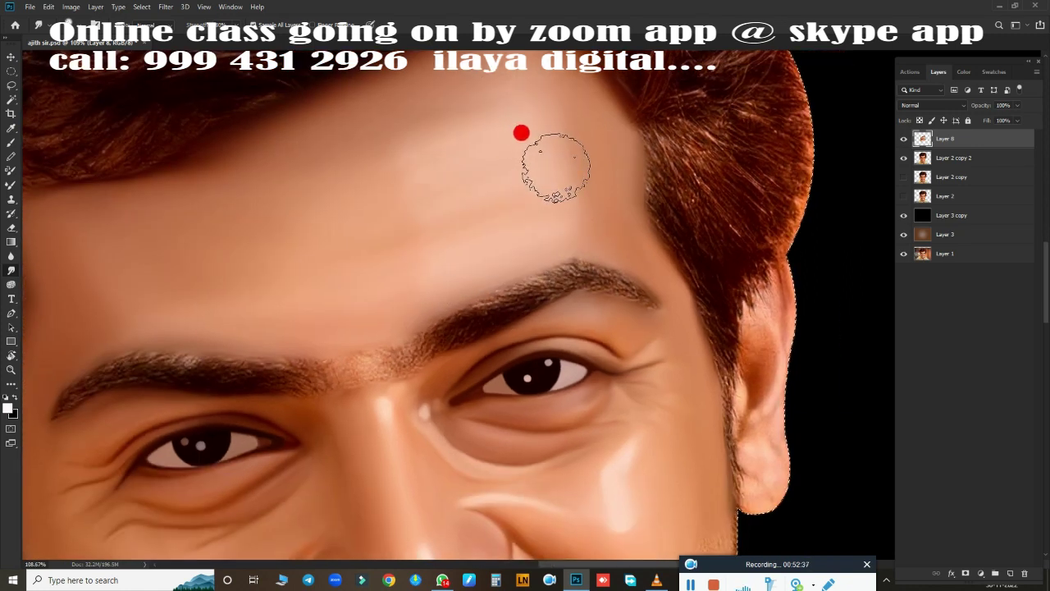
{"action": "scroll", "coordinate": [417, 159], "scroll_direction": "down", "scroll_amount": 3}
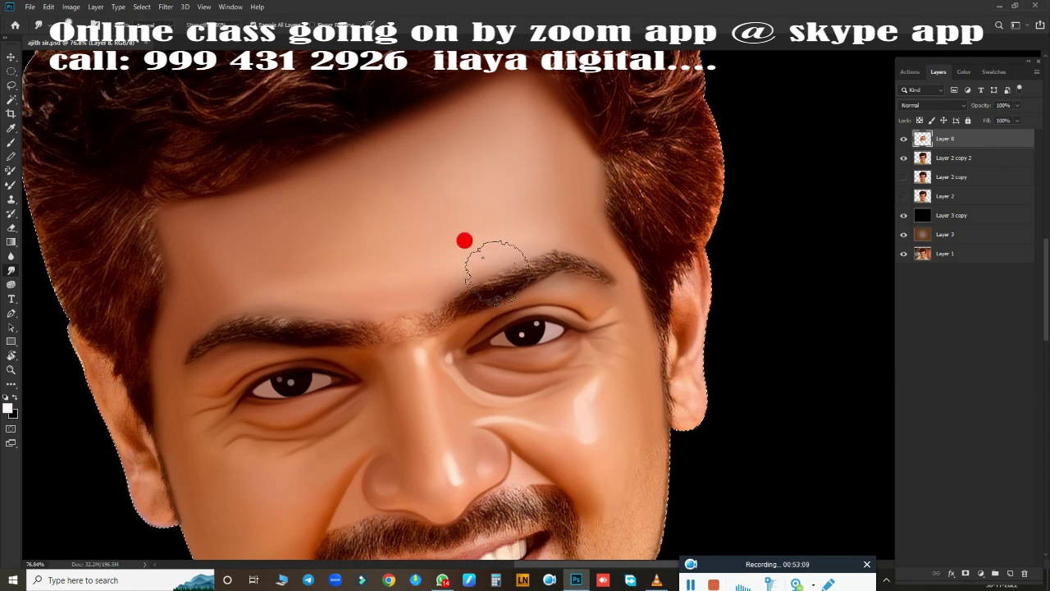
{"action": "key", "text": "e"}
{"action": "key", "text": "bracketright"}
{"action": "key", "text": "bracketright"}
{"action": "key", "text": "bracketright"}
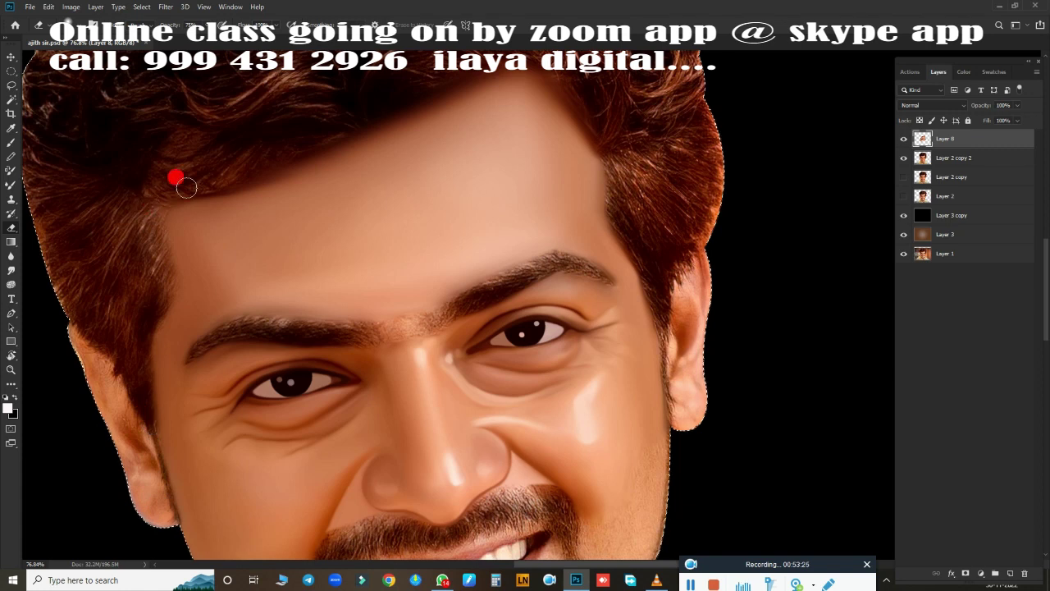
Step: Erase Layer 8's smudging along the forehead hairline, comparing with the layer toggled off
{"action": "scroll", "coordinate": [348, 204], "scroll_direction": "up", "scroll_amount": 2}
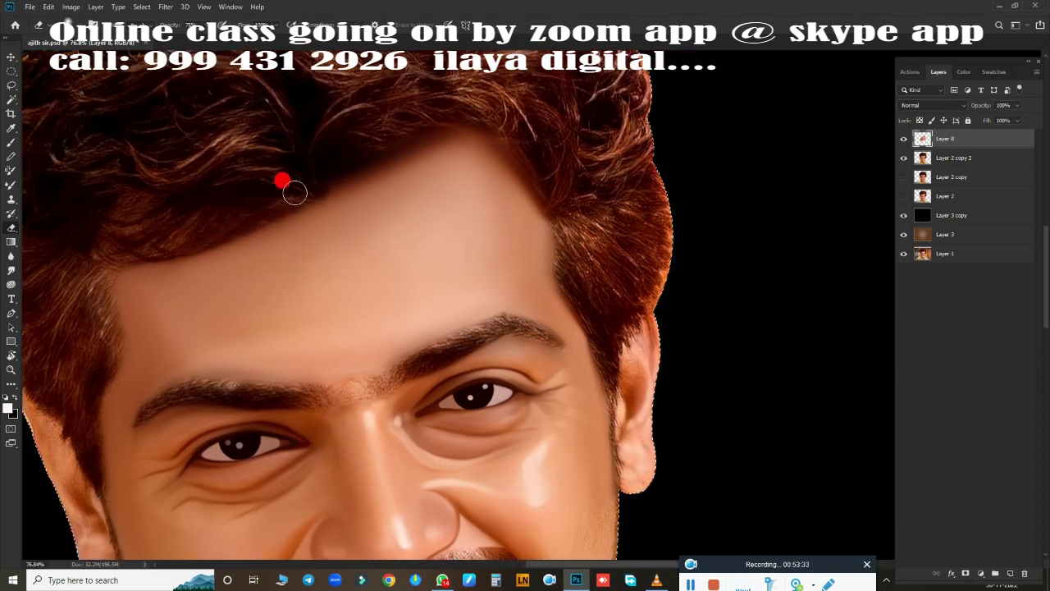
{"action": "left_click_drag", "start_coordinate": [564, 266], "coordinate": [558, 205]}
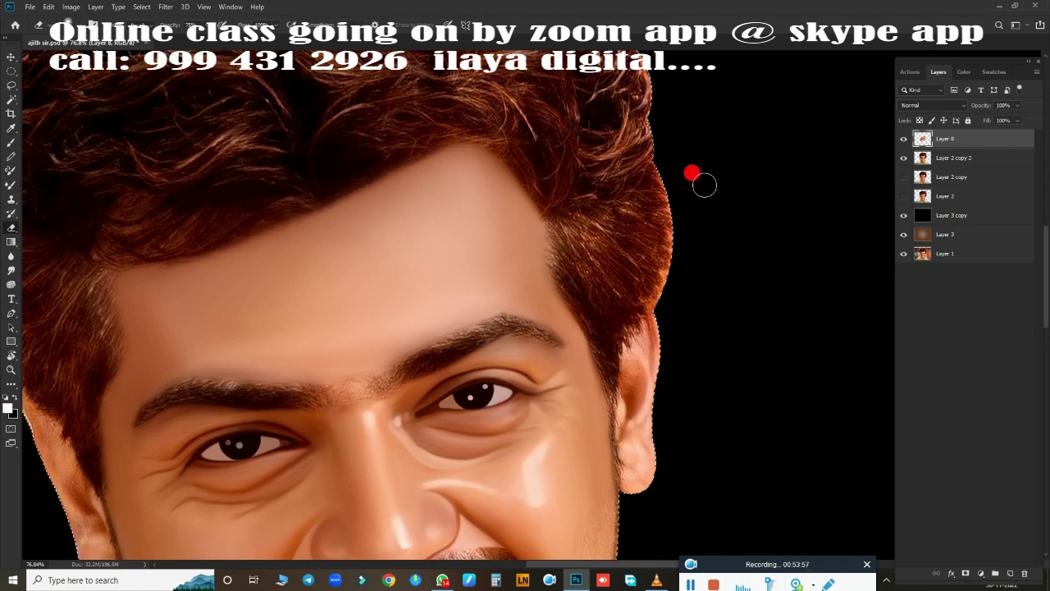
{"action": "left_click", "coordinate": [903, 139]}
{"action": "left_click", "coordinate": [904, 138]}
{"action": "left_click_drag", "start_coordinate": [153, 238], "coordinate": [541, 238]}
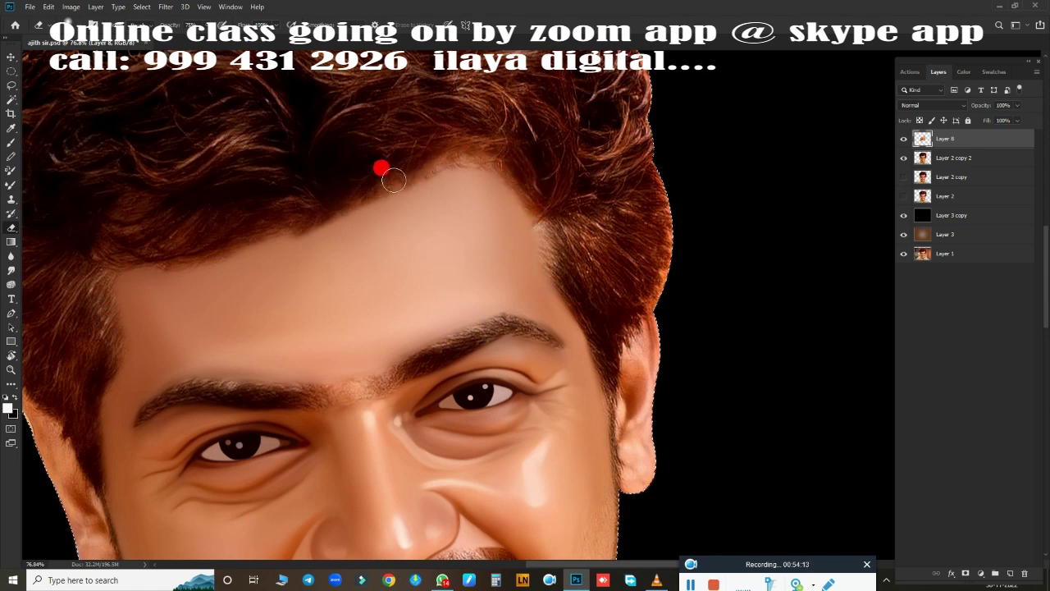
{"action": "key", "text": "ctrl+0"}
Step: Smooth away the stray hairs between the eyebrows and along the eyebrow
{"action": "scroll", "coordinate": [648, 230], "scroll_direction": "up", "scroll_amount": 3}
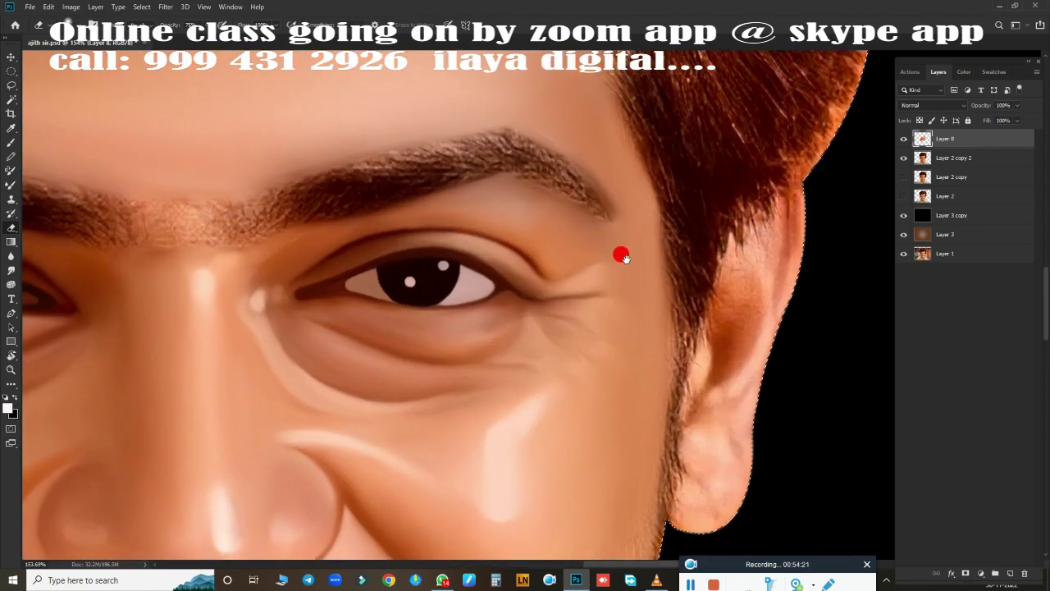
{"action": "scroll", "coordinate": [402, 188], "scroll_direction": "up", "scroll_amount": 2}
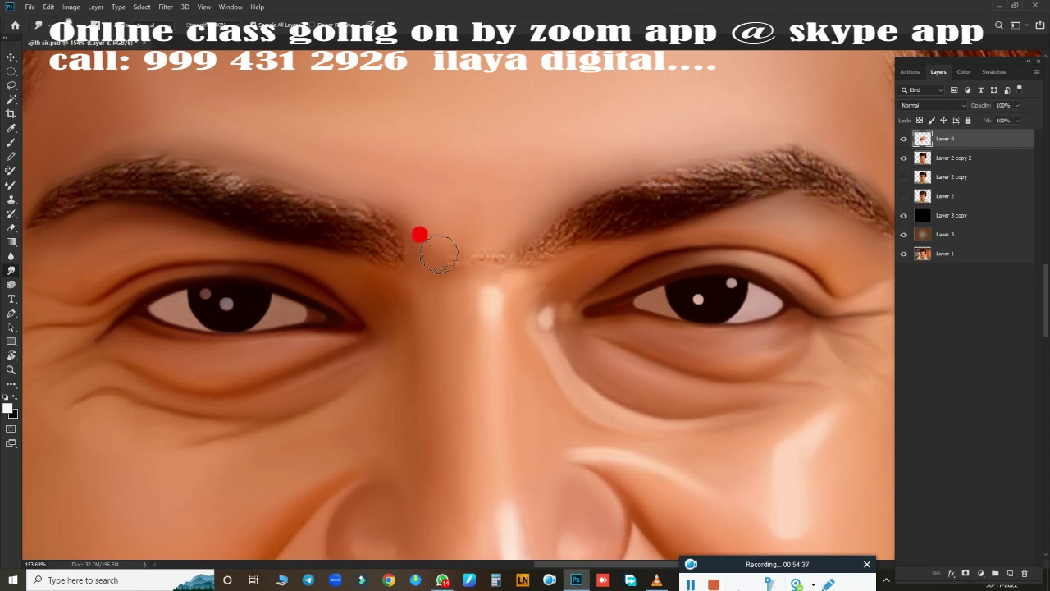
{"action": "left_click_drag", "start_coordinate": [459, 256], "coordinate": [527, 250]}
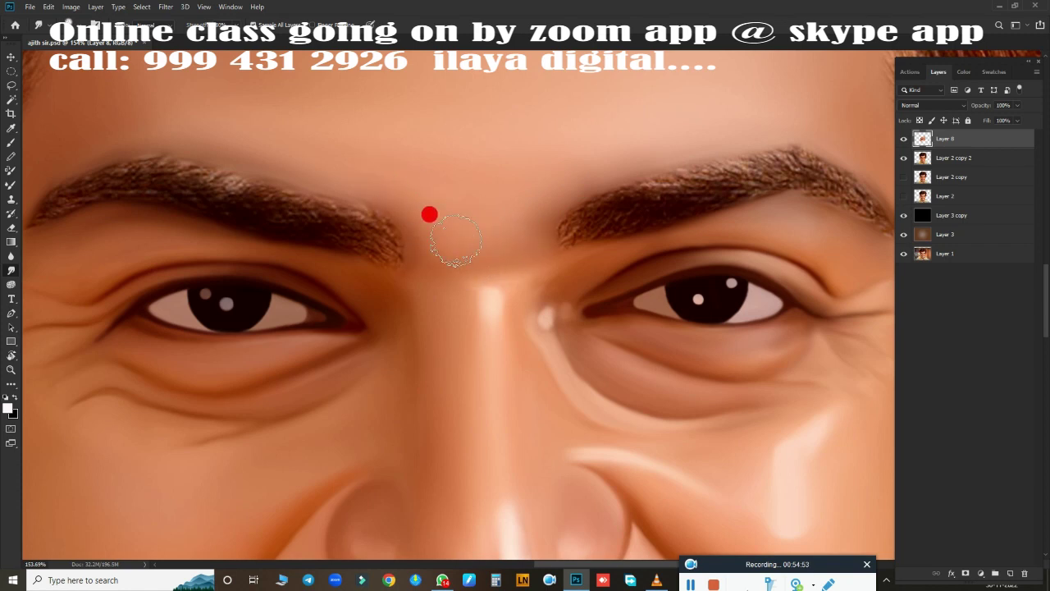
{"action": "scroll", "coordinate": [559, 259], "scroll_direction": "right", "scroll_amount": 5}
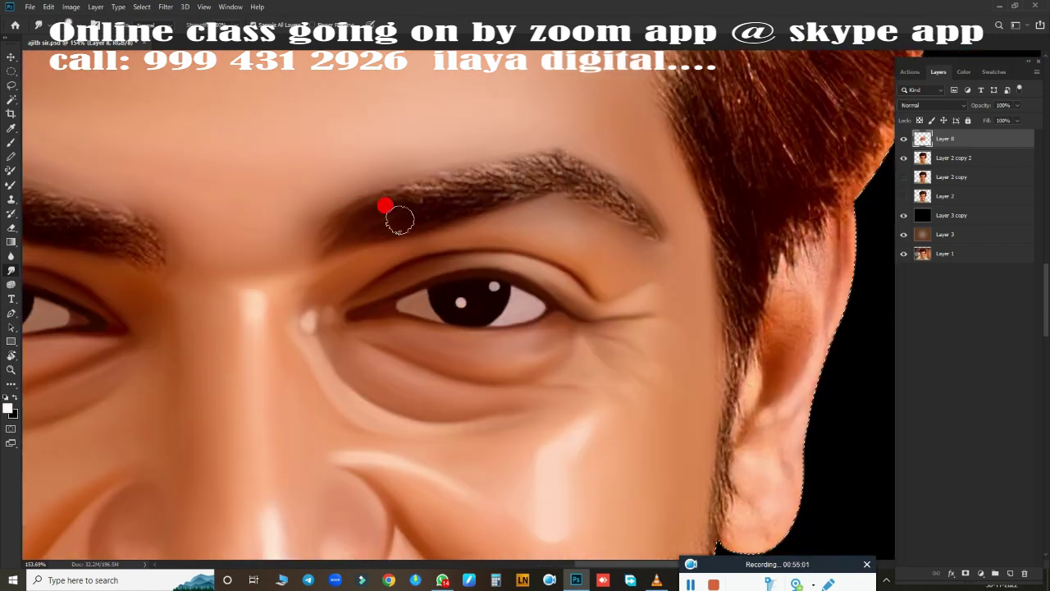
{"action": "left_click_drag", "start_coordinate": [399, 233], "coordinate": [371, 206]}
{"action": "scroll", "coordinate": [493, 176], "scroll_direction": "right", "scroll_amount": 2}
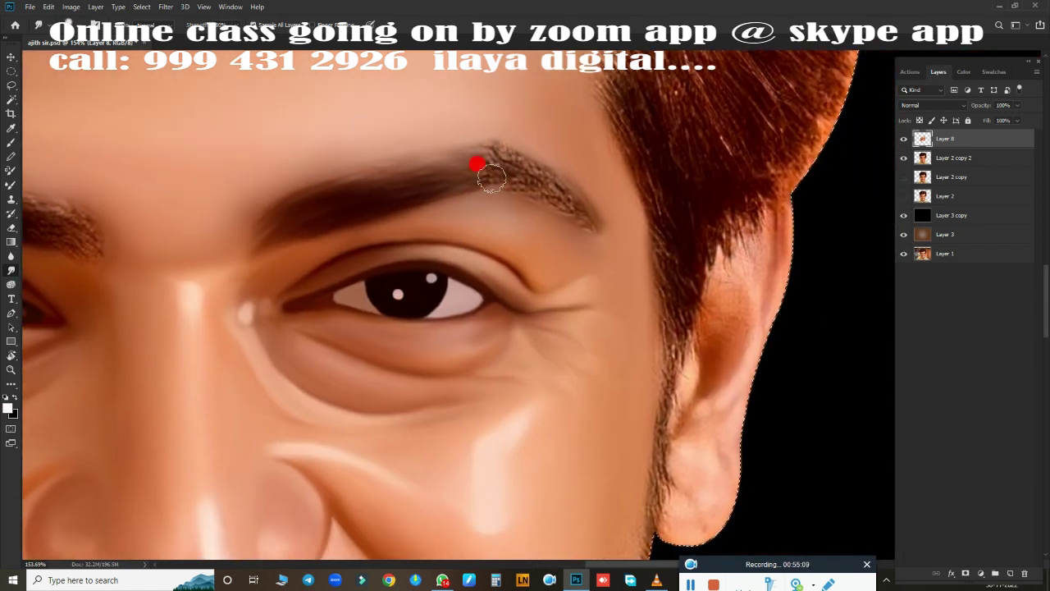
{"action": "left_click_drag", "start_coordinate": [493, 176], "coordinate": [542, 175]}
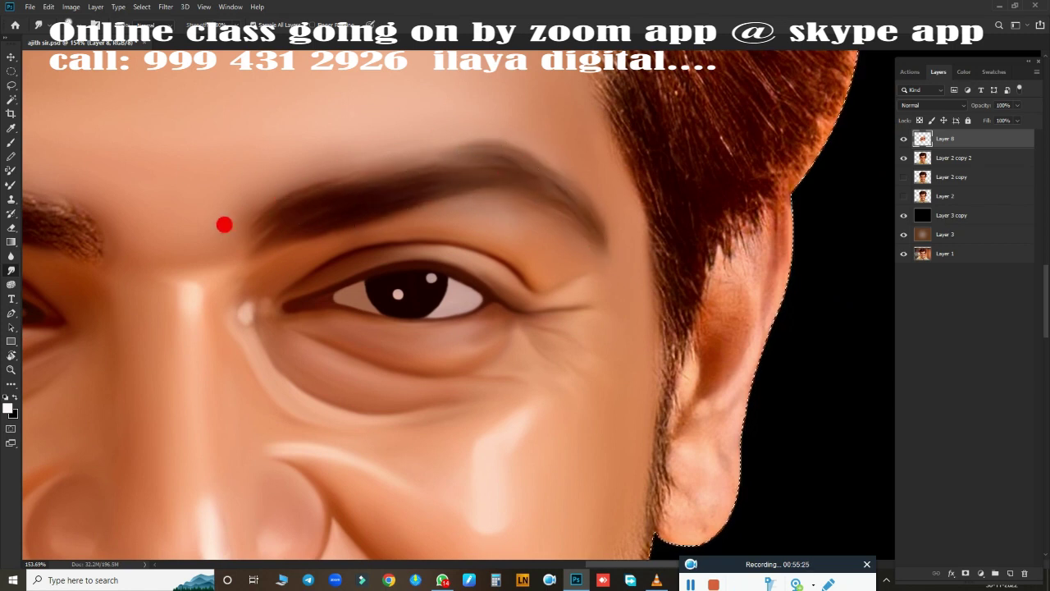
Step: Blend the light strands on the left eyebrow and the skin around the left eye
{"action": "left_click_drag", "start_coordinate": [339, 168], "coordinate": [727, 129]}
{"action": "left_click_drag", "start_coordinate": [277, 159], "coordinate": [346, 168]}
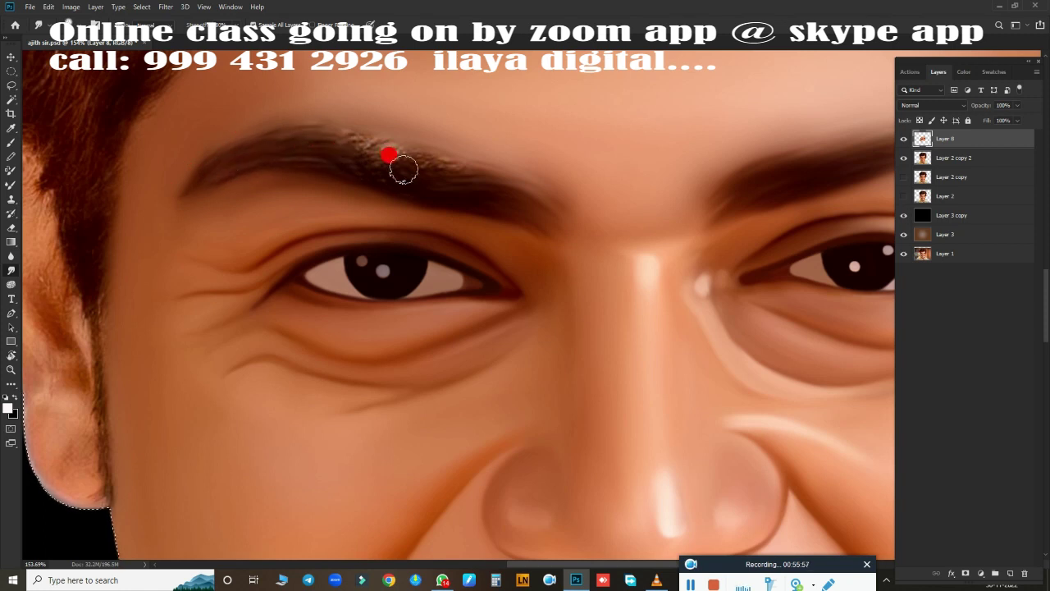
{"action": "left_click_drag", "start_coordinate": [406, 184], "coordinate": [435, 159]}
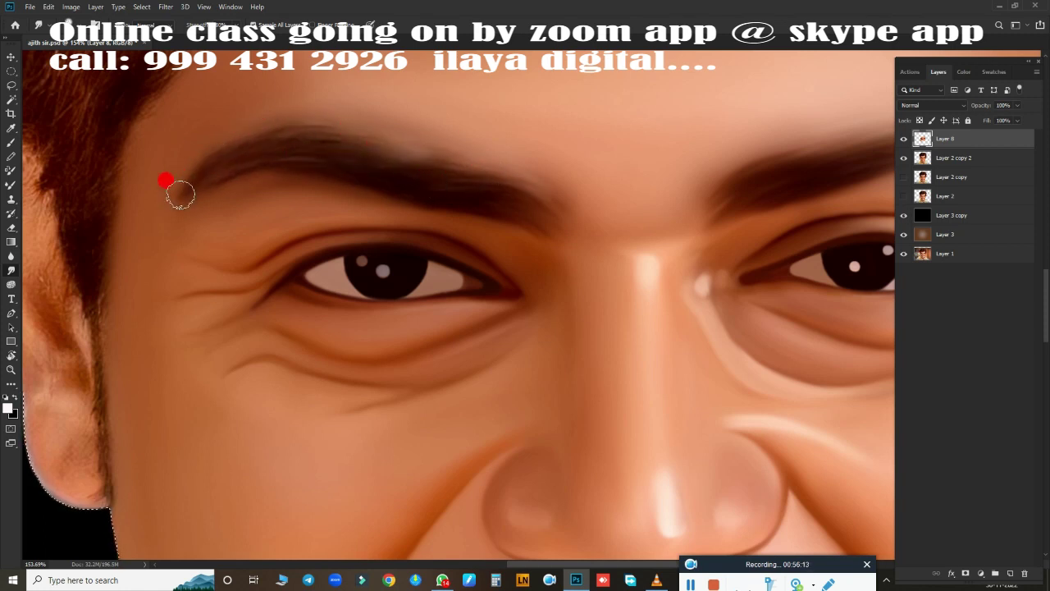
{"action": "scroll", "coordinate": [540, 275], "scroll_direction": "down", "scroll_amount": 5}
{"action": "scroll", "coordinate": [575, 279], "scroll_direction": "up", "scroll_amount": 5}
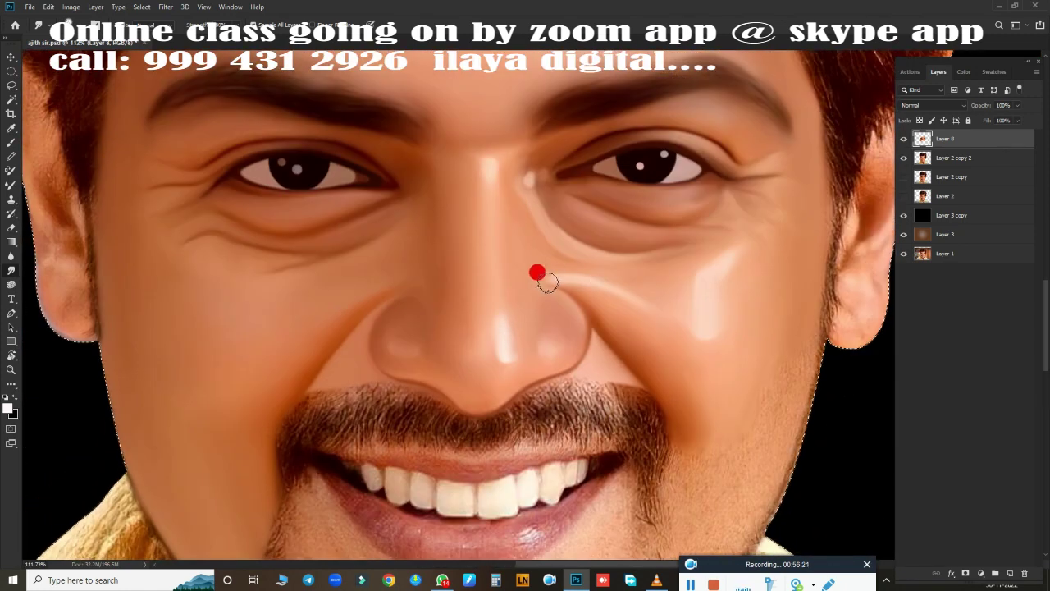
{"action": "scroll", "coordinate": [539, 274], "scroll_direction": "down", "scroll_amount": 5}
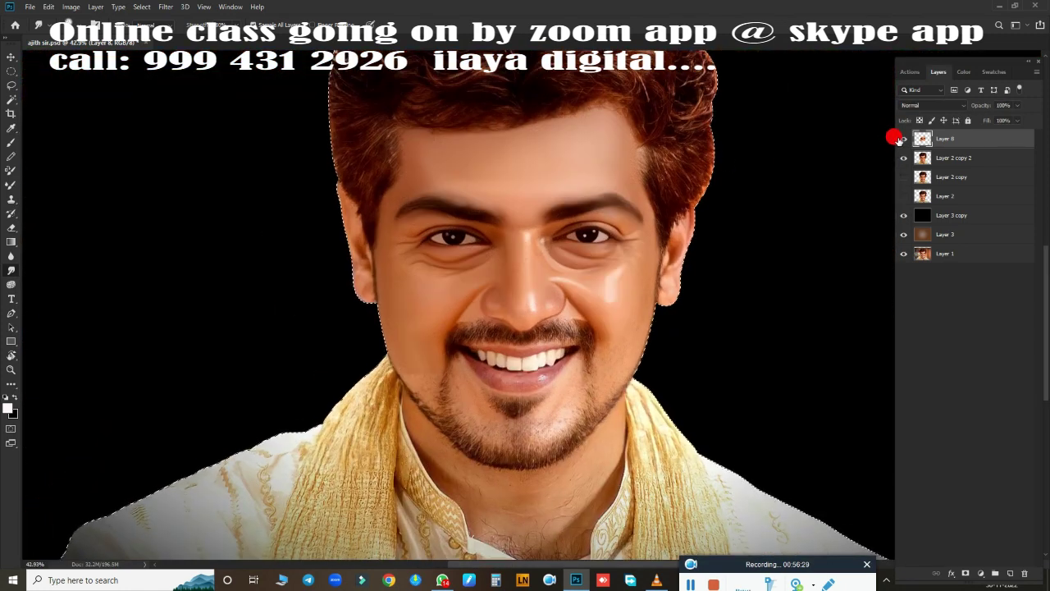
{"action": "scroll", "coordinate": [534, 254], "scroll_direction": "up", "scroll_amount": 7}
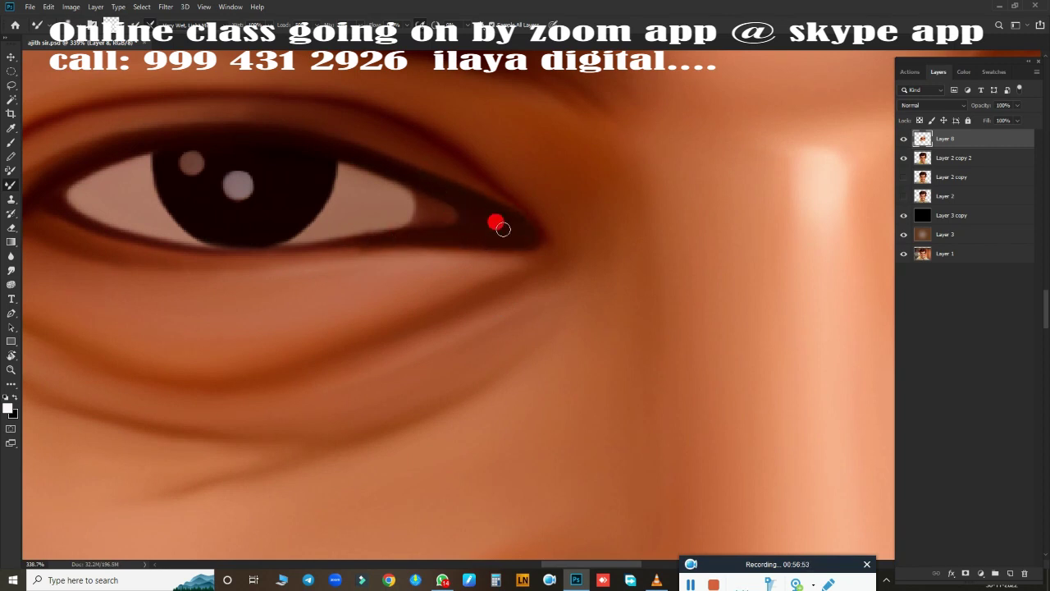
{"action": "scroll", "coordinate": [465, 247], "scroll_direction": "down", "scroll_amount": 6}
Step: Zoom in to inspect the eye, beard, mouth and teeth up close
{"action": "scroll", "coordinate": [448, 259], "scroll_direction": "up", "scroll_amount": 1}
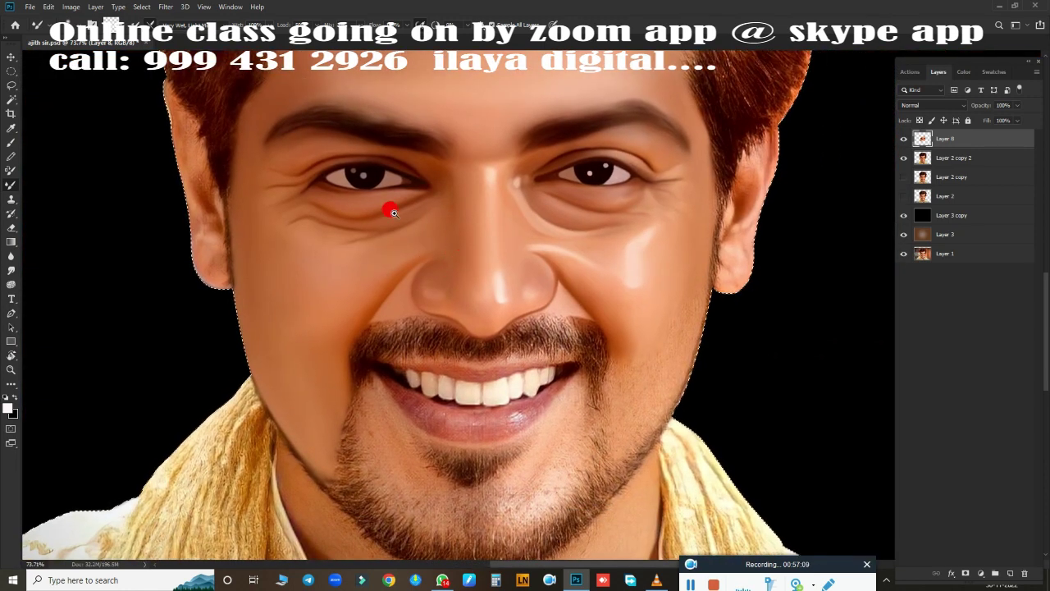
{"action": "scroll", "coordinate": [386, 182], "scroll_direction": "up", "scroll_amount": 5}
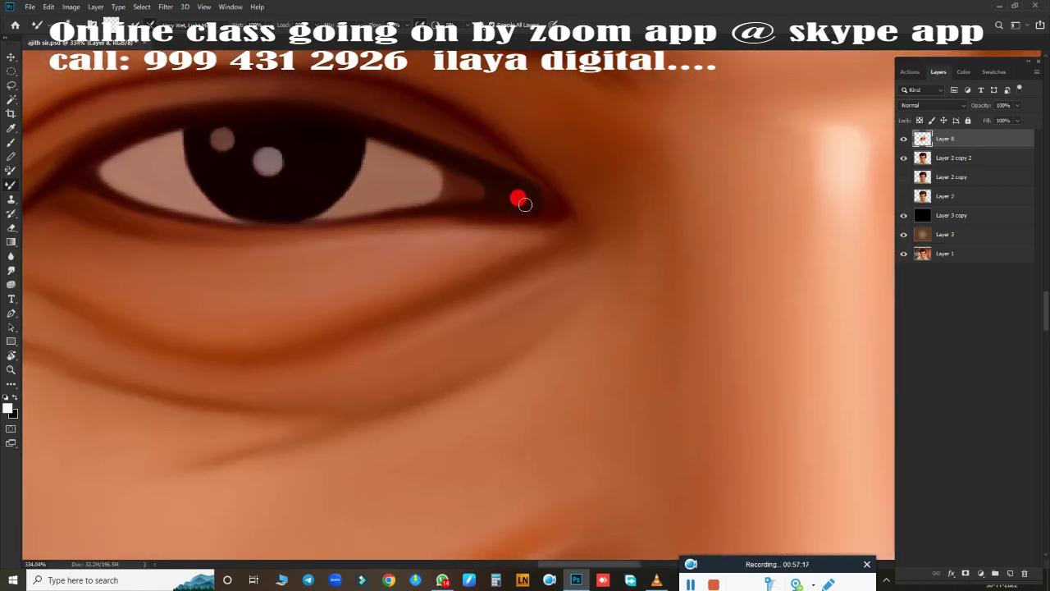
{"action": "scroll", "coordinate": [339, 223], "scroll_direction": "down", "scroll_amount": 5}
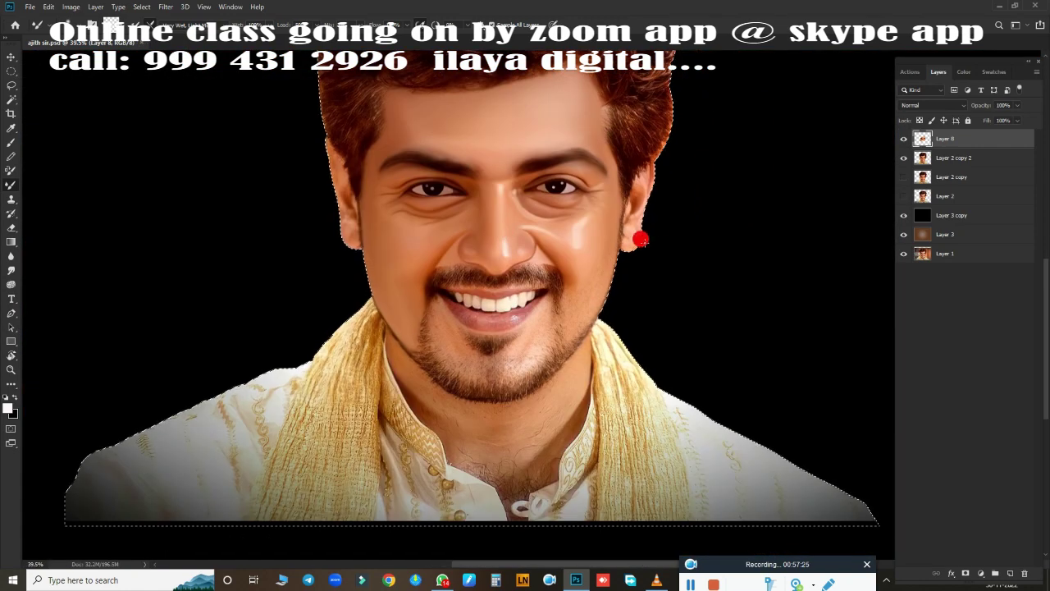
{"action": "scroll", "coordinate": [598, 277], "scroll_direction": "up", "scroll_amount": 2}
{"action": "scroll", "coordinate": [629, 391], "scroll_direction": "up", "scroll_amount": 2}
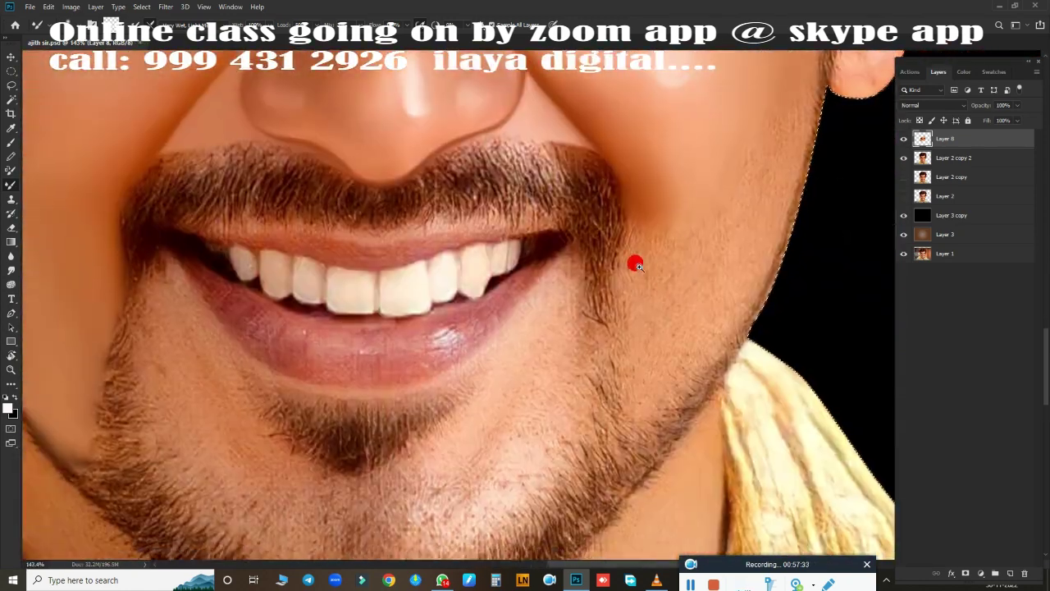
{"action": "scroll", "coordinate": [633, 262], "scroll_direction": "up", "scroll_amount": 2}
{"action": "scroll", "coordinate": [548, 222], "scroll_direction": "up", "scroll_amount": 1}
{"action": "scroll", "coordinate": [468, 272], "scroll_direction": "up", "scroll_amount": 1}
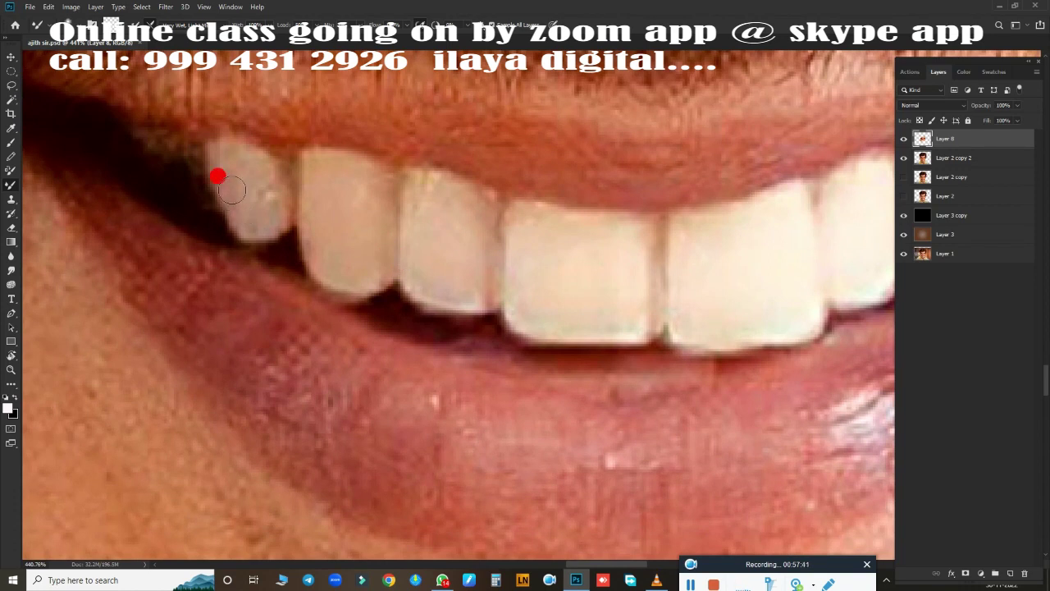
Step: Brush-select the leftmost tooth with the Quick Selection tool and fit the portrait on screen
{"action": "key", "text": "w"}
{"action": "left_click_drag", "start_coordinate": [232, 189], "coordinate": [206, 163]}
{"action": "key", "text": "ctrl+0"}
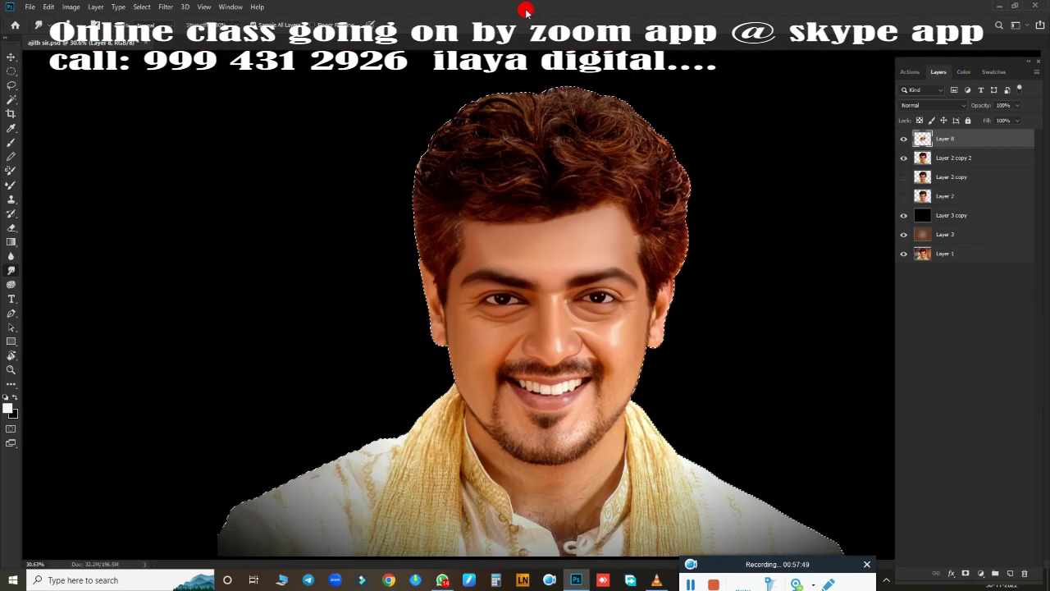
Step: Toggle the portrait layer's visibility to check it and save the document
{"action": "left_click", "coordinate": [904, 158]}
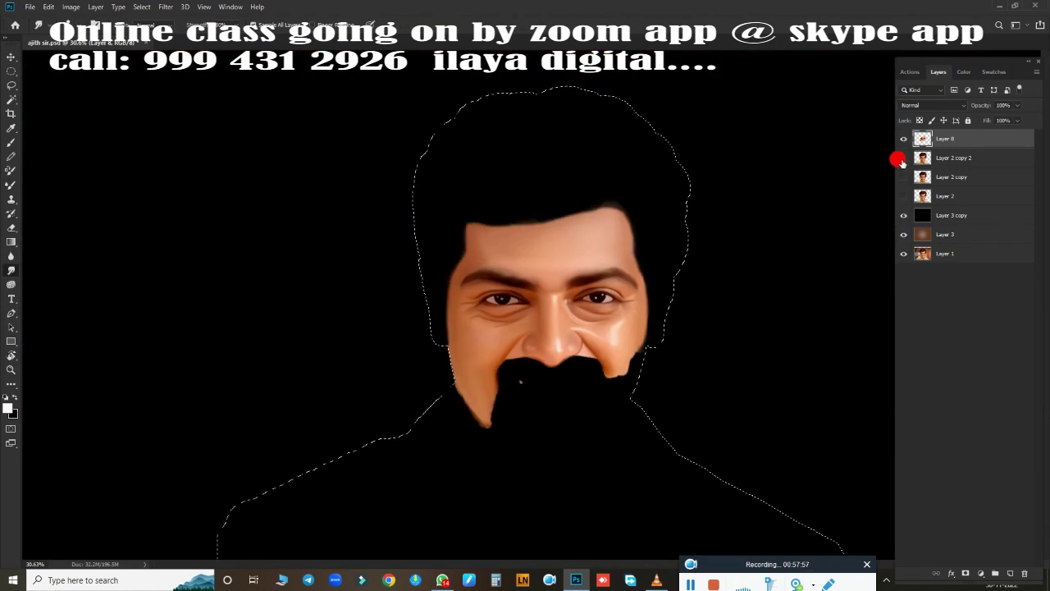
{"action": "left_click", "coordinate": [904, 158]}
{"action": "key", "text": "ctrl+s"}
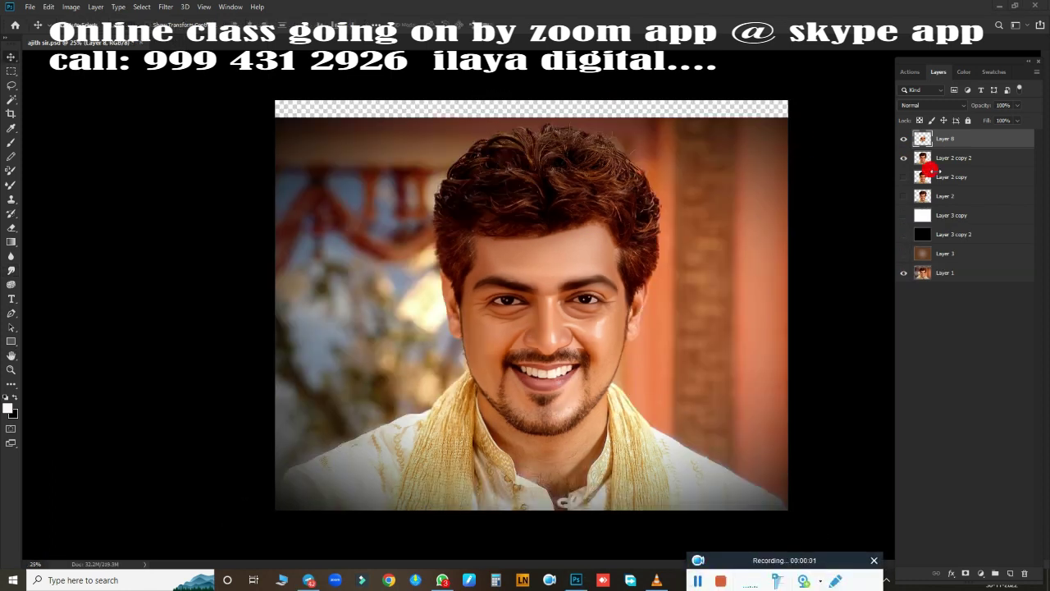
Step: Cycle the white, brown and black background layers, leaving white behind the portrait
{"action": "left_click", "coordinate": [904, 215]}
{"action": "left_click", "coordinate": [903, 216]}
{"action": "left_click", "coordinate": [904, 253]}
{"action": "left_click", "coordinate": [904, 254]}
{"action": "key", "text": "ctrl+plus"}
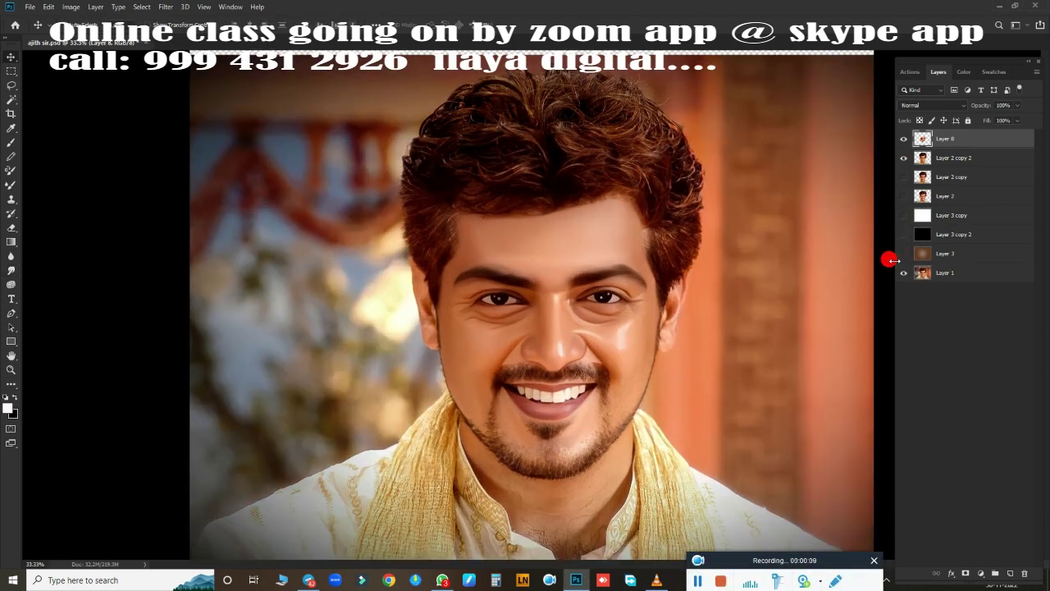
{"action": "left_click", "coordinate": [904, 254]}
{"action": "left_click", "coordinate": [904, 235]}
{"action": "left_click", "coordinate": [903, 234]}
{"action": "left_click", "coordinate": [904, 234]}
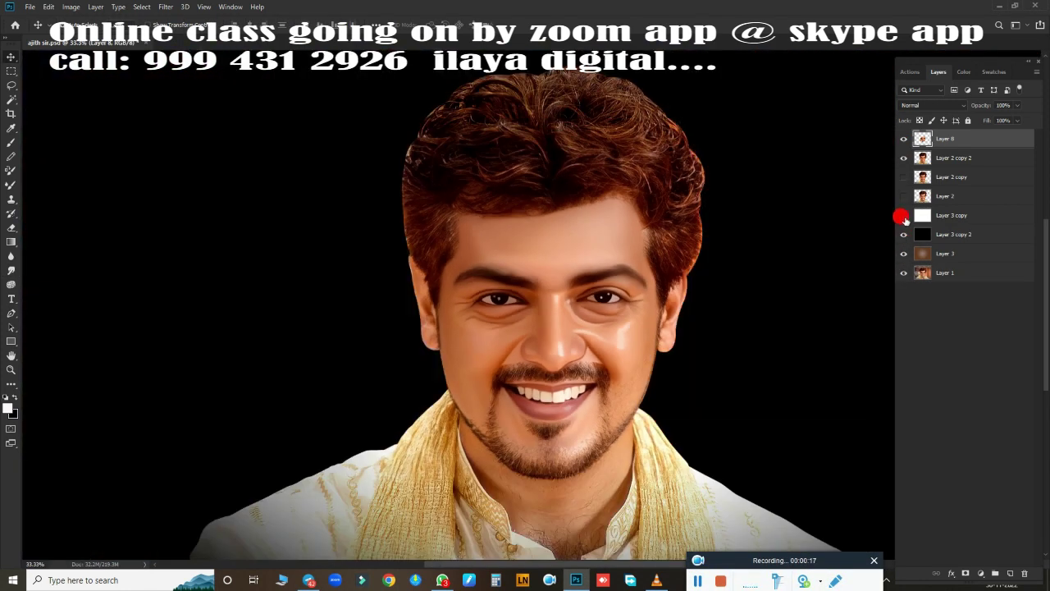
{"action": "left_click", "coordinate": [904, 215]}
{"action": "key", "text": "ctrl+0"}
{"action": "scroll", "coordinate": [718, 277], "scroll_direction": "up", "scroll_amount": 5}
{"action": "scroll", "coordinate": [664, 227], "scroll_direction": "down", "scroll_amount": 2}
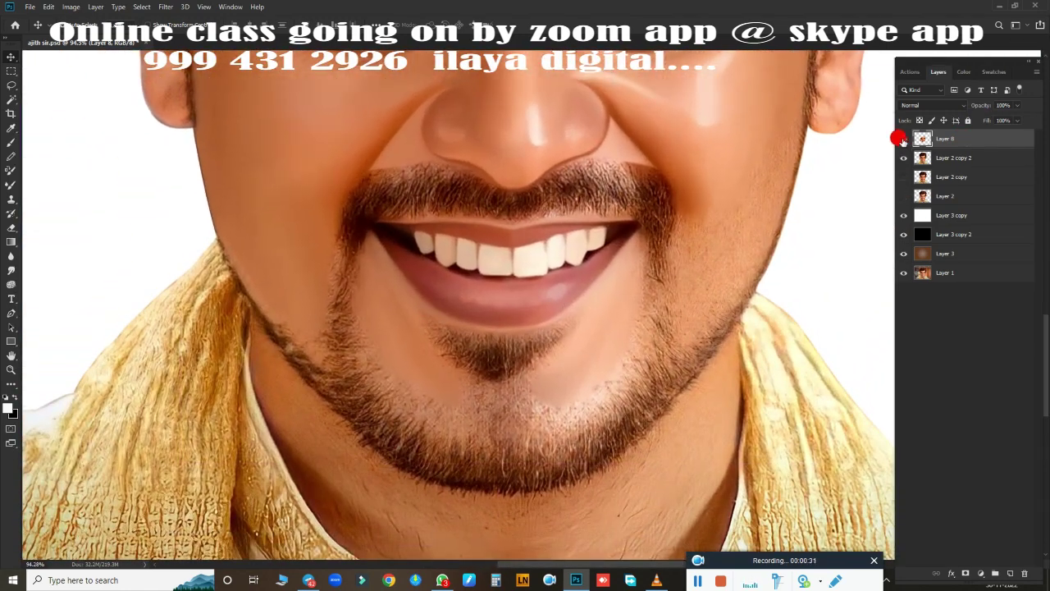
Step: Hide Layer 8, add a new empty layer on top and load the subject outline as a selection
{"action": "left_click", "coordinate": [903, 139]}
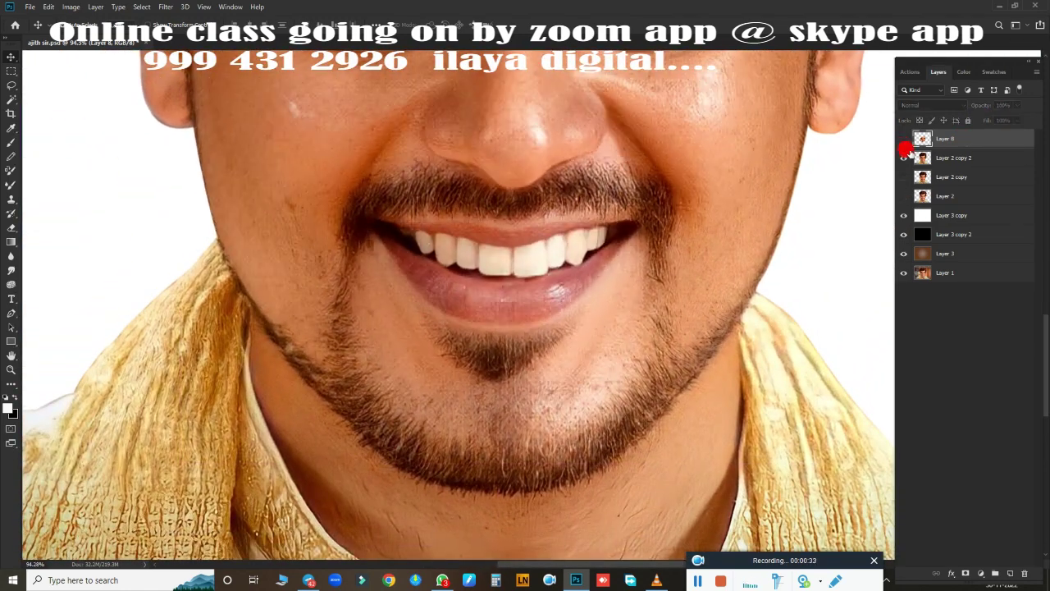
{"action": "left_click", "coordinate": [1011, 573]}
{"action": "scroll", "coordinate": [717, 219], "scroll_direction": "up", "scroll_amount": 3}
{"action": "left_click", "coordinate": [922, 176], "text": "ctrl"}
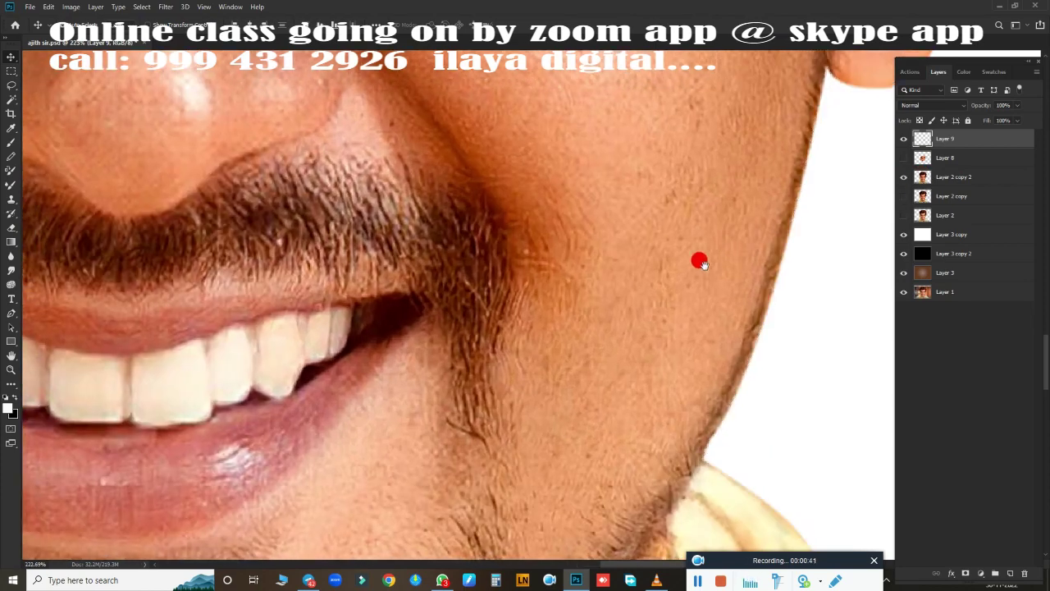
{"action": "scroll", "coordinate": [664, 265], "scroll_direction": "down", "scroll_amount": 2}
Step: Blend the cheek skin and beard edge along the jaw and mouth corner on Layer 9
{"action": "key", "text": "bracketleft"}
{"action": "key", "text": "bracketleft"}
{"action": "key", "text": "bracketleft"}
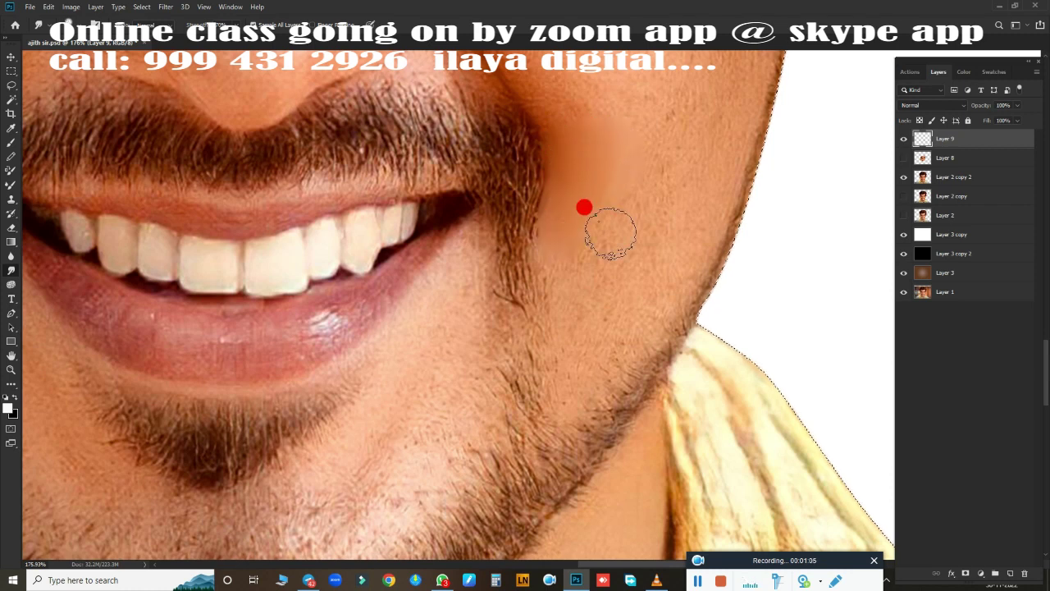
{"action": "left_click_drag", "start_coordinate": [610, 233], "coordinate": [580, 376]}
{"action": "mouse_move", "coordinate": [570, 297]}
{"action": "left_mouse_down"}
{"action": "mouse_move", "coordinate": [654, 218]}
{"action": "mouse_move", "coordinate": [713, 202]}
{"action": "mouse_move", "coordinate": [654, 246]}
{"action": "mouse_move", "coordinate": [575, 382]}
{"action": "mouse_move", "coordinate": [708, 129]}
{"action": "mouse_move", "coordinate": [640, 145]}
{"action": "mouse_move", "coordinate": [630, 281]}
{"action": "mouse_move", "coordinate": [621, 257]}
{"action": "mouse_move", "coordinate": [651, 248]}
{"action": "mouse_move", "coordinate": [633, 317]}
{"action": "mouse_move", "coordinate": [537, 240]}
{"action": "left_mouse_up"}
{"action": "scroll", "coordinate": [537, 240], "scroll_direction": "up", "scroll_amount": 3}
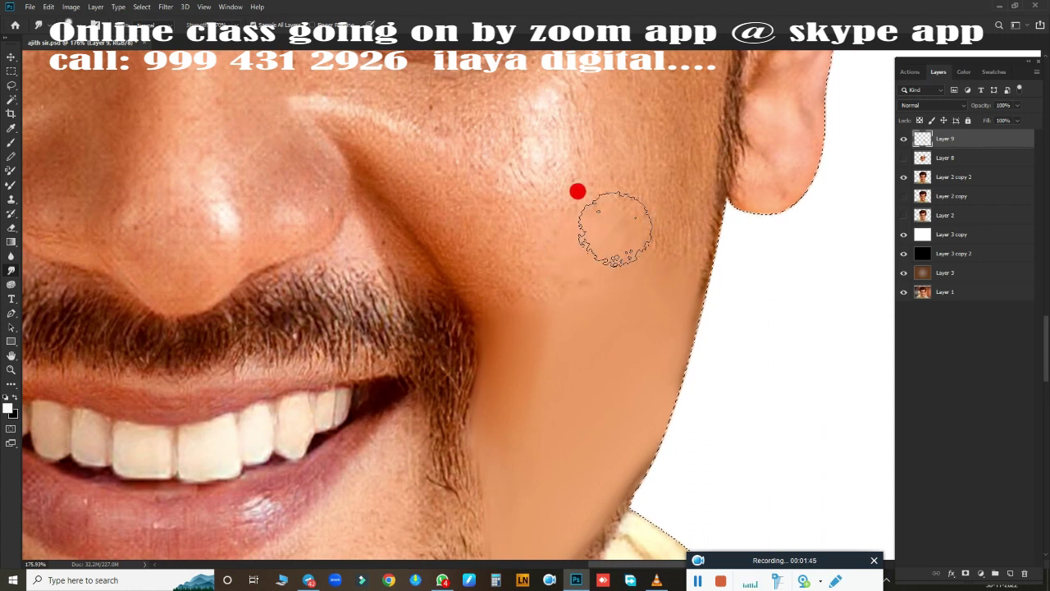
{"action": "left_click_drag", "start_coordinate": [611, 229], "coordinate": [495, 270]}
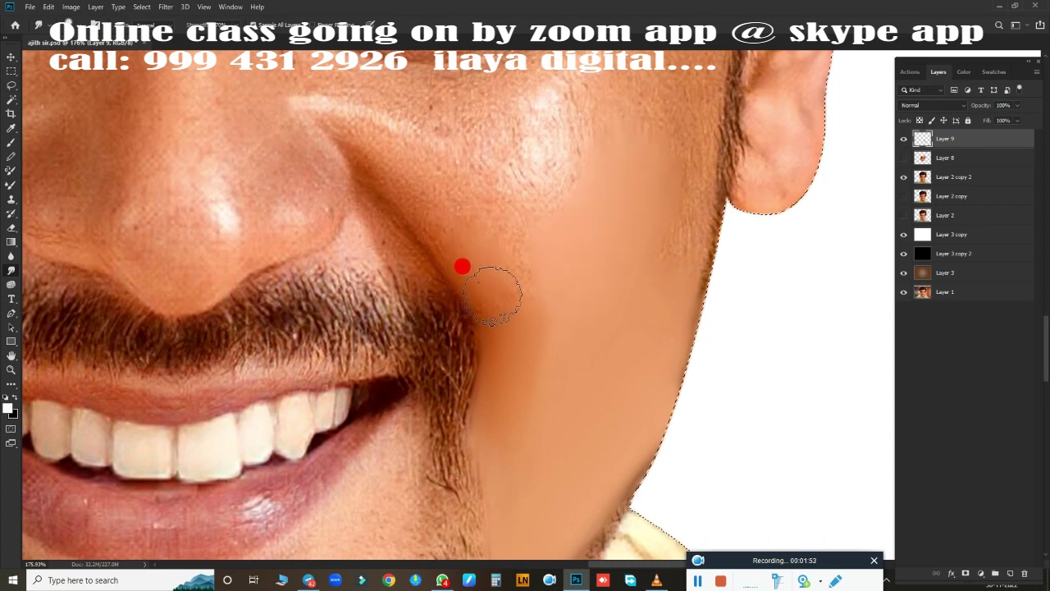
{"action": "mouse_move", "coordinate": [486, 311]}
{"action": "left_mouse_down"}
{"action": "mouse_move", "coordinate": [511, 347]}
{"action": "mouse_move", "coordinate": [582, 265]}
{"action": "mouse_move", "coordinate": [539, 252]}
{"action": "mouse_move", "coordinate": [698, 215]}
{"action": "mouse_move", "coordinate": [681, 224]}
{"action": "left_mouse_up"}
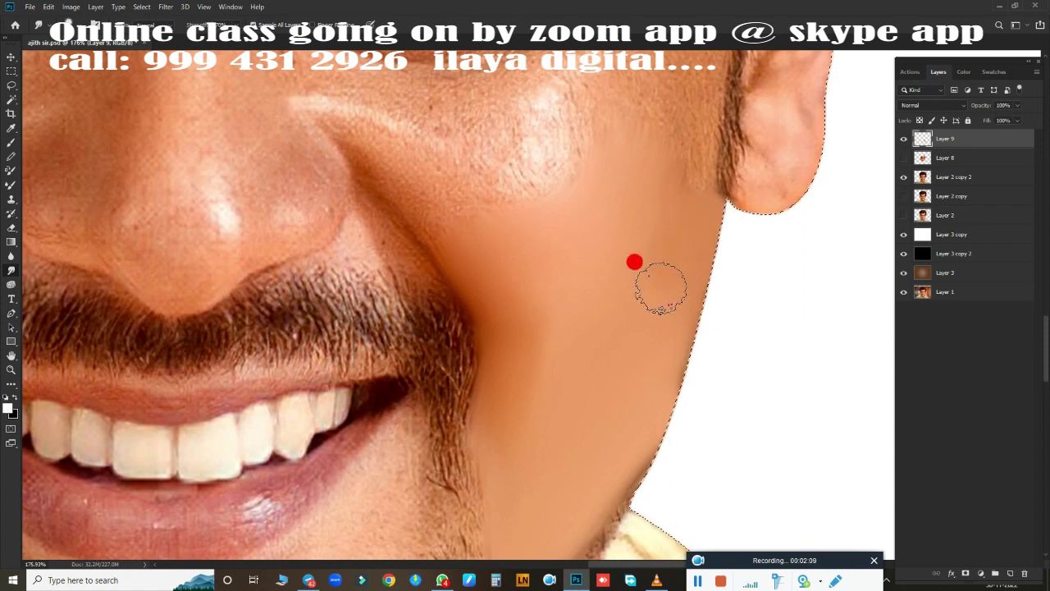
{"action": "mouse_move", "coordinate": [661, 288]}
{"action": "left_mouse_down"}
{"action": "mouse_move", "coordinate": [659, 487]}
{"action": "mouse_move", "coordinate": [663, 328]}
{"action": "mouse_move", "coordinate": [686, 205]}
{"action": "left_mouse_up"}
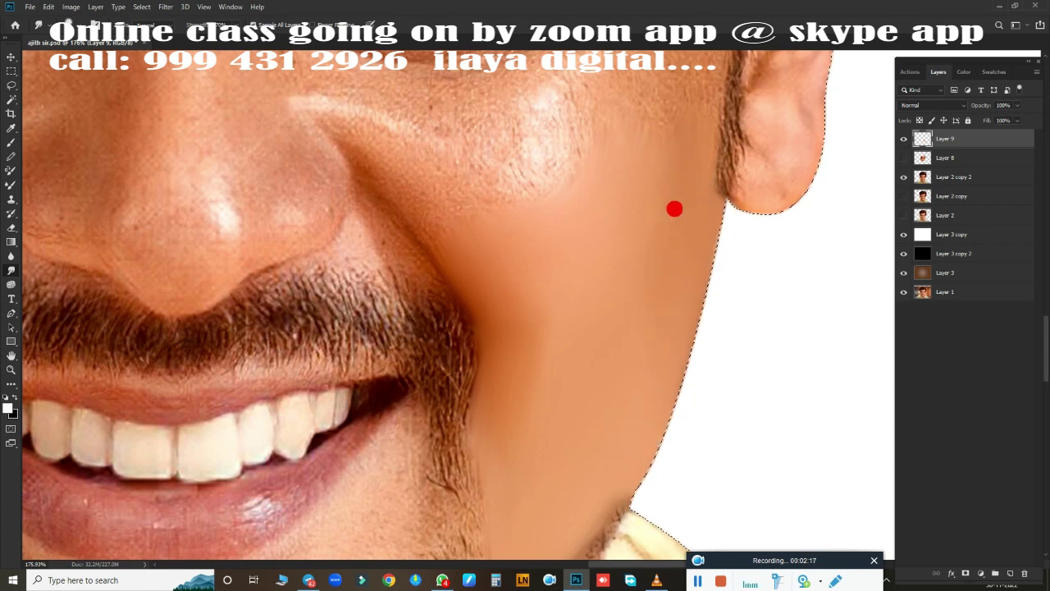
Step: Show the painted Layer 8 again and merge it into Layer 9 with Ctrl+E
{"action": "left_click", "coordinate": [904, 158]}
{"action": "left_click", "coordinate": [903, 158]}
{"action": "left_click", "coordinate": [903, 157]}
{"action": "scroll", "coordinate": [621, 265], "scroll_direction": "down", "scroll_amount": 2}
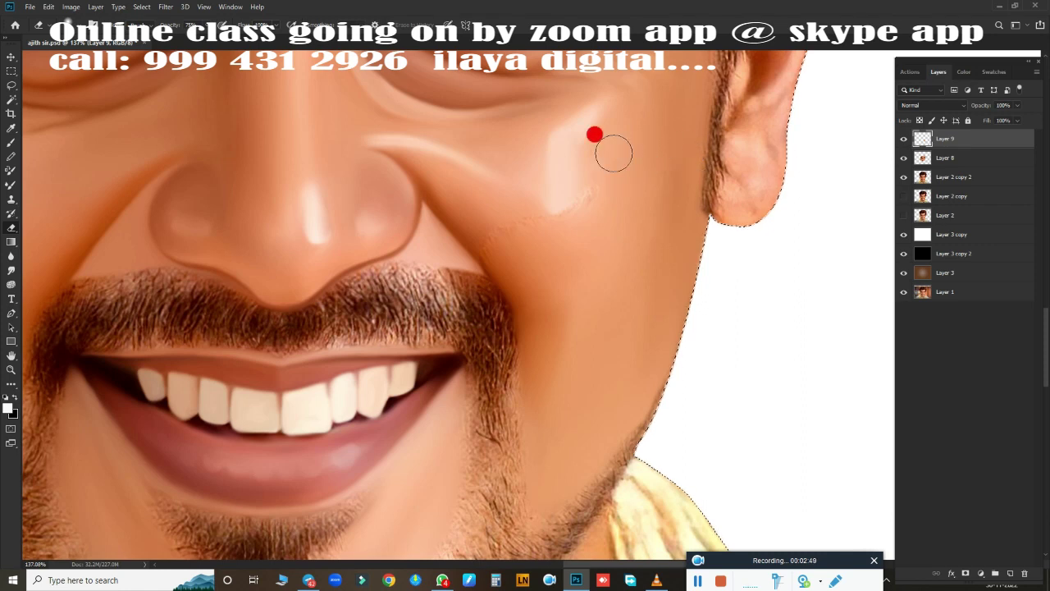
{"action": "scroll", "coordinate": [620, 231], "scroll_direction": "down", "scroll_amount": 2}
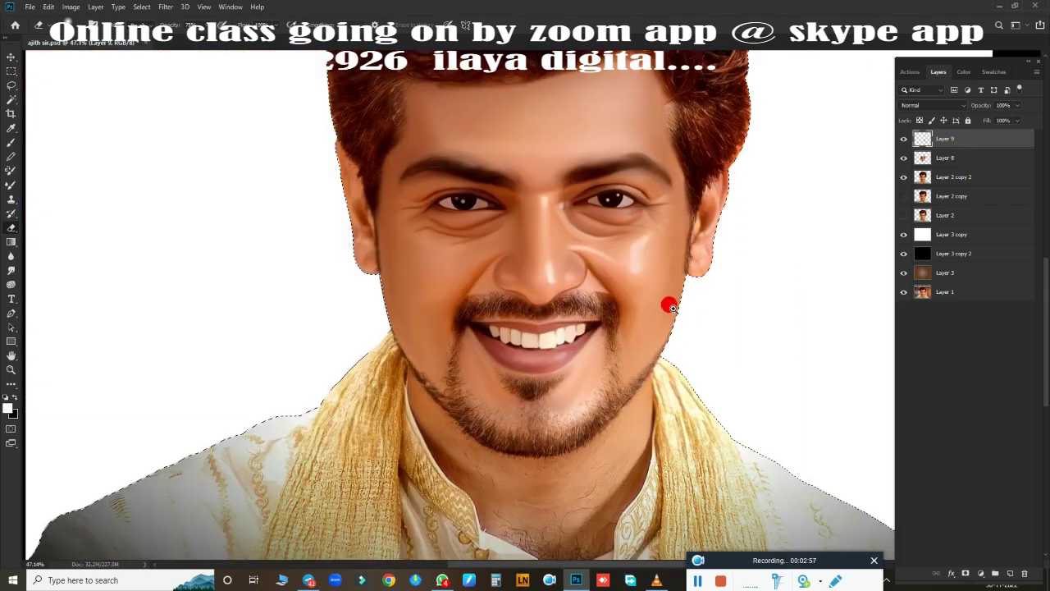
{"action": "key", "text": "ctrl+e"}
{"action": "scroll", "coordinate": [610, 246], "scroll_direction": "up", "scroll_amount": 2}
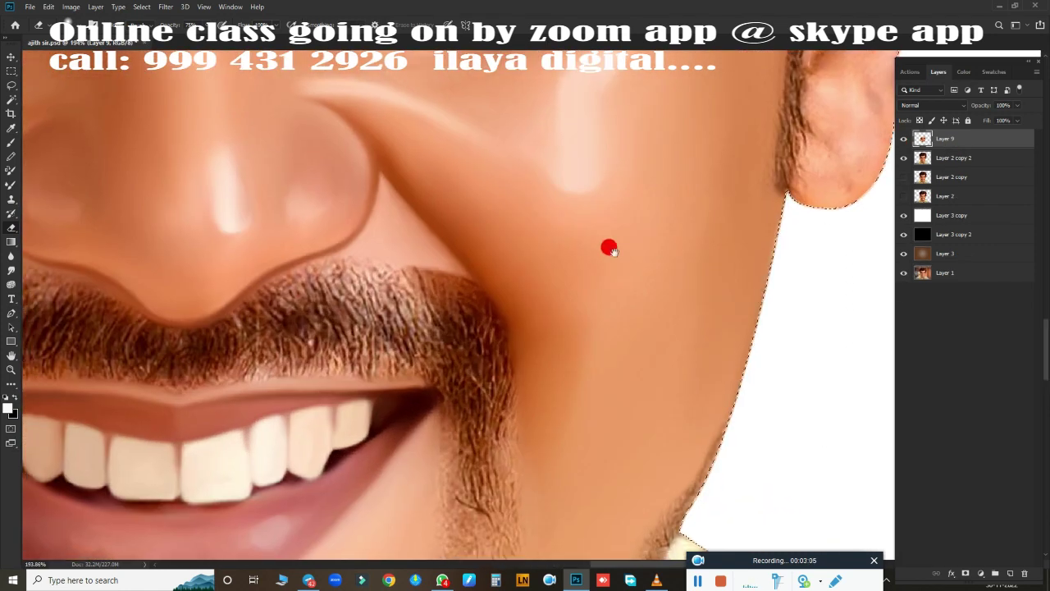
{"action": "scroll", "coordinate": [610, 246], "scroll_direction": "up", "scroll_amount": 1}
Step: Blend the bright cheek highlight and smooth the dark hair where ear meets jaw
{"action": "mouse_move", "coordinate": [598, 294]}
{"action": "left_mouse_down"}
{"action": "mouse_move", "coordinate": [582, 192]}
{"action": "mouse_move", "coordinate": [558, 192]}
{"action": "mouse_move", "coordinate": [600, 291]}
{"action": "mouse_move", "coordinate": [513, 289]}
{"action": "mouse_move", "coordinate": [481, 222]}
{"action": "mouse_move", "coordinate": [516, 206]}
{"action": "mouse_move", "coordinate": [434, 227]}
{"action": "mouse_move", "coordinate": [649, 170]}
{"action": "mouse_move", "coordinate": [528, 304]}
{"action": "mouse_move", "coordinate": [665, 242]}
{"action": "mouse_move", "coordinate": [668, 300]}
{"action": "mouse_move", "coordinate": [587, 286]}
{"action": "mouse_move", "coordinate": [537, 336]}
{"action": "mouse_move", "coordinate": [473, 345]}
{"action": "mouse_move", "coordinate": [554, 183]}
{"action": "mouse_move", "coordinate": [538, 271]}
{"action": "mouse_move", "coordinate": [548, 334]}
{"action": "left_mouse_up"}
{"action": "key", "text": "h"}
{"action": "left_click_drag", "start_coordinate": [531, 387], "coordinate": [517, 403]}
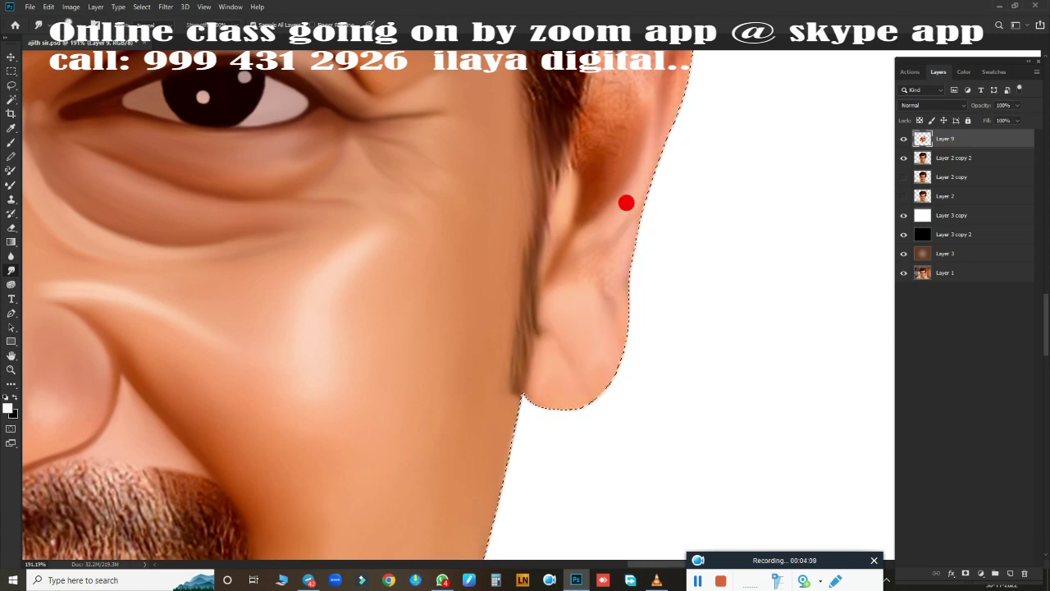
Step: Smudge the hair strands at the top of the ear and along the ear-to-hair edge
{"action": "scroll", "coordinate": [584, 410], "scroll_direction": "up", "scroll_amount": 3}
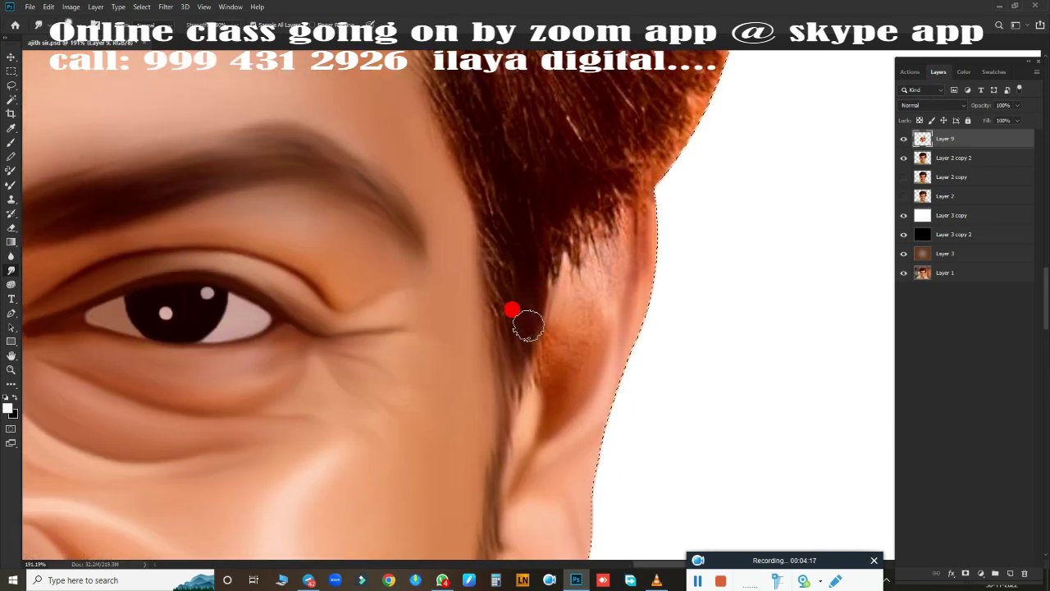
{"action": "mouse_move", "coordinate": [598, 179]}
{"action": "left_mouse_down"}
{"action": "mouse_move", "coordinate": [668, 164]}
{"action": "mouse_move", "coordinate": [616, 212]}
{"action": "mouse_move", "coordinate": [639, 321]}
{"action": "mouse_move", "coordinate": [616, 301]}
{"action": "mouse_move", "coordinate": [547, 305]}
{"action": "left_mouse_up"}
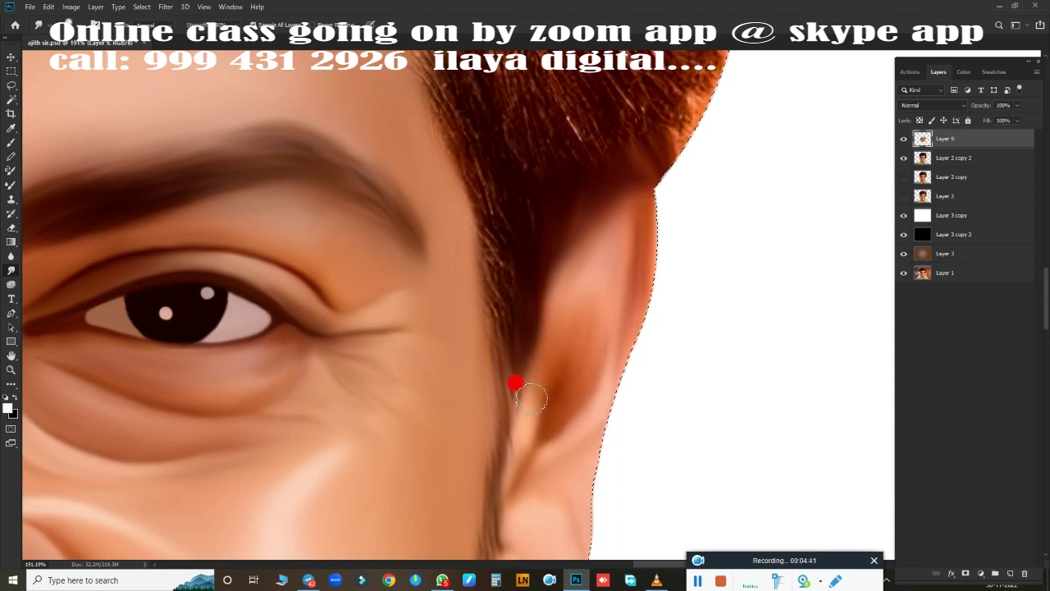
{"action": "mouse_move", "coordinate": [531, 399]}
{"action": "left_mouse_down"}
{"action": "mouse_move", "coordinate": [613, 441]}
{"action": "mouse_move", "coordinate": [497, 235]}
{"action": "mouse_move", "coordinate": [476, 276]}
{"action": "mouse_move", "coordinate": [501, 488]}
{"action": "left_mouse_up"}
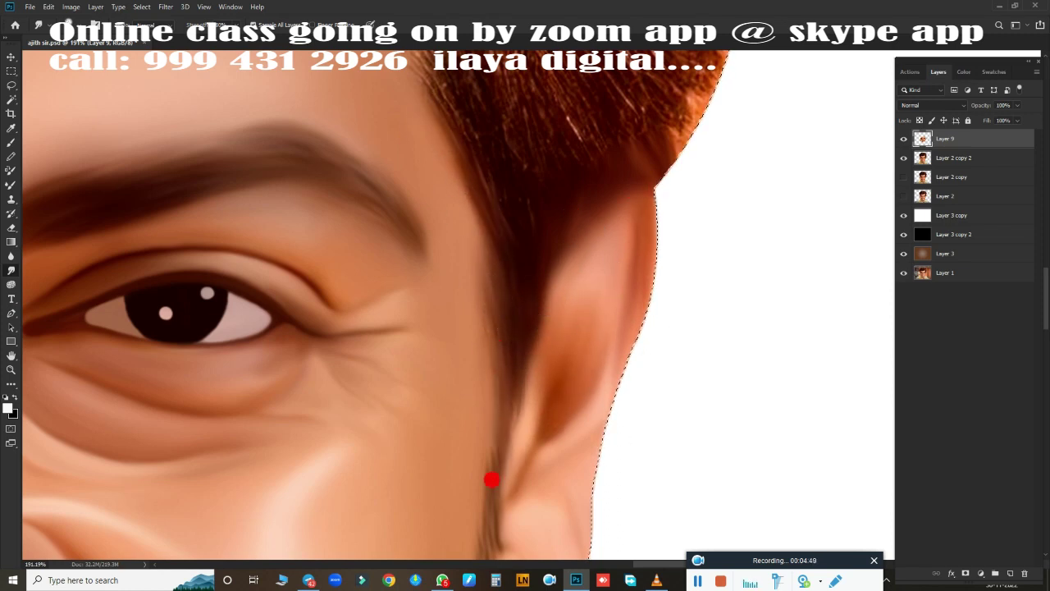
{"action": "left_click_drag", "start_coordinate": [617, 138], "coordinate": [670, 122]}
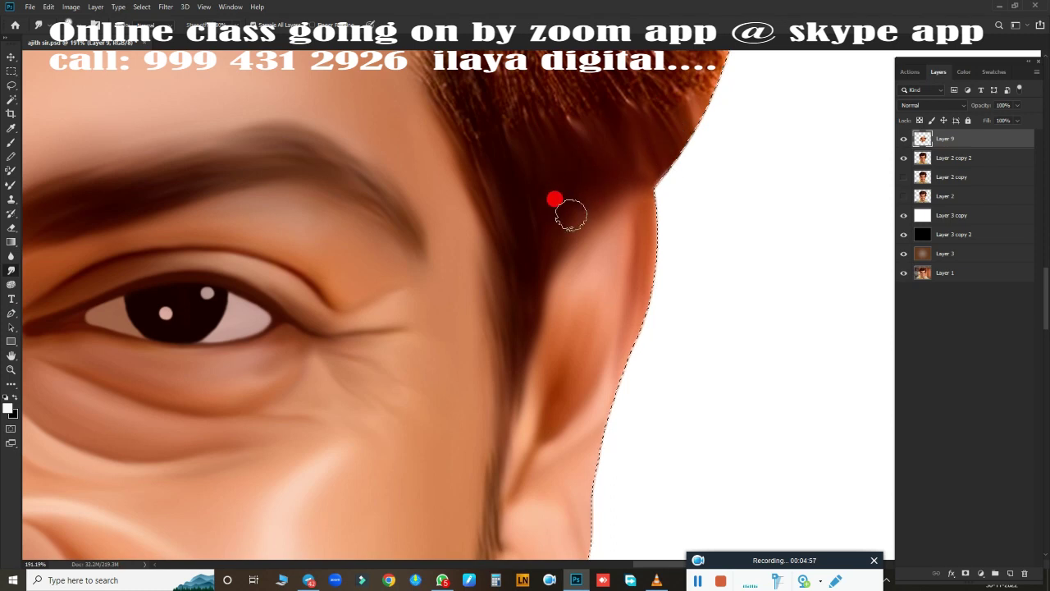
{"action": "scroll", "coordinate": [516, 321], "scroll_direction": "down", "scroll_amount": 3}
{"action": "scroll", "coordinate": [403, 241], "scroll_direction": "down", "scroll_amount": 3}
{"action": "scroll", "coordinate": [467, 155], "scroll_direction": "up", "scroll_amount": 5}
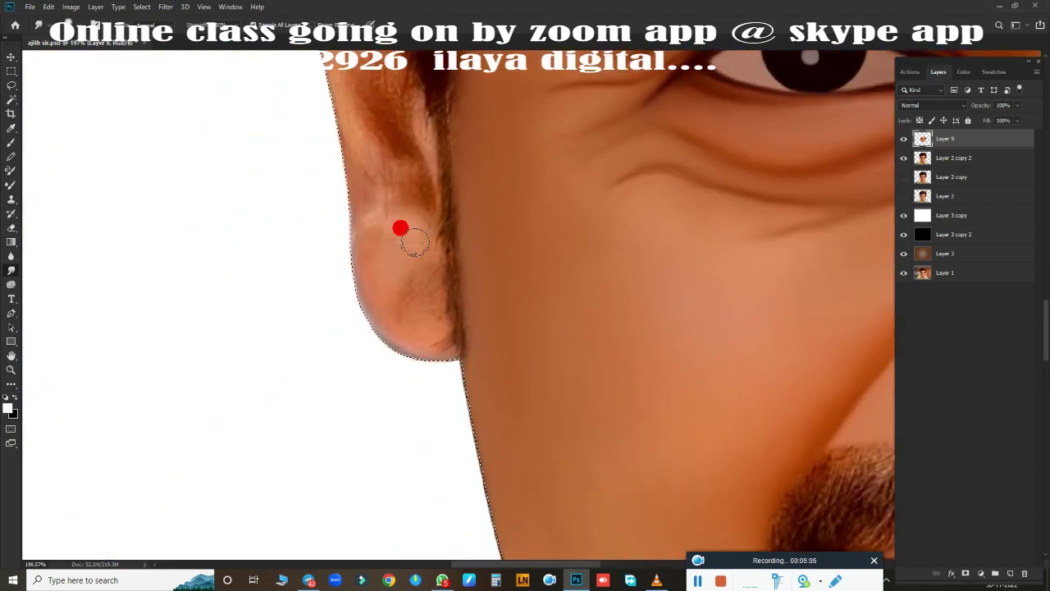
Step: Smooth the other ear's upper edge, rim and earlobe into even skin tone
{"action": "mouse_move", "coordinate": [415, 241]}
{"action": "left_mouse_down"}
{"action": "mouse_move", "coordinate": [362, 218]}
{"action": "mouse_move", "coordinate": [355, 259]}
{"action": "left_mouse_up"}
{"action": "mouse_move", "coordinate": [434, 286]}
{"action": "left_mouse_down"}
{"action": "mouse_move", "coordinate": [391, 344]}
{"action": "mouse_move", "coordinate": [392, 277]}
{"action": "mouse_move", "coordinate": [416, 275]}
{"action": "left_mouse_up"}
{"action": "mouse_move", "coordinate": [411, 152]}
{"action": "left_mouse_down"}
{"action": "mouse_move", "coordinate": [419, 168]}
{"action": "mouse_move", "coordinate": [359, 103]}
{"action": "left_mouse_up"}
{"action": "mouse_move", "coordinate": [363, 247]}
{"action": "left_mouse_down"}
{"action": "mouse_move", "coordinate": [399, 282]}
{"action": "mouse_move", "coordinate": [417, 332]}
{"action": "left_mouse_up"}
{"action": "left_click_drag", "start_coordinate": [413, 219], "coordinate": [418, 375]}
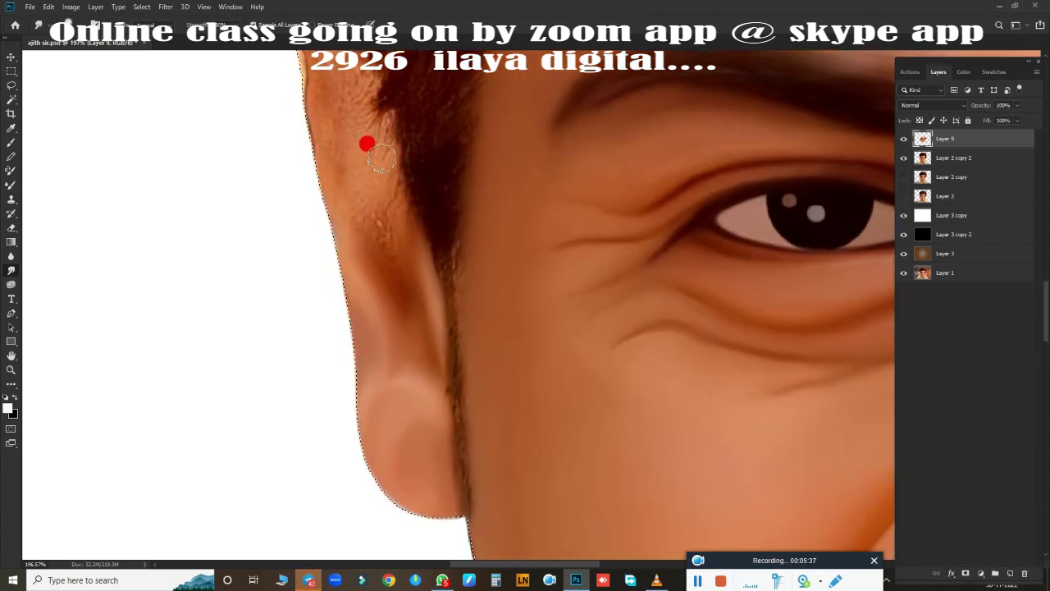
{"action": "mouse_move", "coordinate": [381, 159]}
{"action": "left_mouse_down"}
{"action": "mouse_move", "coordinate": [409, 213]}
{"action": "mouse_move", "coordinate": [386, 266]}
{"action": "left_mouse_up"}
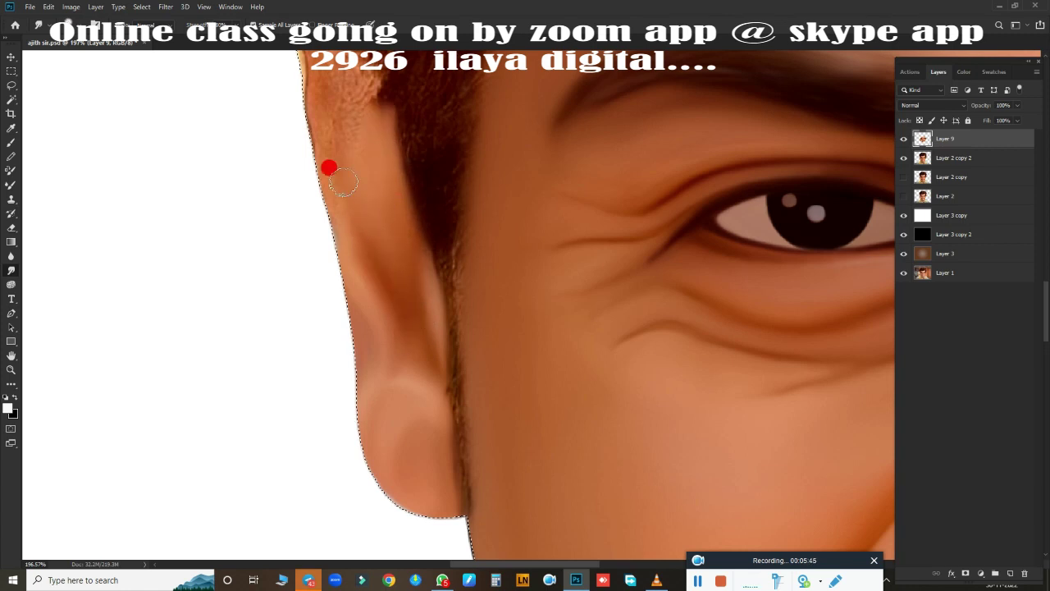
{"action": "left_click_drag", "start_coordinate": [343, 182], "coordinate": [356, 369]}
{"action": "left_click_drag", "start_coordinate": [304, 178], "coordinate": [324, 211]}
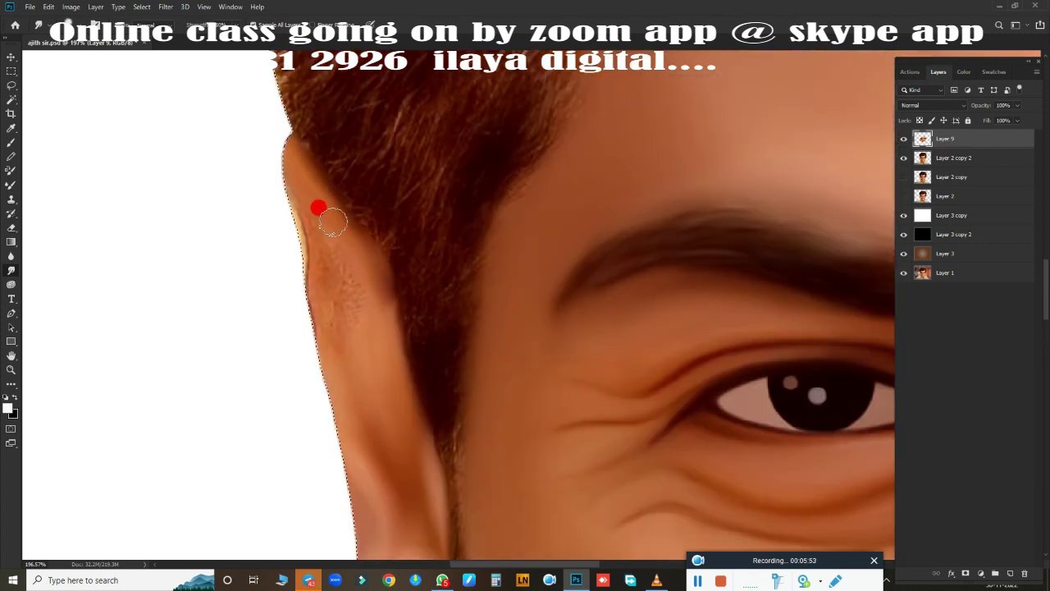
{"action": "mouse_move", "coordinate": [311, 256]}
{"action": "left_mouse_down"}
{"action": "mouse_move", "coordinate": [304, 216]}
{"action": "mouse_move", "coordinate": [321, 197]}
{"action": "mouse_move", "coordinate": [365, 333]}
{"action": "mouse_move", "coordinate": [354, 300]}
{"action": "mouse_move", "coordinate": [333, 336]}
{"action": "mouse_move", "coordinate": [356, 314]}
{"action": "mouse_move", "coordinate": [418, 300]}
{"action": "mouse_move", "coordinate": [351, 182]}
{"action": "mouse_move", "coordinate": [405, 210]}
{"action": "mouse_move", "coordinate": [427, 330]}
{"action": "left_mouse_up"}
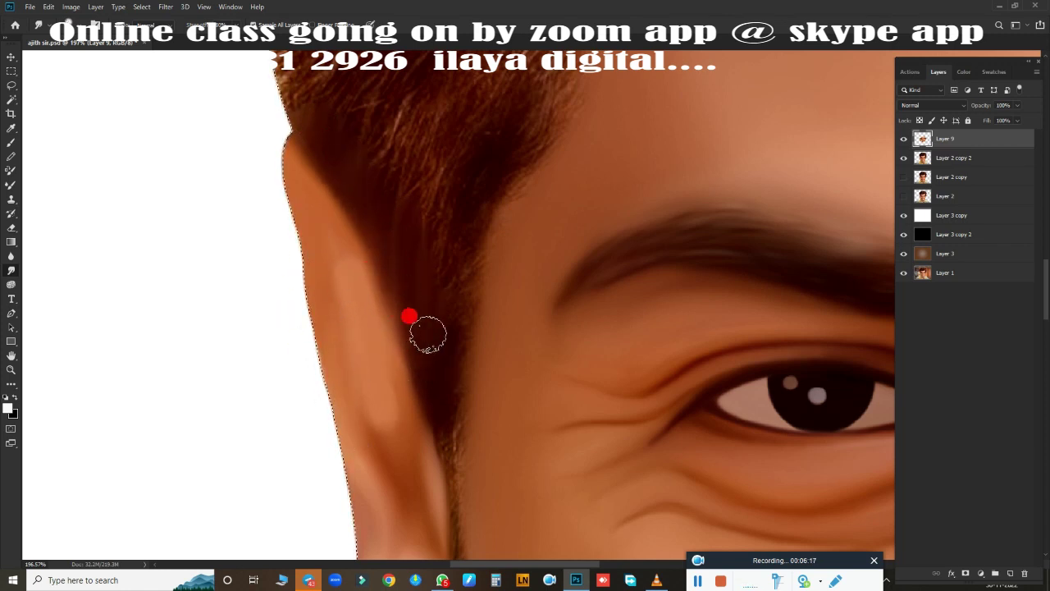
{"action": "scroll", "coordinate": [427, 330], "scroll_direction": "down", "scroll_amount": 2}
{"action": "left_click_drag", "start_coordinate": [424, 180], "coordinate": [421, 399]}
{"action": "left_click_drag", "start_coordinate": [444, 205], "coordinate": [405, 484]}
Step: Soften the jaw shadow under the beard and smooth texture lines on the neck
{"action": "scroll", "coordinate": [469, 239], "scroll_direction": "down", "scroll_amount": 1}
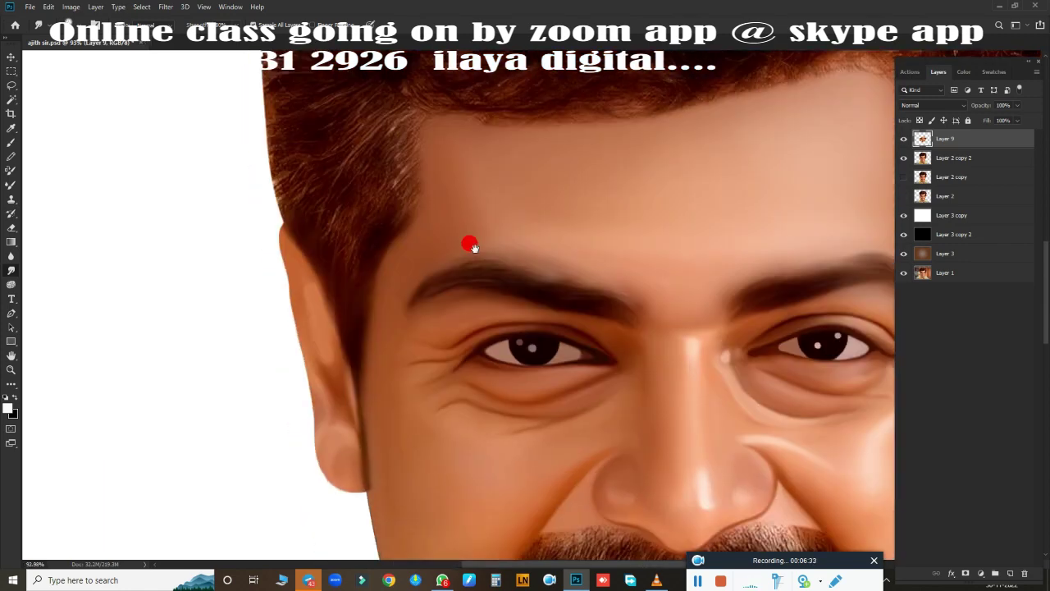
{"action": "scroll", "coordinate": [457, 279], "scroll_direction": "down", "scroll_amount": 5}
{"action": "scroll", "coordinate": [538, 334], "scroll_direction": "down", "scroll_amount": 2}
{"action": "scroll", "coordinate": [537, 334], "scroll_direction": "up", "scroll_amount": 2}
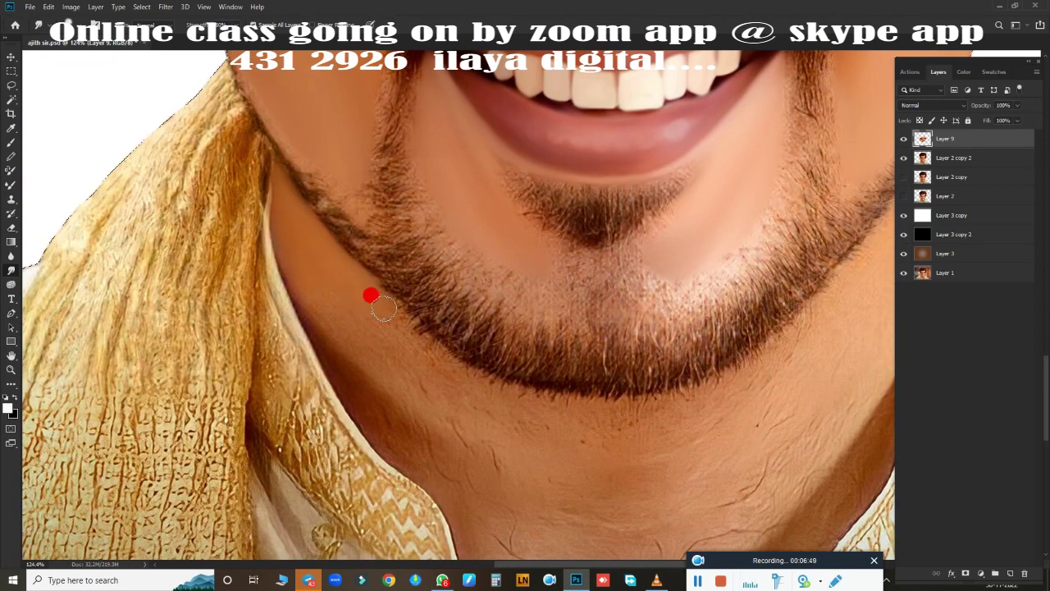
{"action": "mouse_move", "coordinate": [384, 308]}
{"action": "left_mouse_down"}
{"action": "mouse_move", "coordinate": [383, 325]}
{"action": "mouse_move", "coordinate": [570, 415]}
{"action": "mouse_move", "coordinate": [369, 403]}
{"action": "mouse_move", "coordinate": [429, 436]}
{"action": "mouse_move", "coordinate": [399, 435]}
{"action": "left_mouse_up"}
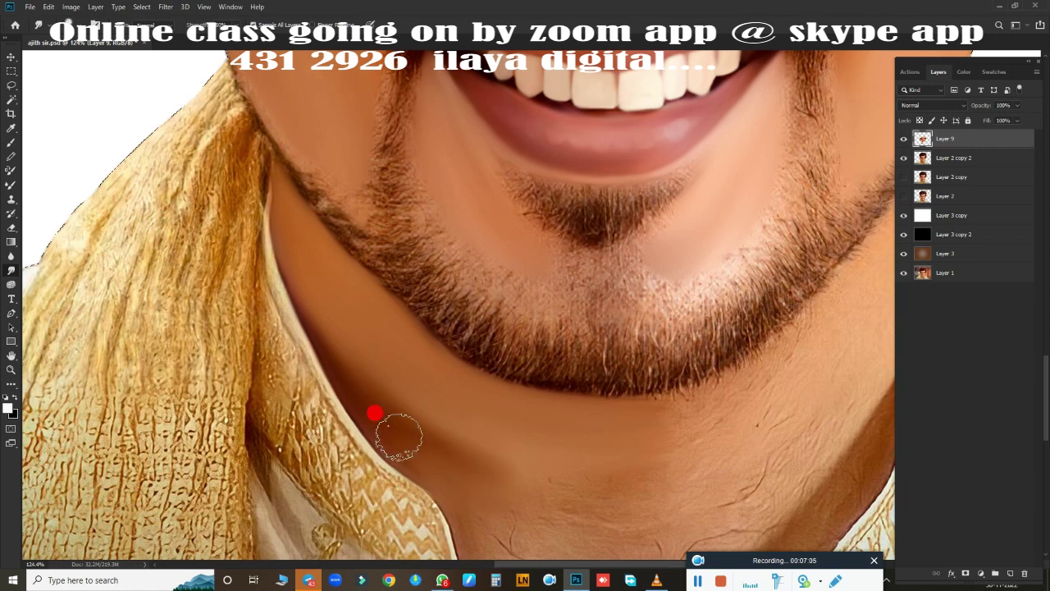
{"action": "mouse_move", "coordinate": [687, 379]}
{"action": "left_mouse_down"}
{"action": "mouse_move", "coordinate": [408, 340]}
{"action": "mouse_move", "coordinate": [499, 276]}
{"action": "left_mouse_up"}
{"action": "mouse_move", "coordinate": [461, 311]}
{"action": "left_mouse_down"}
{"action": "mouse_move", "coordinate": [367, 348]}
{"action": "mouse_move", "coordinate": [561, 182]}
{"action": "left_mouse_up"}
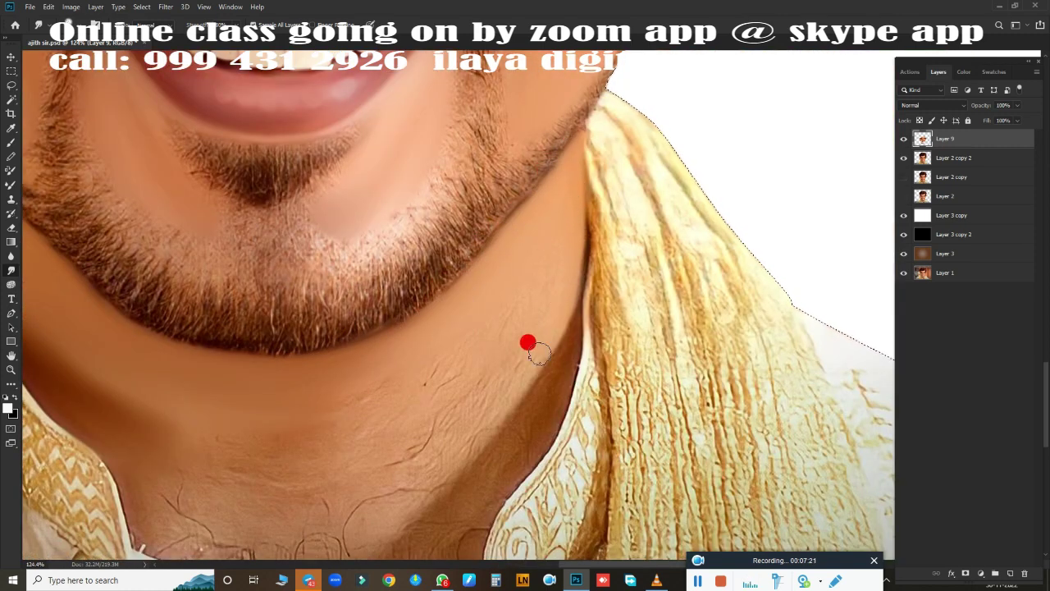
{"action": "mouse_move", "coordinate": [538, 351]}
{"action": "left_mouse_down"}
{"action": "mouse_move", "coordinate": [363, 399]}
{"action": "mouse_move", "coordinate": [356, 429]}
{"action": "mouse_move", "coordinate": [422, 460]}
{"action": "mouse_move", "coordinate": [560, 328]}
{"action": "left_mouse_up"}
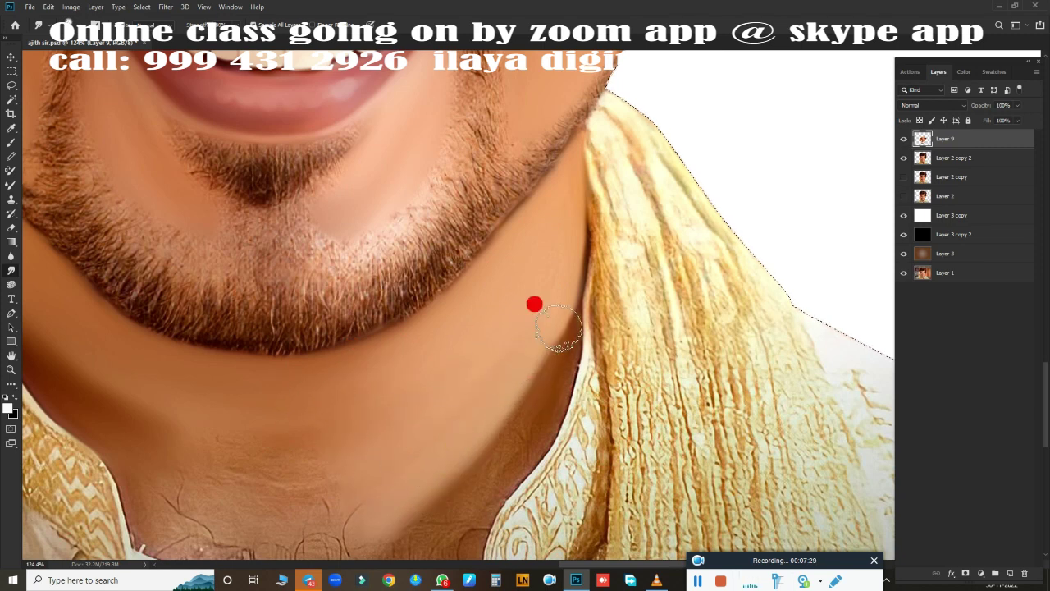
Step: Smooth the neck skin near the collar with a larger brush, removing hair and lines
{"action": "scroll", "coordinate": [668, 172], "scroll_direction": "down", "scroll_amount": 5}
{"action": "scroll", "coordinate": [509, 211], "scroll_direction": "down", "scroll_amount": 2}
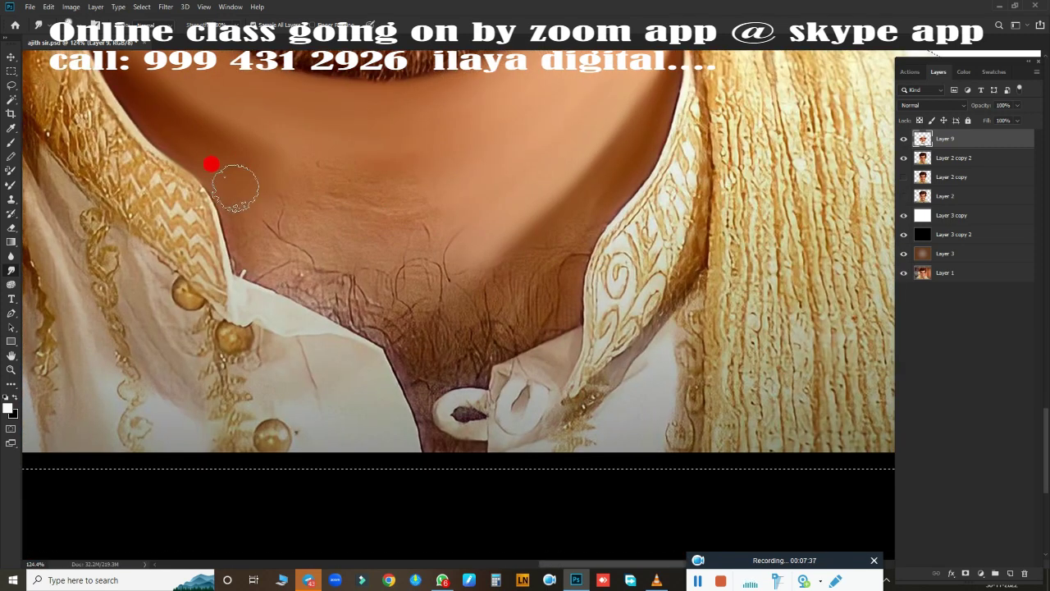
{"action": "mouse_move", "coordinate": [236, 188]}
{"action": "left_mouse_down"}
{"action": "mouse_move", "coordinate": [265, 269]}
{"action": "mouse_move", "coordinate": [253, 258]}
{"action": "mouse_move", "coordinate": [347, 316]}
{"action": "left_mouse_up"}
{"action": "key", "text": "]"}
{"action": "key", "text": "]"}
{"action": "key", "text": "]"}
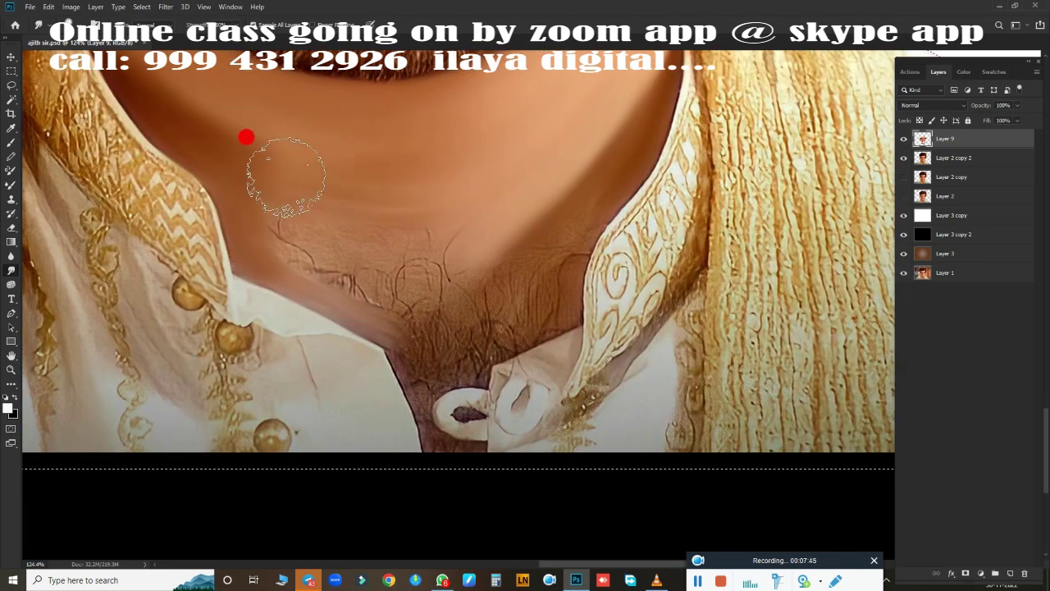
{"action": "key", "text": "]"}
{"action": "mouse_move", "coordinate": [286, 164]}
{"action": "left_mouse_down"}
{"action": "mouse_move", "coordinate": [373, 280]}
{"action": "mouse_move", "coordinate": [362, 174]}
{"action": "mouse_move", "coordinate": [305, 183]}
{"action": "mouse_move", "coordinate": [539, 246]}
{"action": "mouse_move", "coordinate": [575, 223]}
{"action": "mouse_move", "coordinate": [534, 318]}
{"action": "mouse_move", "coordinate": [556, 241]}
{"action": "mouse_move", "coordinate": [341, 286]}
{"action": "mouse_move", "coordinate": [506, 321]}
{"action": "mouse_move", "coordinate": [465, 350]}
{"action": "left_mouse_up"}
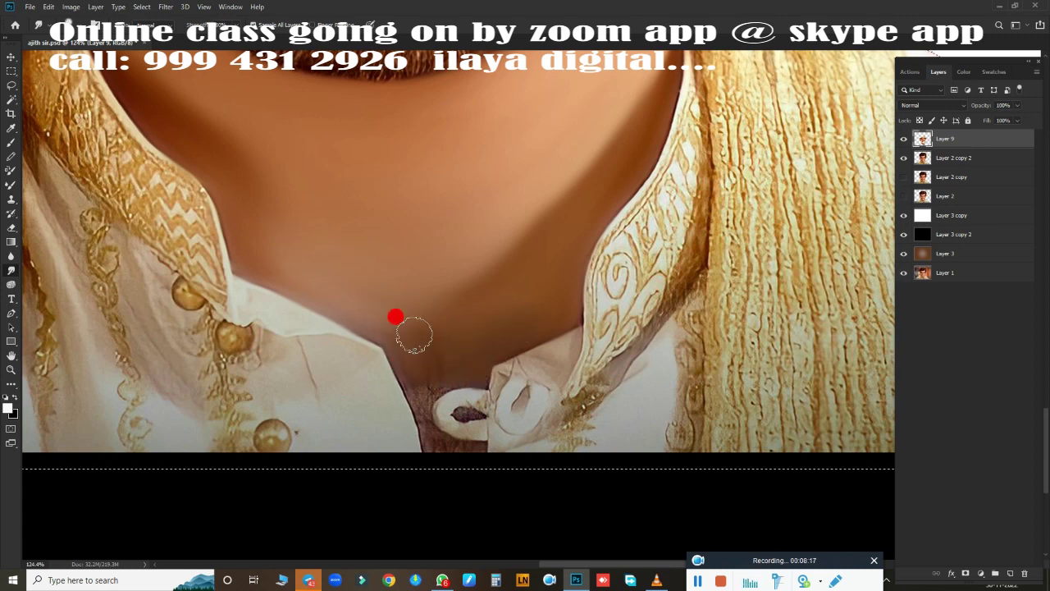
Step: Blend the neck into the collar, retouch the dark collar-loop spot, then select Layer 9
{"action": "scroll", "coordinate": [443, 262], "scroll_direction": "down", "scroll_amount": 3}
{"action": "scroll", "coordinate": [426, 205], "scroll_direction": "down", "scroll_amount": 1}
{"action": "left_click_drag", "start_coordinate": [431, 161], "coordinate": [400, 219]}
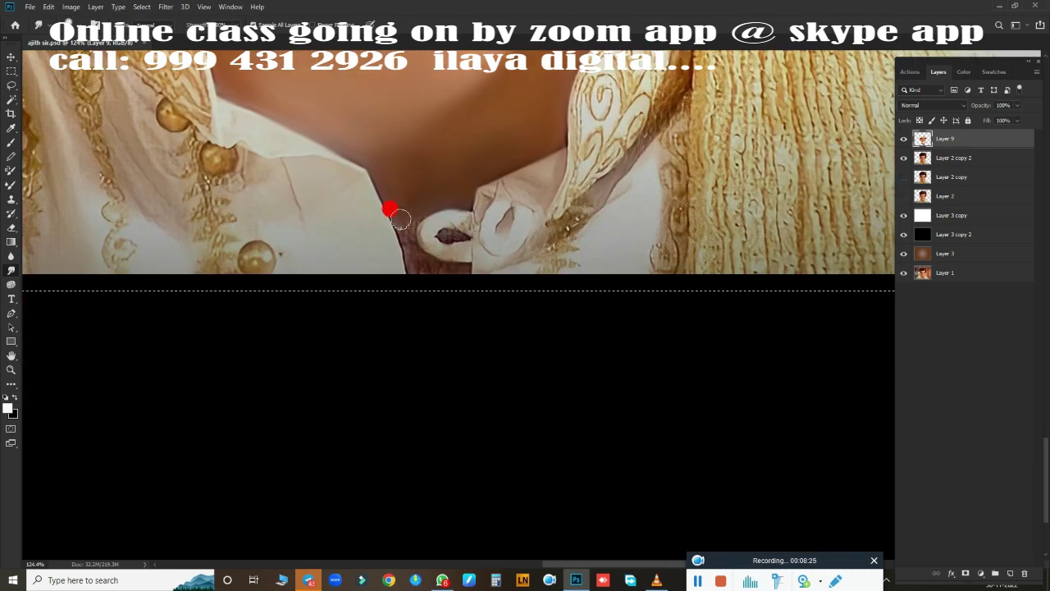
{"action": "left_click_drag", "start_coordinate": [414, 262], "coordinate": [459, 272]}
{"action": "mouse_move", "coordinate": [389, 225]}
{"action": "left_mouse_down"}
{"action": "mouse_move", "coordinate": [446, 213]}
{"action": "mouse_move", "coordinate": [425, 245]}
{"action": "mouse_move", "coordinate": [522, 177]}
{"action": "left_mouse_up"}
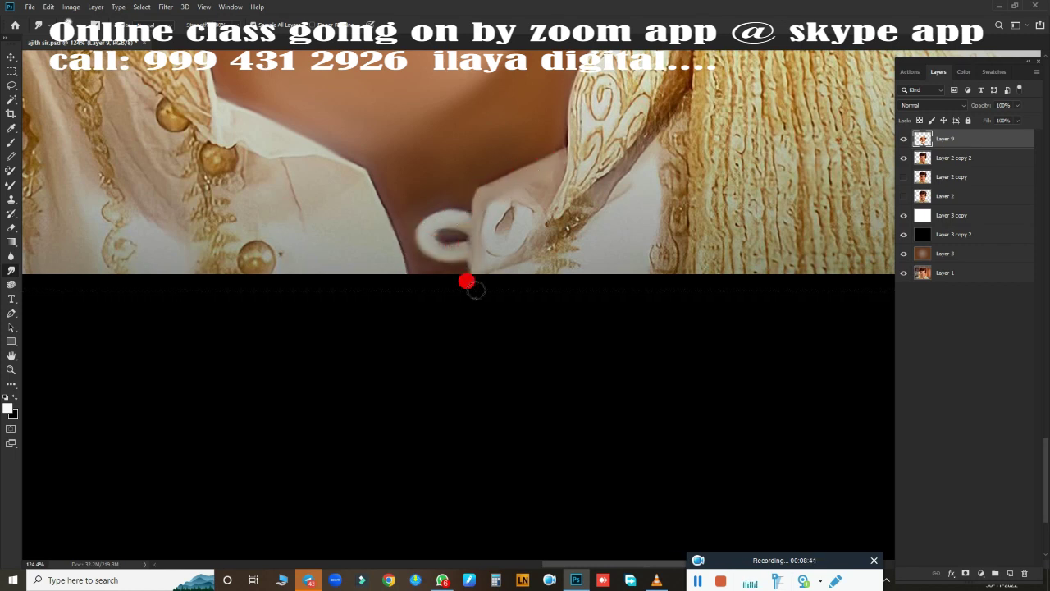
{"action": "mouse_move", "coordinate": [475, 289]}
{"action": "left_mouse_down"}
{"action": "mouse_move", "coordinate": [523, 219]}
{"action": "mouse_move", "coordinate": [497, 265]}
{"action": "mouse_move", "coordinate": [574, 206]}
{"action": "mouse_move", "coordinate": [621, 150]}
{"action": "mouse_move", "coordinate": [500, 258]}
{"action": "mouse_move", "coordinate": [531, 220]}
{"action": "left_mouse_up"}
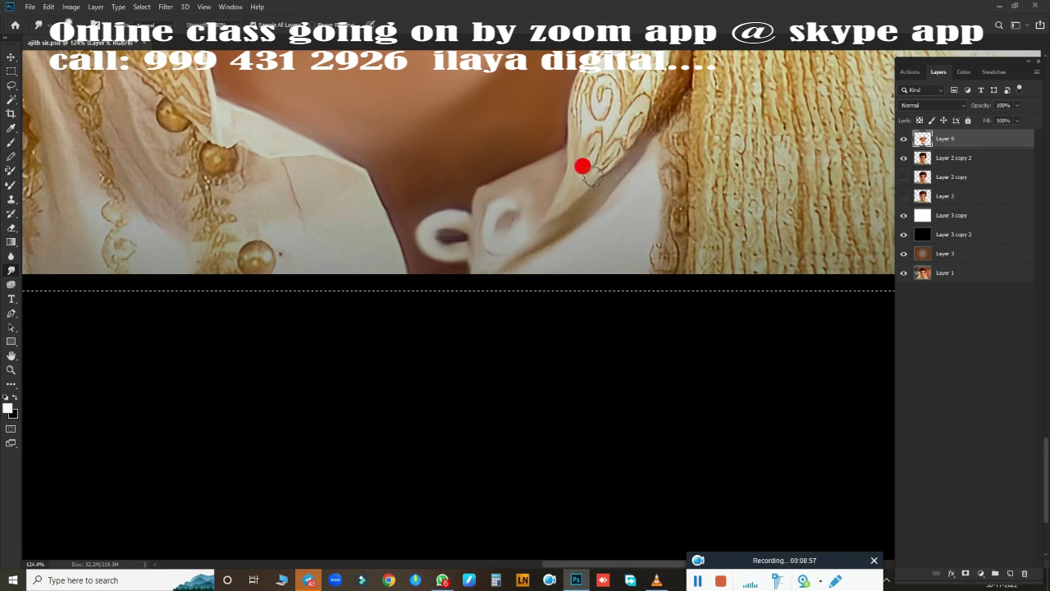
{"action": "scroll", "coordinate": [583, 167], "scroll_direction": "down", "scroll_amount": 3}
{"action": "scroll", "coordinate": [493, 399], "scroll_direction": "down", "scroll_amount": 2}
{"action": "scroll", "coordinate": [491, 275], "scroll_direction": "down", "scroll_amount": 2}
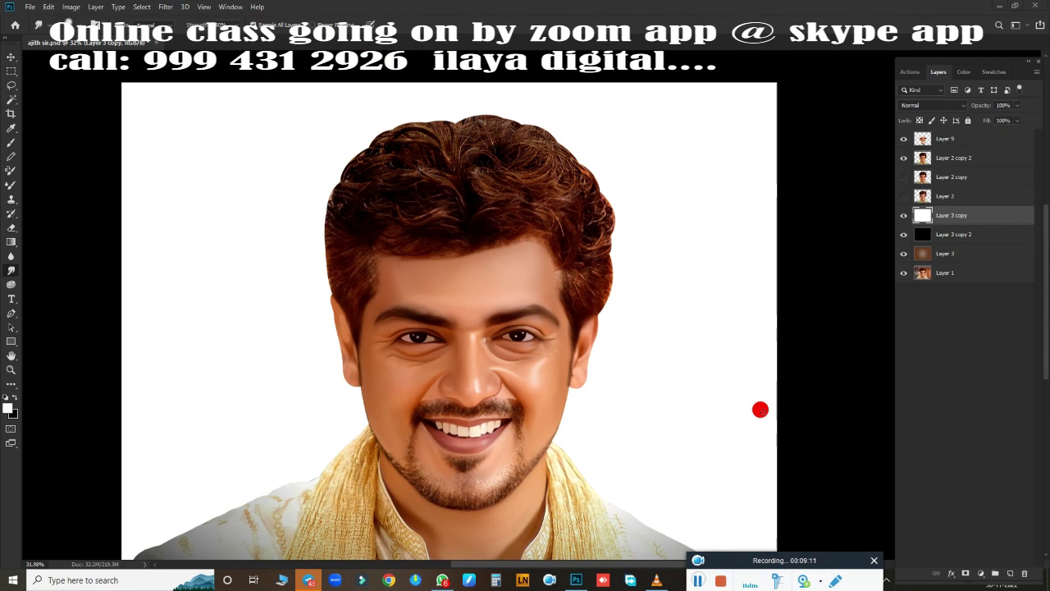
{"action": "left_click", "coordinate": [935, 140]}
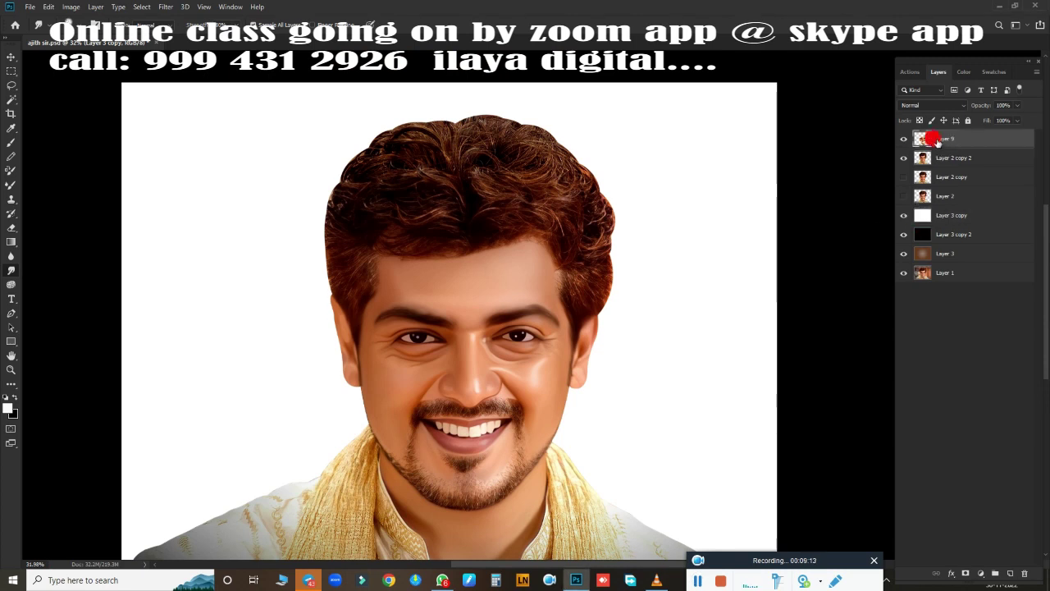
{"action": "left_click_drag", "start_coordinate": [936, 141], "coordinate": [952, 156]}
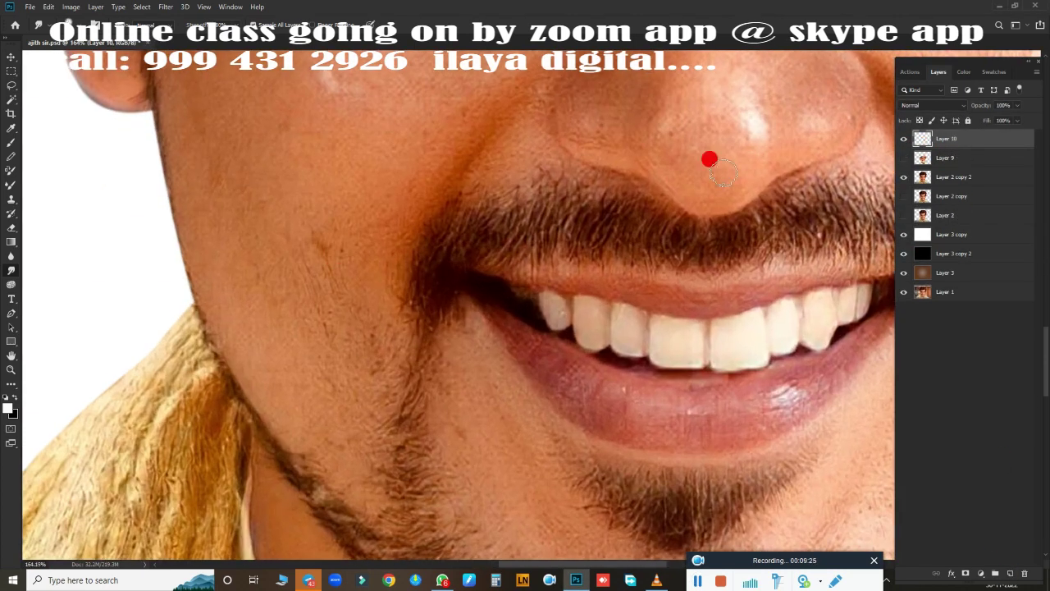
Step: Group the Layer 2 and Layer 3 layers into Group 1
{"action": "left_click", "coordinate": [952, 178]}
{"action": "left_click", "coordinate": [949, 272], "text": "shift"}
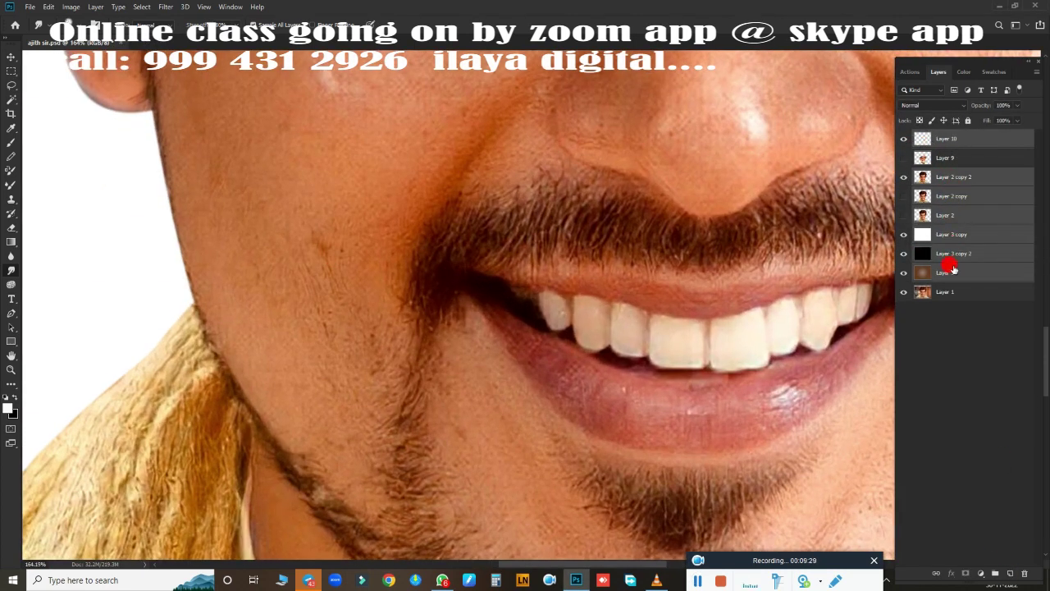
{"action": "left_click", "coordinate": [940, 141], "text": "ctrl"}
{"action": "left_click", "coordinate": [954, 178]}
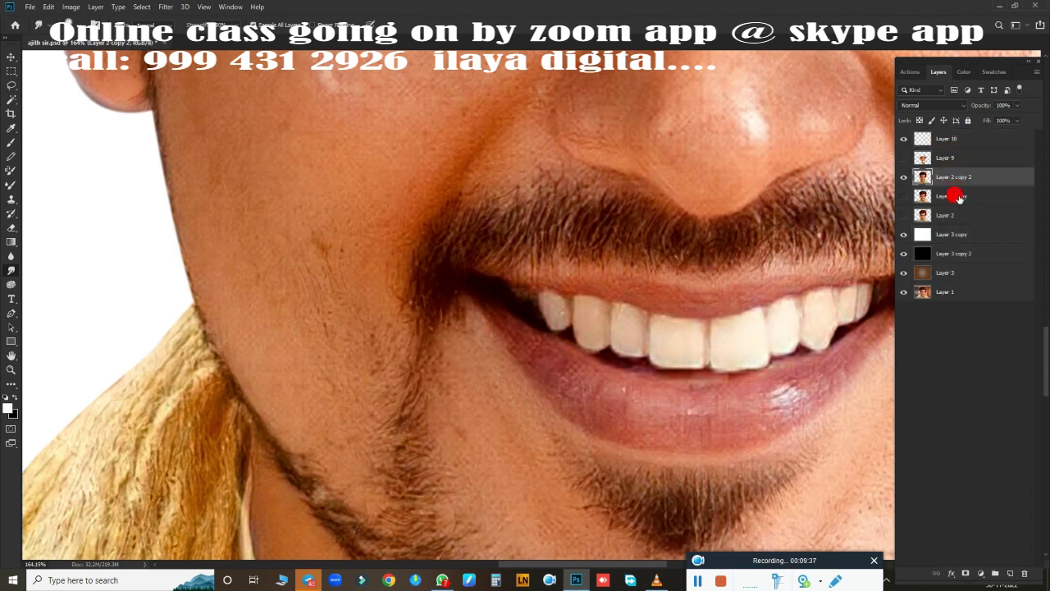
{"action": "left_click", "coordinate": [954, 272], "text": "shift"}
{"action": "key", "text": "ctrl+g"}
Step: On Layer 10, smudge the skin smooth across the cheek and along its edge
{"action": "left_click", "coordinate": [946, 139]}
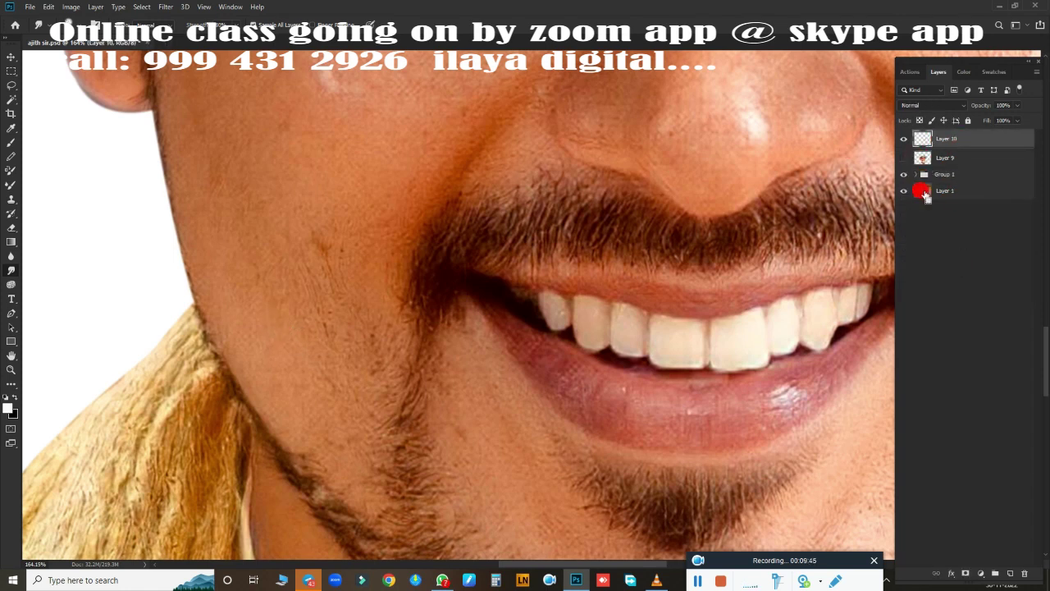
{"action": "scroll", "coordinate": [293, 286], "scroll_direction": "down", "scroll_amount": 1}
{"action": "scroll", "coordinate": [307, 323], "scroll_direction": "down", "scroll_amount": 1}
{"action": "scroll", "coordinate": [289, 331], "scroll_direction": "down", "scroll_amount": 1}
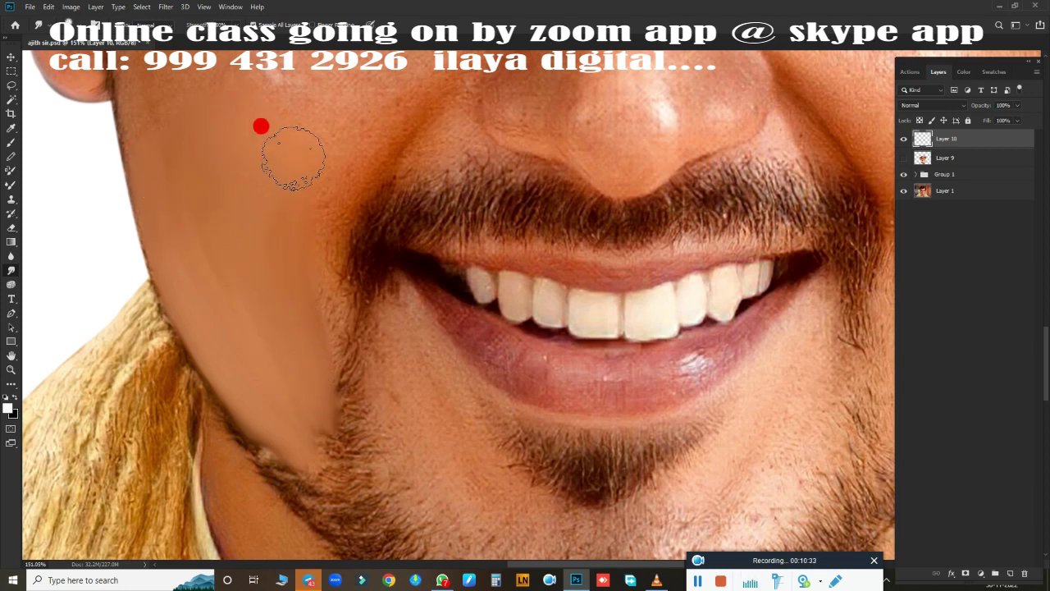
{"action": "left_click_drag", "start_coordinate": [293, 158], "coordinate": [227, 171]}
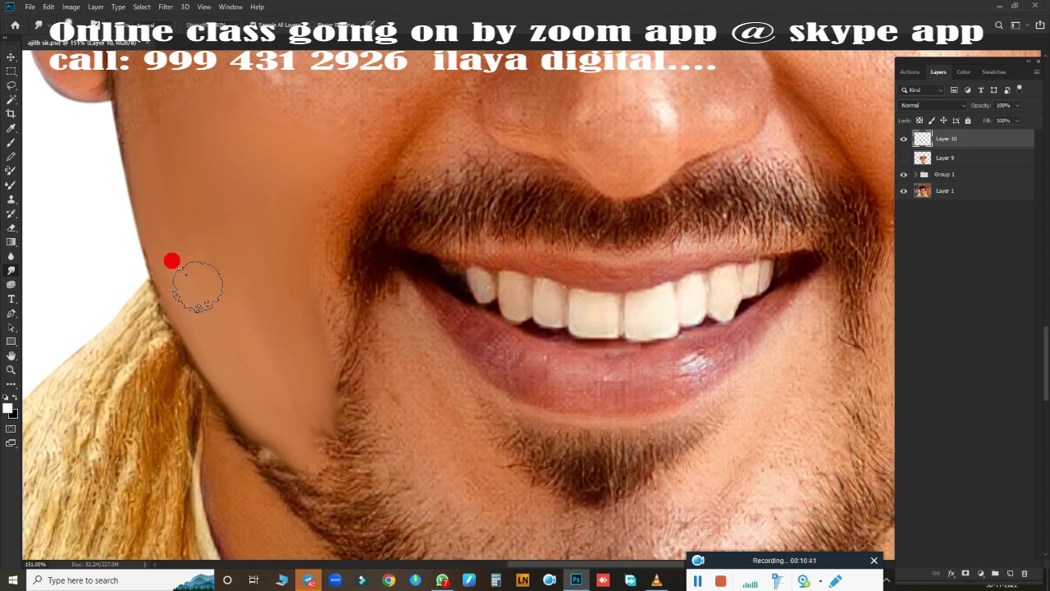
{"action": "left_click_drag", "start_coordinate": [338, 221], "coordinate": [319, 286]}
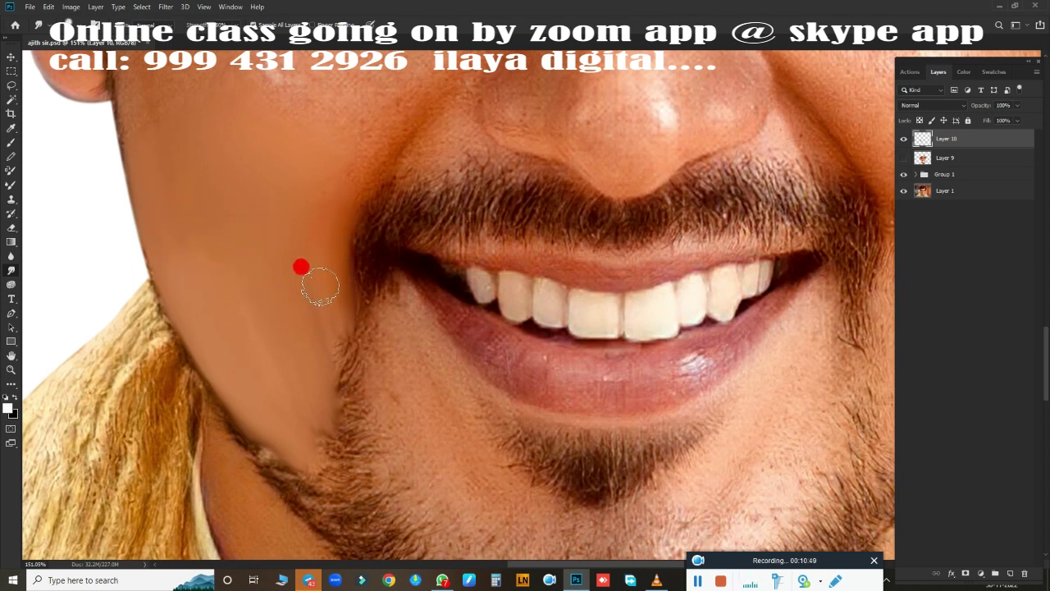
Step: Show Layer 9 again and load the face outline as a selection for erasing
{"action": "scroll", "coordinate": [391, 282], "scroll_direction": "down", "scroll_amount": 2}
{"action": "left_click", "coordinate": [904, 158]}
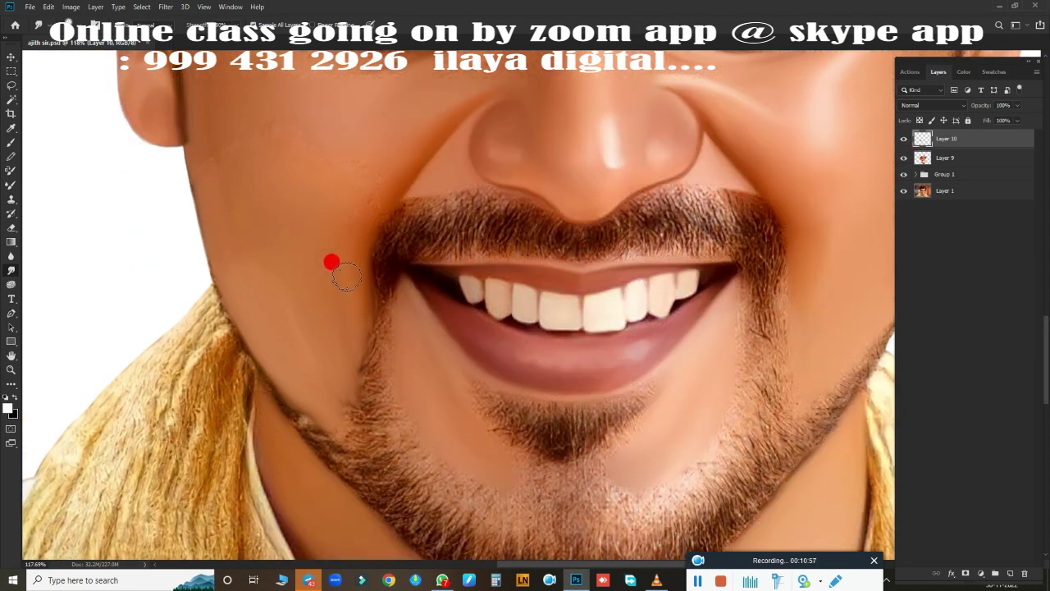
{"action": "left_click", "coordinate": [914, 175]}
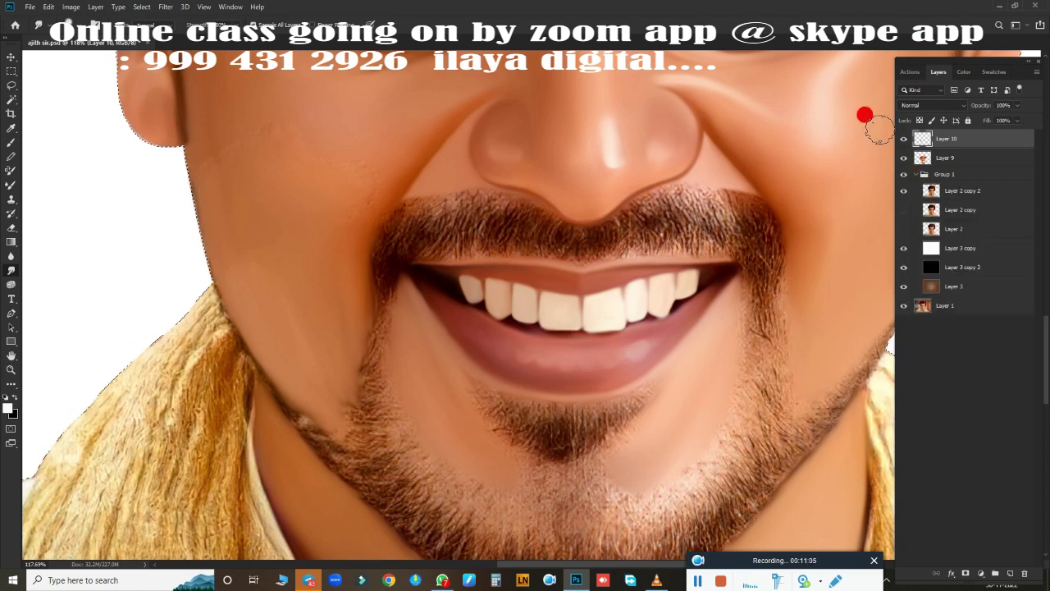
{"action": "left_click", "coordinate": [933, 191], "text": "ctrl"}
{"action": "key", "text": "alt+period"}
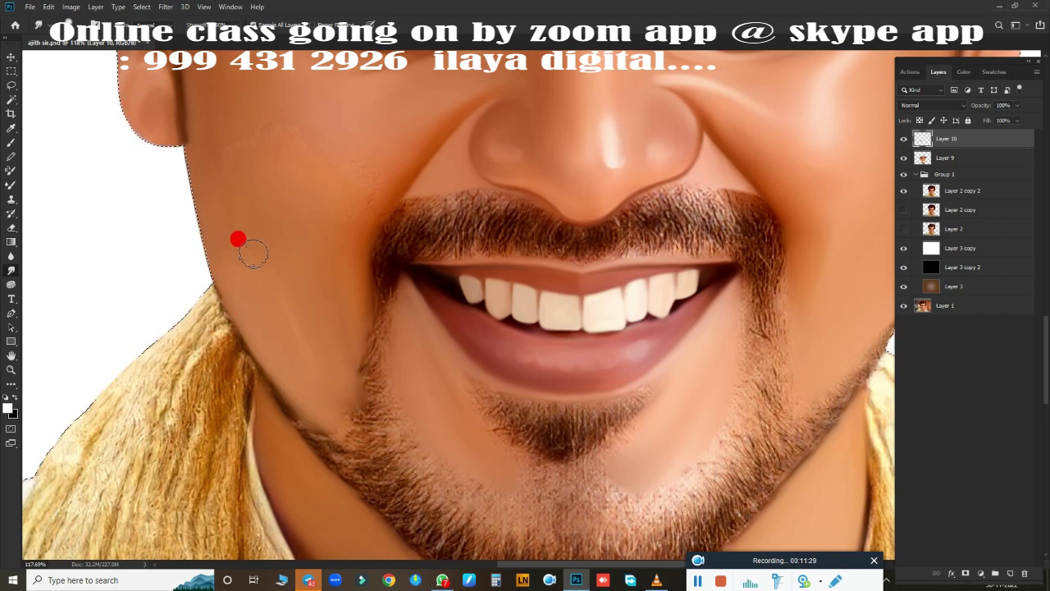
{"action": "key", "text": "e"}
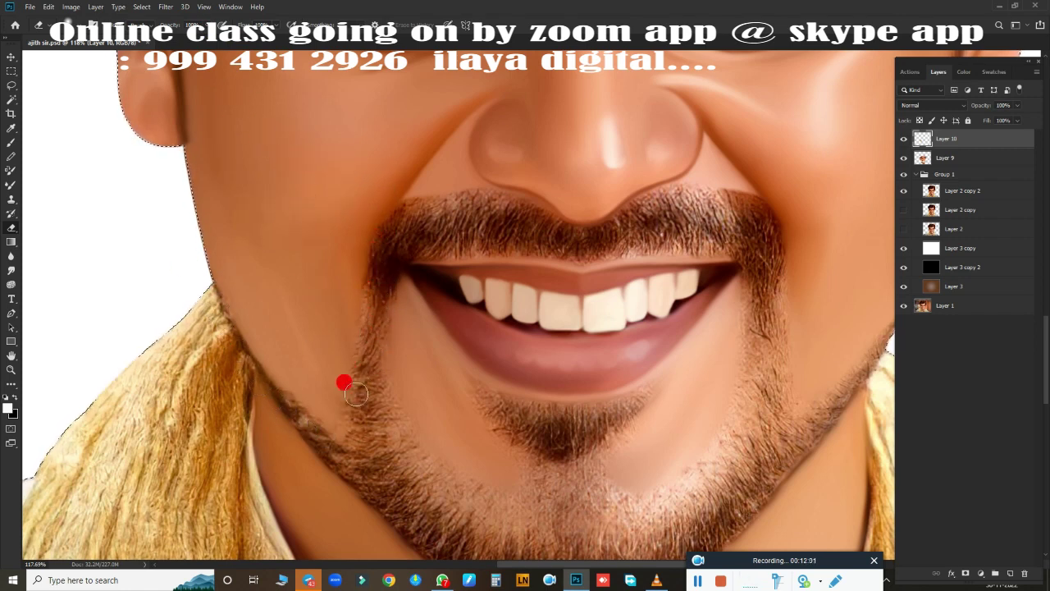
Step: Hide the Layer 2 copy layer
{"action": "scroll", "coordinate": [296, 407], "scroll_direction": "down", "scroll_amount": 5}
{"action": "scroll", "coordinate": [525, 403], "scroll_direction": "up", "scroll_amount": 4}
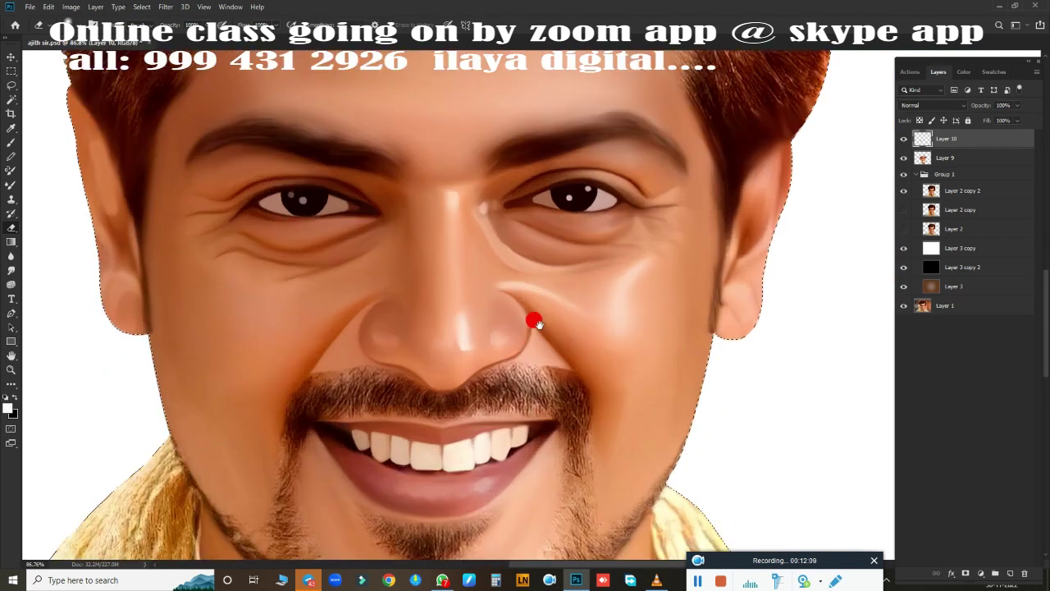
{"action": "scroll", "coordinate": [534, 317], "scroll_direction": "down", "scroll_amount": 1}
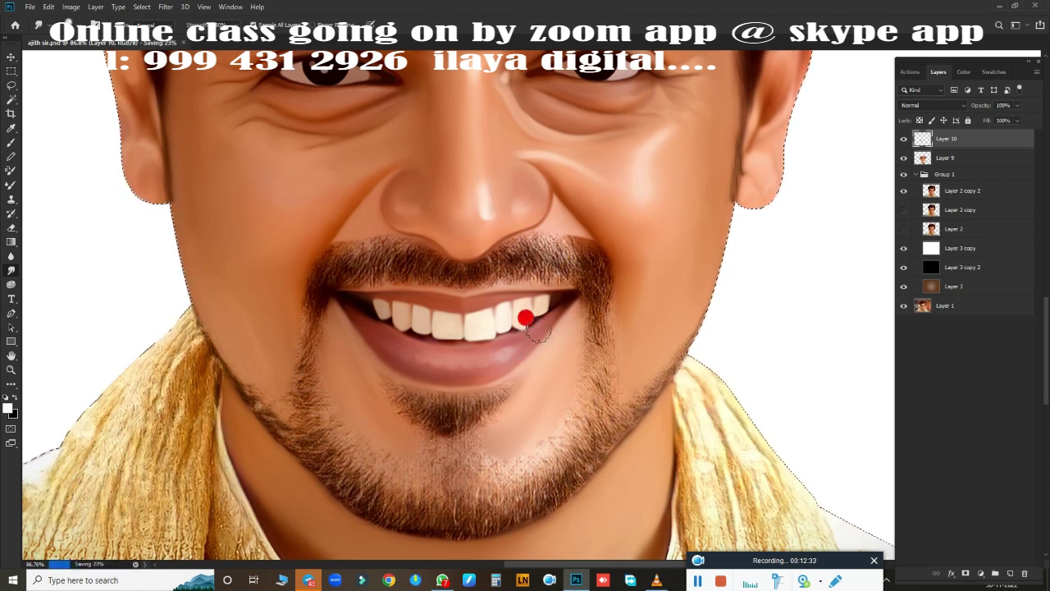
{"action": "scroll", "coordinate": [533, 307], "scroll_direction": "down", "scroll_amount": 4}
{"action": "left_click_drag", "start_coordinate": [902, 210], "coordinate": [906, 229]}
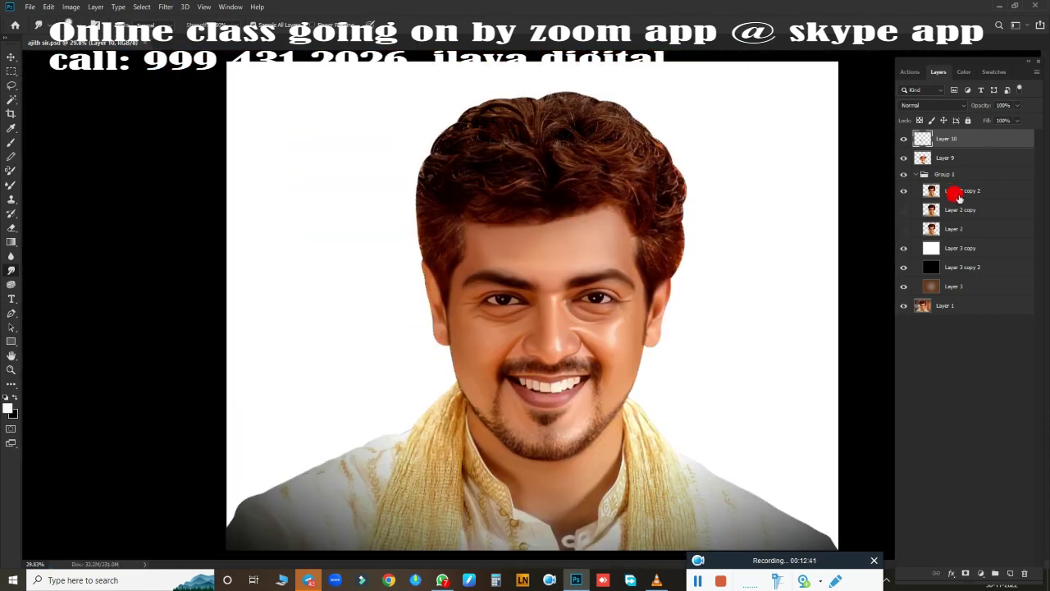
Step: Duplicate Layer 2 copy 2, lasso the head, feather it and copy it to a new layer
{"action": "left_click", "coordinate": [956, 195]}
{"action": "key", "text": "ctrl+j"}
{"action": "left_click", "coordinate": [903, 210]}
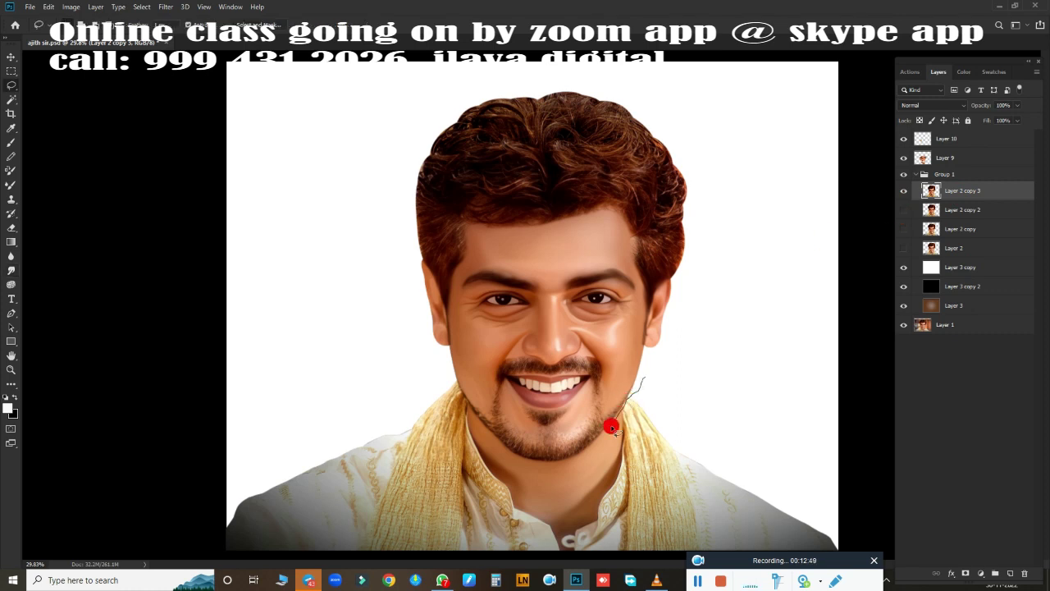
{"action": "left_click_drag", "start_coordinate": [464, 395], "coordinate": [690, 363]}
{"action": "key", "text": "shift+F6"}
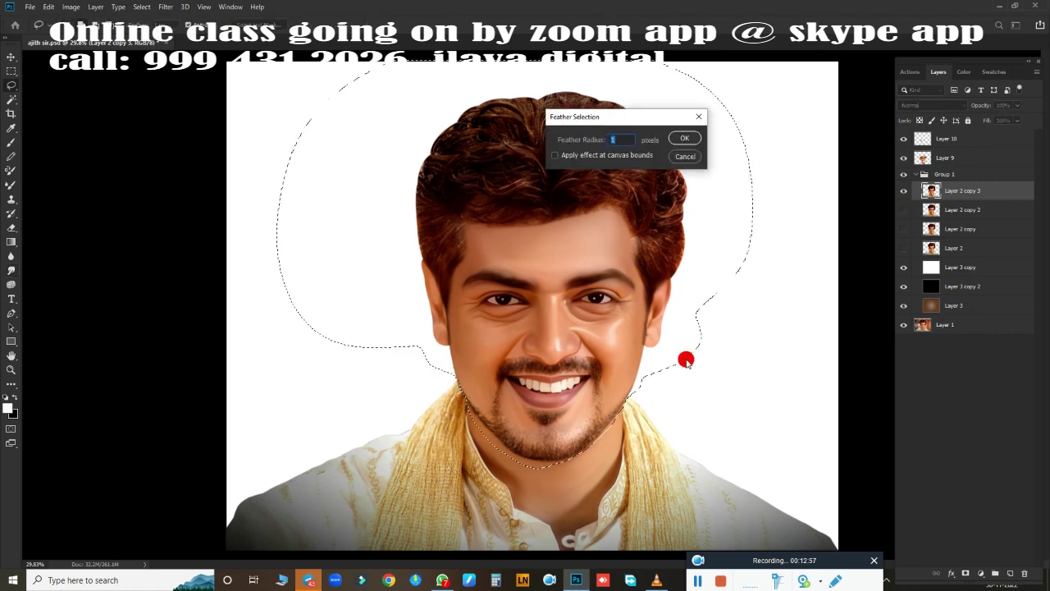
{"action": "key", "text": "Return"}
{"action": "key", "text": "ctrl+j"}
Step: Darken the head copy by lowering Hue/Saturation lightness
{"action": "key", "text": "ctrl+u"}
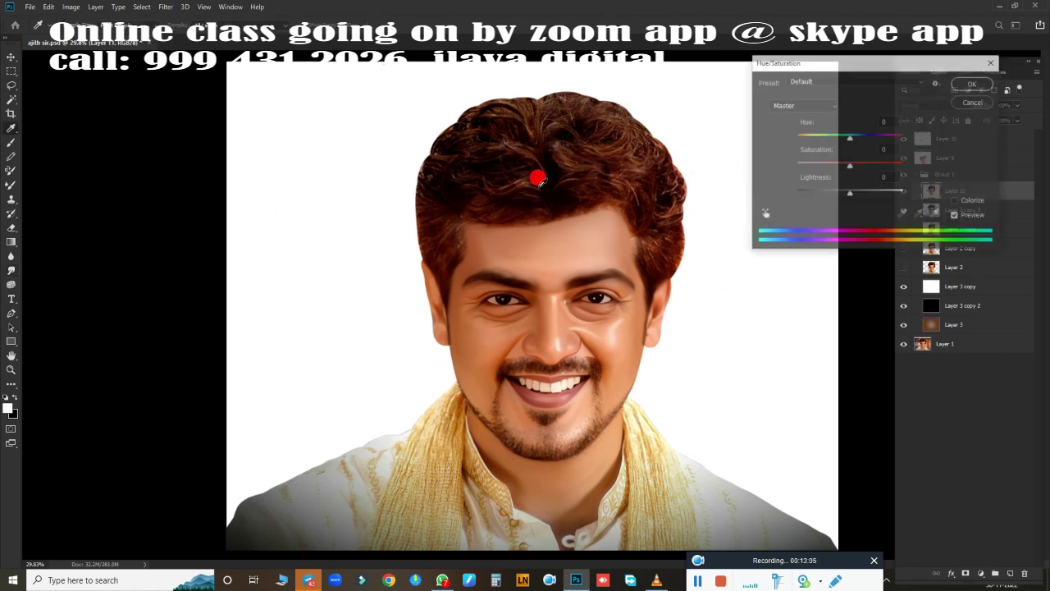
{"action": "scroll", "coordinate": [536, 176], "scroll_direction": "up", "scroll_amount": 3, "text": "alt"}
{"action": "left_click_drag", "start_coordinate": [850, 191], "coordinate": [839, 203]}
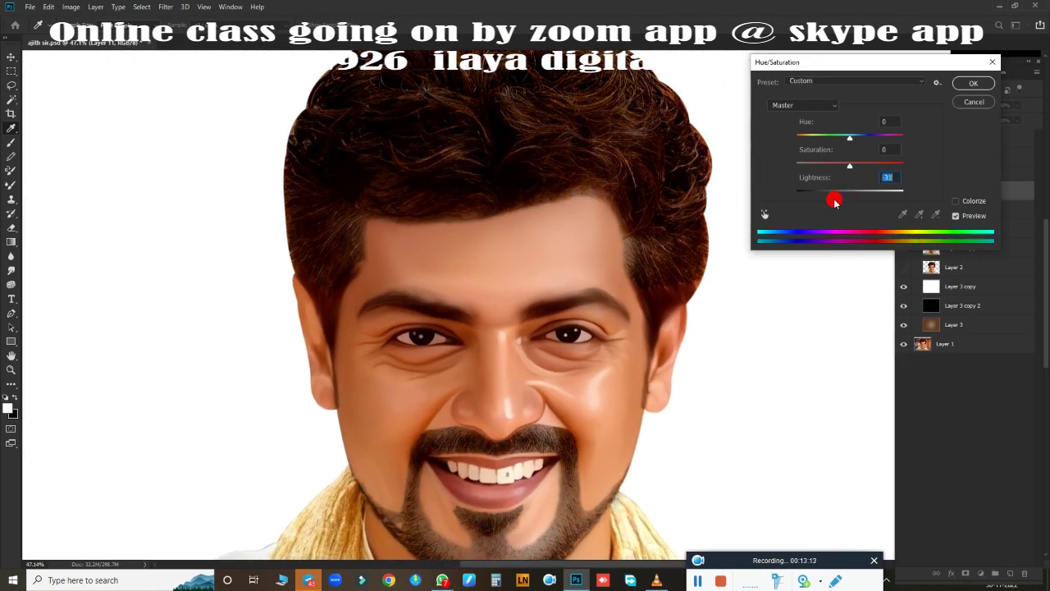
{"action": "key", "text": "Return"}
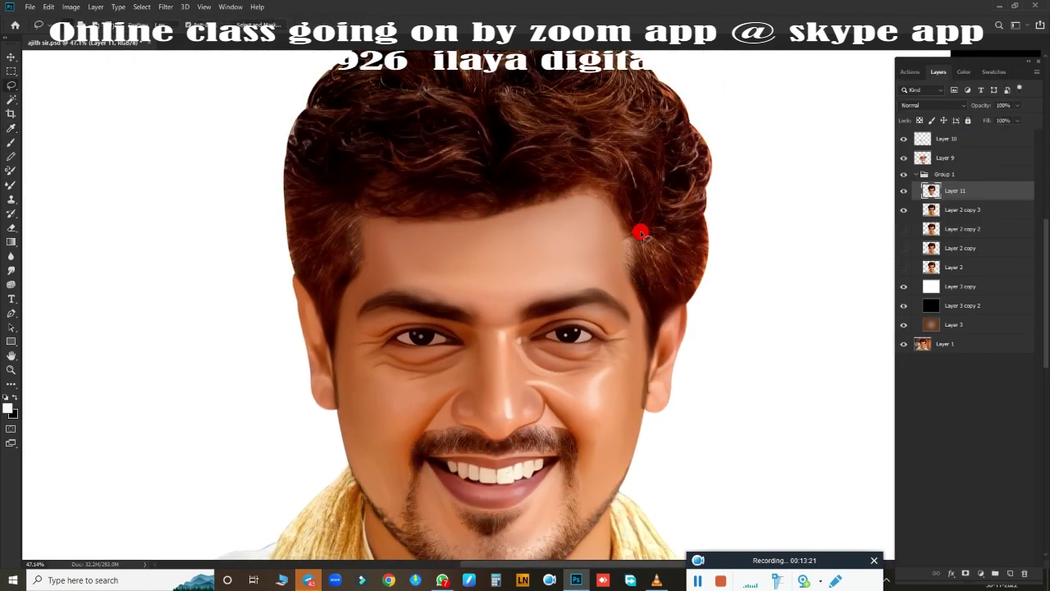
{"action": "scroll", "coordinate": [585, 239], "scroll_direction": "down", "scroll_amount": 2, "text": "alt"}
Step: Burn deeper shadows into the hair and beard
{"action": "key", "text": "o"}
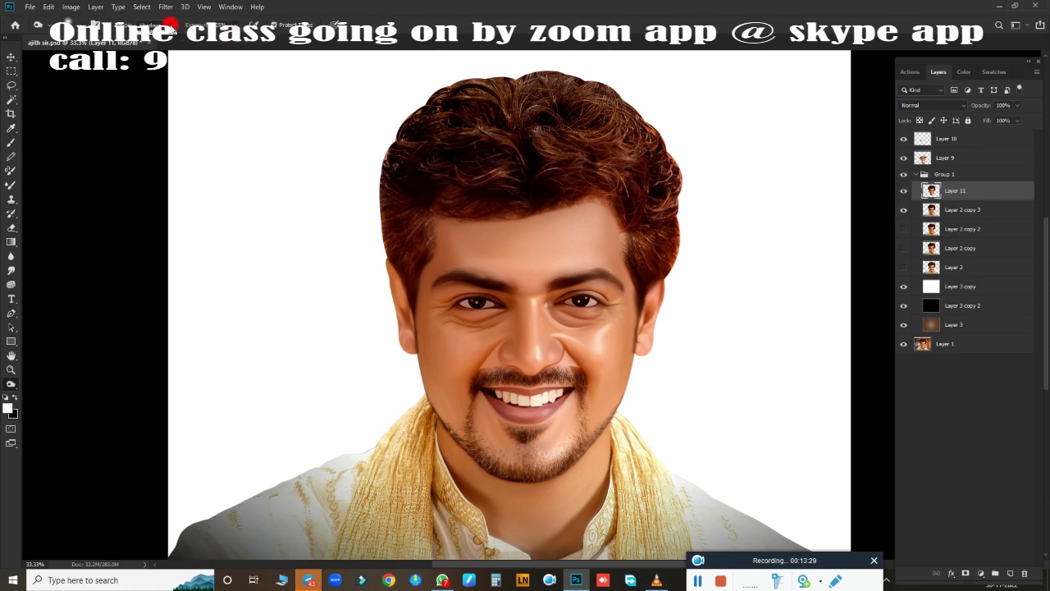
{"action": "mouse_move", "coordinate": [561, 215]}
{"action": "left_mouse_down"}
{"action": "mouse_move", "coordinate": [404, 106]}
{"action": "mouse_move", "coordinate": [580, 95]}
{"action": "left_mouse_up"}
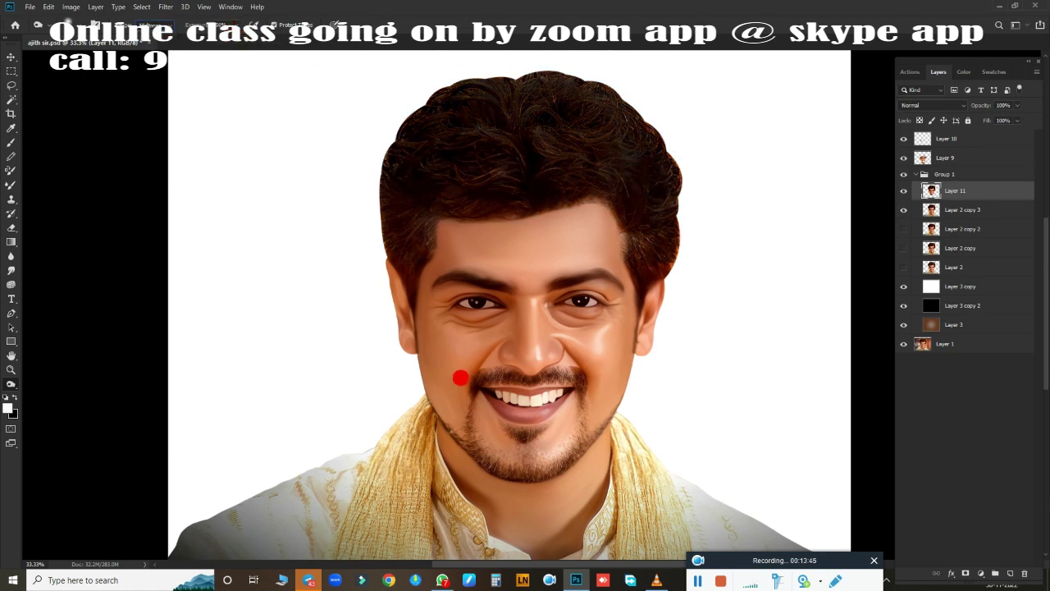
{"action": "scroll", "coordinate": [461, 377], "scroll_direction": "down", "scroll_amount": 5}
{"action": "mouse_move", "coordinate": [452, 253]}
{"action": "left_mouse_down"}
{"action": "mouse_move", "coordinate": [600, 199]}
{"action": "mouse_move", "coordinate": [446, 218]}
{"action": "mouse_move", "coordinate": [556, 233]}
{"action": "left_mouse_up"}
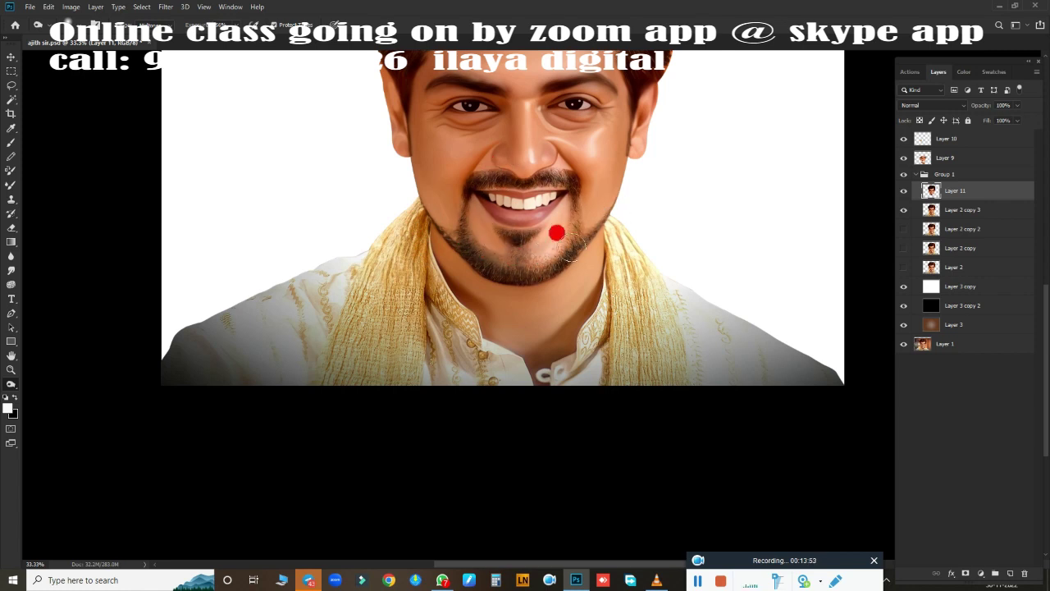
{"action": "scroll", "coordinate": [709, 207], "scroll_direction": "up", "scroll_amount": 5}
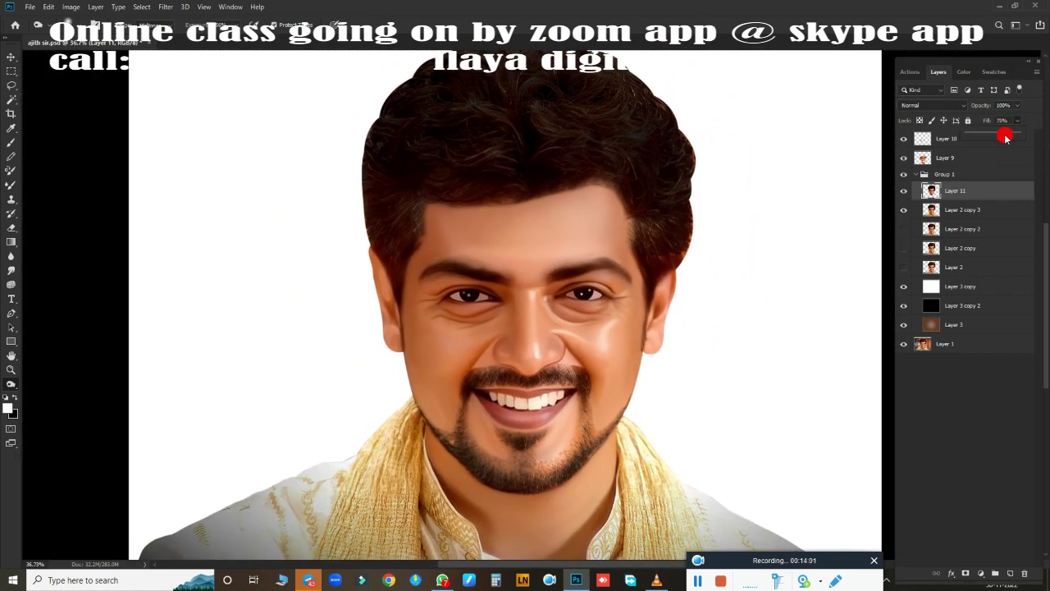
Step: Lower Layer 10's fill, then merge Layer 9 into Layer 10
{"action": "left_click_drag", "start_coordinate": [1006, 138], "coordinate": [976, 139]}
{"action": "left_click", "coordinate": [952, 139]}
{"action": "left_click", "coordinate": [944, 158], "text": "shift"}
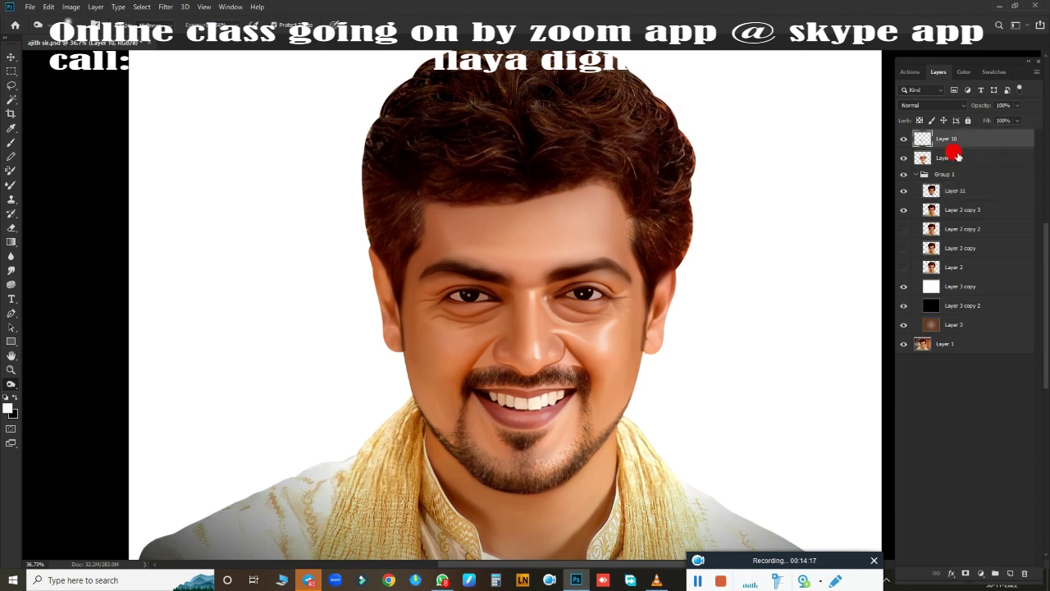
{"action": "key", "text": "ctrl+e"}
Step: Add a new empty layer for smudging and check Group 1's layers
{"action": "left_click", "coordinate": [918, 156]}
{"action": "key", "text": "ctrl+shift+alt+n"}
{"action": "scroll", "coordinate": [492, 237], "scroll_direction": "up", "scroll_amount": 5}
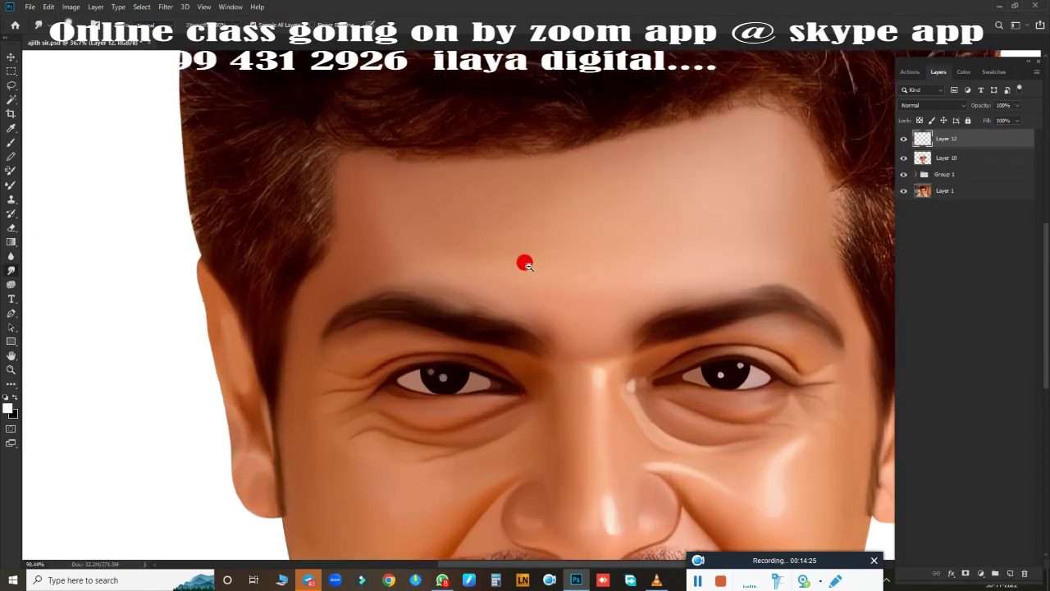
{"action": "left_click", "coordinate": [918, 174]}
{"action": "left_click", "coordinate": [917, 174]}
{"action": "scroll", "coordinate": [489, 204], "scroll_direction": "down", "scroll_amount": 2}
{"action": "scroll", "coordinate": [520, 227], "scroll_direction": "up", "scroll_amount": 4}
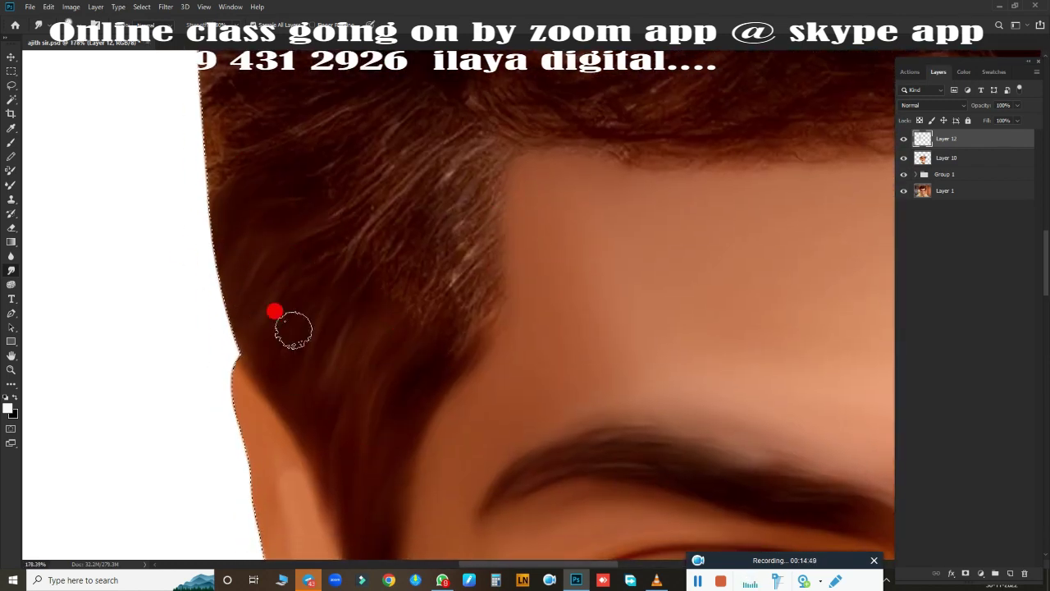
Step: Smudge the hair near the hairline into smooth strands following their flow
{"action": "mouse_move", "coordinate": [544, 241]}
{"action": "left_mouse_down"}
{"action": "mouse_move", "coordinate": [452, 322]}
{"action": "mouse_move", "coordinate": [331, 311]}
{"action": "left_mouse_up"}
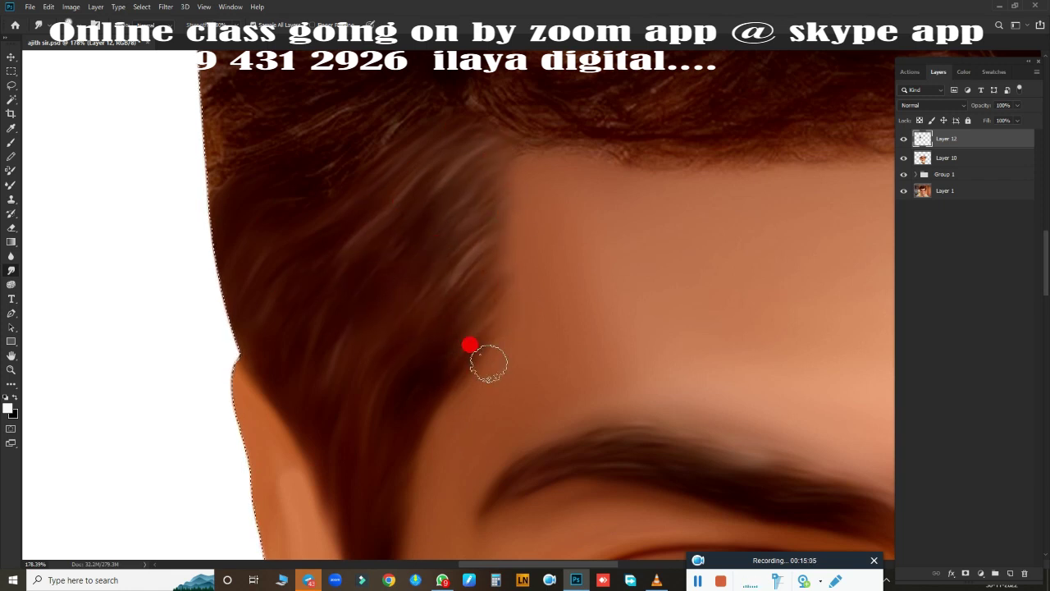
{"action": "scroll", "coordinate": [413, 373], "scroll_direction": "up", "scroll_amount": 5}
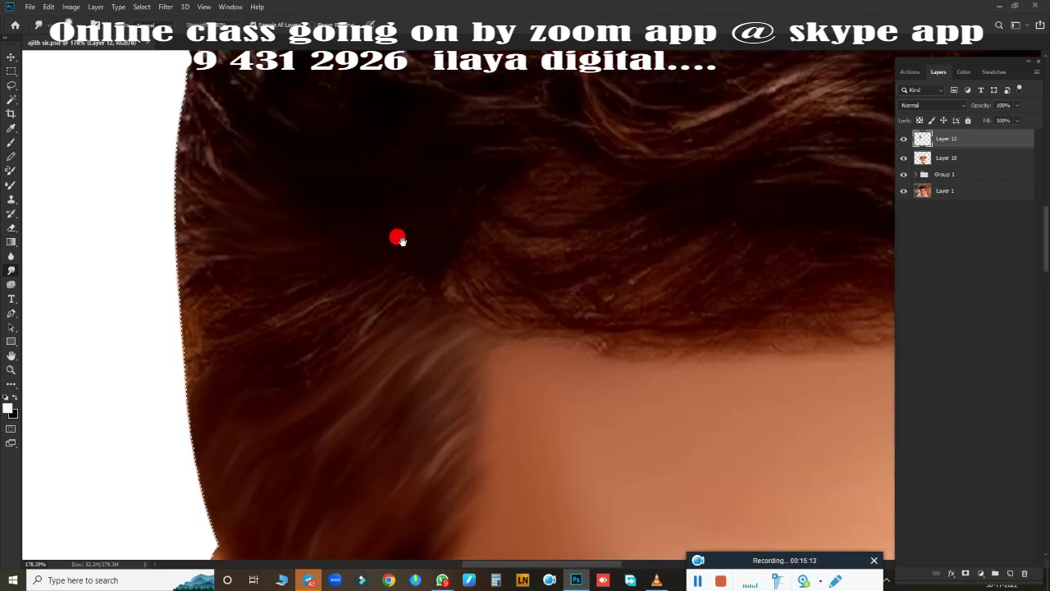
{"action": "scroll", "coordinate": [396, 234], "scroll_direction": "down", "scroll_amount": 3}
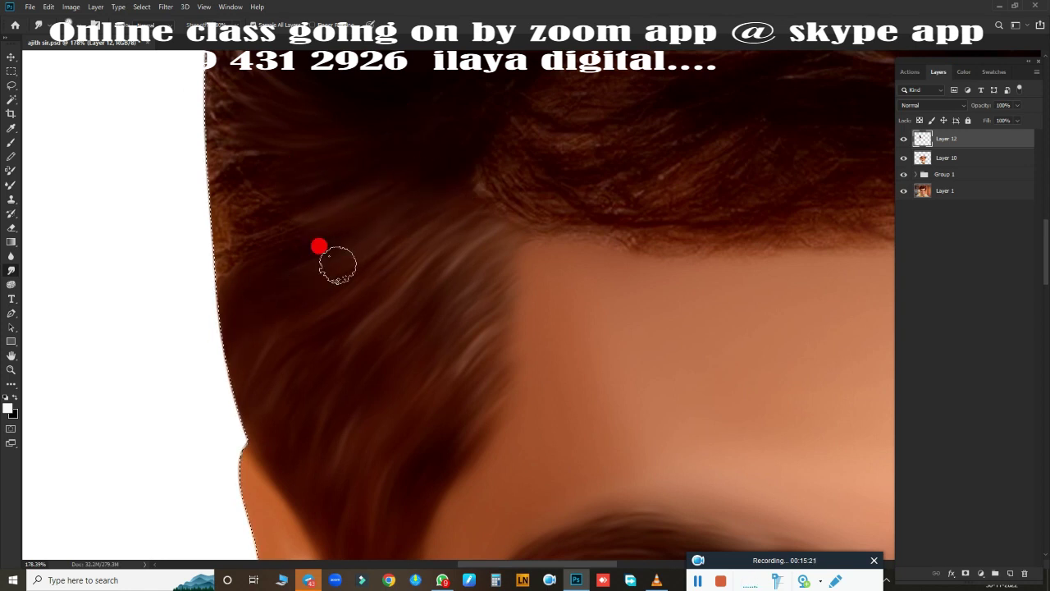
{"action": "scroll", "coordinate": [446, 166], "scroll_direction": "down", "scroll_amount": 2, "text": "alt"}
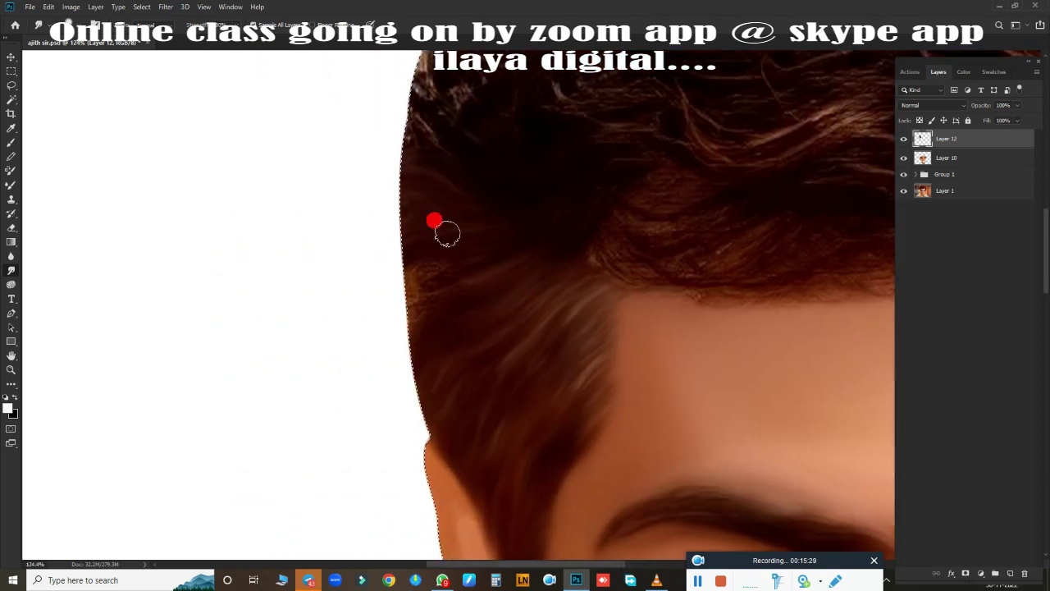
{"action": "scroll", "coordinate": [399, 308], "scroll_direction": "up", "scroll_amount": 2}
{"action": "scroll", "coordinate": [328, 291], "scroll_direction": "right", "scroll_amount": 3}
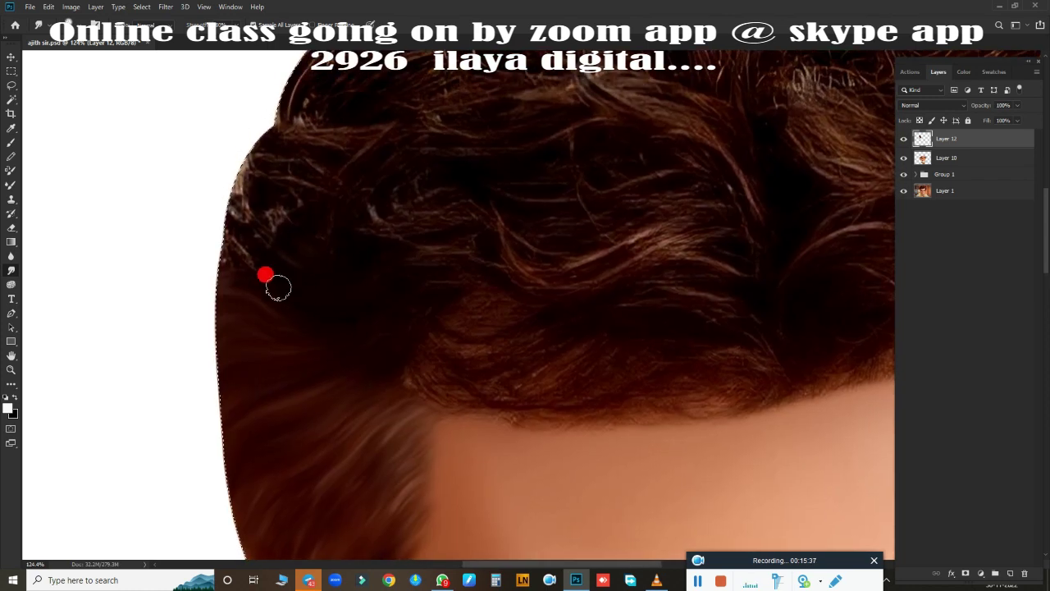
{"action": "scroll", "coordinate": [227, 246], "scroll_direction": "right", "scroll_amount": 3}
{"action": "mouse_move", "coordinate": [442, 256]}
{"action": "left_mouse_down"}
{"action": "mouse_move", "coordinate": [364, 201]}
{"action": "mouse_move", "coordinate": [427, 253]}
{"action": "left_mouse_up"}
{"action": "left_click_drag", "start_coordinate": [403, 195], "coordinate": [490, 181]}
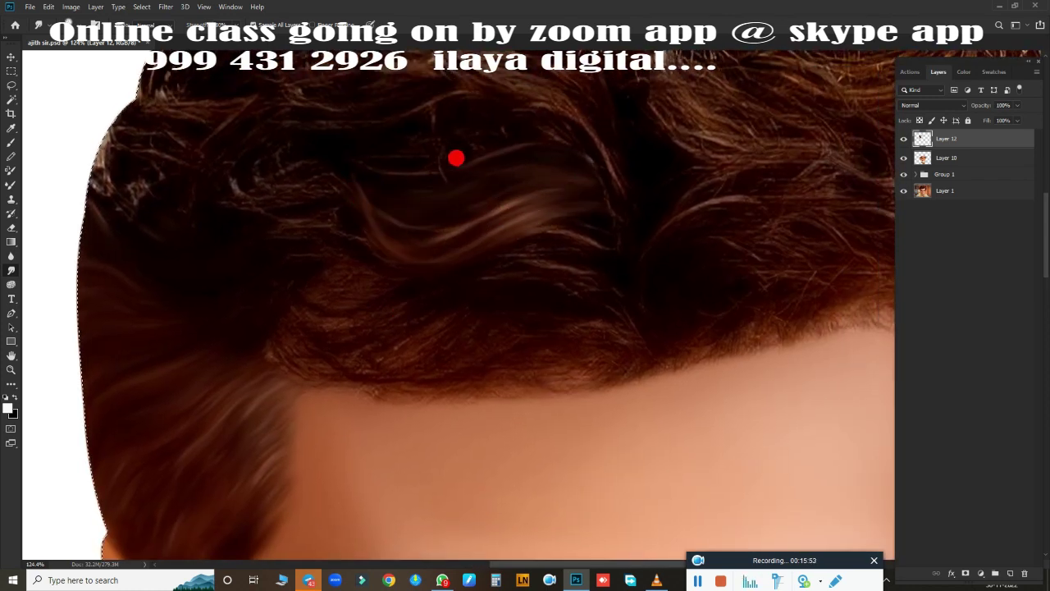
{"action": "mouse_move", "coordinate": [437, 138]}
{"action": "left_mouse_down"}
{"action": "mouse_move", "coordinate": [497, 122]}
{"action": "mouse_move", "coordinate": [405, 164]}
{"action": "mouse_move", "coordinate": [330, 170]}
{"action": "left_mouse_up"}
{"action": "mouse_move", "coordinate": [258, 168]}
{"action": "left_mouse_down"}
{"action": "mouse_move", "coordinate": [315, 150]}
{"action": "mouse_move", "coordinate": [265, 192]}
{"action": "mouse_move", "coordinate": [219, 198]}
{"action": "left_mouse_up"}
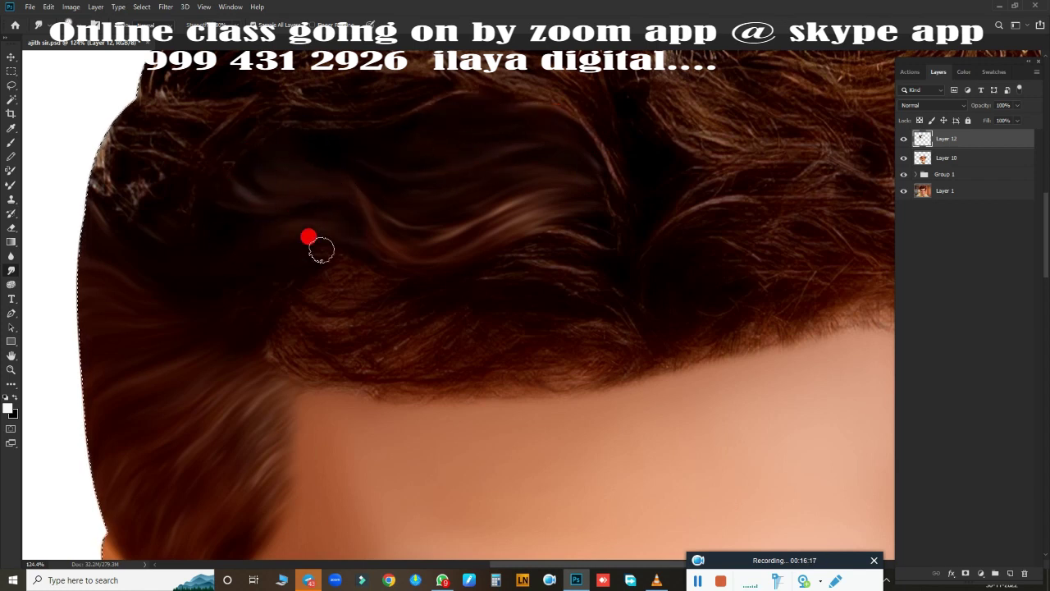
{"action": "left_click_drag", "start_coordinate": [321, 250], "coordinate": [164, 315]}
Step: Smooth and soften the forehead hairline, blending it back into the hair
{"action": "scroll", "coordinate": [276, 240], "scroll_direction": "down", "scroll_amount": 3}
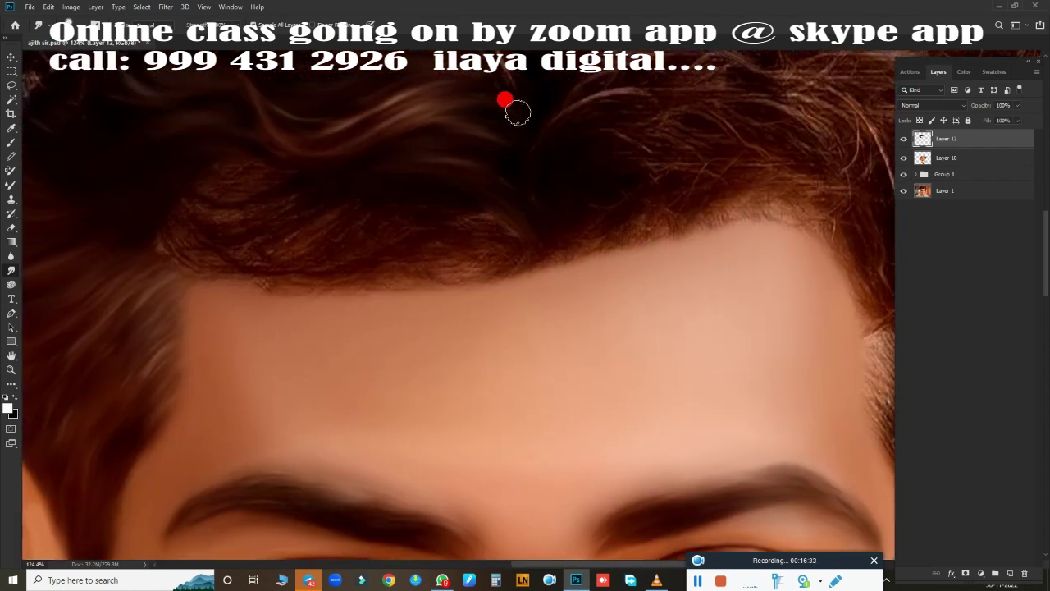
{"action": "scroll", "coordinate": [542, 156], "scroll_direction": "down", "scroll_amount": 2}
{"action": "mouse_move", "coordinate": [569, 197]}
{"action": "left_mouse_down"}
{"action": "mouse_move", "coordinate": [438, 169]}
{"action": "mouse_move", "coordinate": [574, 166]}
{"action": "mouse_move", "coordinate": [678, 180]}
{"action": "mouse_move", "coordinate": [483, 197]}
{"action": "left_mouse_up"}
{"action": "mouse_move", "coordinate": [536, 142]}
{"action": "left_mouse_down"}
{"action": "mouse_move", "coordinate": [368, 186]}
{"action": "mouse_move", "coordinate": [594, 169]}
{"action": "mouse_move", "coordinate": [540, 177]}
{"action": "left_mouse_up"}
{"action": "mouse_move", "coordinate": [515, 224]}
{"action": "left_mouse_down"}
{"action": "mouse_move", "coordinate": [389, 202]}
{"action": "mouse_move", "coordinate": [304, 164]}
{"action": "mouse_move", "coordinate": [384, 145]}
{"action": "mouse_move", "coordinate": [414, 111]}
{"action": "left_mouse_up"}
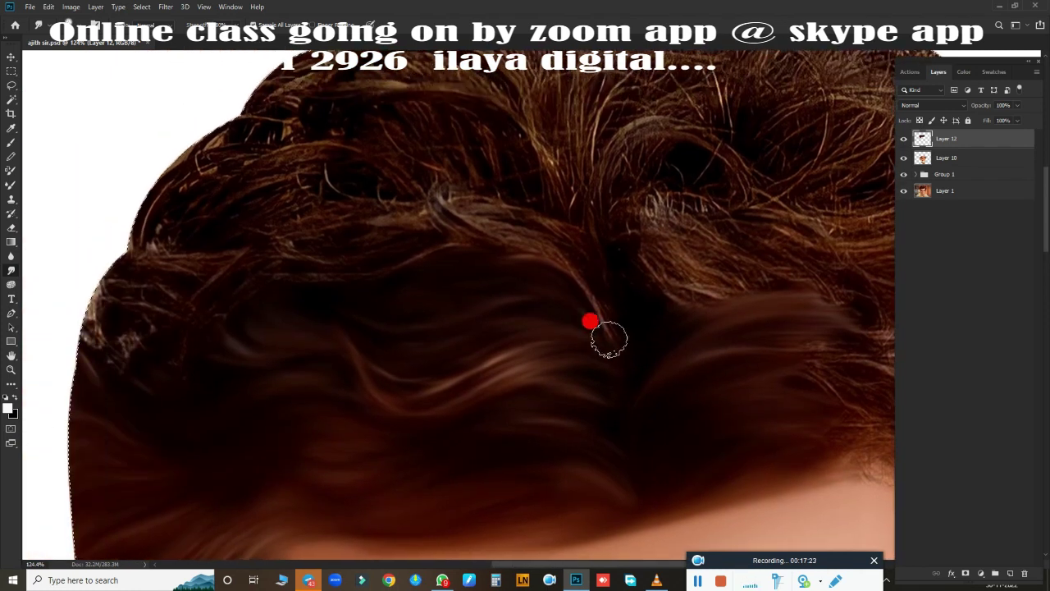
Step: Smudge the upper, outer and left-side hair, then hide the white Layer 3 copy background
{"action": "mouse_move", "coordinate": [608, 337]}
{"action": "left_mouse_down"}
{"action": "mouse_move", "coordinate": [462, 235]}
{"action": "mouse_move", "coordinate": [281, 224]}
{"action": "mouse_move", "coordinate": [347, 270]}
{"action": "mouse_move", "coordinate": [436, 188]}
{"action": "mouse_move", "coordinate": [530, 216]}
{"action": "left_mouse_up"}
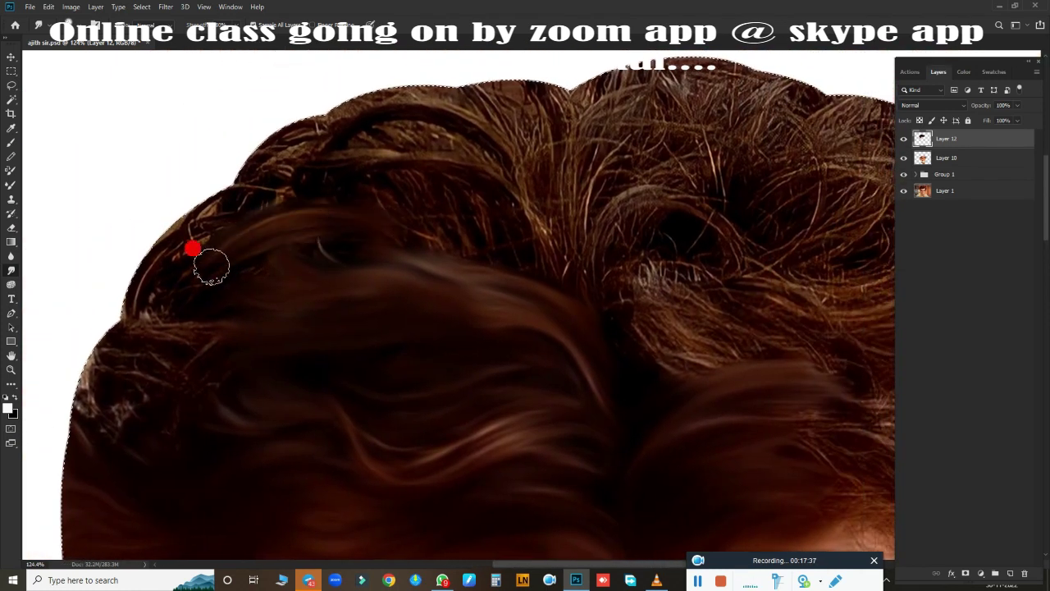
{"action": "mouse_move", "coordinate": [211, 265]}
{"action": "left_mouse_down"}
{"action": "mouse_move", "coordinate": [197, 267]}
{"action": "mouse_move", "coordinate": [274, 218]}
{"action": "mouse_move", "coordinate": [293, 220]}
{"action": "mouse_move", "coordinate": [288, 195]}
{"action": "mouse_move", "coordinate": [337, 202]}
{"action": "mouse_move", "coordinate": [221, 219]}
{"action": "mouse_move", "coordinate": [150, 284]}
{"action": "mouse_move", "coordinate": [397, 190]}
{"action": "mouse_move", "coordinate": [505, 240]}
{"action": "mouse_move", "coordinate": [547, 274]}
{"action": "mouse_move", "coordinate": [553, 298]}
{"action": "left_mouse_up"}
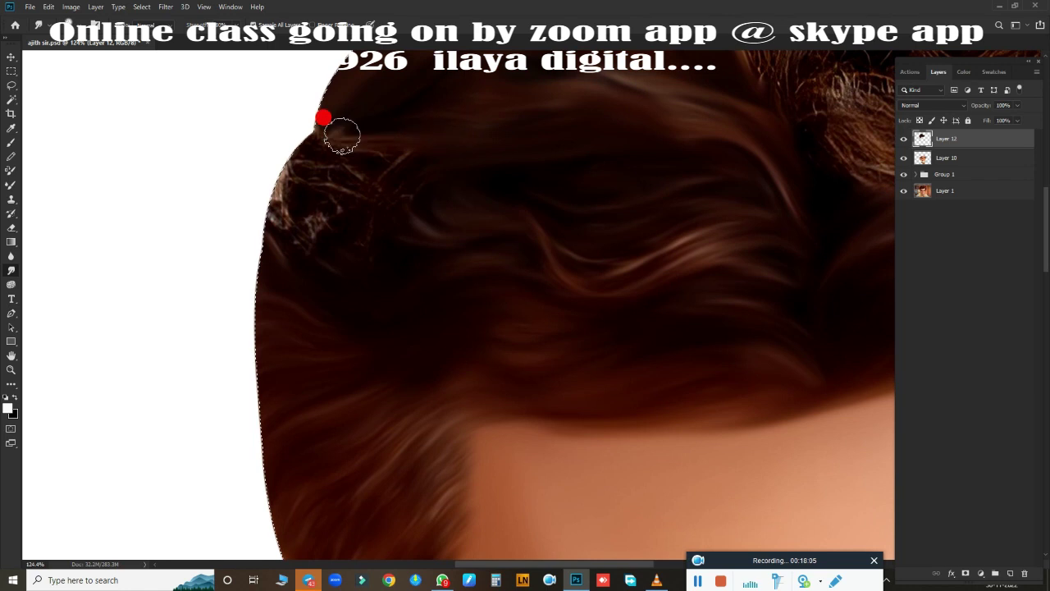
{"action": "mouse_move", "coordinate": [343, 134]}
{"action": "left_mouse_down"}
{"action": "mouse_move", "coordinate": [307, 164]}
{"action": "mouse_move", "coordinate": [353, 232]}
{"action": "mouse_move", "coordinate": [268, 146]}
{"action": "mouse_move", "coordinate": [433, 207]}
{"action": "mouse_move", "coordinate": [524, 161]}
{"action": "left_mouse_up"}
{"action": "mouse_move", "coordinate": [301, 162]}
{"action": "left_mouse_down"}
{"action": "mouse_move", "coordinate": [290, 326]}
{"action": "mouse_move", "coordinate": [189, 283]}
{"action": "left_mouse_up"}
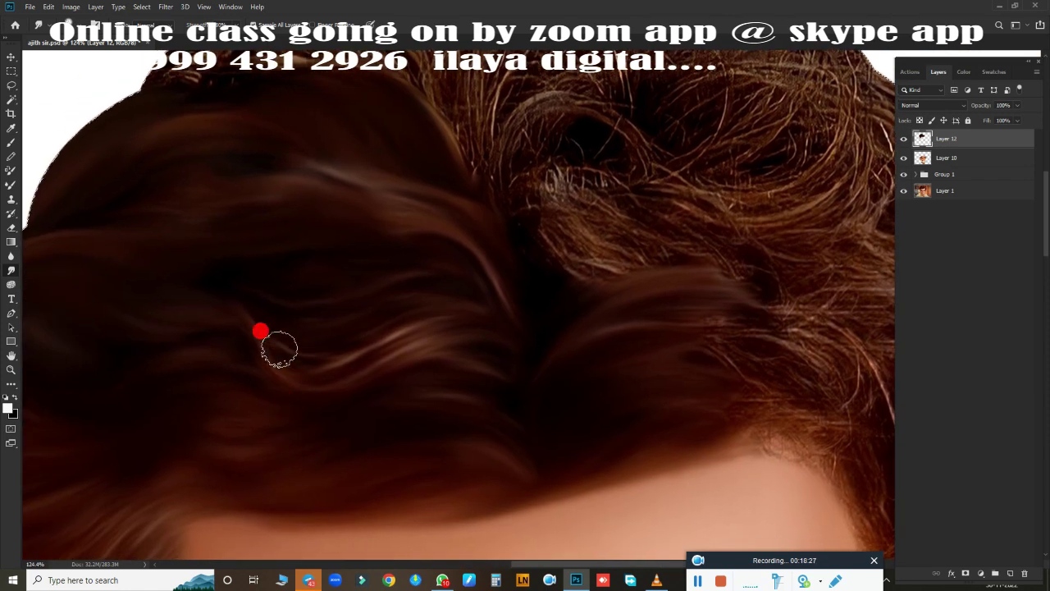
{"action": "left_click_drag", "start_coordinate": [279, 349], "coordinate": [146, 289]}
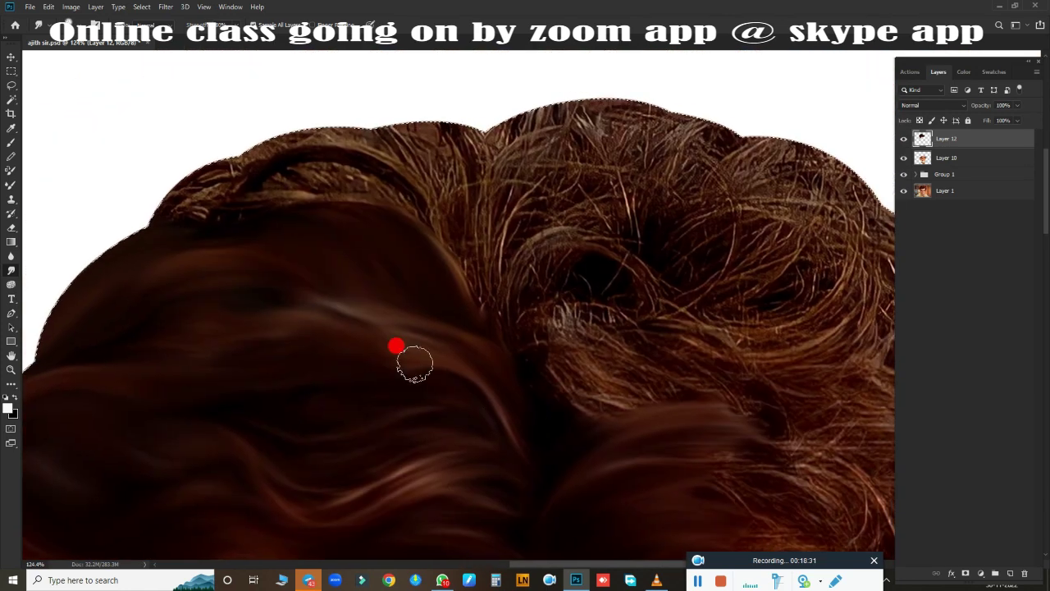
{"action": "mouse_move", "coordinate": [415, 363]}
{"action": "left_mouse_down"}
{"action": "mouse_move", "coordinate": [321, 317]}
{"action": "mouse_move", "coordinate": [349, 281]}
{"action": "mouse_move", "coordinate": [255, 166]}
{"action": "mouse_move", "coordinate": [197, 192]}
{"action": "mouse_move", "coordinate": [276, 205]}
{"action": "mouse_move", "coordinate": [139, 201]}
{"action": "mouse_move", "coordinate": [420, 119]}
{"action": "left_mouse_up"}
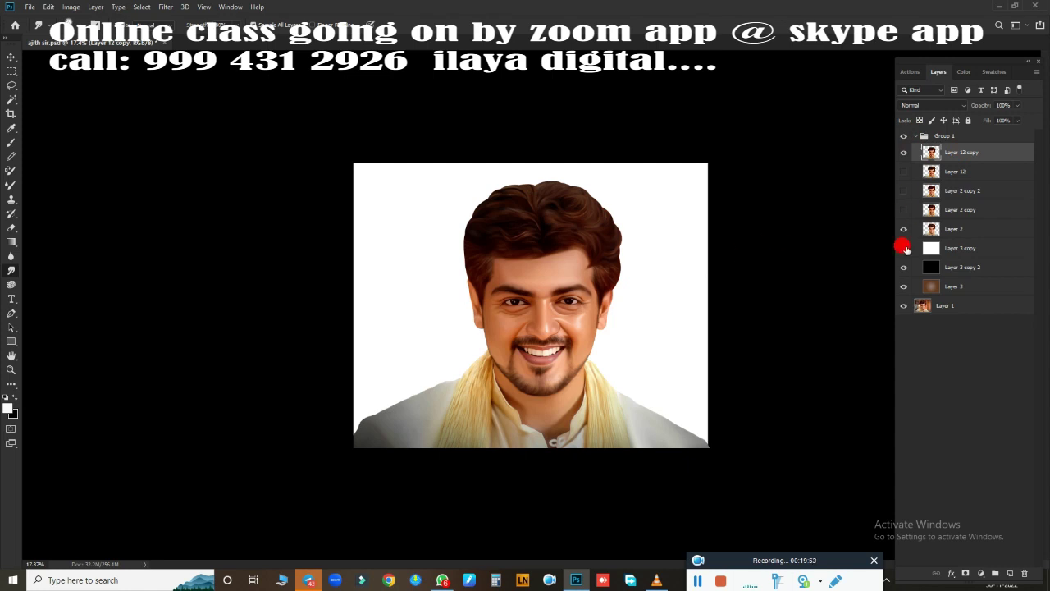
{"action": "left_click", "coordinate": [904, 248]}
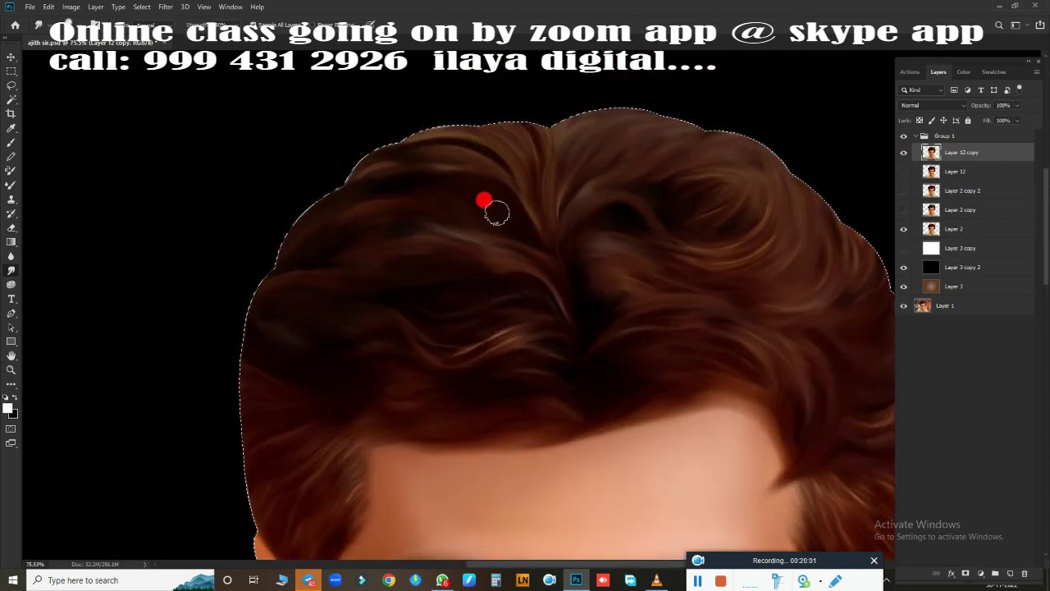
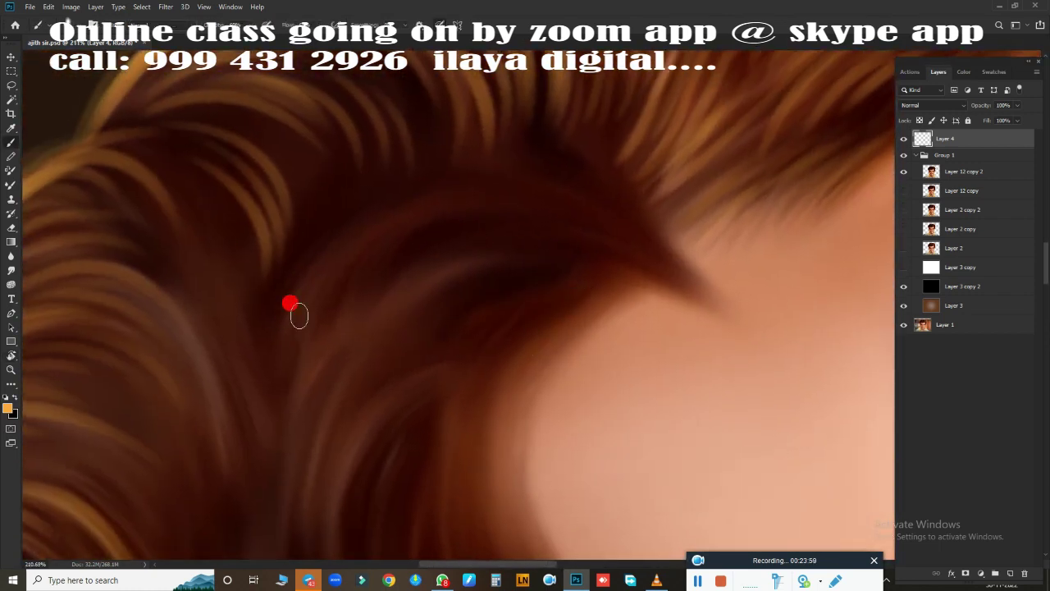
Step: Paint light strands across the hairline and the upper hair on Layer 4
{"action": "mouse_move", "coordinate": [298, 315]}
{"action": "left_mouse_down"}
{"action": "mouse_move", "coordinate": [300, 254]}
{"action": "mouse_move", "coordinate": [563, 258]}
{"action": "mouse_move", "coordinate": [492, 200]}
{"action": "mouse_move", "coordinate": [408, 178]}
{"action": "mouse_move", "coordinate": [463, 253]}
{"action": "mouse_move", "coordinate": [445, 312]}
{"action": "mouse_move", "coordinate": [309, 544]}
{"action": "left_mouse_up"}
{"action": "scroll", "coordinate": [424, 284], "scroll_direction": "down", "scroll_amount": 2}
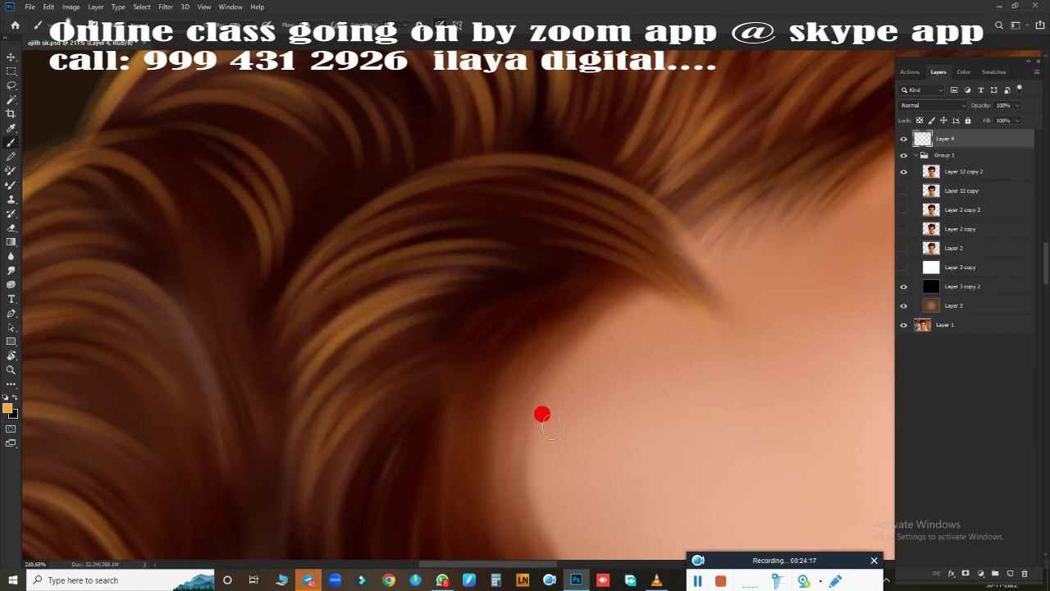
{"action": "scroll", "coordinate": [542, 415], "scroll_direction": "down", "scroll_amount": 3}
{"action": "scroll", "coordinate": [497, 378], "scroll_direction": "up", "scroll_amount": 3}
{"action": "scroll", "coordinate": [451, 309], "scroll_direction": "up", "scroll_amount": 3}
{"action": "left_click_drag", "start_coordinate": [328, 269], "coordinate": [489, 247]}
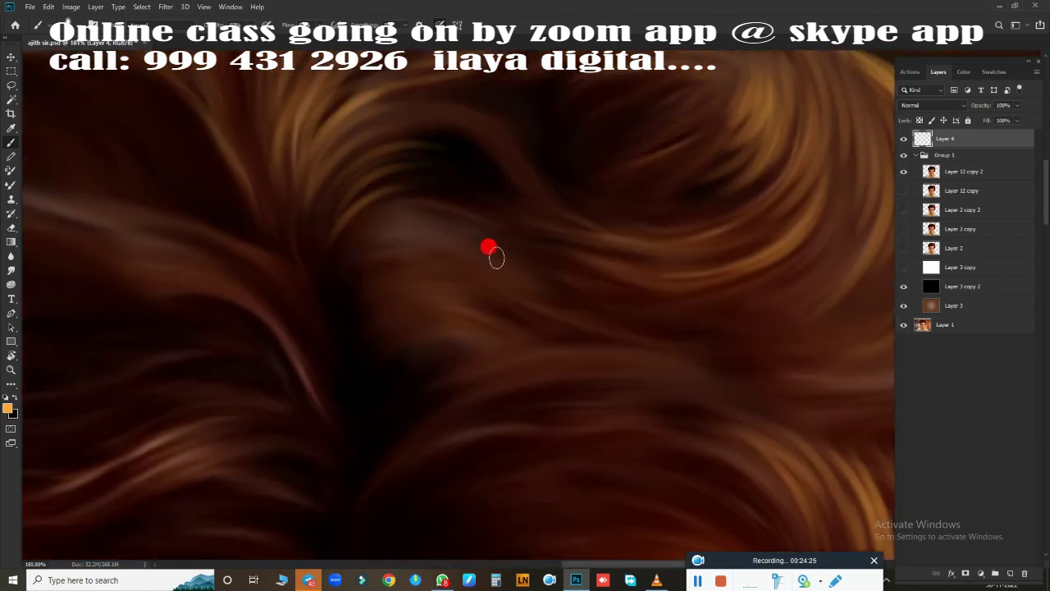
{"action": "scroll", "coordinate": [353, 230], "scroll_direction": "down", "scroll_amount": 3}
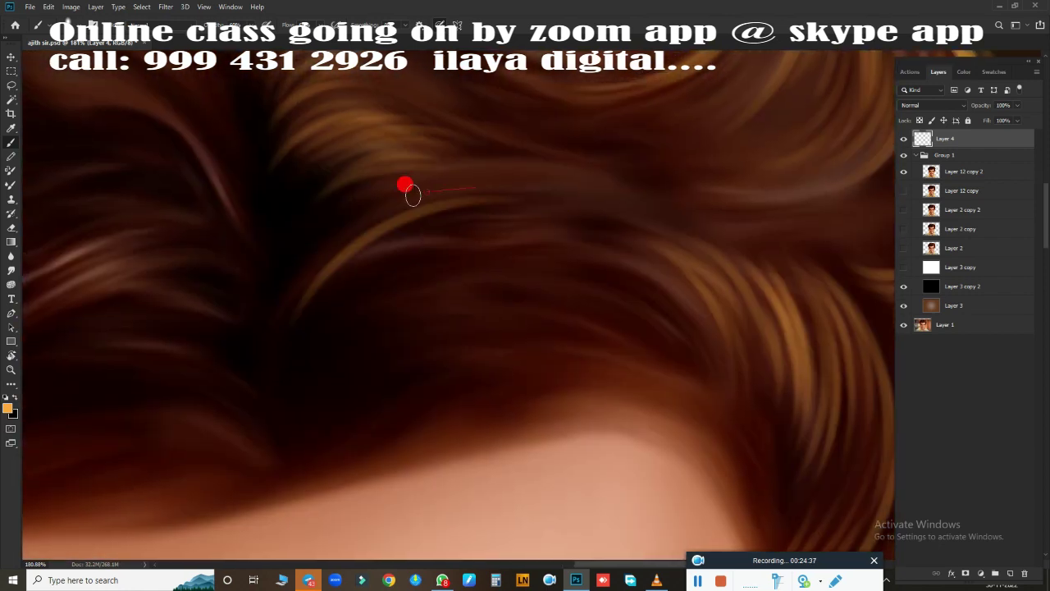
{"action": "left_click_drag", "start_coordinate": [410, 188], "coordinate": [597, 178]}
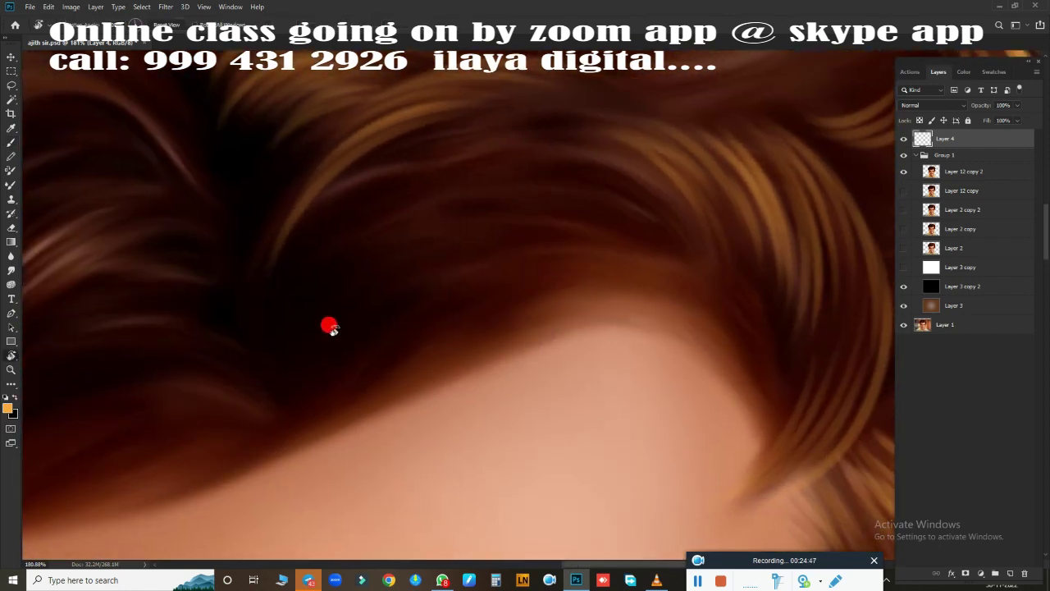
Step: Add light strokes across the hair above the forehead and along the hairline
{"action": "mouse_move", "coordinate": [328, 324]}
{"action": "left_mouse_down"}
{"action": "mouse_move", "coordinate": [375, 436]}
{"action": "mouse_move", "coordinate": [344, 146]}
{"action": "left_mouse_up"}
{"action": "left_click_drag", "start_coordinate": [328, 312], "coordinate": [657, 177]}
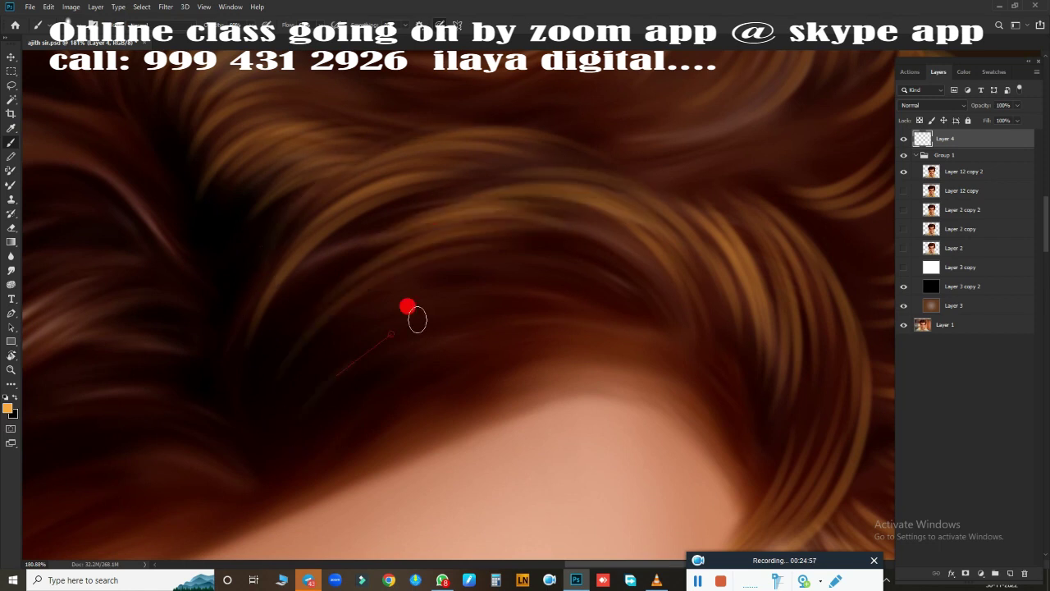
{"action": "left_click_drag", "start_coordinate": [407, 307], "coordinate": [262, 377]}
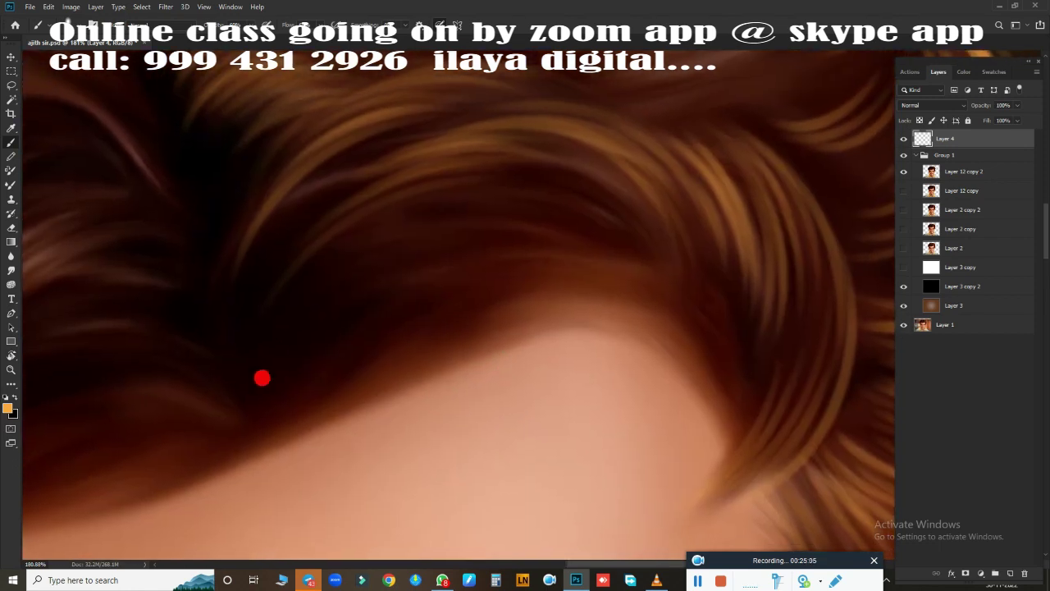
{"action": "left_click_drag", "start_coordinate": [322, 343], "coordinate": [580, 326]}
{"action": "left_click_drag", "start_coordinate": [633, 282], "coordinate": [640, 232]}
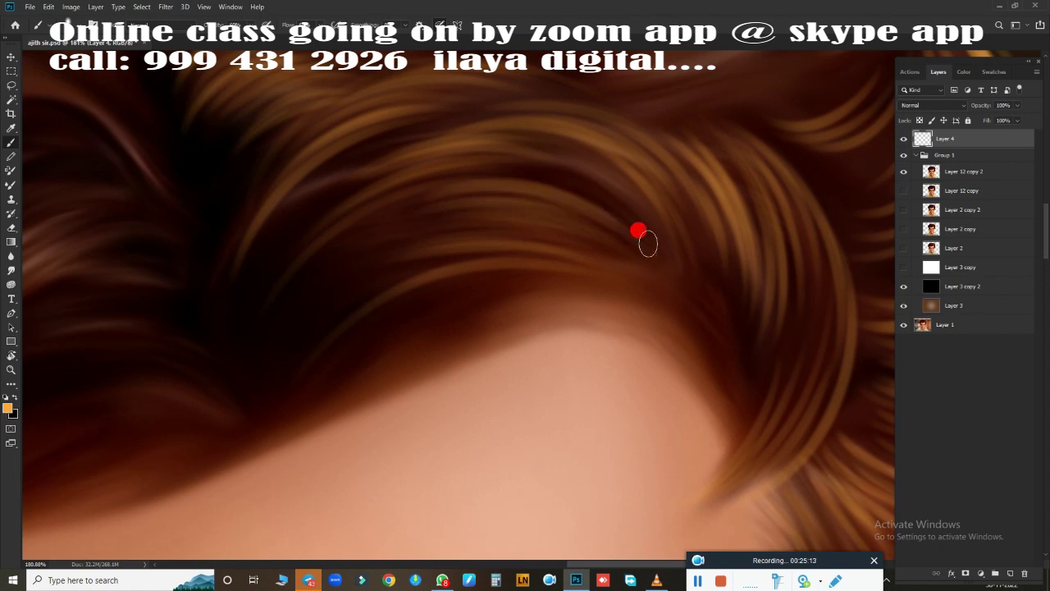
{"action": "left_click_drag", "start_coordinate": [427, 246], "coordinate": [665, 144]}
{"action": "mouse_move", "coordinate": [390, 401]}
{"action": "left_mouse_down"}
{"action": "mouse_move", "coordinate": [296, 380]}
{"action": "mouse_move", "coordinate": [631, 357]}
{"action": "left_mouse_up"}
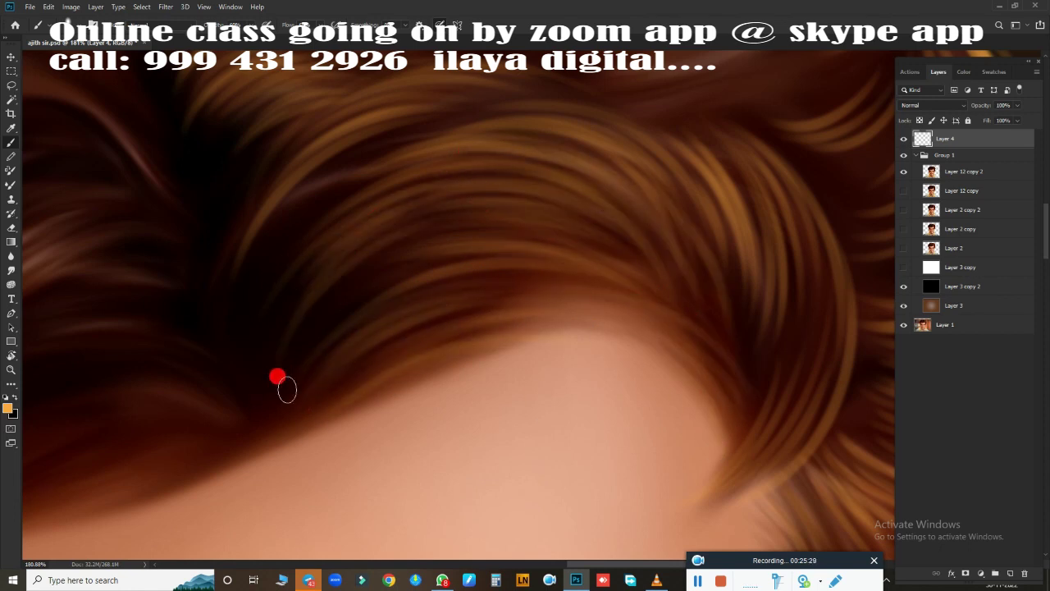
Step: Paint light strands into the left curl, along the hair's curve, plus a short strand
{"action": "scroll", "coordinate": [283, 361], "scroll_direction": "up", "scroll_amount": 3}
{"action": "left_click_drag", "start_coordinate": [231, 324], "coordinate": [313, 408]}
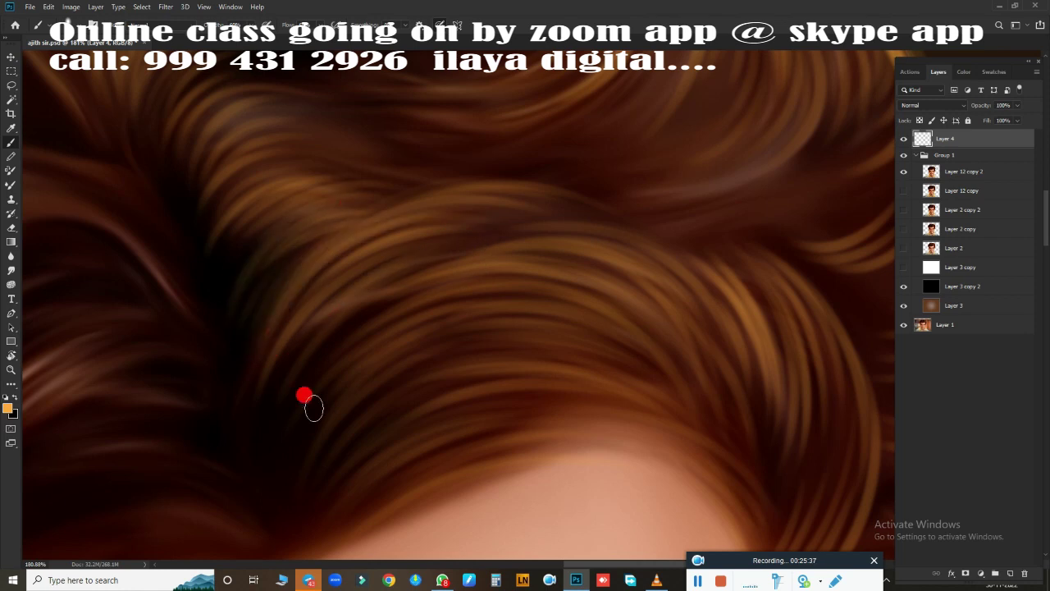
{"action": "scroll", "coordinate": [412, 390], "scroll_direction": "up", "scroll_amount": 5}
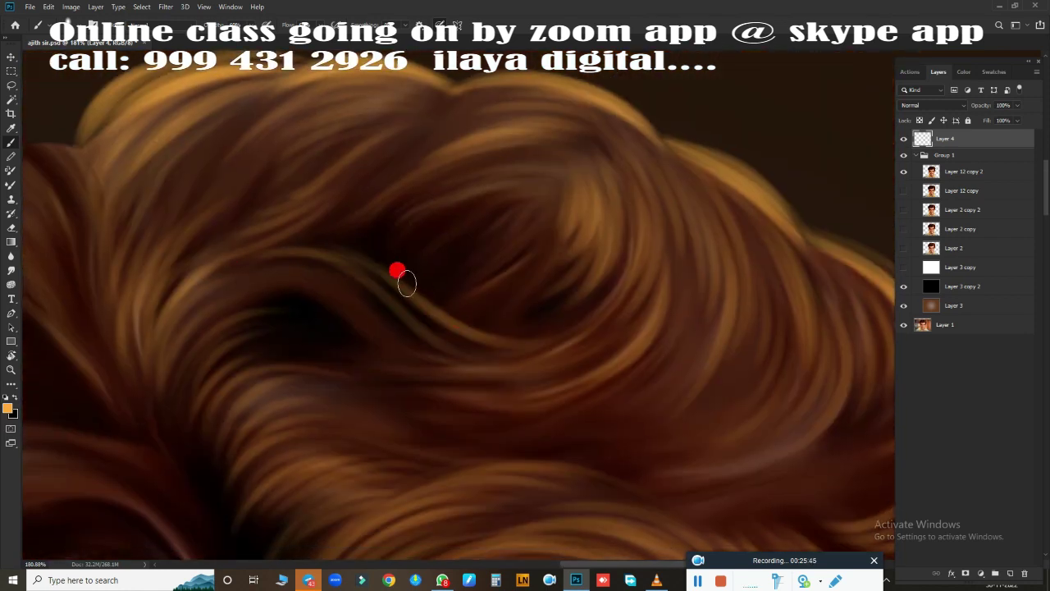
{"action": "left_click_drag", "start_coordinate": [534, 347], "coordinate": [403, 354]}
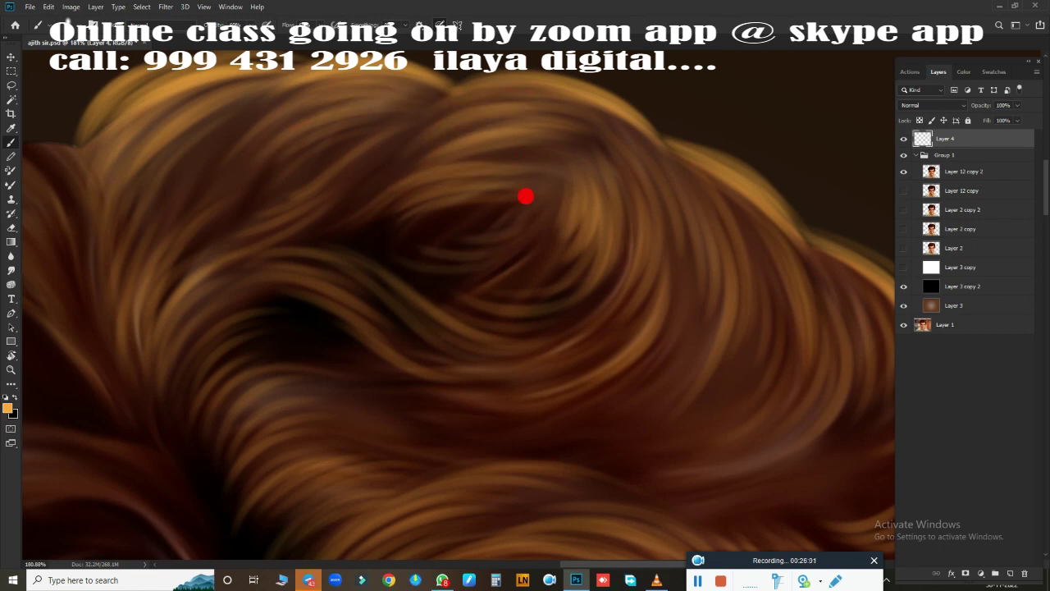
{"action": "mouse_move", "coordinate": [516, 289]}
{"action": "left_mouse_down"}
{"action": "mouse_move", "coordinate": [359, 265]}
{"action": "mouse_move", "coordinate": [379, 317]}
{"action": "mouse_move", "coordinate": [370, 329]}
{"action": "mouse_move", "coordinate": [555, 144]}
{"action": "left_mouse_up"}
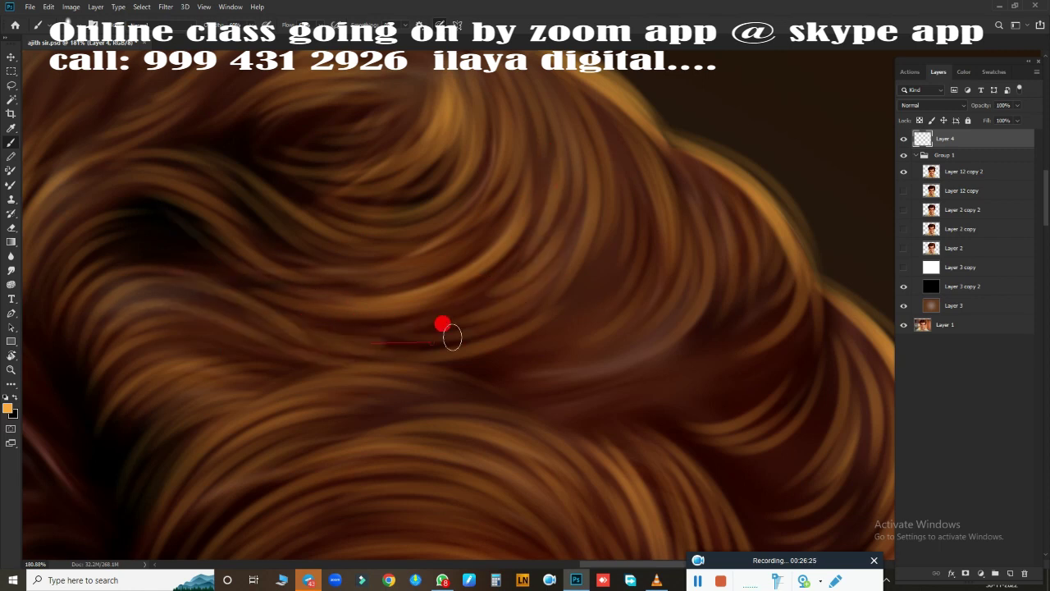
{"action": "left_click_drag", "start_coordinate": [446, 323], "coordinate": [539, 387]}
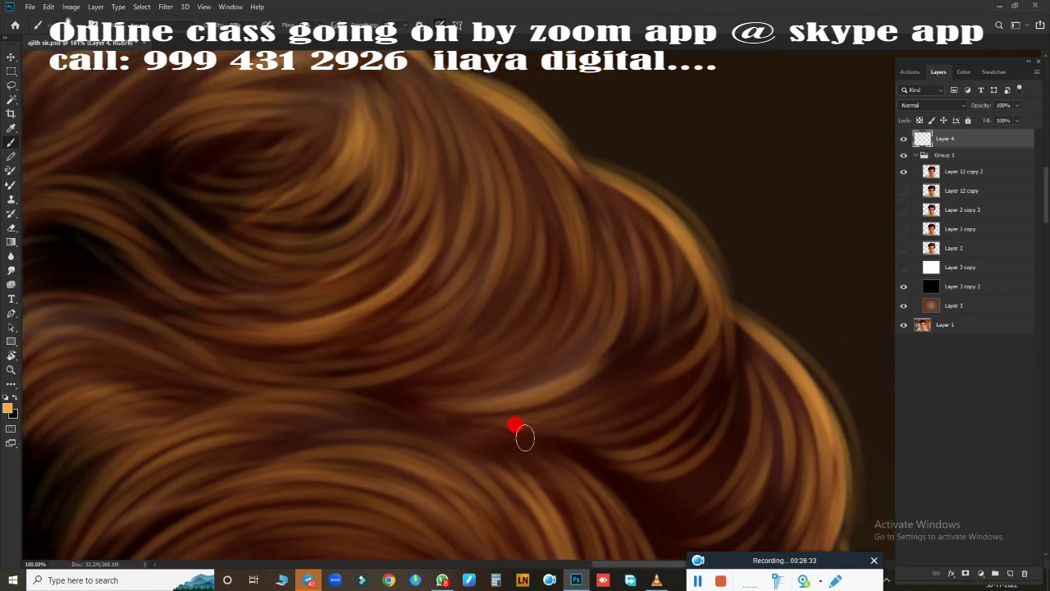
{"action": "scroll", "coordinate": [552, 486], "scroll_direction": "down", "scroll_amount": 3}
{"action": "scroll", "coordinate": [534, 255], "scroll_direction": "up", "scroll_amount": 1}
{"action": "scroll", "coordinate": [525, 399], "scroll_direction": "up", "scroll_amount": 2}
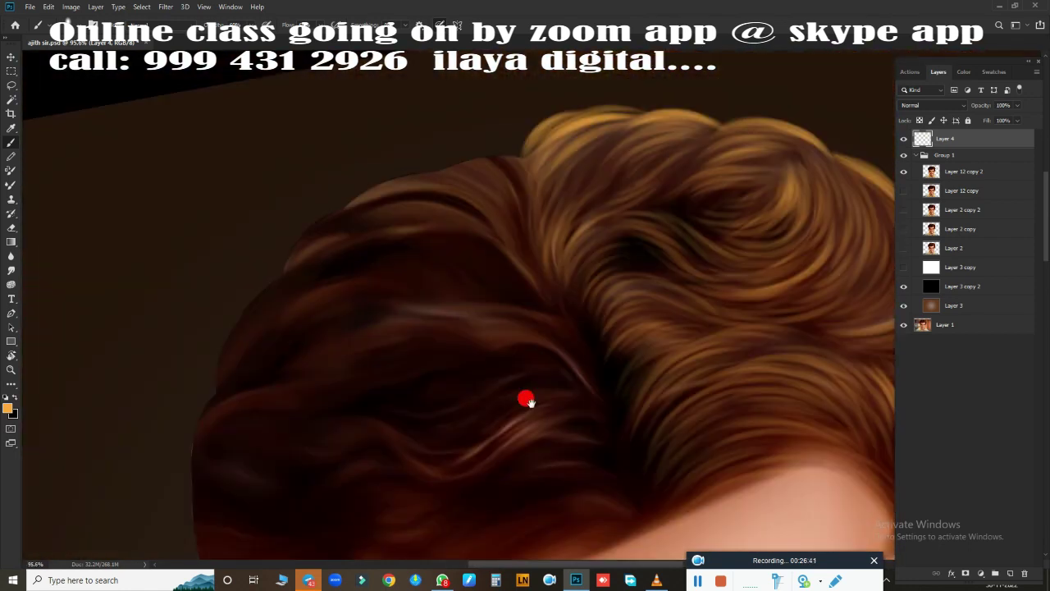
Step: Paint light and golden strands up toward the crown with the Brush (B)
{"action": "scroll", "coordinate": [462, 337], "scroll_direction": "up", "scroll_amount": 3}
{"action": "scroll", "coordinate": [347, 324], "scroll_direction": "up", "scroll_amount": 2}
{"action": "mouse_move", "coordinate": [276, 347]}
{"action": "left_mouse_down"}
{"action": "mouse_move", "coordinate": [424, 204]}
{"action": "mouse_move", "coordinate": [437, 139]}
{"action": "mouse_move", "coordinate": [316, 301]}
{"action": "mouse_move", "coordinate": [302, 105]}
{"action": "mouse_move", "coordinate": [267, 146]}
{"action": "mouse_move", "coordinate": [317, 166]}
{"action": "mouse_move", "coordinate": [429, 425]}
{"action": "mouse_move", "coordinate": [155, 112]}
{"action": "mouse_move", "coordinate": [389, 373]}
{"action": "mouse_move", "coordinate": [139, 190]}
{"action": "mouse_move", "coordinate": [565, 380]}
{"action": "mouse_move", "coordinate": [502, 402]}
{"action": "mouse_move", "coordinate": [378, 302]}
{"action": "mouse_move", "coordinate": [392, 286]}
{"action": "left_mouse_up"}
{"action": "scroll", "coordinate": [392, 286], "scroll_direction": "up", "scroll_amount": 3}
{"action": "key", "text": "b"}
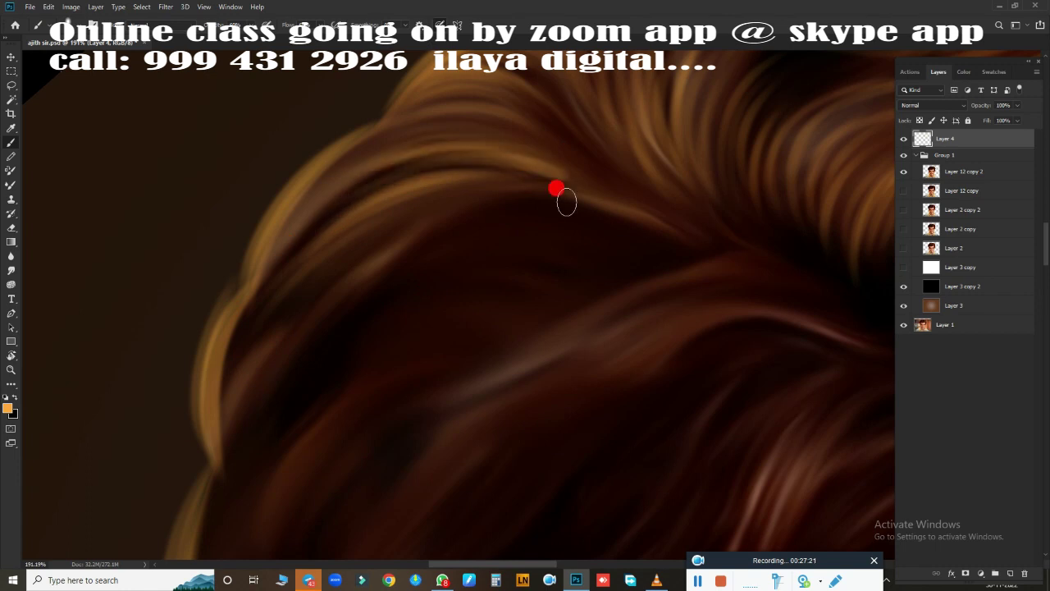
{"action": "mouse_move", "coordinate": [420, 198]}
{"action": "left_mouse_down"}
{"action": "mouse_move", "coordinate": [509, 227]}
{"action": "mouse_move", "coordinate": [497, 291]}
{"action": "mouse_move", "coordinate": [399, 186]}
{"action": "mouse_move", "coordinate": [512, 102]}
{"action": "mouse_move", "coordinate": [304, 162]}
{"action": "left_mouse_up"}
Step: Add strands along the outer hair edge and faint highlights through the middle hair
{"action": "mouse_move", "coordinate": [255, 231]}
{"action": "left_mouse_down"}
{"action": "mouse_move", "coordinate": [339, 317]}
{"action": "mouse_move", "coordinate": [336, 183]}
{"action": "mouse_move", "coordinate": [336, 235]}
{"action": "mouse_move", "coordinate": [444, 372]}
{"action": "mouse_move", "coordinate": [432, 222]}
{"action": "mouse_move", "coordinate": [200, 336]}
{"action": "mouse_move", "coordinate": [366, 293]}
{"action": "mouse_move", "coordinate": [336, 357]}
{"action": "mouse_move", "coordinate": [271, 215]}
{"action": "left_mouse_up"}
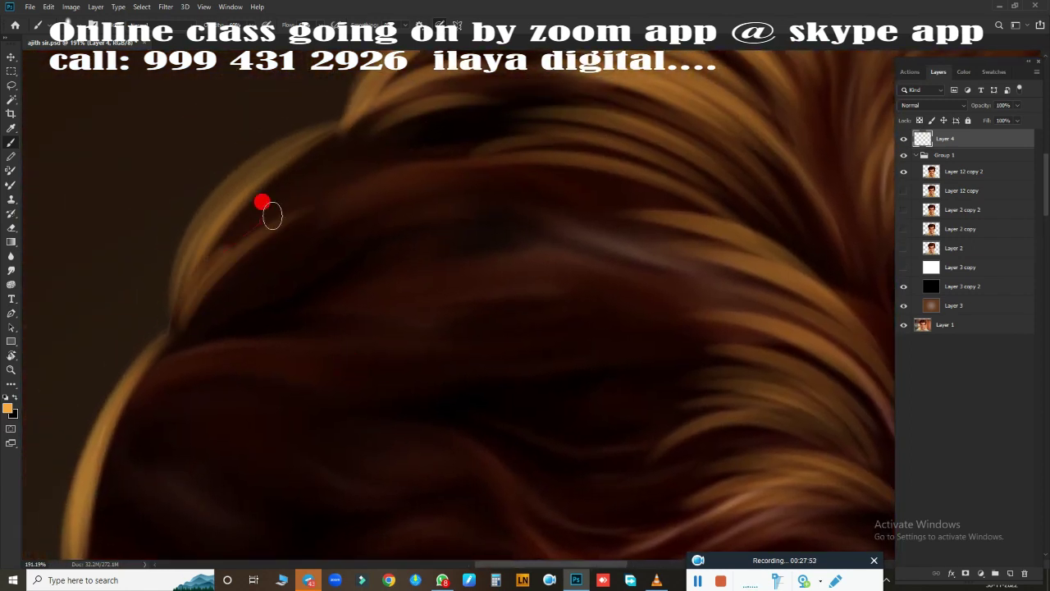
{"action": "mouse_move", "coordinate": [163, 344]}
{"action": "left_mouse_down"}
{"action": "mouse_move", "coordinate": [434, 235]}
{"action": "mouse_move", "coordinate": [290, 209]}
{"action": "mouse_move", "coordinate": [328, 232]}
{"action": "mouse_move", "coordinate": [192, 213]}
{"action": "mouse_move", "coordinate": [206, 446]}
{"action": "mouse_move", "coordinate": [293, 314]}
{"action": "left_mouse_up"}
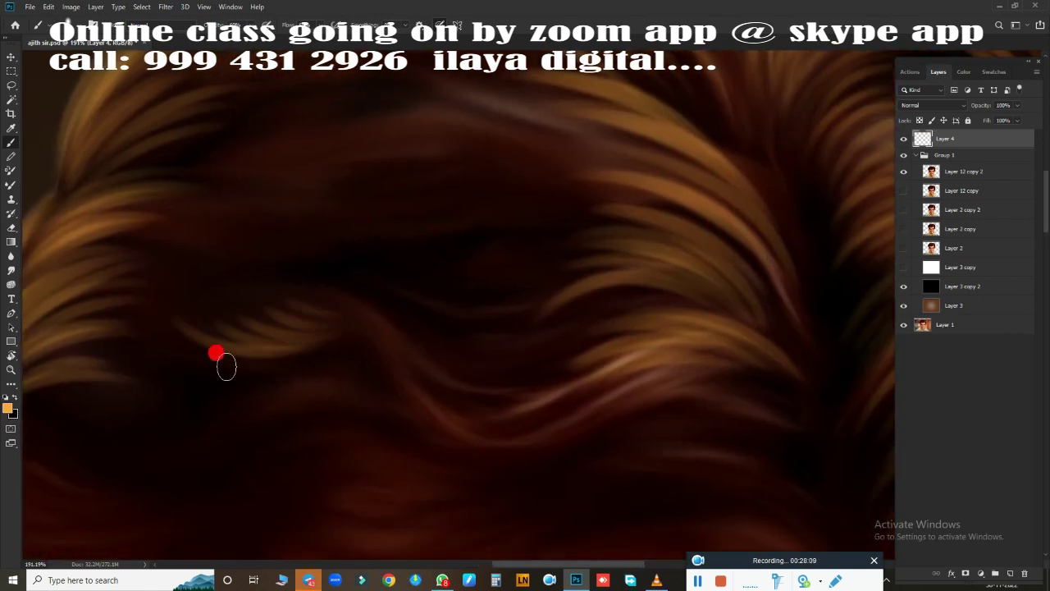
{"action": "mouse_move", "coordinate": [216, 353]}
{"action": "left_mouse_down"}
{"action": "mouse_move", "coordinate": [391, 377]}
{"action": "mouse_move", "coordinate": [429, 270]}
{"action": "mouse_move", "coordinate": [457, 227]}
{"action": "mouse_move", "coordinate": [255, 241]}
{"action": "mouse_move", "coordinate": [336, 133]}
{"action": "mouse_move", "coordinate": [129, 251]}
{"action": "mouse_move", "coordinate": [351, 152]}
{"action": "left_mouse_up"}
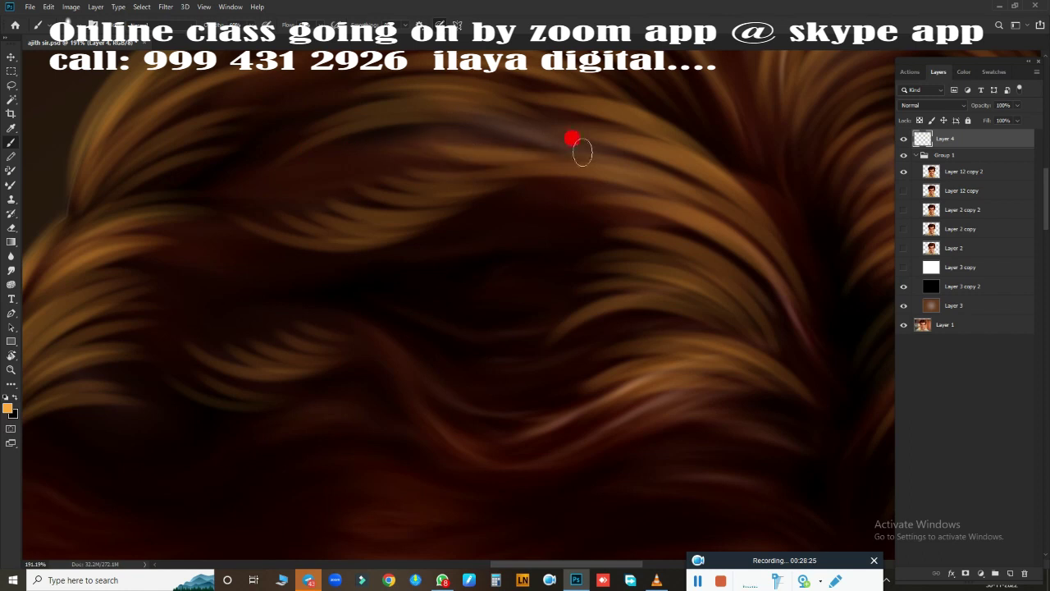
{"action": "left_click_drag", "start_coordinate": [417, 211], "coordinate": [389, 293]}
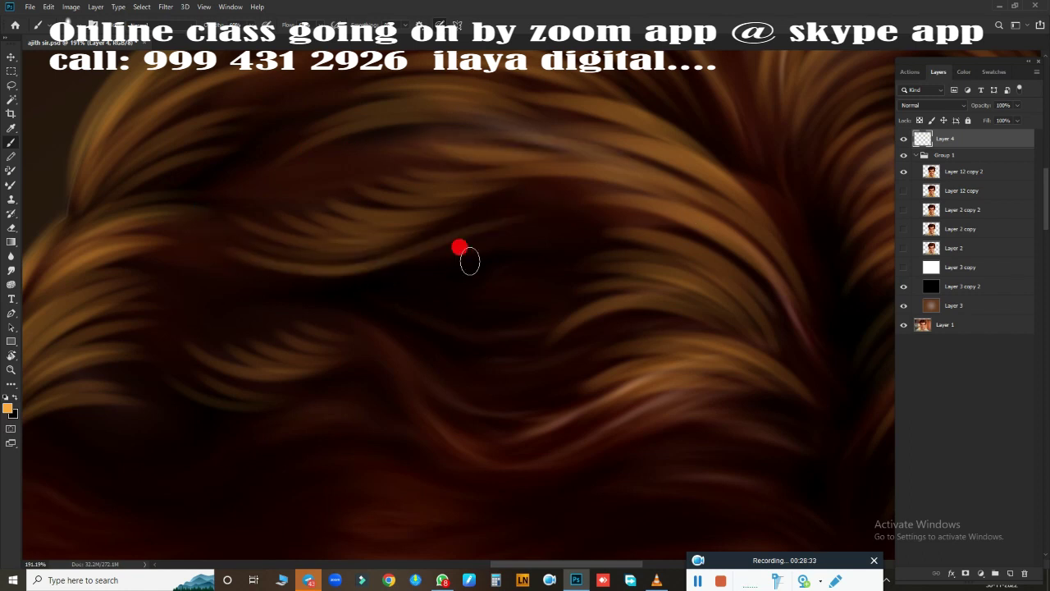
{"action": "mouse_move", "coordinate": [469, 261]}
{"action": "left_mouse_down"}
{"action": "mouse_move", "coordinate": [241, 298]}
{"action": "mouse_move", "coordinate": [621, 230]}
{"action": "mouse_move", "coordinate": [648, 213]}
{"action": "mouse_move", "coordinate": [679, 245]}
{"action": "mouse_move", "coordinate": [455, 286]}
{"action": "mouse_move", "coordinate": [326, 255]}
{"action": "left_mouse_up"}
{"action": "left_click_drag", "start_coordinate": [342, 186], "coordinate": [380, 131]}
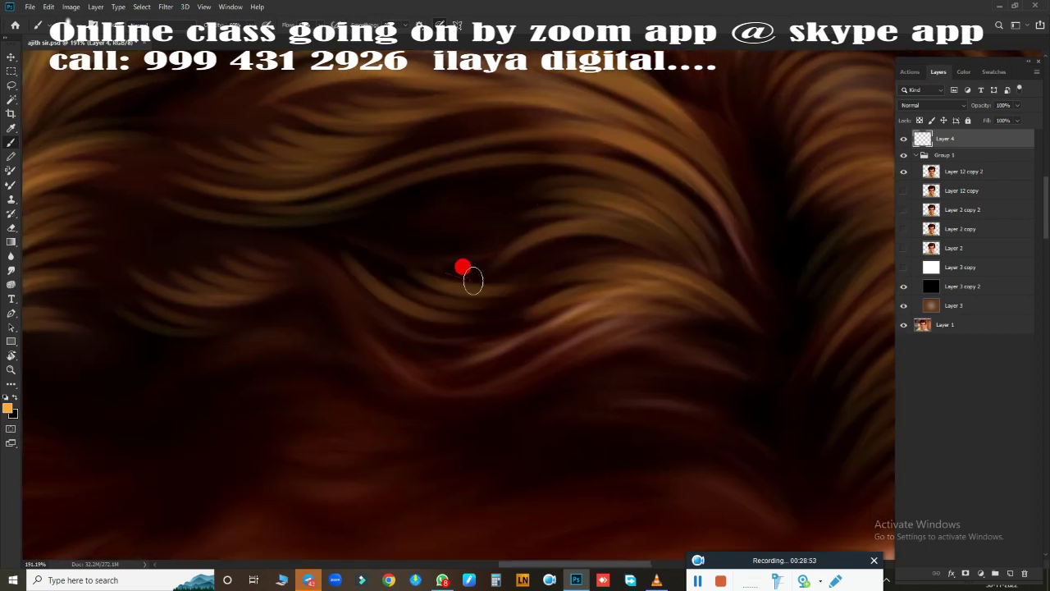
Step: Paint bright strands across the curls, along the hairline, and just above it
{"action": "mouse_move", "coordinate": [463, 267]}
{"action": "left_mouse_down"}
{"action": "mouse_move", "coordinate": [517, 331]}
{"action": "mouse_move", "coordinate": [410, 314]}
{"action": "mouse_move", "coordinate": [317, 376]}
{"action": "left_mouse_up"}
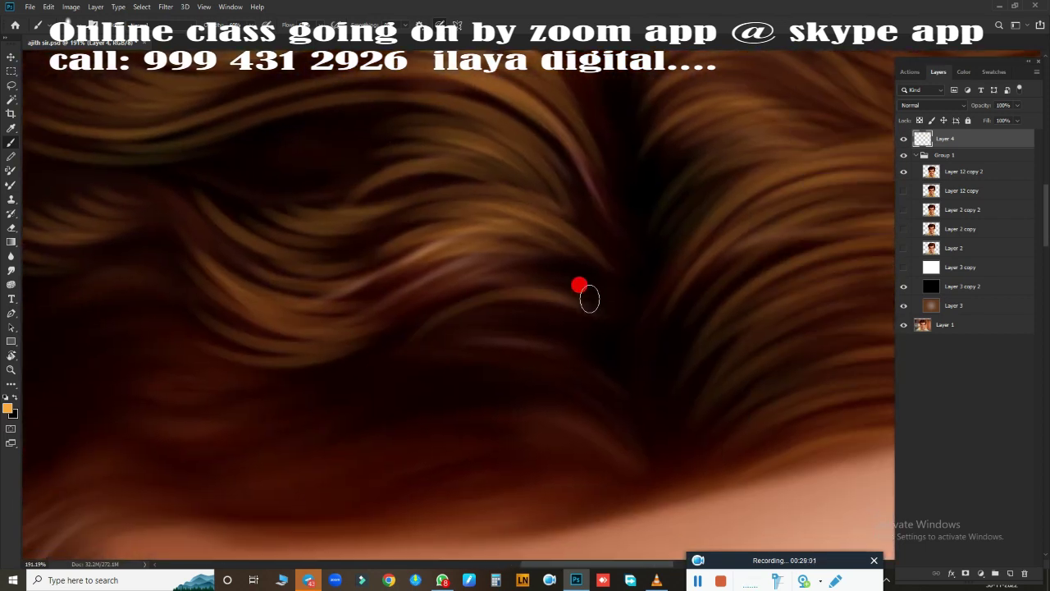
{"action": "mouse_move", "coordinate": [589, 299]}
{"action": "left_mouse_down"}
{"action": "mouse_move", "coordinate": [500, 237]}
{"action": "mouse_move", "coordinate": [588, 314]}
{"action": "mouse_move", "coordinate": [164, 110]}
{"action": "left_mouse_up"}
{"action": "mouse_move", "coordinate": [681, 305]}
{"action": "left_mouse_down"}
{"action": "mouse_move", "coordinate": [462, 208]}
{"action": "mouse_move", "coordinate": [500, 355]}
{"action": "left_mouse_up"}
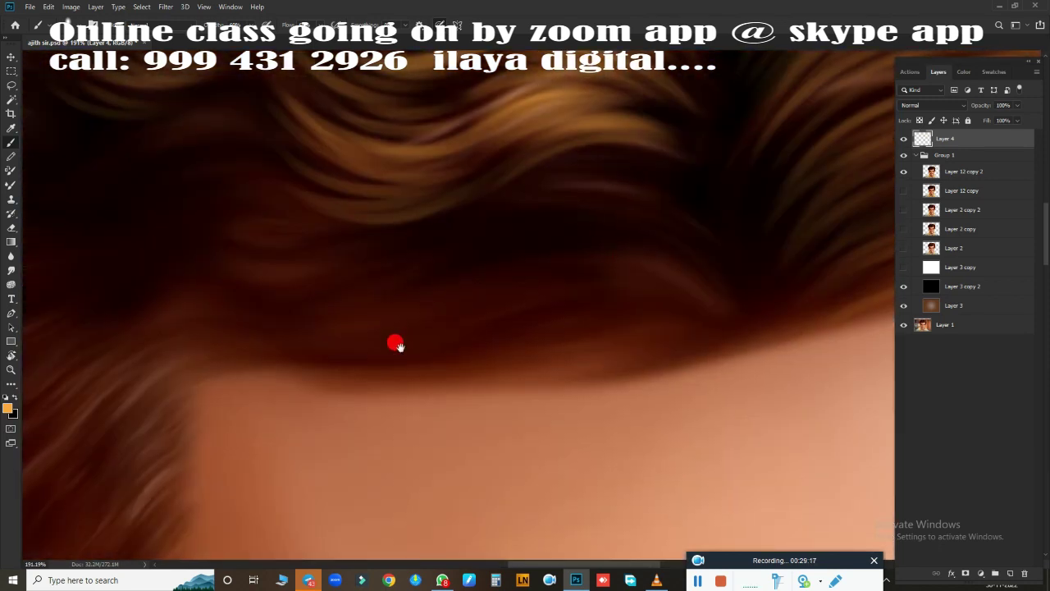
{"action": "left_click_drag", "start_coordinate": [394, 345], "coordinate": [332, 327]}
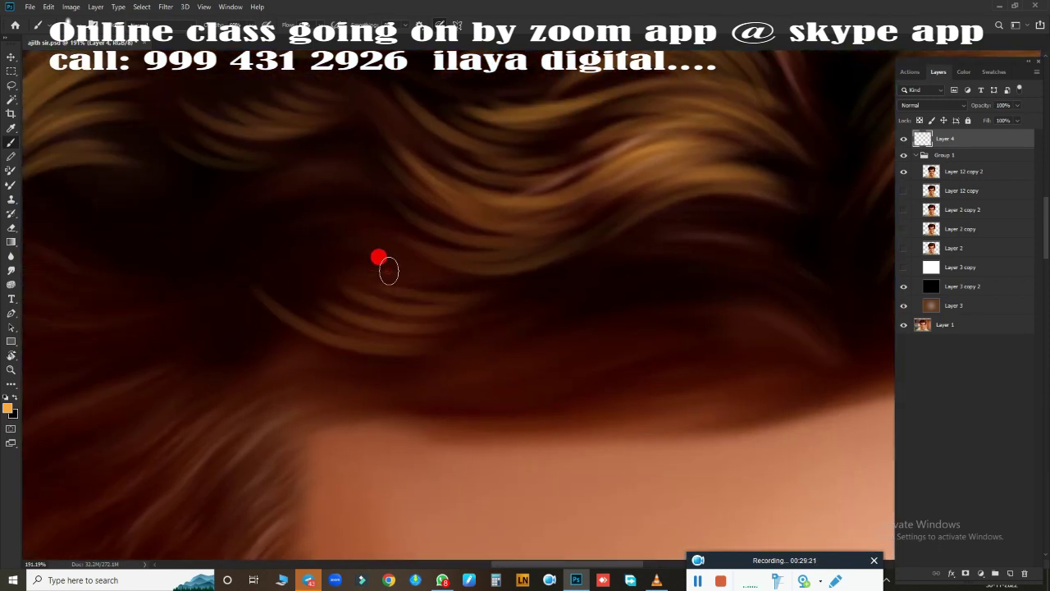
{"action": "left_click_drag", "start_coordinate": [388, 271], "coordinate": [357, 388]}
{"action": "mouse_move", "coordinate": [256, 326]}
{"action": "left_mouse_down"}
{"action": "mouse_move", "coordinate": [331, 298]}
{"action": "mouse_move", "coordinate": [497, 358]}
{"action": "left_mouse_up"}
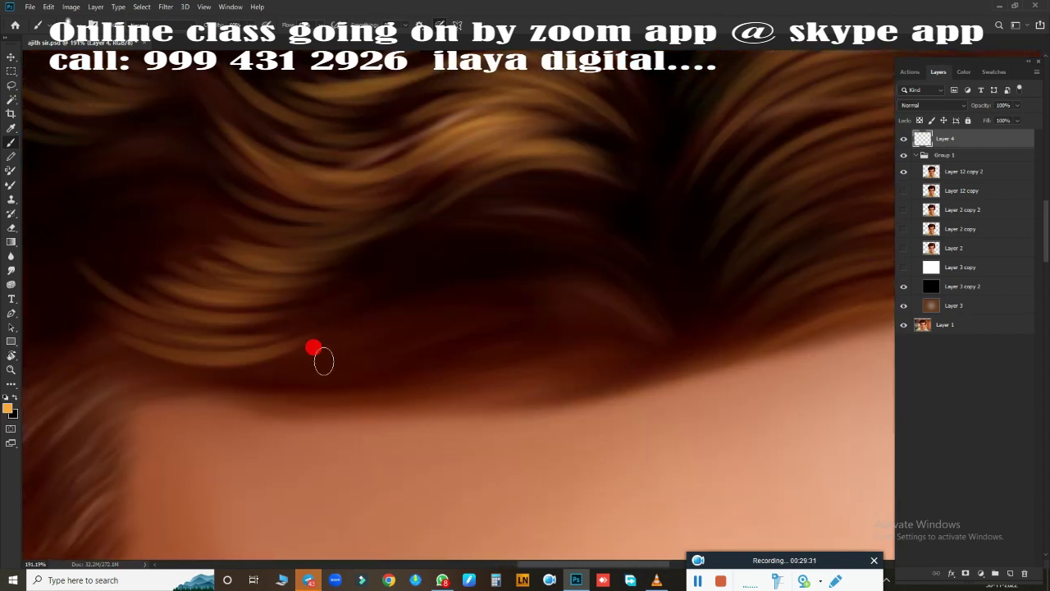
{"action": "left_click_drag", "start_coordinate": [321, 359], "coordinate": [269, 361]}
{"action": "left_click_drag", "start_coordinate": [365, 348], "coordinate": [668, 374]}
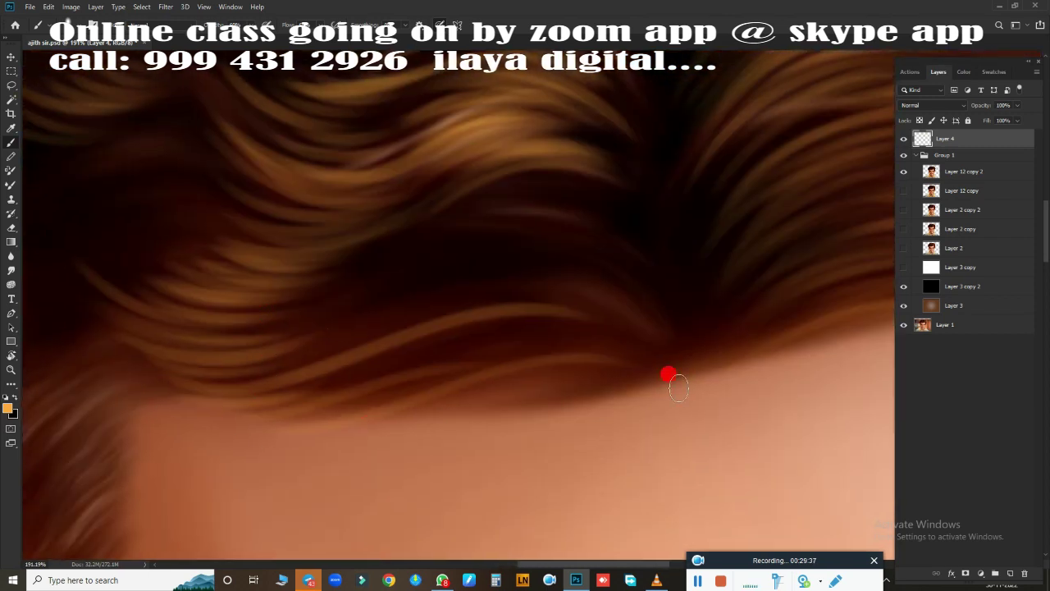
{"action": "mouse_move", "coordinate": [516, 392]}
{"action": "left_mouse_down"}
{"action": "mouse_move", "coordinate": [595, 317]}
{"action": "mouse_move", "coordinate": [422, 199]}
{"action": "mouse_move", "coordinate": [577, 263]}
{"action": "mouse_move", "coordinate": [428, 293]}
{"action": "left_mouse_up"}
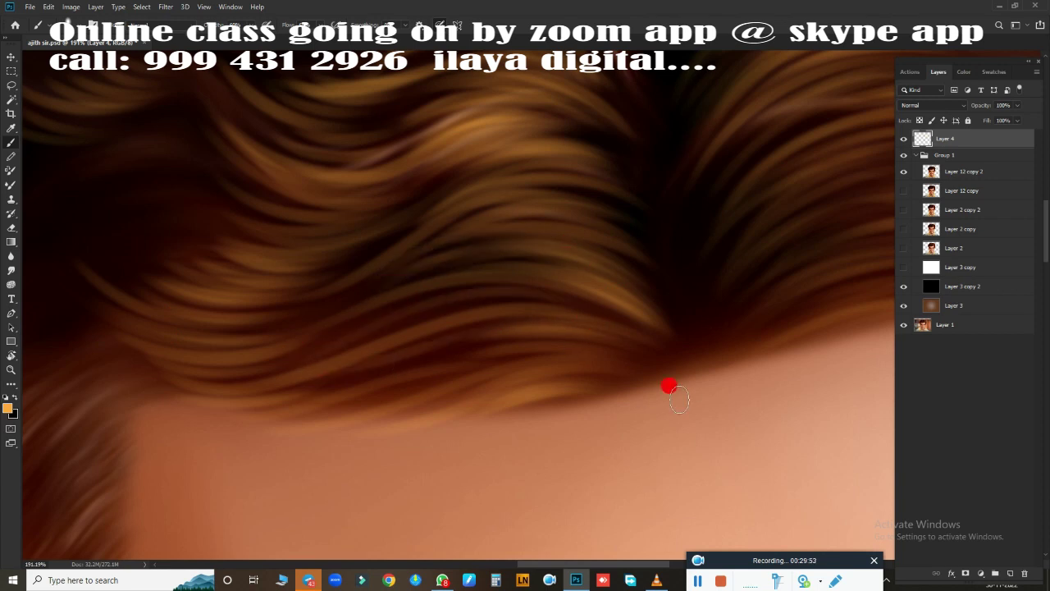
Step: Add a thin light strand through the top curls near the parting
{"action": "scroll", "coordinate": [669, 386], "scroll_direction": "down", "scroll_amount": 5}
{"action": "scroll", "coordinate": [559, 319], "scroll_direction": "up", "scroll_amount": 5}
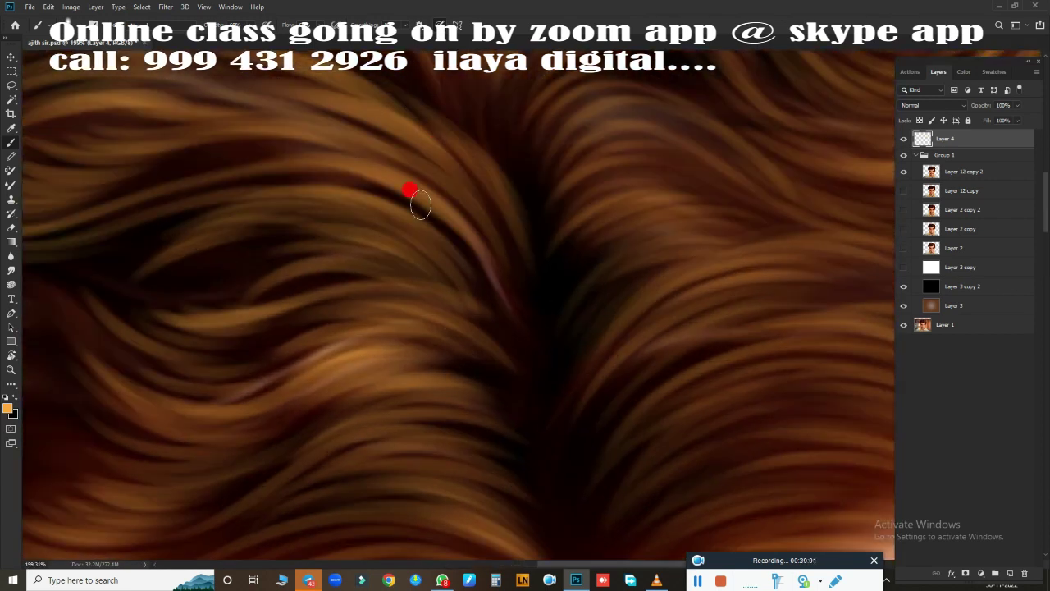
{"action": "scroll", "coordinate": [420, 205], "scroll_direction": "down", "scroll_amount": 3}
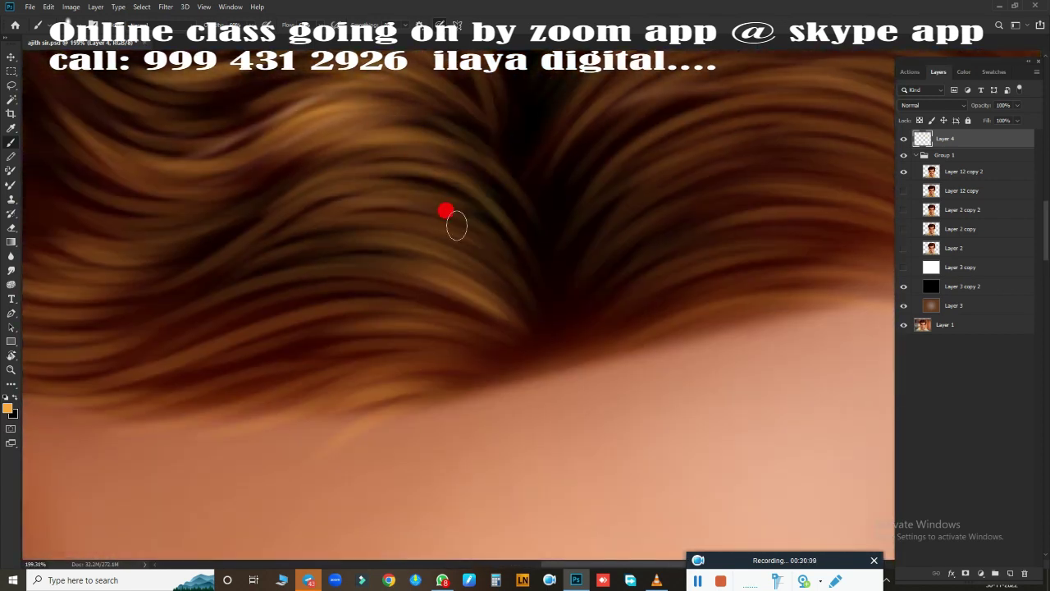
{"action": "scroll", "coordinate": [395, 335], "scroll_direction": "up", "scroll_amount": 3}
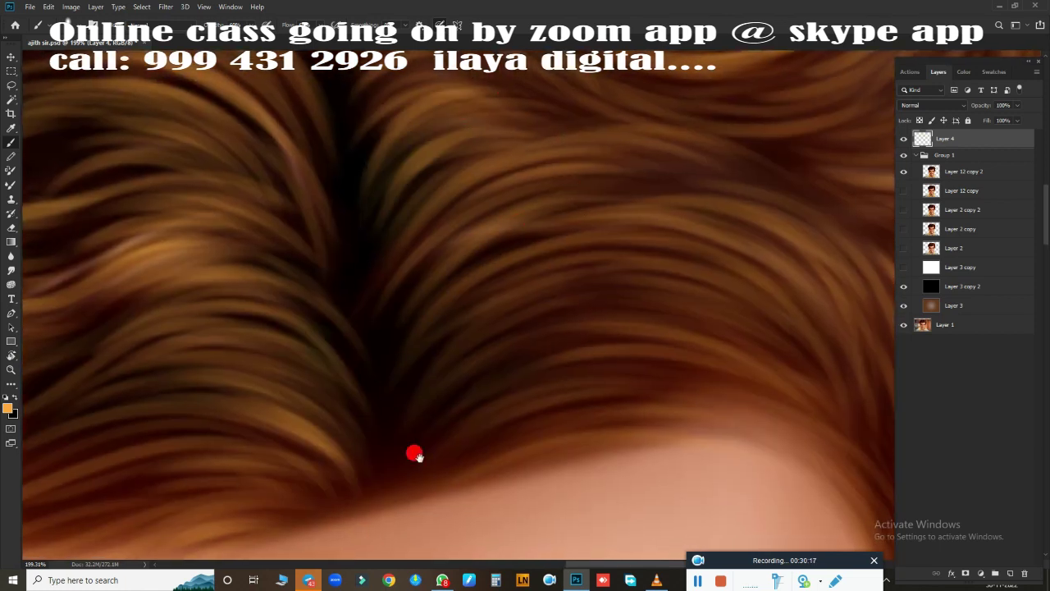
{"action": "scroll", "coordinate": [415, 452], "scroll_direction": "down", "scroll_amount": 2}
{"action": "scroll", "coordinate": [495, 403], "scroll_direction": "down", "scroll_amount": 5}
{"action": "scroll", "coordinate": [536, 261], "scroll_direction": "up", "scroll_amount": 5}
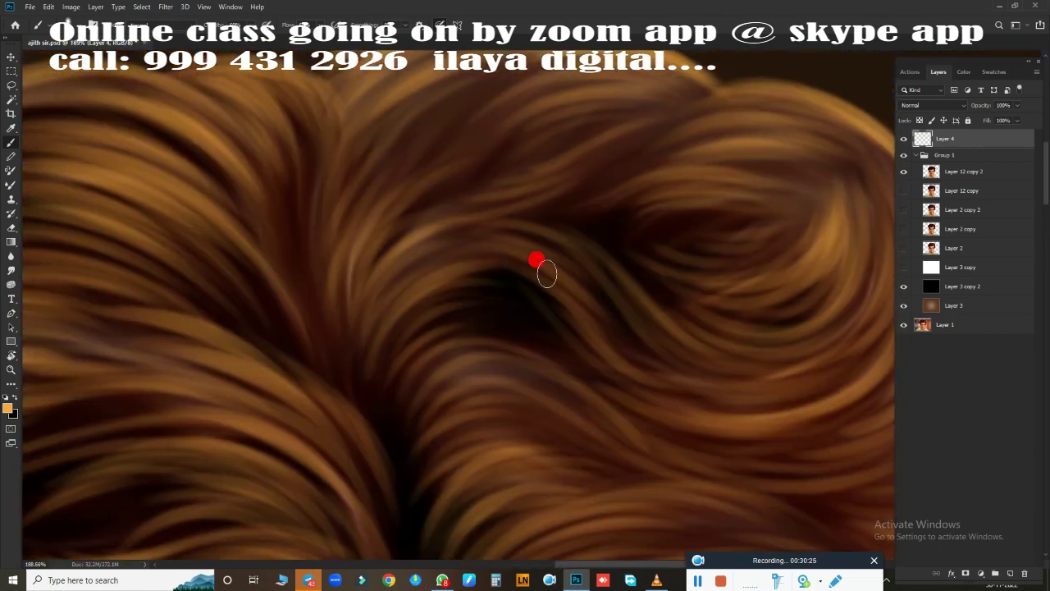
{"action": "left_click_drag", "start_coordinate": [298, 187], "coordinate": [302, 241]}
{"action": "scroll", "coordinate": [454, 329], "scroll_direction": "down", "scroll_amount": 3}
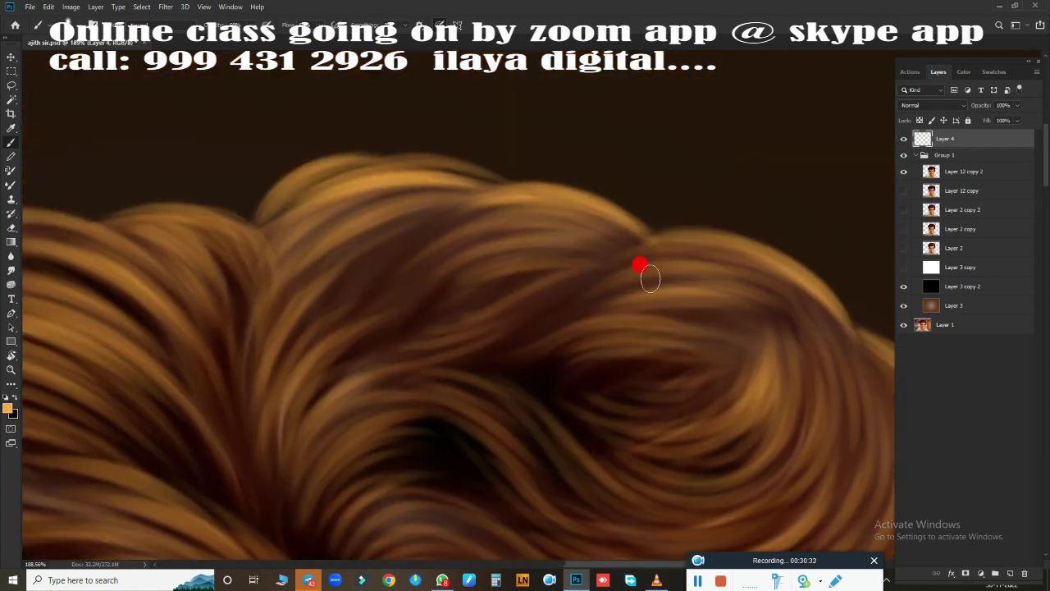
{"action": "scroll", "coordinate": [640, 270], "scroll_direction": "down", "scroll_amount": 3}
{"action": "scroll", "coordinate": [515, 410], "scroll_direction": "up", "scroll_amount": 4}
{"action": "scroll", "coordinate": [586, 262], "scroll_direction": "up", "scroll_amount": 2}
Step: Paint light strands curving up the dark hair edge from the lower ear
{"action": "scroll", "coordinate": [512, 332], "scroll_direction": "up", "scroll_amount": 1}
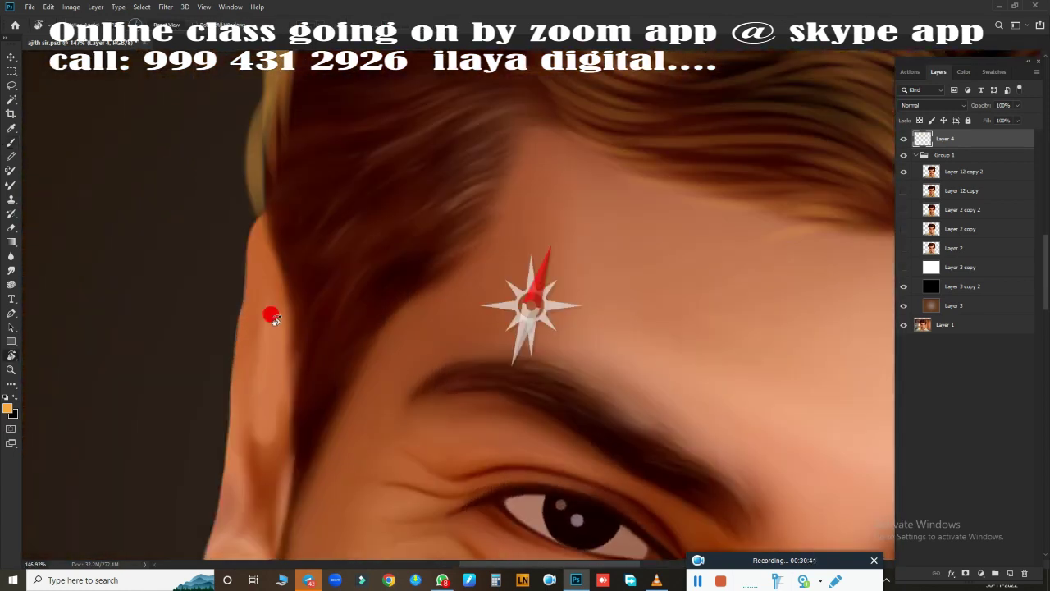
{"action": "scroll", "coordinate": [558, 216], "scroll_direction": "up", "scroll_amount": 3}
{"action": "scroll", "coordinate": [454, 340], "scroll_direction": "up", "scroll_amount": 2}
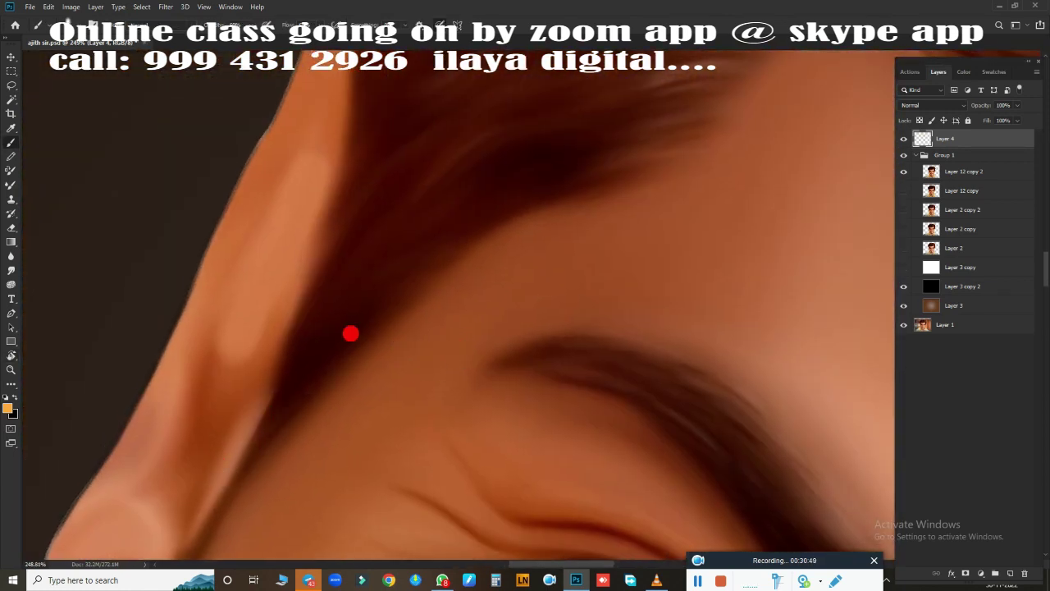
{"action": "left_click_drag", "start_coordinate": [367, 221], "coordinate": [431, 98]}
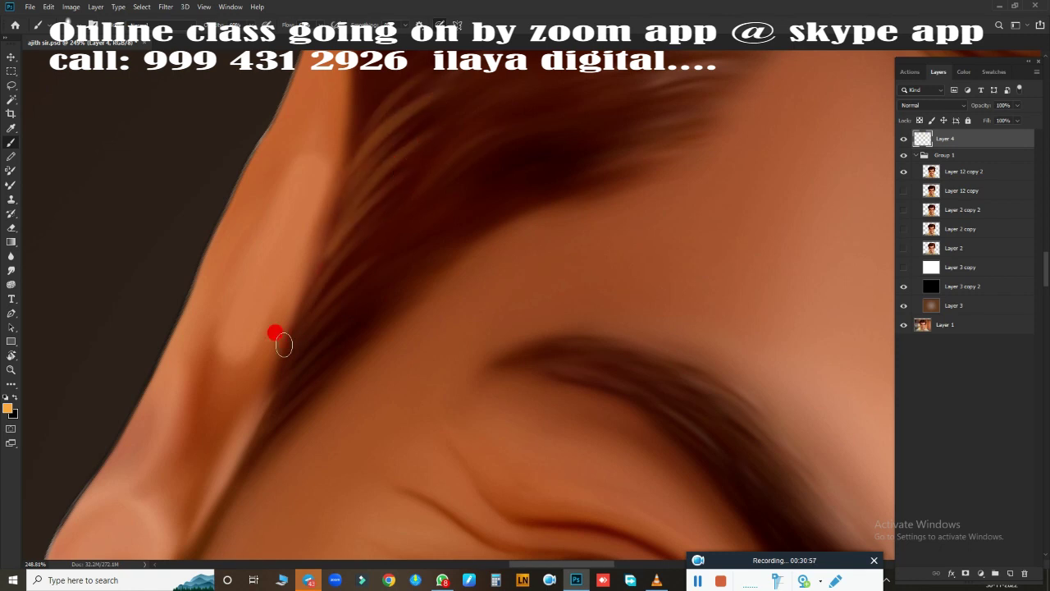
{"action": "left_click_drag", "start_coordinate": [284, 345], "coordinate": [394, 220]}
{"action": "left_click_drag", "start_coordinate": [271, 412], "coordinate": [327, 348]}
{"action": "left_click_drag", "start_coordinate": [234, 449], "coordinate": [307, 286]}
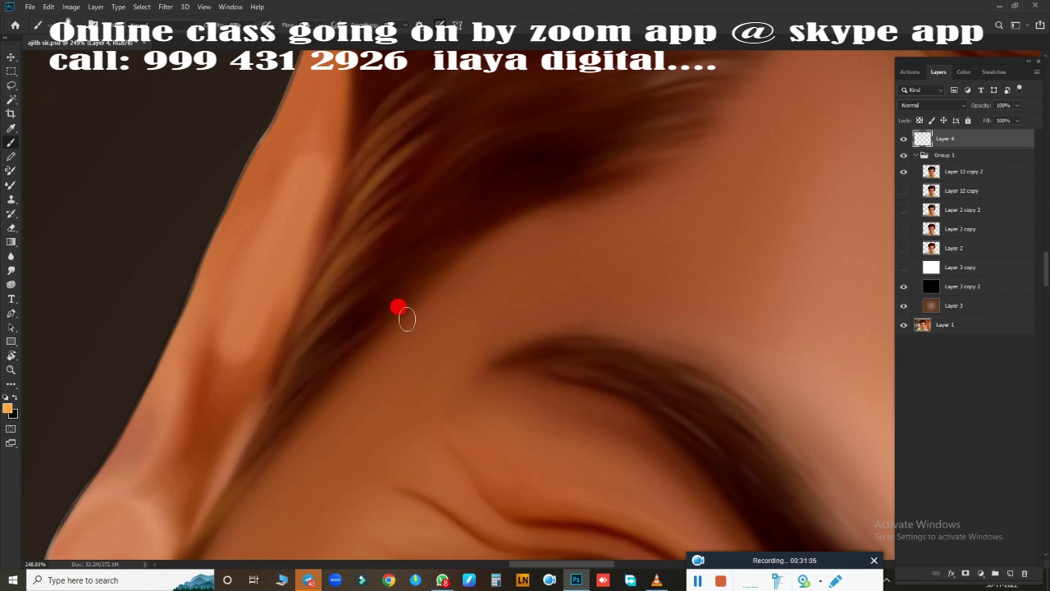
Step: Add light strands above the ear and temple, undoing the last stroke
{"action": "left_click_drag", "start_coordinate": [407, 318], "coordinate": [422, 500]}
{"action": "left_click_drag", "start_coordinate": [271, 386], "coordinate": [312, 298]}
{"action": "left_click_drag", "start_coordinate": [256, 340], "coordinate": [316, 184]}
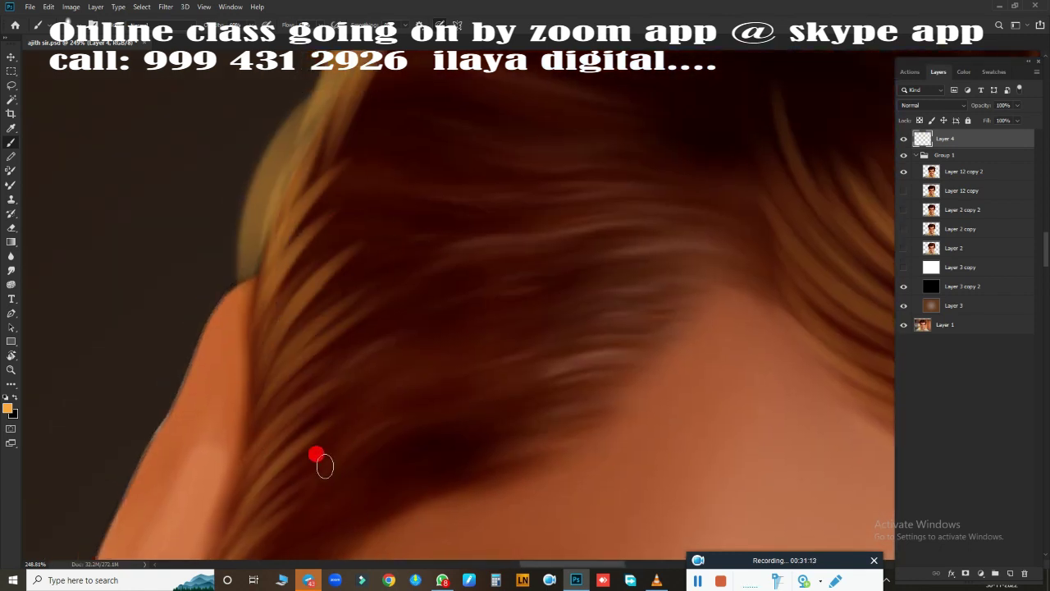
{"action": "mouse_move", "coordinate": [325, 466]}
{"action": "left_mouse_down"}
{"action": "mouse_move", "coordinate": [304, 312]}
{"action": "mouse_move", "coordinate": [445, 215]}
{"action": "left_mouse_up"}
{"action": "mouse_move", "coordinate": [394, 246]}
{"action": "left_mouse_down"}
{"action": "mouse_move", "coordinate": [265, 483]}
{"action": "mouse_move", "coordinate": [312, 205]}
{"action": "left_mouse_up"}
{"action": "left_click_drag", "start_coordinate": [336, 424], "coordinate": [382, 305]}
{"action": "left_click_drag", "start_coordinate": [296, 361], "coordinate": [353, 205]}
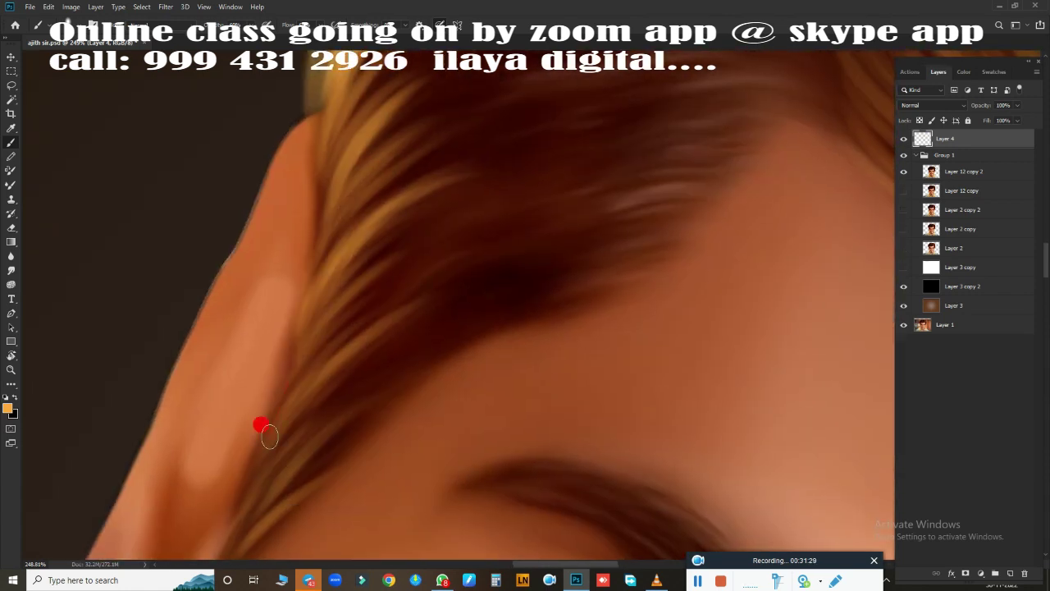
{"action": "mouse_move", "coordinate": [270, 436]}
{"action": "left_mouse_down"}
{"action": "mouse_move", "coordinate": [298, 357]}
{"action": "mouse_move", "coordinate": [345, 405]}
{"action": "mouse_move", "coordinate": [445, 352]}
{"action": "mouse_move", "coordinate": [279, 279]}
{"action": "left_mouse_up"}
{"action": "mouse_move", "coordinate": [279, 279]}
{"action": "left_mouse_down"}
{"action": "mouse_move", "coordinate": [394, 245]}
{"action": "mouse_move", "coordinate": [521, 331]}
{"action": "mouse_move", "coordinate": [434, 214]}
{"action": "left_mouse_up"}
{"action": "key", "text": "ctrl+z"}
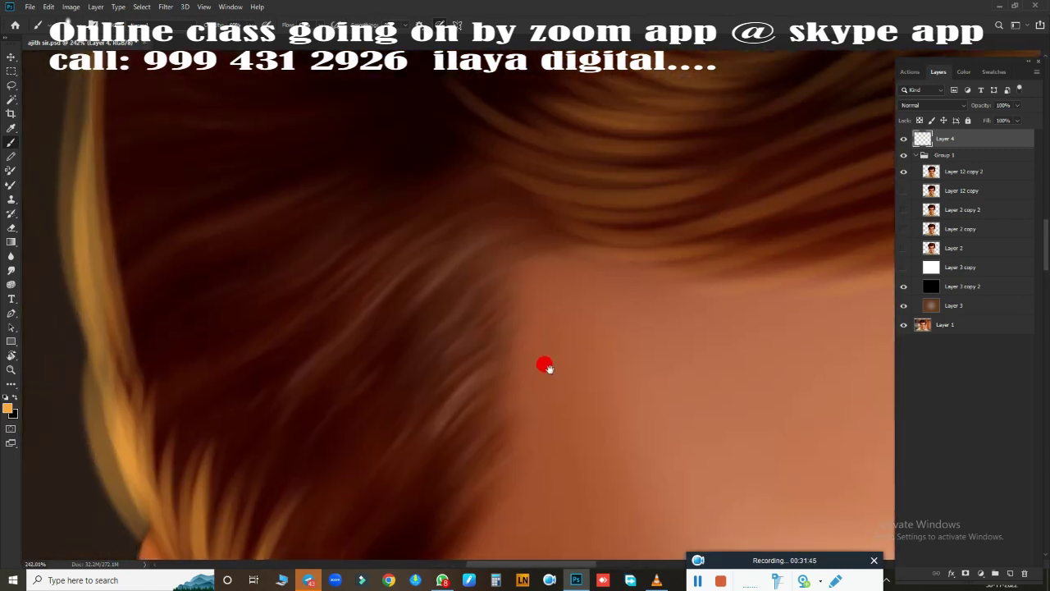
Step: Paint lighter brown strands across the dark hair and over the forehead hairline
{"action": "left_click_drag", "start_coordinate": [548, 367], "coordinate": [424, 305]}
{"action": "scroll", "coordinate": [312, 344], "scroll_direction": "down", "scroll_amount": 2}
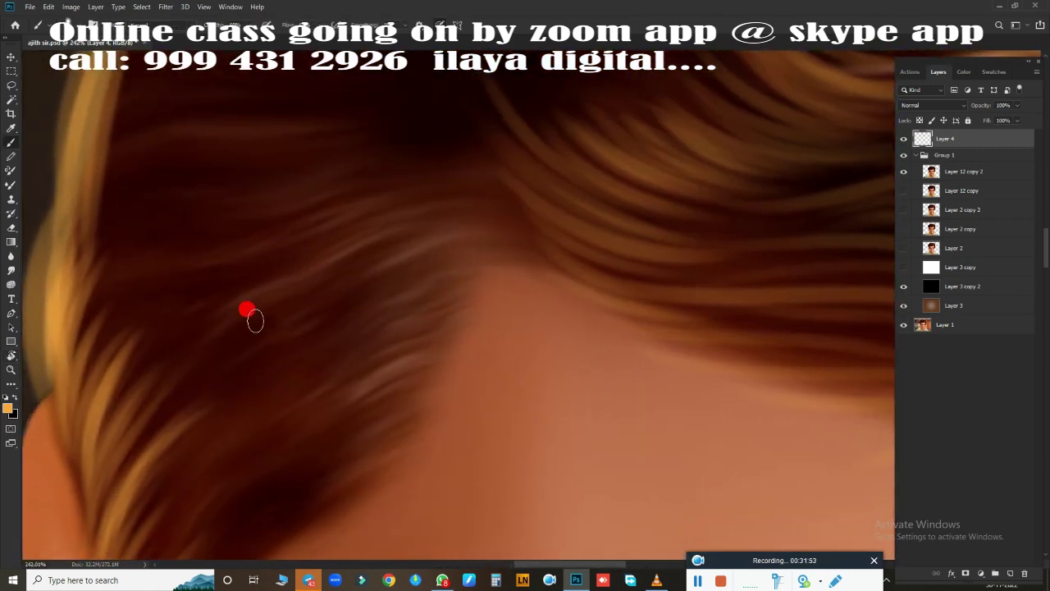
{"action": "left_click_drag", "start_coordinate": [345, 250], "coordinate": [429, 188]}
{"action": "left_click_drag", "start_coordinate": [320, 180], "coordinate": [438, 133]}
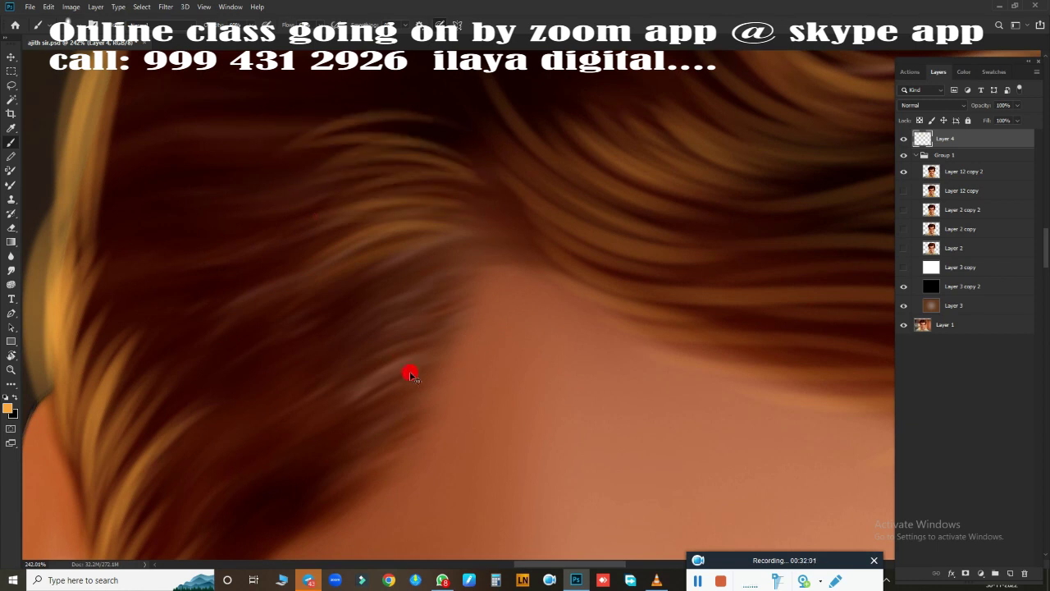
{"action": "left_click_drag", "start_coordinate": [454, 320], "coordinate": [420, 215]}
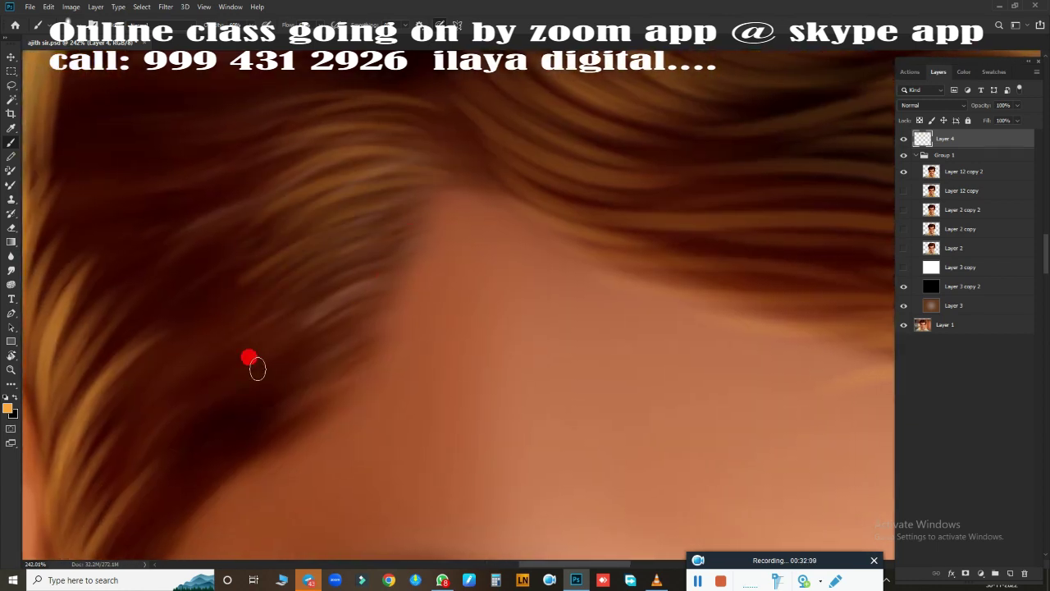
{"action": "mouse_move", "coordinate": [257, 368]}
{"action": "left_mouse_down"}
{"action": "mouse_move", "coordinate": [323, 305]}
{"action": "mouse_move", "coordinate": [366, 228]}
{"action": "left_mouse_up"}
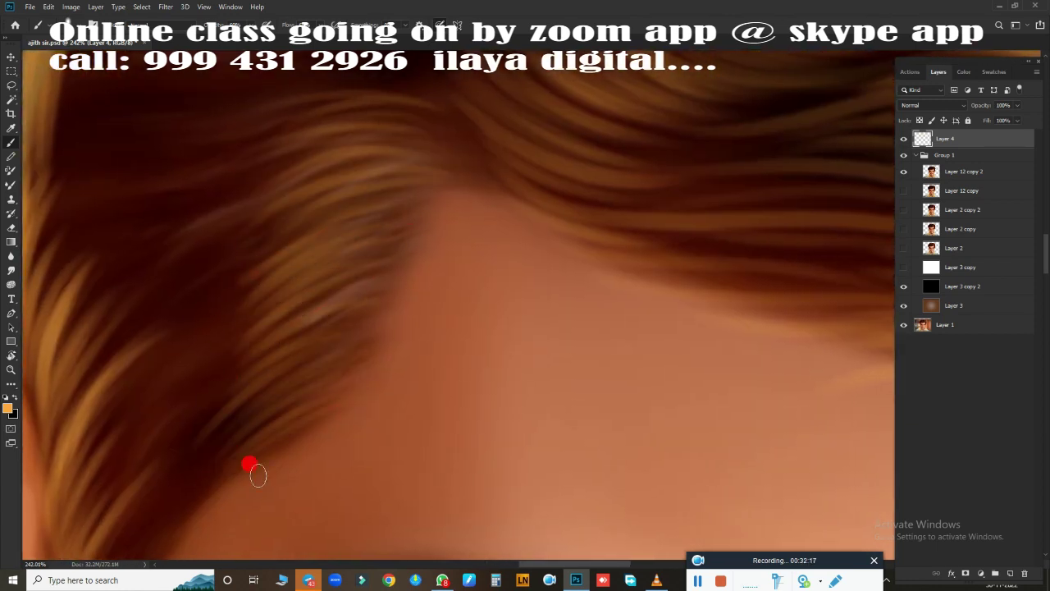
Step: Paint a lighter curving strand across the hair above the forehead
{"action": "scroll", "coordinate": [254, 471], "scroll_direction": "up", "scroll_amount": 3}
{"action": "scroll", "coordinate": [246, 234], "scroll_direction": "up", "scroll_amount": 2}
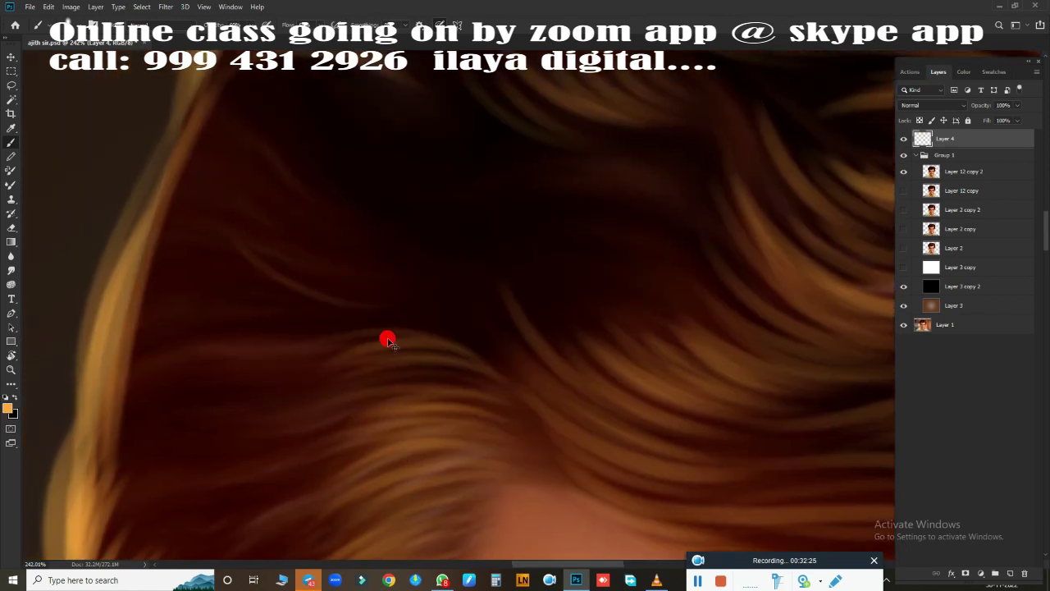
{"action": "scroll", "coordinate": [386, 340], "scroll_direction": "up", "scroll_amount": 3}
{"action": "left_click_drag", "start_coordinate": [386, 304], "coordinate": [520, 296]}
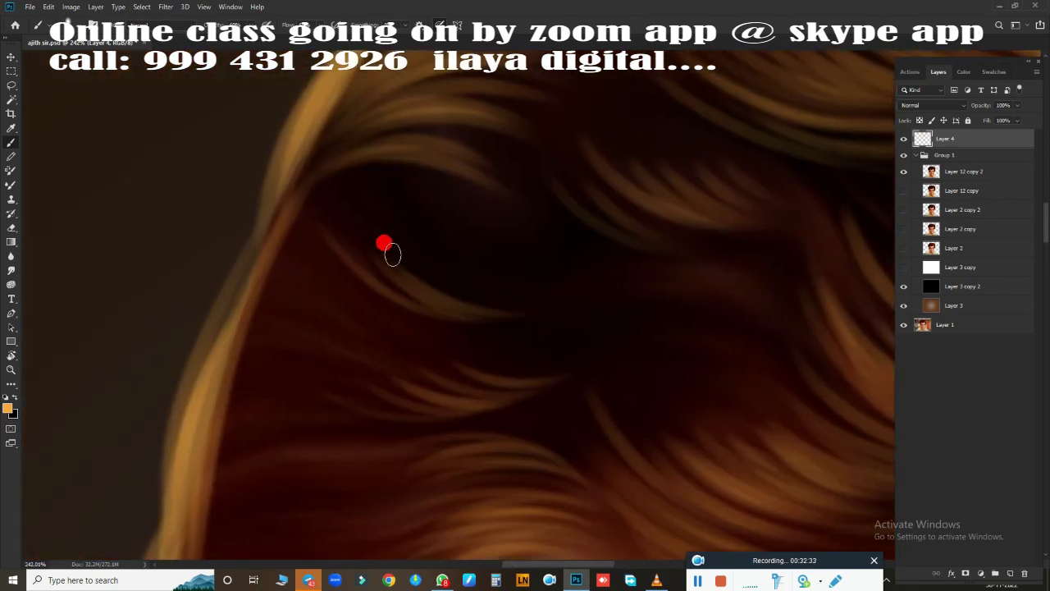
{"action": "scroll", "coordinate": [426, 276], "scroll_direction": "right", "scroll_amount": 5}
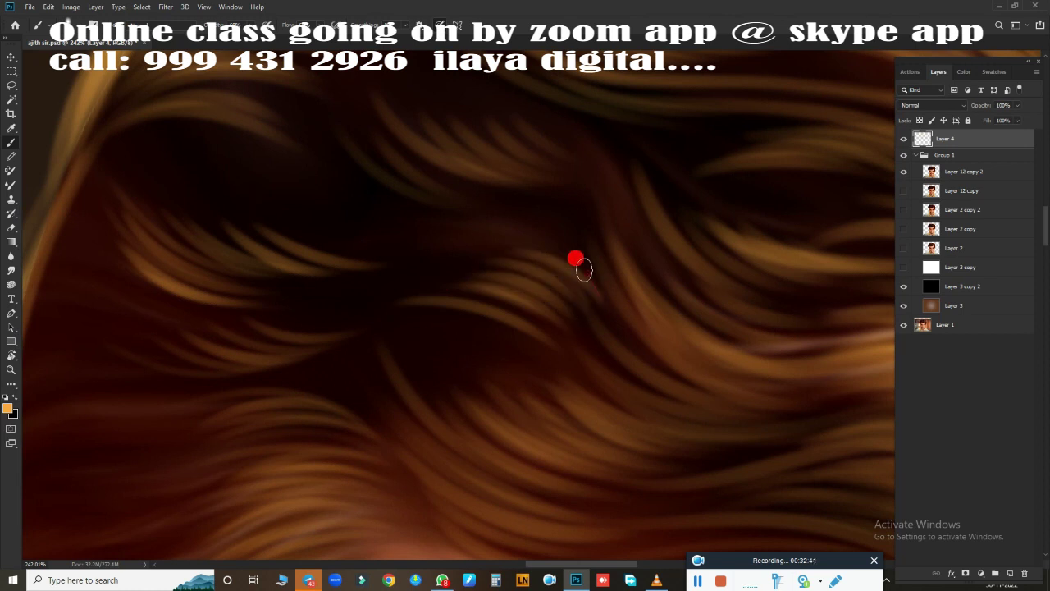
{"action": "scroll", "coordinate": [410, 284], "scroll_direction": "left", "scroll_amount": 3}
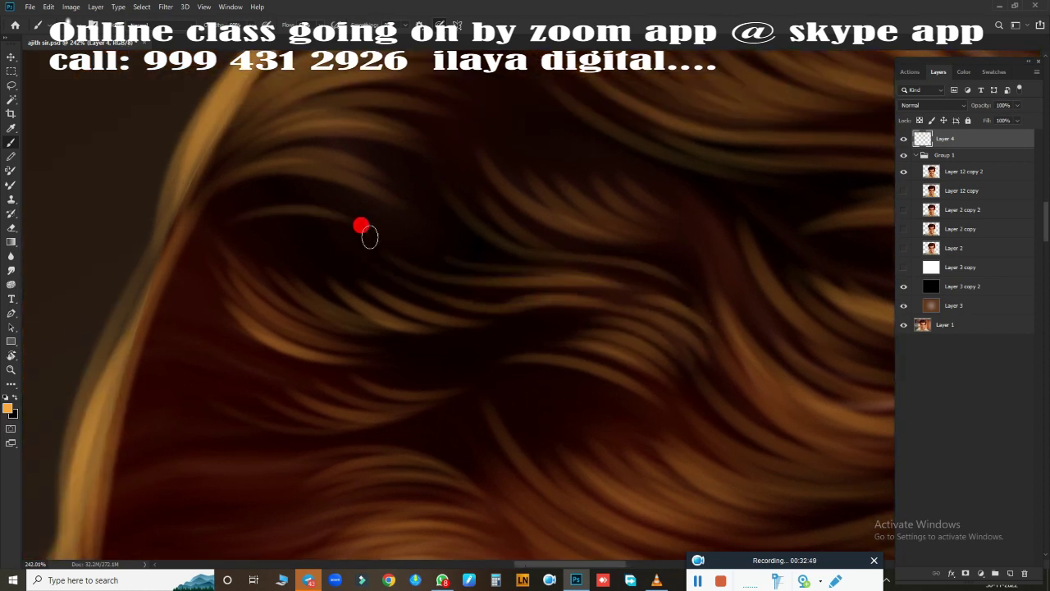
{"action": "scroll", "coordinate": [345, 216], "scroll_direction": "up", "scroll_amount": 3}
{"action": "scroll", "coordinate": [347, 274], "scroll_direction": "down", "scroll_amount": 3}
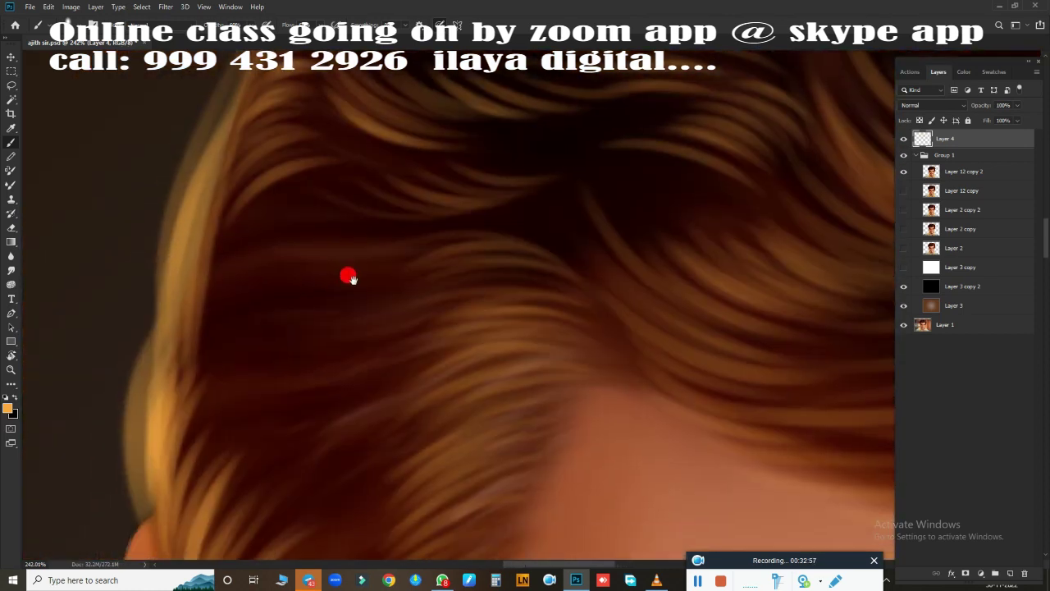
{"action": "scroll", "coordinate": [304, 329], "scroll_direction": "down", "scroll_amount": 3}
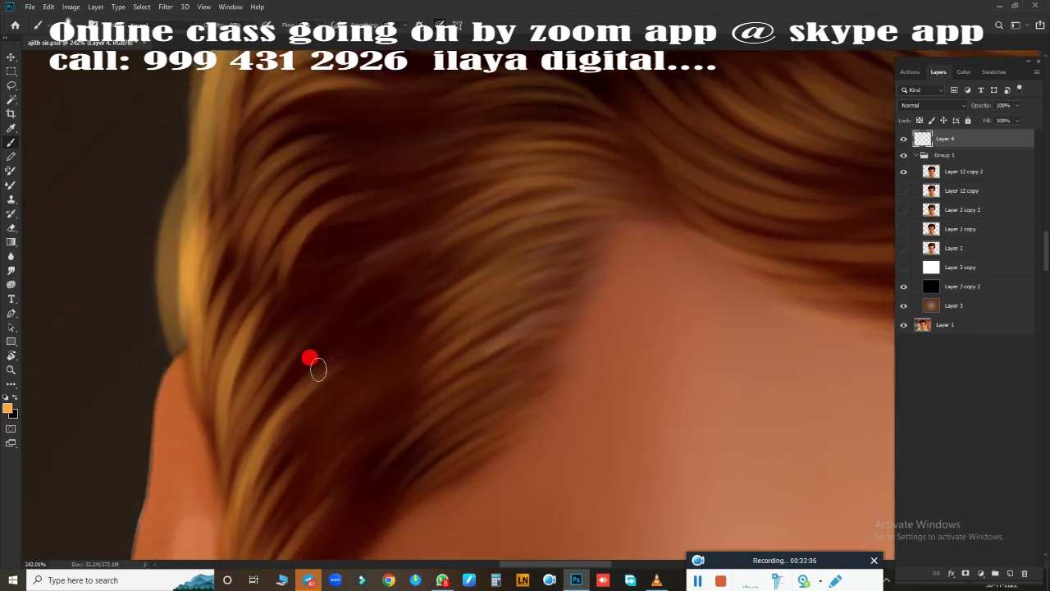
{"action": "scroll", "coordinate": [398, 265], "scroll_direction": "down", "scroll_amount": 3}
{"action": "mouse_move", "coordinate": [407, 276]}
{"action": "left_mouse_down"}
{"action": "mouse_move", "coordinate": [321, 218]}
{"action": "mouse_move", "coordinate": [347, 145]}
{"action": "mouse_move", "coordinate": [328, 287]}
{"action": "left_mouse_up"}
{"action": "left_click_drag", "start_coordinate": [328, 427], "coordinate": [451, 316]}
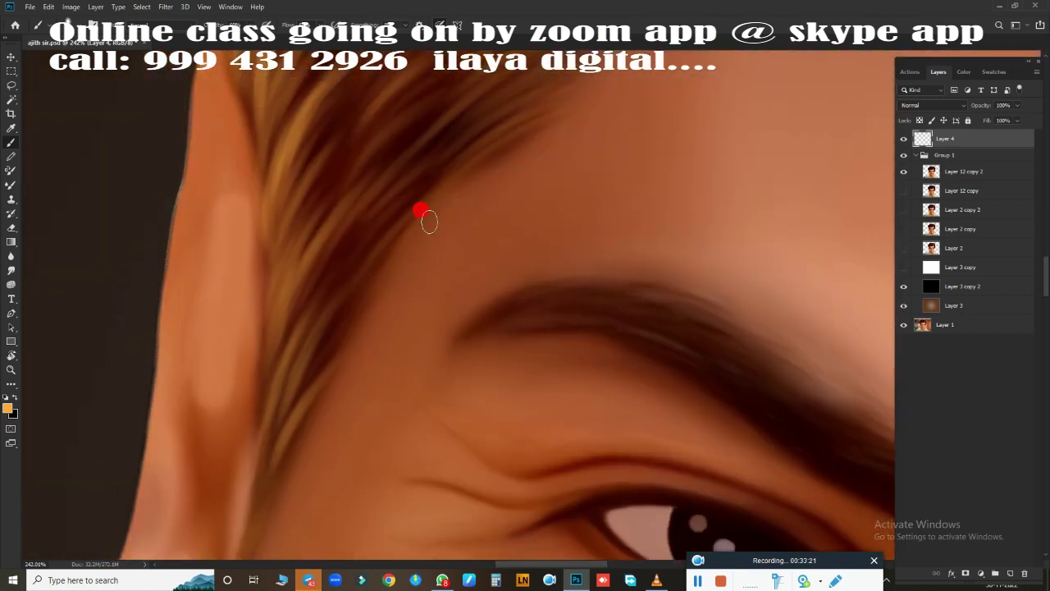
{"action": "scroll", "coordinate": [418, 211], "scroll_direction": "down", "scroll_amount": 3}
{"action": "scroll", "coordinate": [391, 209], "scroll_direction": "up", "scroll_amount": 4}
{"action": "scroll", "coordinate": [332, 365], "scroll_direction": "up", "scroll_amount": 2}
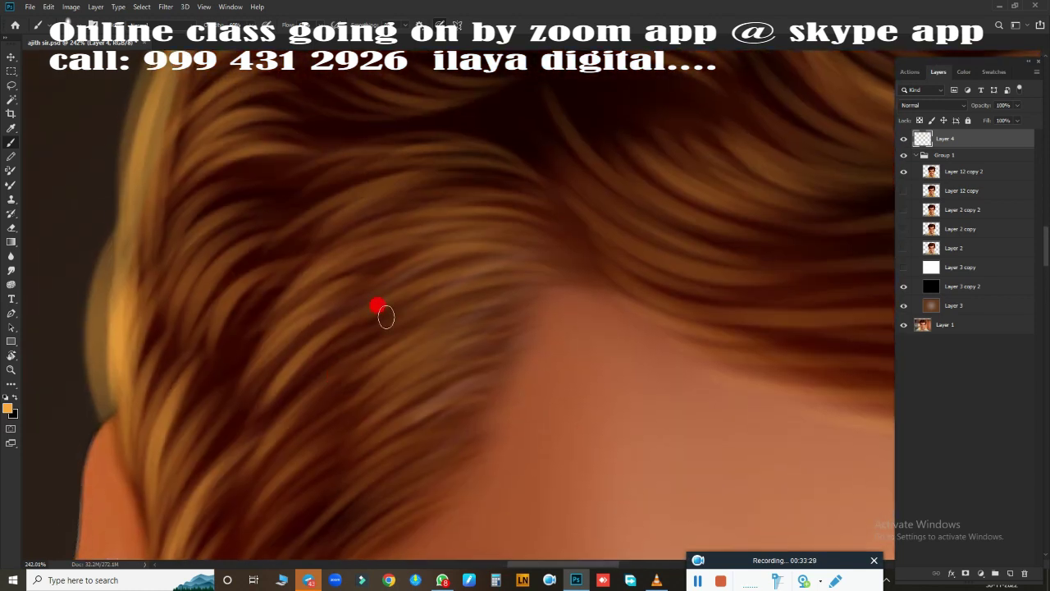
Step: Fit the portrait on screen, compare layers by toggling visibility, and show Layer 2
{"action": "key", "text": "ctrl+0"}
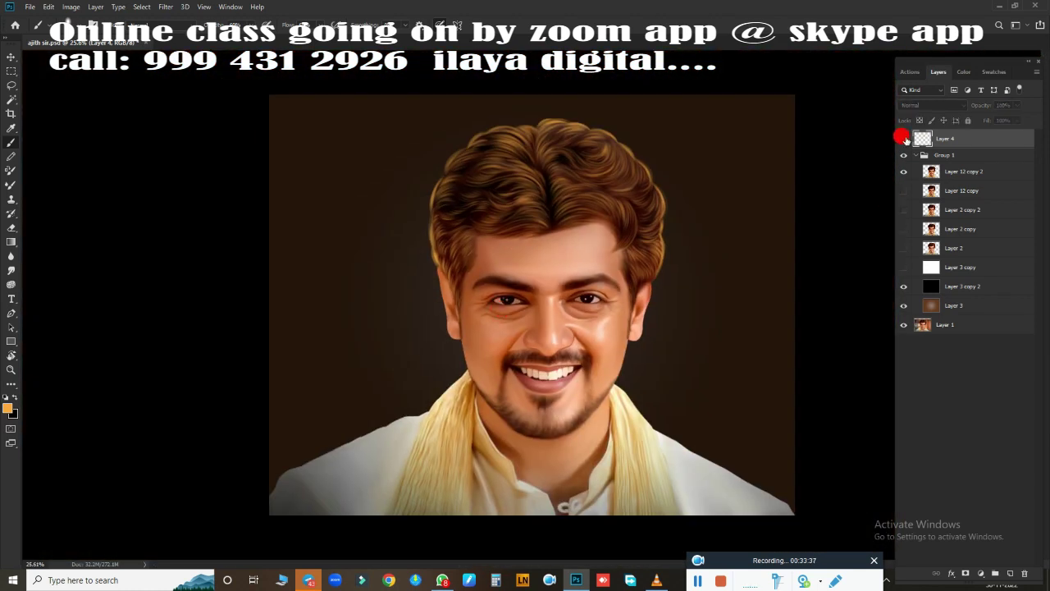
{"action": "left_click", "coordinate": [904, 138]}
{"action": "left_click", "coordinate": [904, 171]}
{"action": "left_click", "coordinate": [904, 248]}
{"action": "left_click", "coordinate": [904, 138]}
{"action": "left_click", "coordinate": [905, 172]}
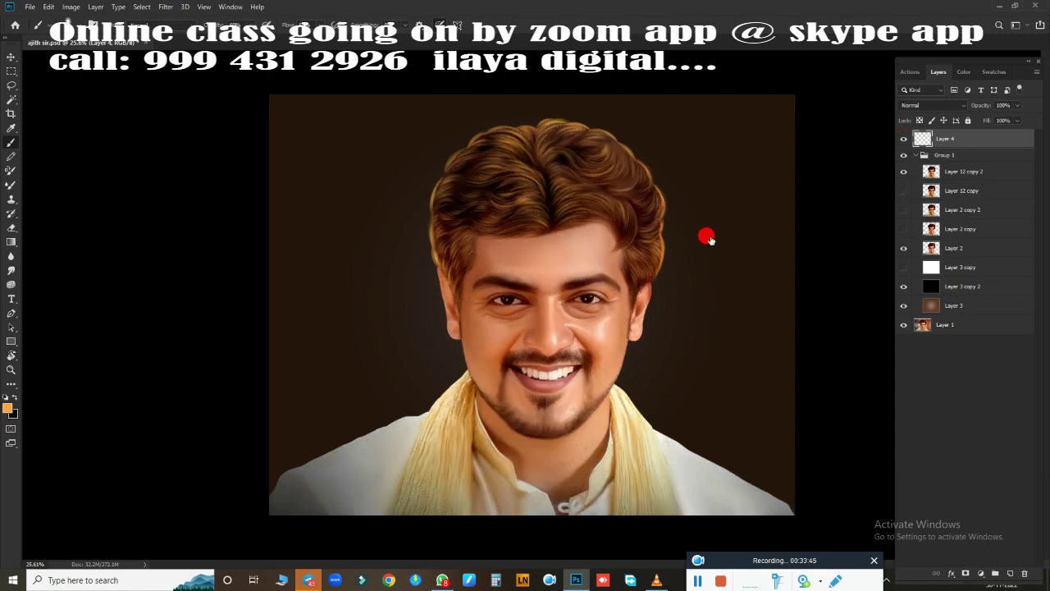
{"action": "scroll", "coordinate": [555, 246], "scroll_direction": "up", "scroll_amount": 5}
{"action": "left_click_drag", "start_coordinate": [476, 305], "coordinate": [571, 203]}
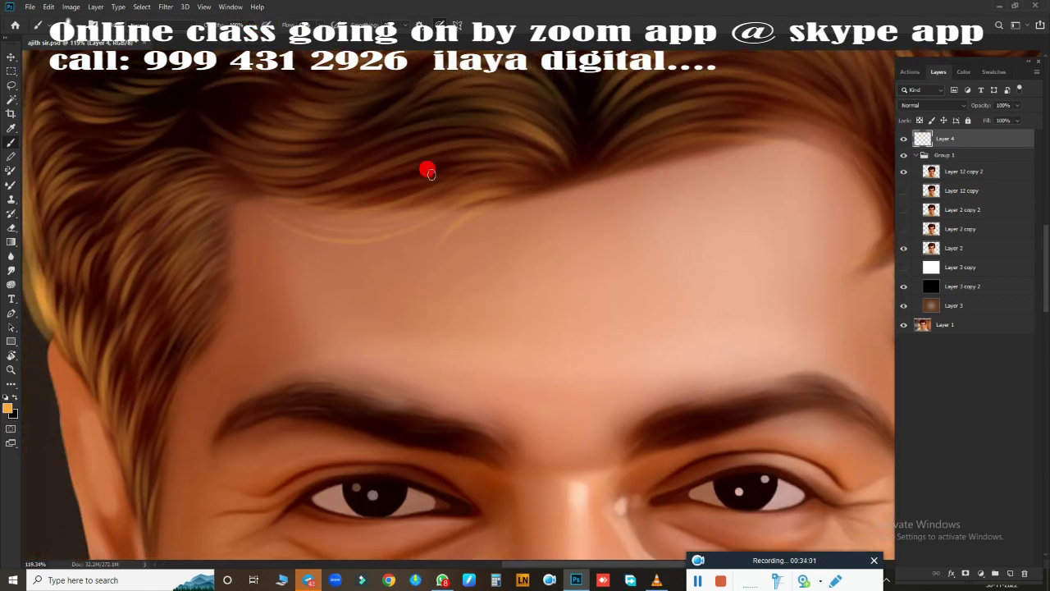
{"action": "left_click_drag", "start_coordinate": [444, 175], "coordinate": [556, 220]}
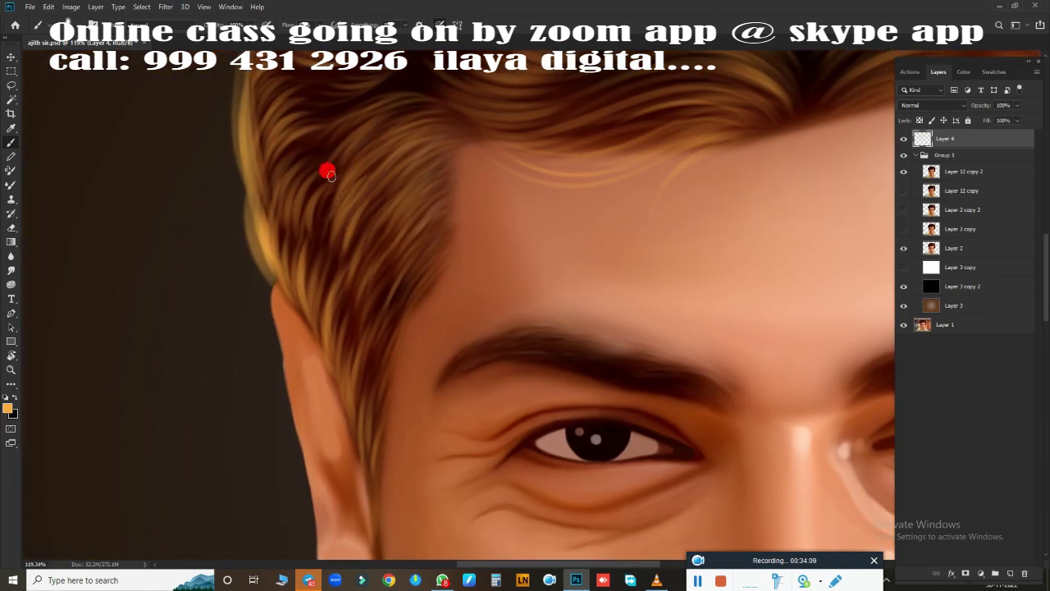
{"action": "scroll", "coordinate": [328, 353], "scroll_direction": "up", "scroll_amount": 5}
{"action": "scroll", "coordinate": [312, 340], "scroll_direction": "up", "scroll_amount": 1}
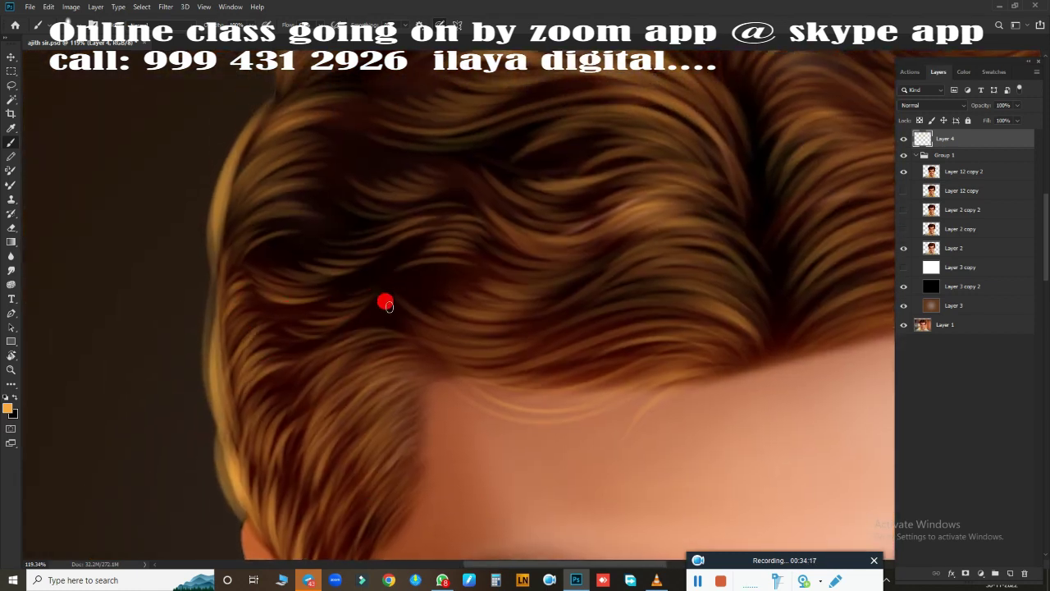
{"action": "left_click_drag", "start_coordinate": [630, 359], "coordinate": [466, 379]}
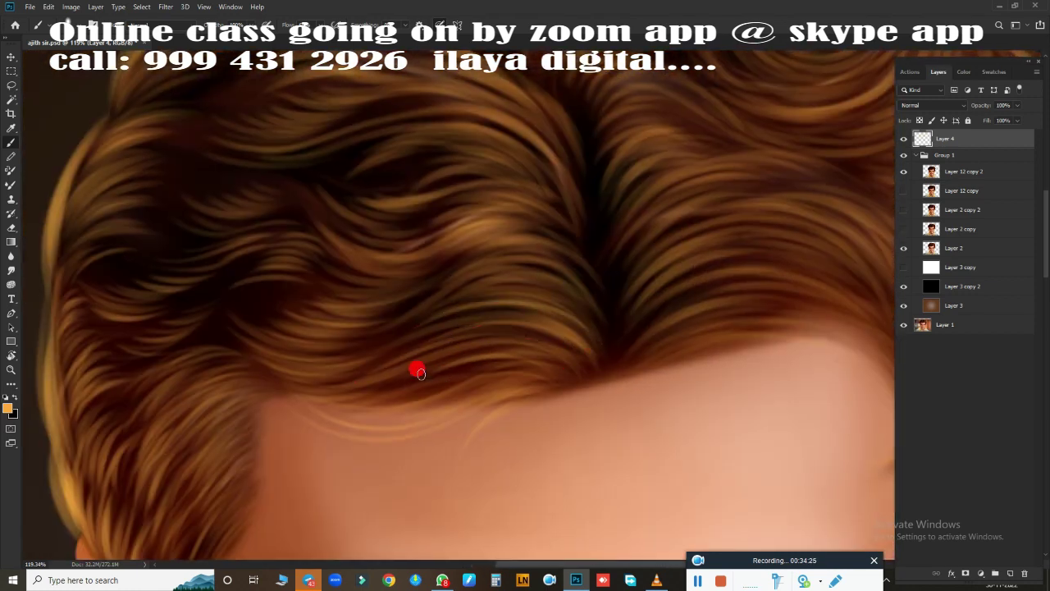
{"action": "scroll", "coordinate": [460, 361], "scroll_direction": "up", "scroll_amount": 3}
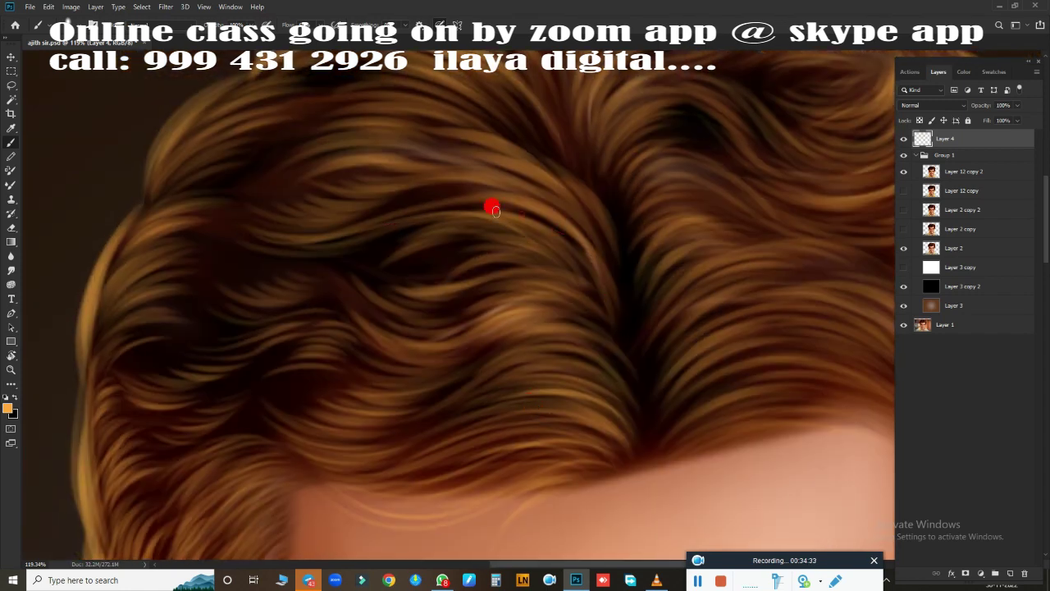
{"action": "scroll", "coordinate": [553, 321], "scroll_direction": "up", "scroll_amount": 1}
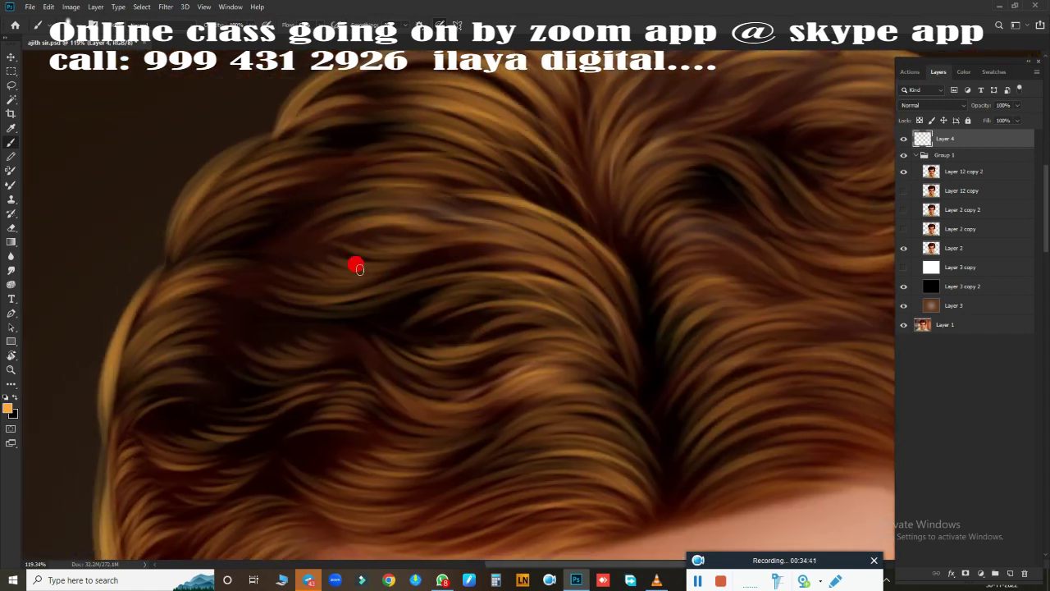
{"action": "scroll", "coordinate": [426, 258], "scroll_direction": "up", "scroll_amount": 3}
{"action": "scroll", "coordinate": [433, 160], "scroll_direction": "down", "scroll_amount": 1}
{"action": "scroll", "coordinate": [312, 298], "scroll_direction": "down", "scroll_amount": 3}
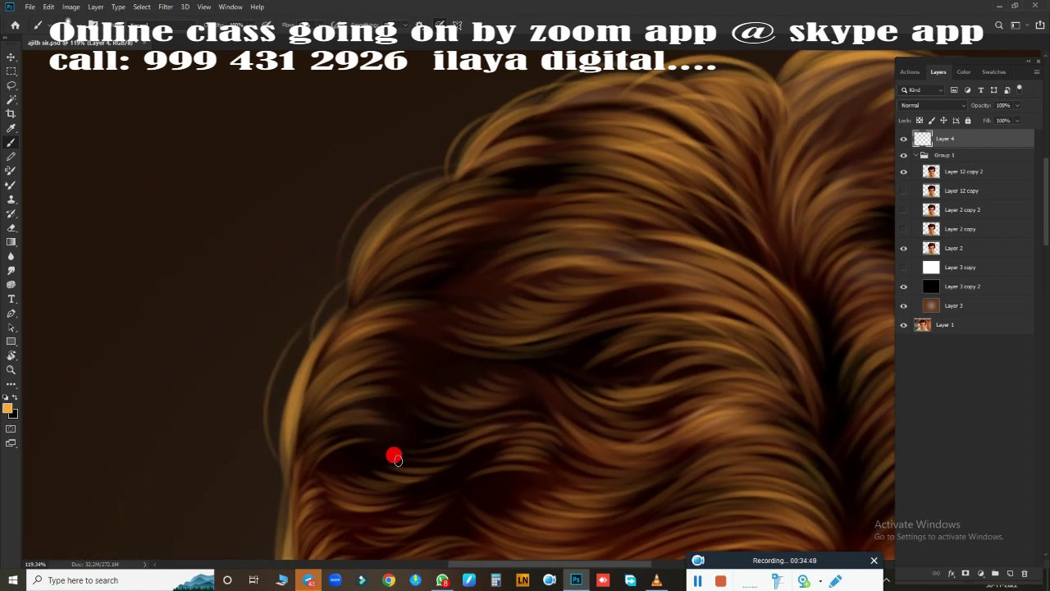
{"action": "scroll", "coordinate": [394, 454], "scroll_direction": "down", "scroll_amount": 3}
{"action": "scroll", "coordinate": [399, 403], "scroll_direction": "down", "scroll_amount": 3}
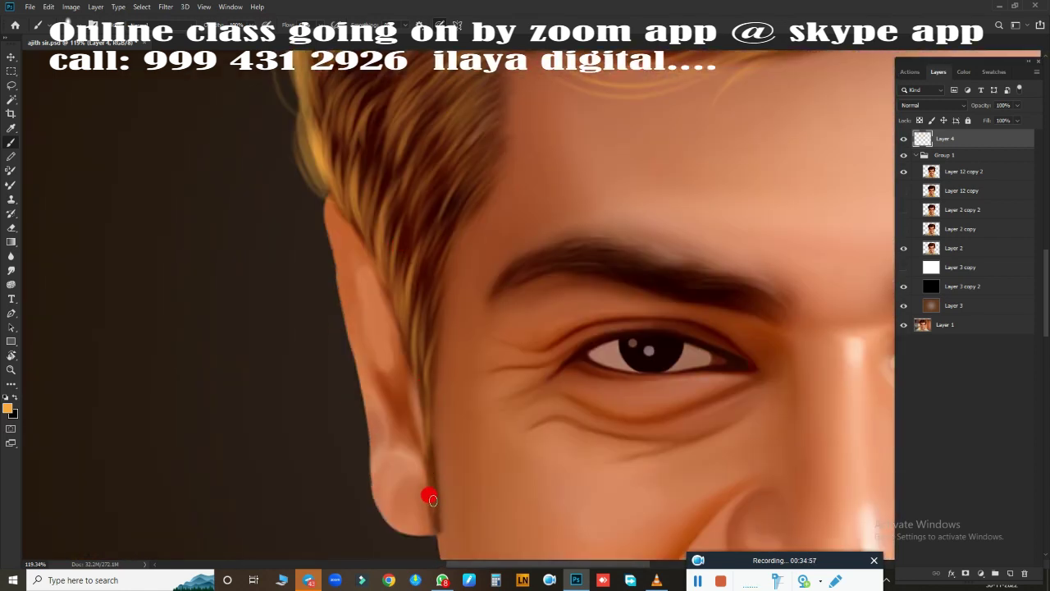
{"action": "scroll", "coordinate": [432, 498], "scroll_direction": "up", "scroll_amount": 3}
{"action": "left_click_drag", "start_coordinate": [410, 267], "coordinate": [425, 453]}
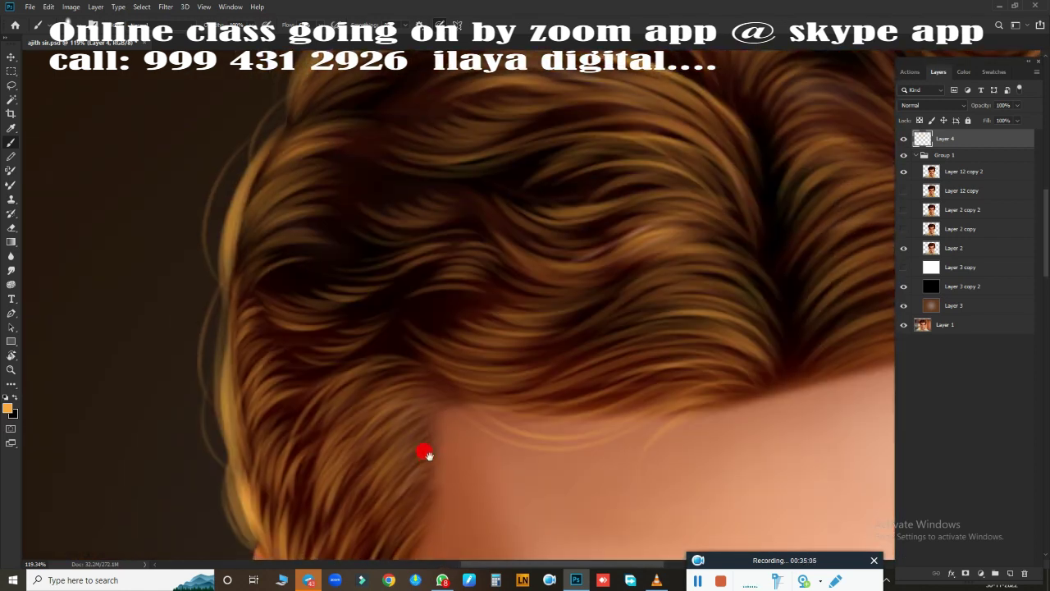
{"action": "scroll", "coordinate": [625, 317], "scroll_direction": "up", "scroll_amount": 2}
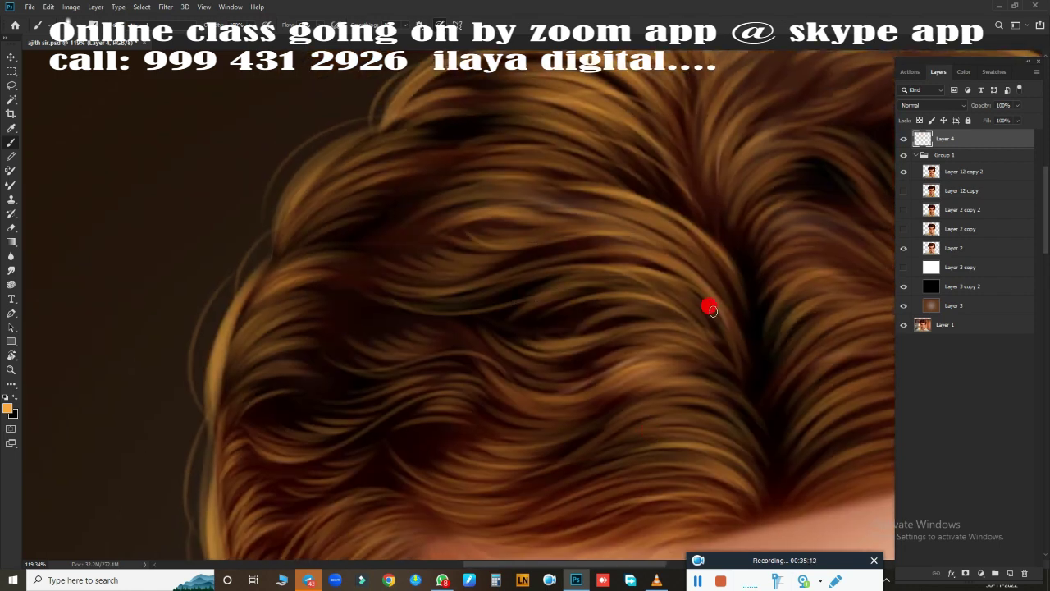
{"action": "scroll", "coordinate": [713, 310], "scroll_direction": "up", "scroll_amount": 2}
{"action": "scroll", "coordinate": [496, 164], "scroll_direction": "left", "scroll_amount": 3}
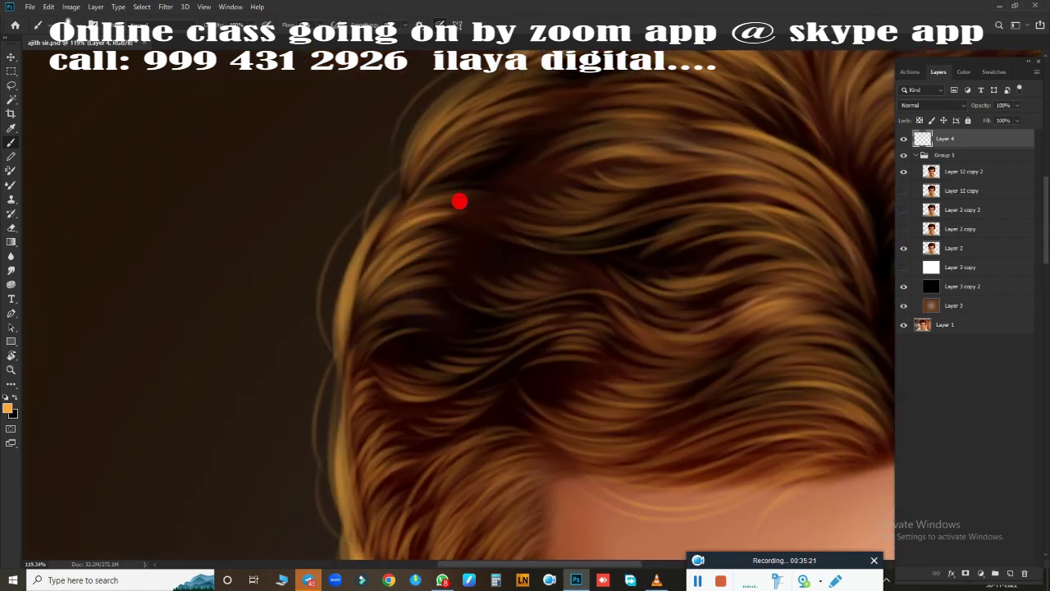
{"action": "scroll", "coordinate": [410, 169], "scroll_direction": "down", "scroll_amount": 2}
{"action": "scroll", "coordinate": [169, 277], "scroll_direction": "right", "scroll_amount": 3}
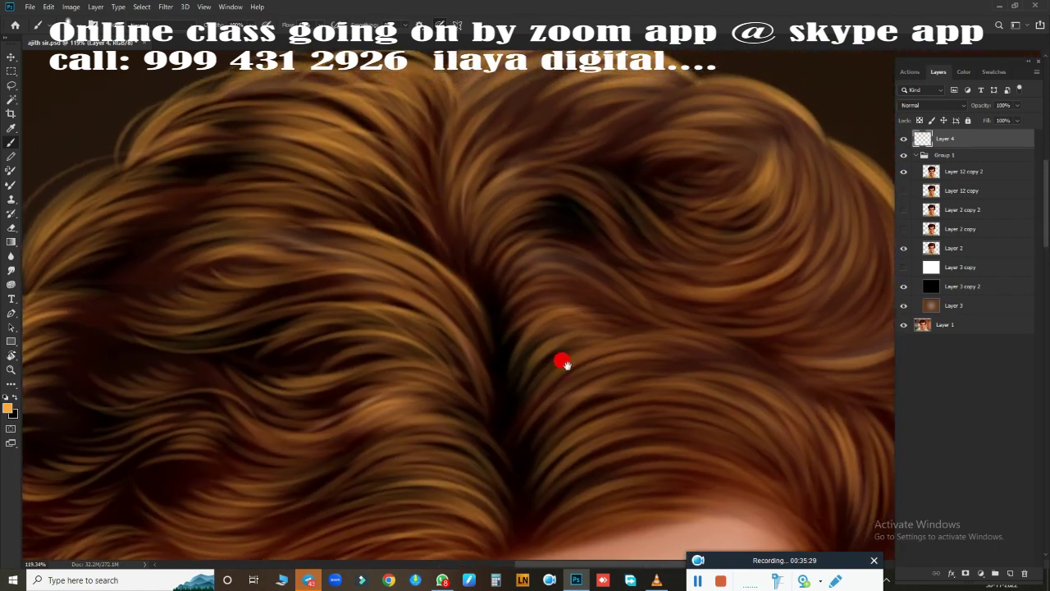
{"action": "scroll", "coordinate": [333, 246], "scroll_direction": "up", "scroll_amount": 2}
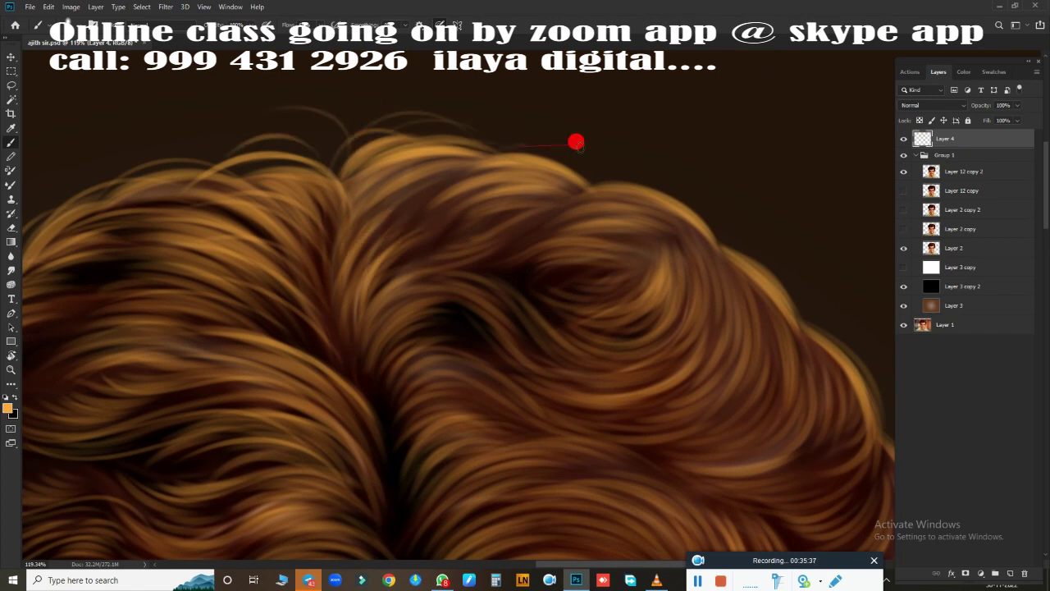
{"action": "scroll", "coordinate": [392, 148], "scroll_direction": "right", "scroll_amount": 3}
{"action": "scroll", "coordinate": [581, 465], "scroll_direction": "down", "scroll_amount": 2}
{"action": "scroll", "coordinate": [616, 300], "scroll_direction": "down", "scroll_amount": 2}
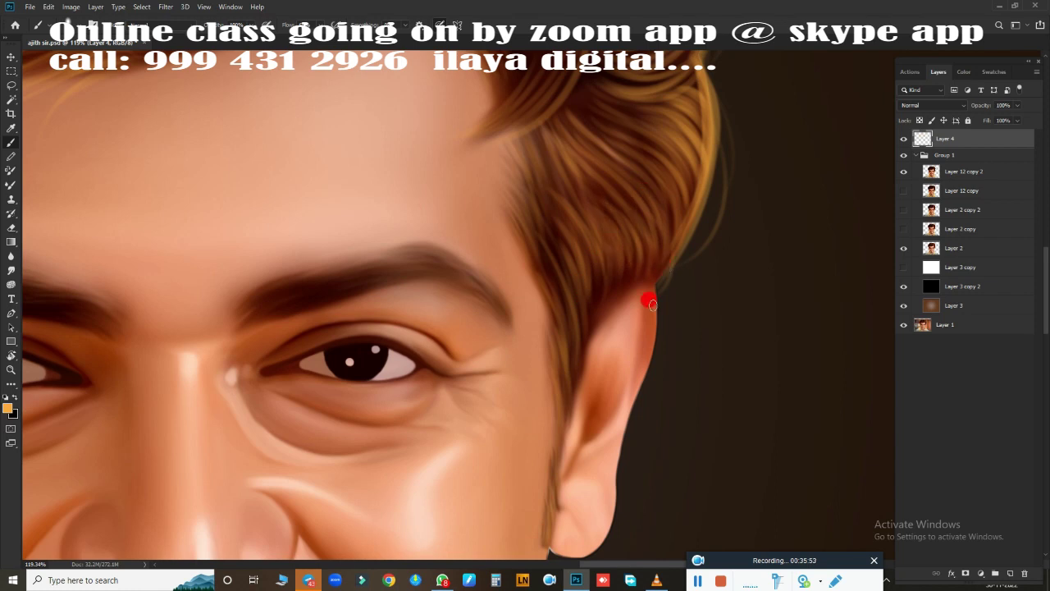
Step: Paint thin bright golden strands above the forehead and along the top of the hair
{"action": "scroll", "coordinate": [650, 303], "scroll_direction": "up", "scroll_amount": 2}
{"action": "scroll", "coordinate": [594, 313], "scroll_direction": "up", "scroll_amount": 3}
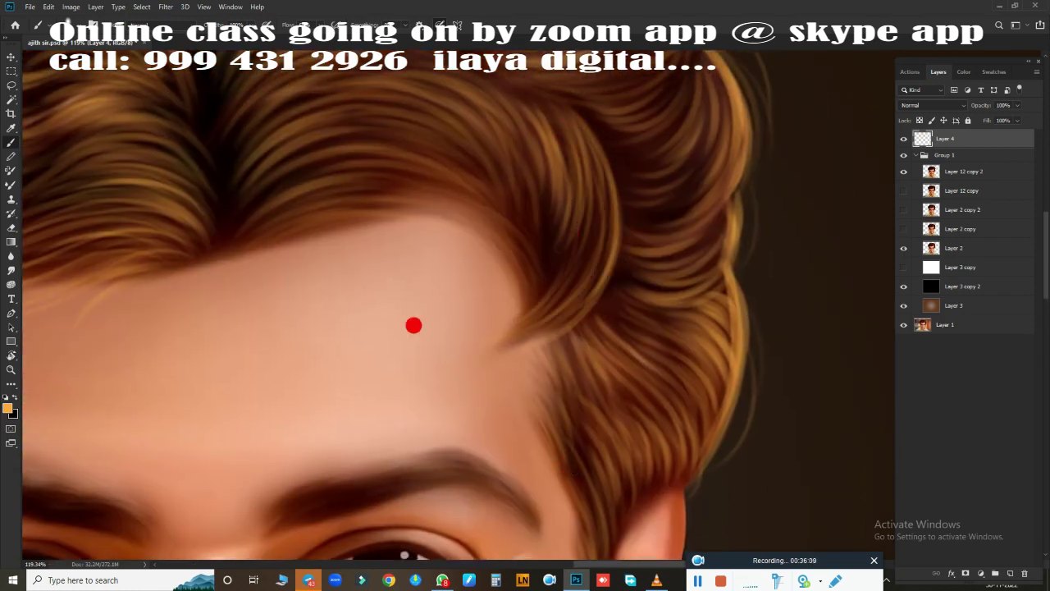
{"action": "scroll", "coordinate": [295, 333], "scroll_direction": "up", "scroll_amount": 2}
{"action": "left_click_drag", "start_coordinate": [362, 215], "coordinate": [302, 308]}
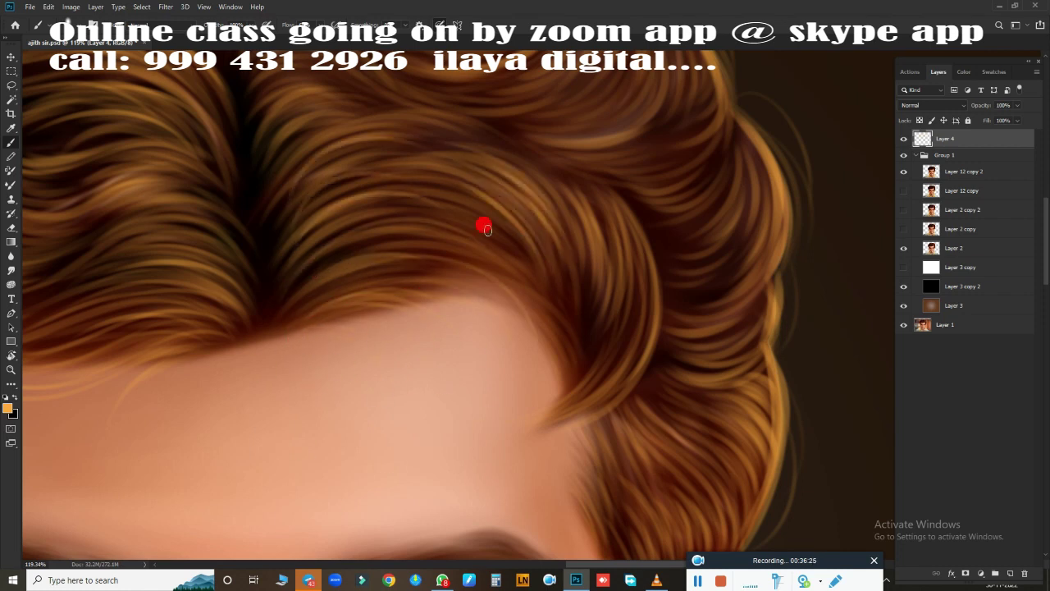
{"action": "scroll", "coordinate": [279, 231], "scroll_direction": "up", "scroll_amount": 3}
{"action": "scroll", "coordinate": [354, 231], "scroll_direction": "up", "scroll_amount": 3}
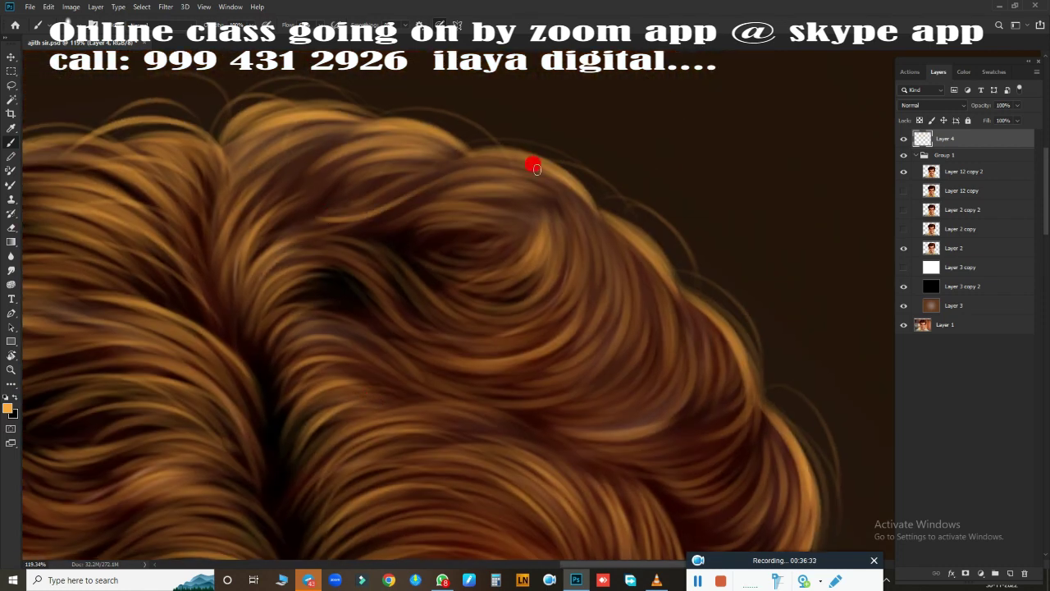
{"action": "left_click_drag", "start_coordinate": [534, 164], "coordinate": [364, 169]}
{"action": "left_click_drag", "start_coordinate": [430, 206], "coordinate": [486, 250]}
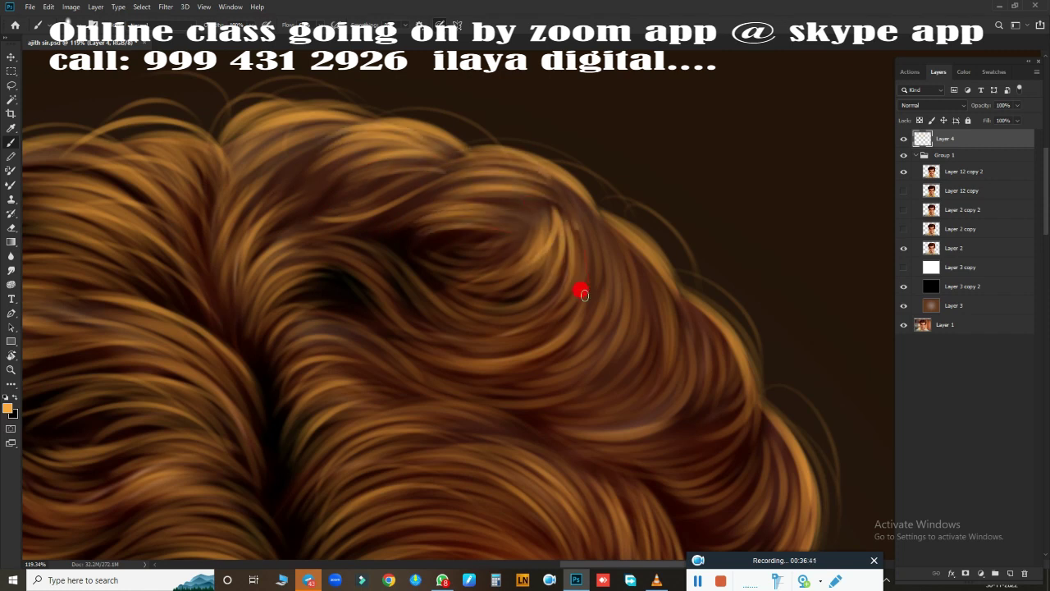
Step: Stroke bright strands down the right-side curls and a faint wisp at the outer edge
{"action": "scroll", "coordinate": [540, 234], "scroll_direction": "down", "scroll_amount": 3}
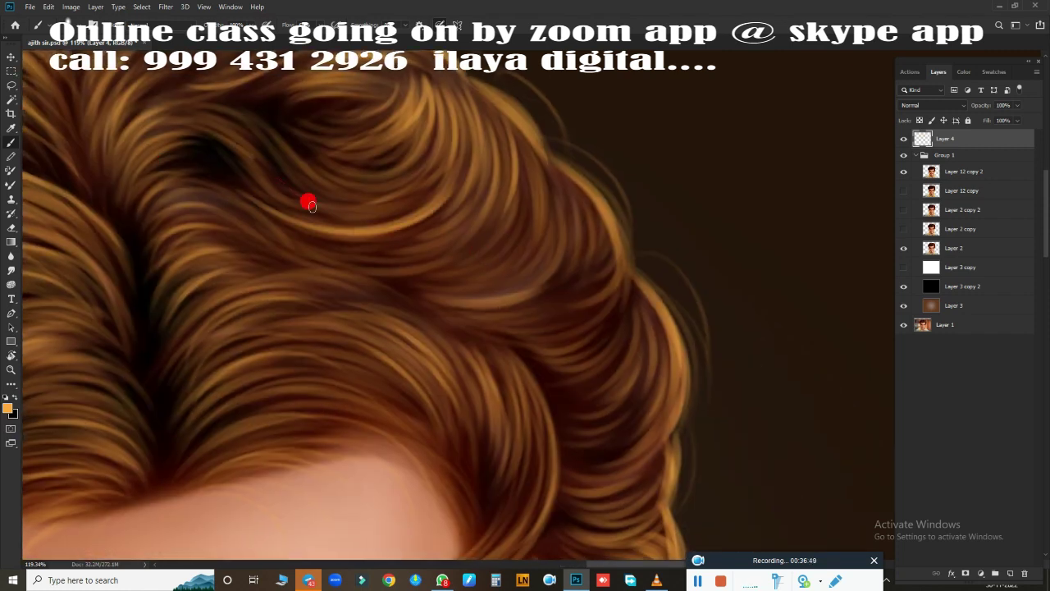
{"action": "scroll", "coordinate": [531, 337], "scroll_direction": "down", "scroll_amount": 4}
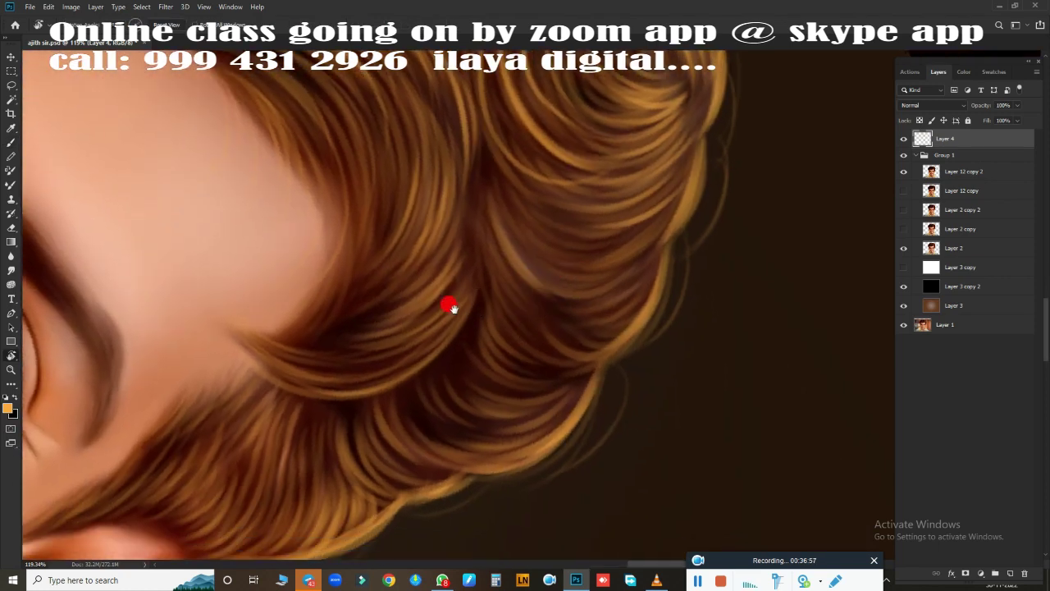
{"action": "scroll", "coordinate": [448, 303], "scroll_direction": "down", "scroll_amount": 4}
{"action": "left_click_drag", "start_coordinate": [602, 192], "coordinate": [446, 331]}
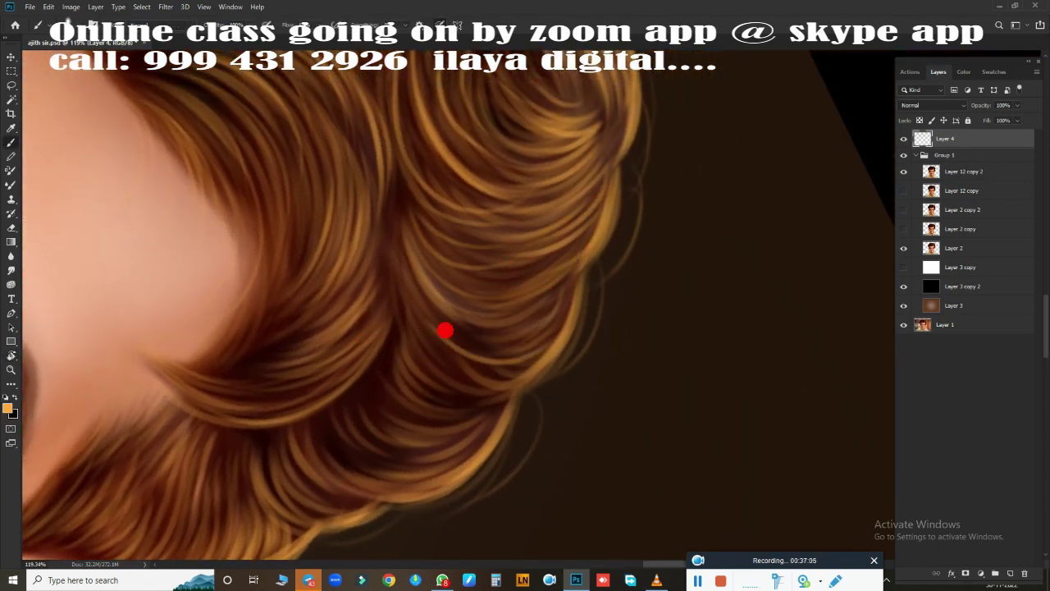
{"action": "scroll", "coordinate": [446, 331], "scroll_direction": "down", "scroll_amount": 3}
{"action": "left_click_drag", "start_coordinate": [532, 285], "coordinate": [414, 348]}
{"action": "scroll", "coordinate": [621, 380], "scroll_direction": "up", "scroll_amount": 4}
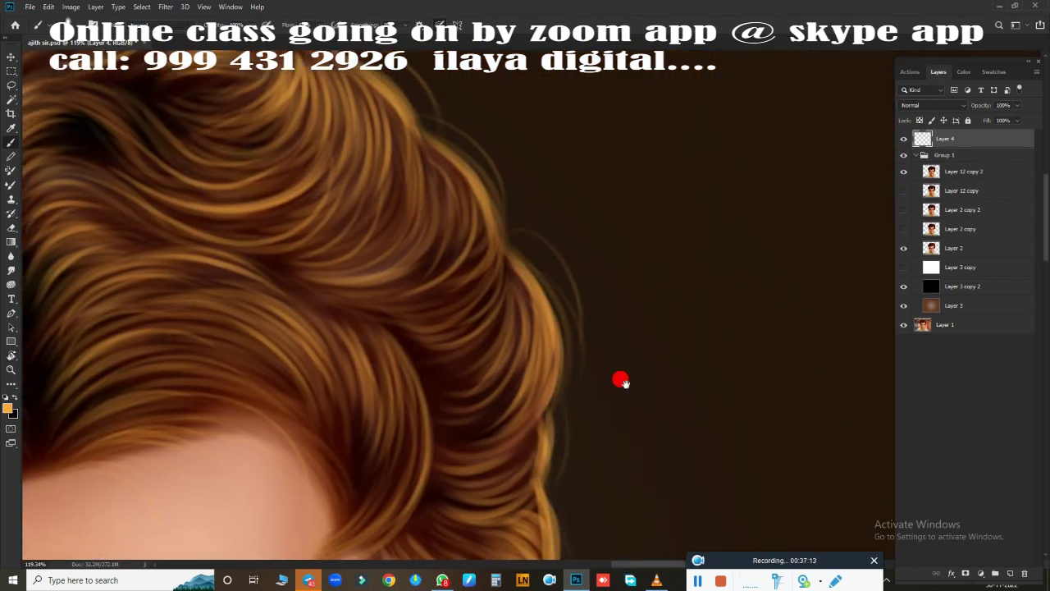
{"action": "scroll", "coordinate": [575, 271], "scroll_direction": "up", "scroll_amount": 2}
{"action": "left_click_drag", "start_coordinate": [530, 324], "coordinate": [619, 105]}
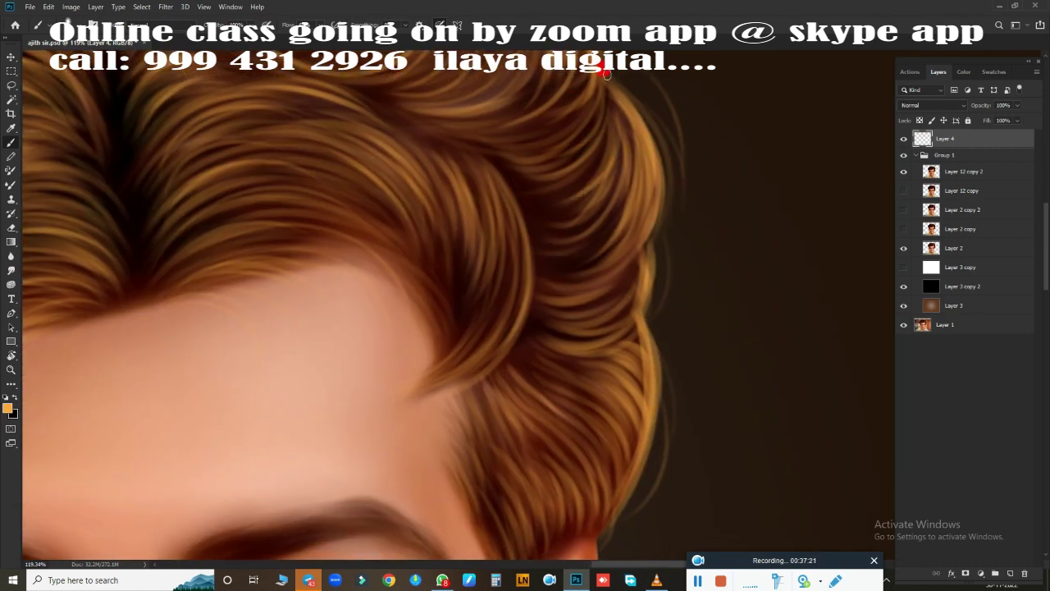
{"action": "scroll", "coordinate": [522, 112], "scroll_direction": "down", "scroll_amount": 3}
{"action": "scroll", "coordinate": [598, 425], "scroll_direction": "up", "scroll_amount": 2}
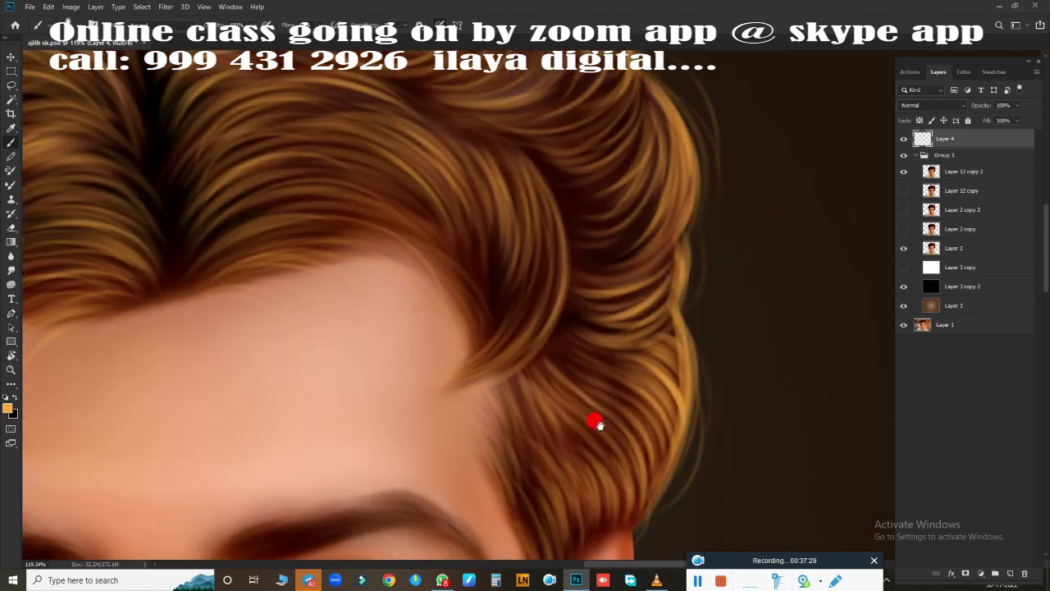
{"action": "scroll", "coordinate": [543, 339], "scroll_direction": "down", "scroll_amount": 4}
{"action": "scroll", "coordinate": [656, 263], "scroll_direction": "up", "scroll_amount": 1}
{"action": "scroll", "coordinate": [624, 349], "scroll_direction": "up", "scroll_amount": 3}
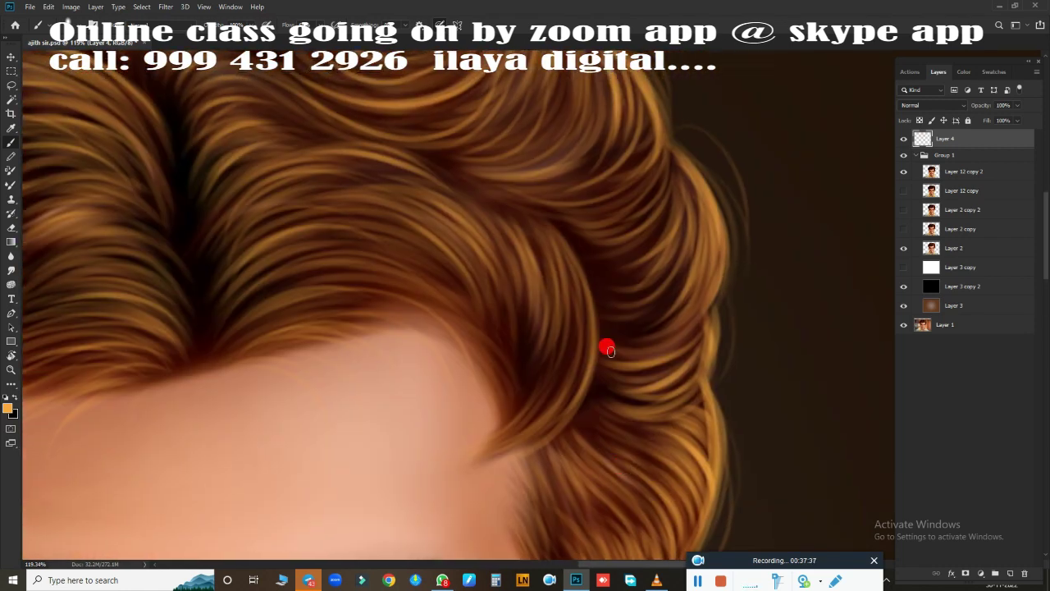
Step: Zoom out from 119% and fit the whole finished portrait on screen (Ctrl+0)
{"action": "scroll", "coordinate": [504, 251], "scroll_direction": "down", "scroll_amount": 3}
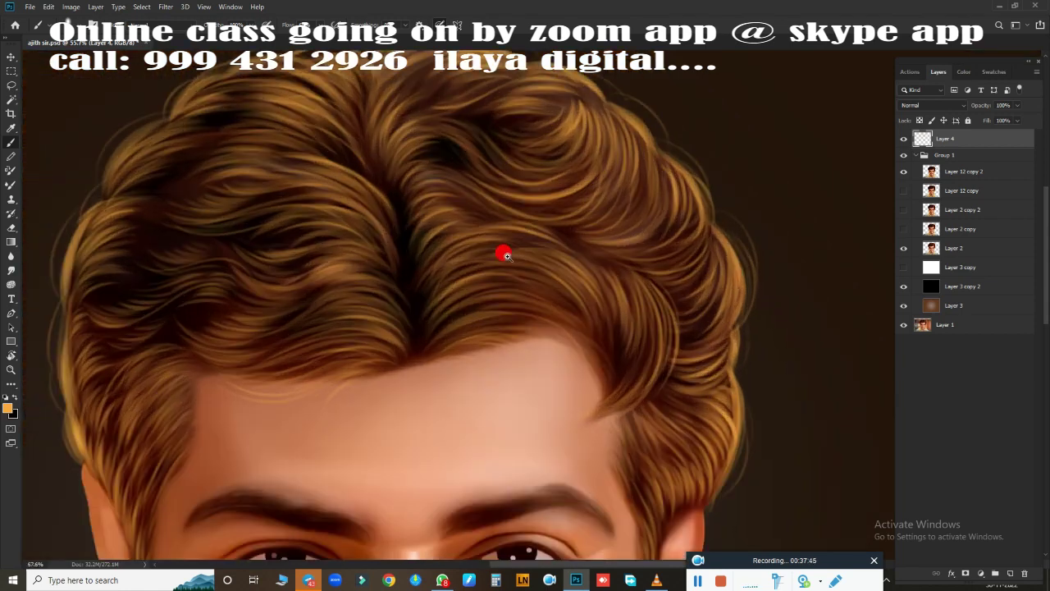
{"action": "scroll", "coordinate": [538, 162], "scroll_direction": "up", "scroll_amount": 1}
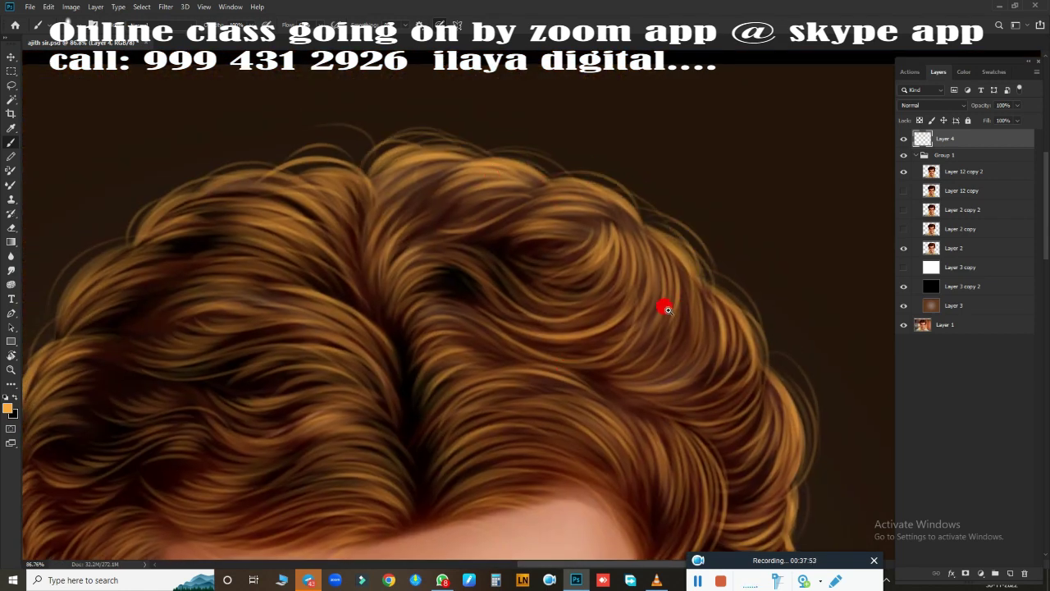
{"action": "scroll", "coordinate": [623, 279], "scroll_direction": "down", "scroll_amount": 3}
{"action": "scroll", "coordinate": [542, 209], "scroll_direction": "up", "scroll_amount": 1}
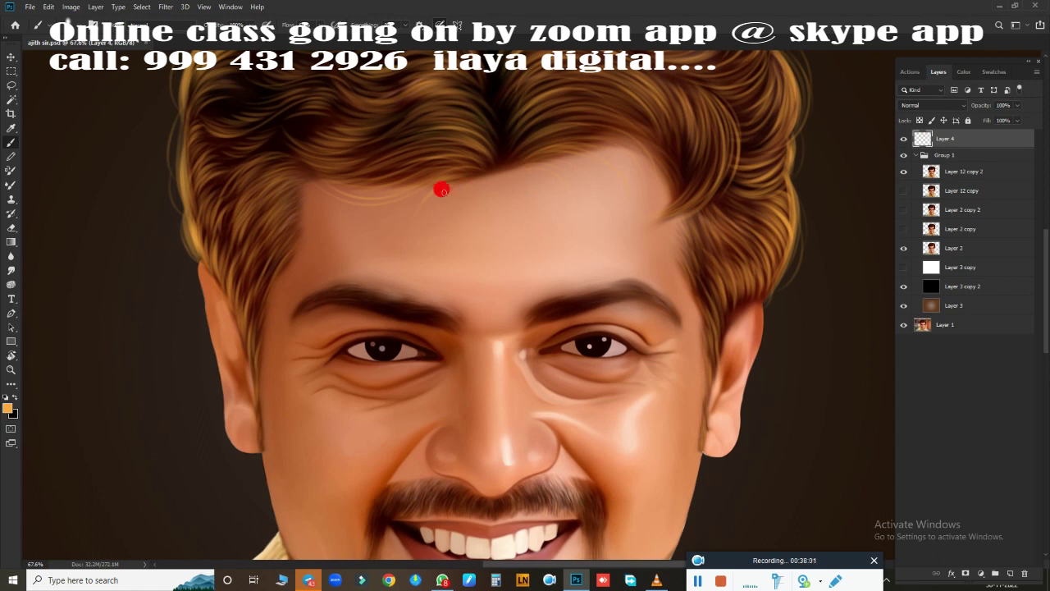
{"action": "scroll", "coordinate": [489, 174], "scroll_direction": "up", "scroll_amount": 2}
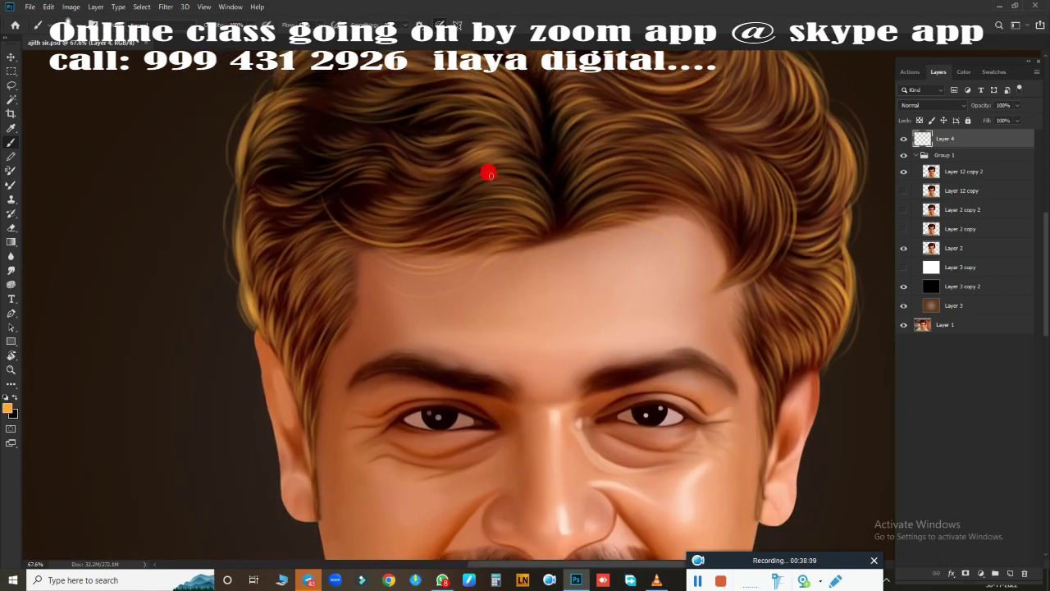
{"action": "scroll", "coordinate": [488, 246], "scroll_direction": "up", "scroll_amount": 2}
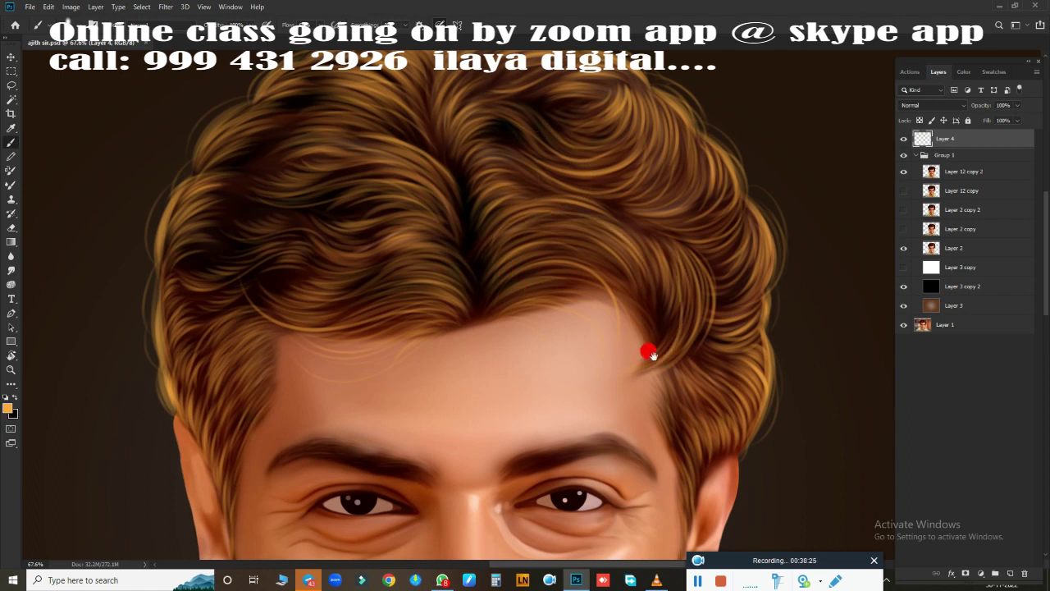
{"action": "key", "text": "ctrl+0"}
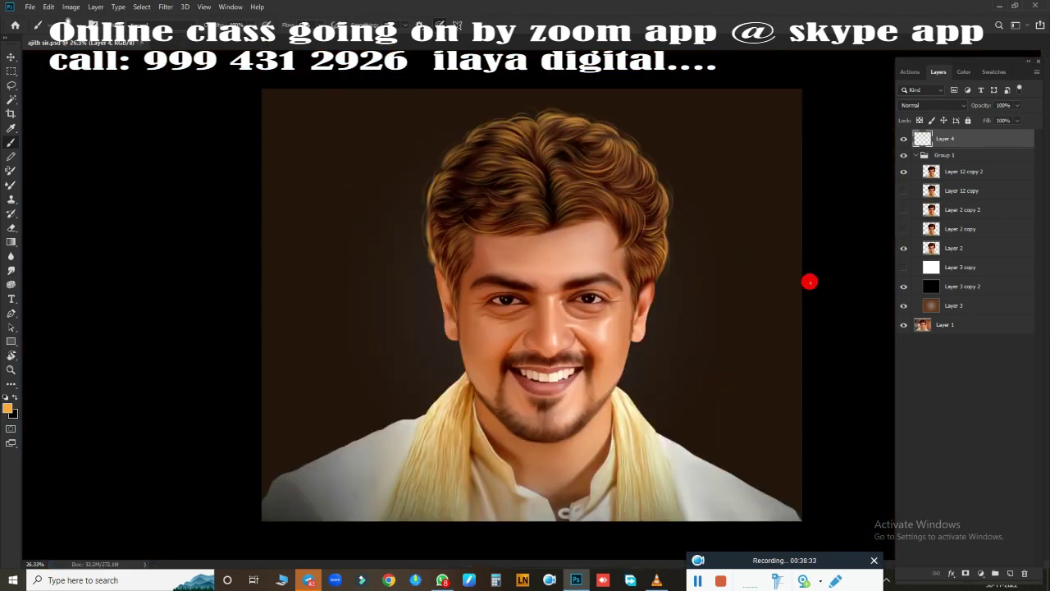